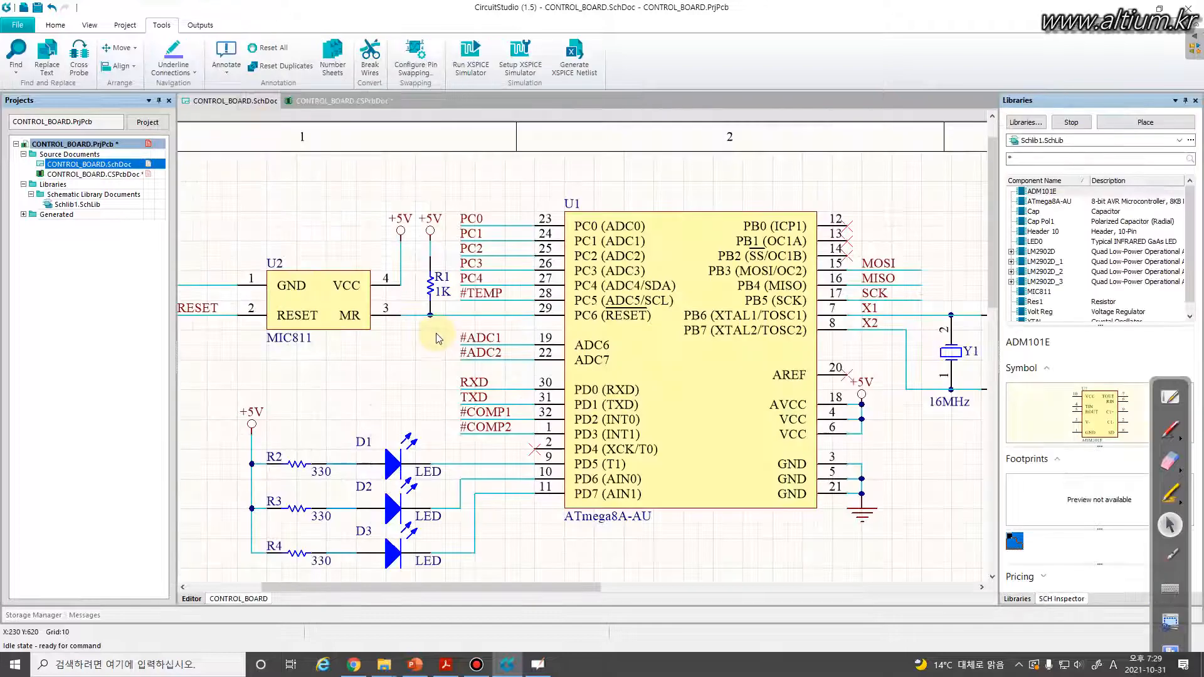
Circle the power supply and op-amp circuits on the full schematic with the red pen, labelling them Power and OP Amp.
{"action": "key", "text": "ctrl+Page_Down"}
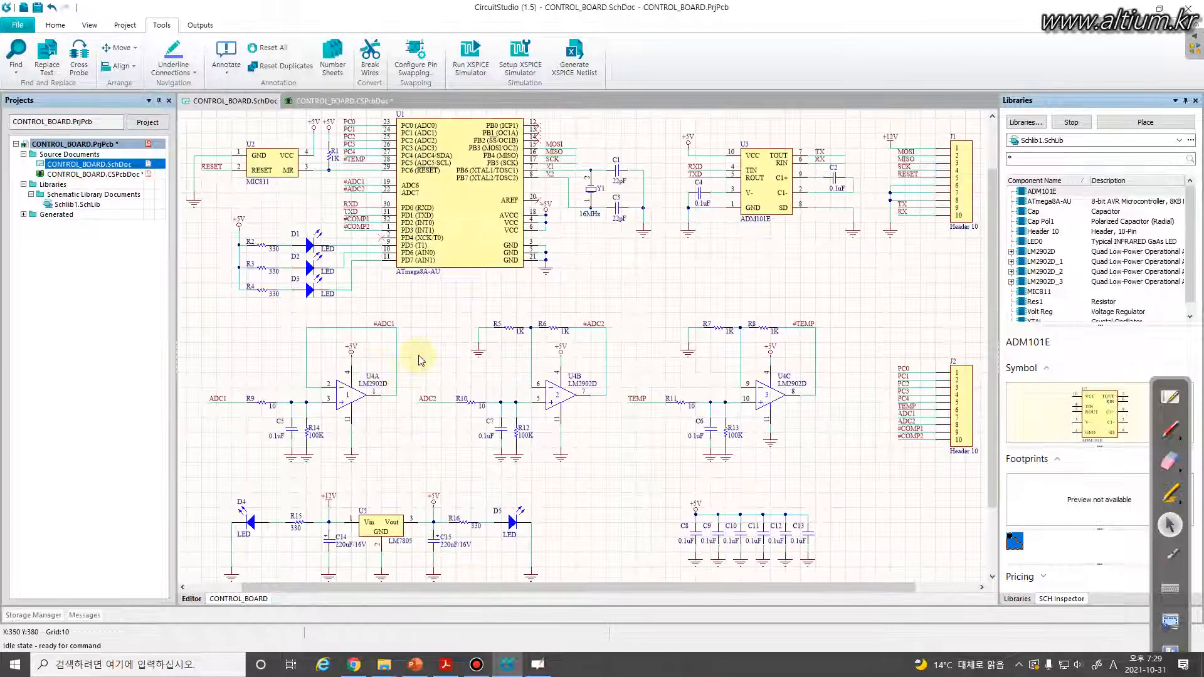
{"action": "right_click_drag", "start_coordinate": [418, 361], "coordinate": [446, 376]}
{"action": "key", "text": "v"}
{"action": "key", "text": "d"}
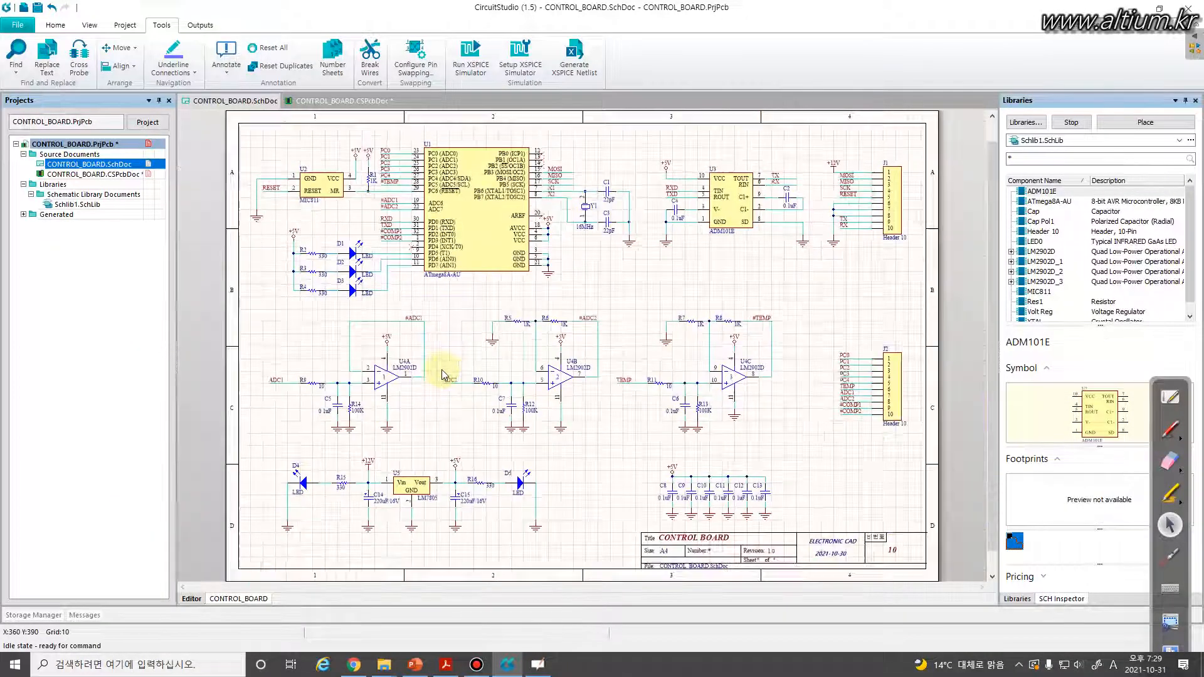
{"action": "left_click", "coordinate": [1170, 430]}
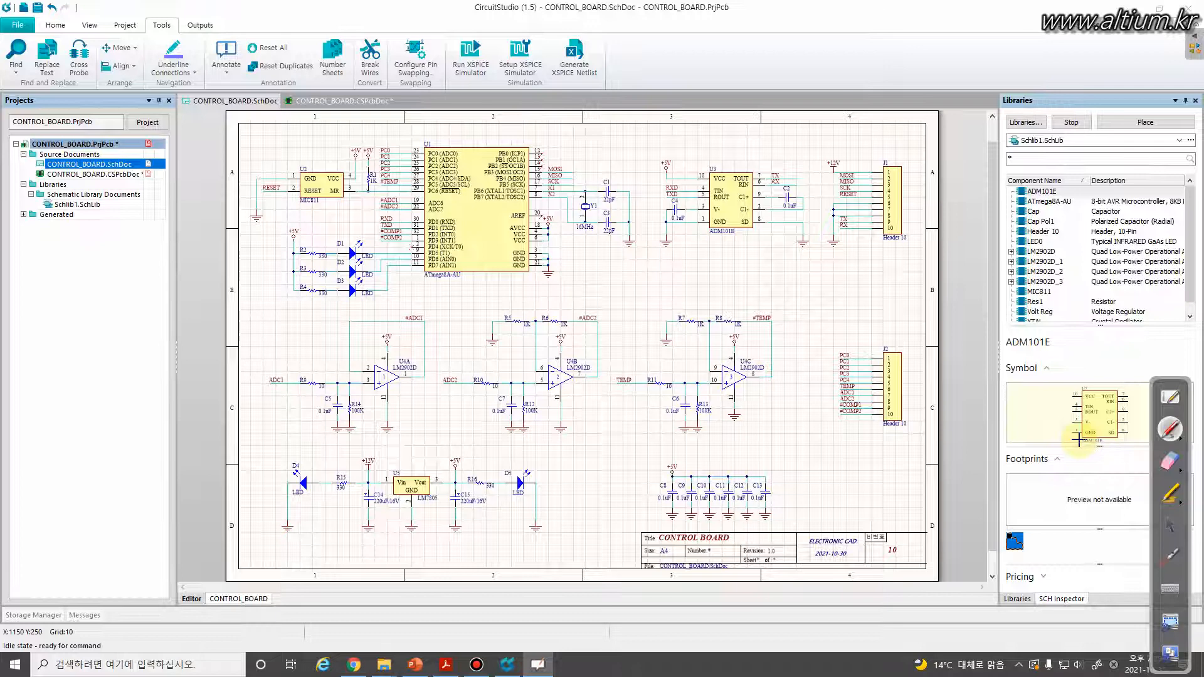
{"action": "mouse_move", "coordinate": [449, 545]}
{"action": "left_mouse_down"}
{"action": "mouse_move", "coordinate": [289, 504]}
{"action": "mouse_move", "coordinate": [502, 529]}
{"action": "mouse_move", "coordinate": [407, 614]}
{"action": "left_mouse_up"}
{"action": "left_click_drag", "start_coordinate": [493, 561], "coordinate": [519, 554]}
{"action": "mouse_move", "coordinate": [679, 443]}
{"action": "left_mouse_down"}
{"action": "mouse_move", "coordinate": [291, 432]}
{"action": "mouse_move", "coordinate": [721, 332]}
{"action": "mouse_move", "coordinate": [669, 433]}
{"action": "left_mouse_up"}
{"action": "mouse_move", "coordinate": [499, 385]}
{"action": "left_mouse_down"}
{"action": "mouse_move", "coordinate": [491, 393]}
{"action": "mouse_move", "coordinate": [558, 401]}
{"action": "mouse_move", "coordinate": [582, 384]}
{"action": "mouse_move", "coordinate": [612, 390]}
{"action": "left_mouse_up"}
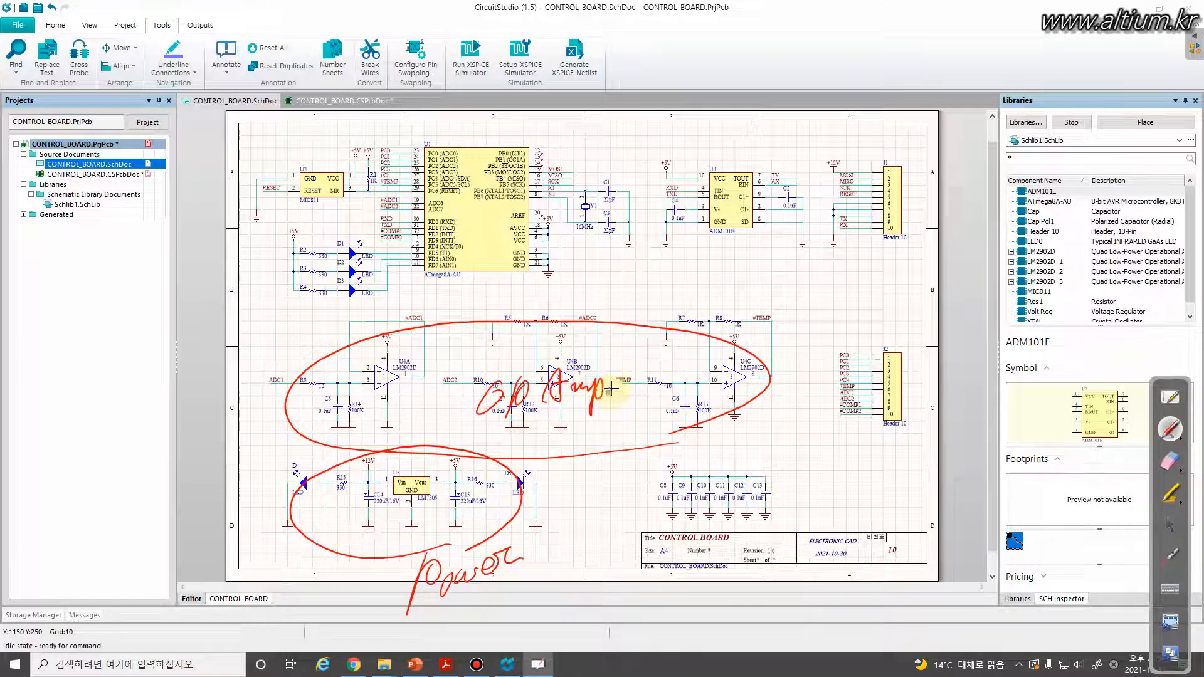
Outline the microcontroller circuit labelled MCU, circle header connectors J1 and J2, and handwrite a note between them.
{"action": "left_click_drag", "start_coordinate": [274, 307], "coordinate": [622, 287]}
{"action": "mouse_move", "coordinate": [614, 160]}
{"action": "left_mouse_down"}
{"action": "mouse_move", "coordinate": [257, 144]}
{"action": "mouse_move", "coordinate": [278, 305]}
{"action": "left_mouse_up"}
{"action": "mouse_move", "coordinate": [374, 251]}
{"action": "left_mouse_down"}
{"action": "mouse_move", "coordinate": [411, 200]}
{"action": "mouse_move", "coordinate": [466, 217]}
{"action": "left_mouse_up"}
{"action": "mouse_move", "coordinate": [897, 148]}
{"action": "left_mouse_down"}
{"action": "mouse_move", "coordinate": [878, 151]}
{"action": "mouse_move", "coordinate": [909, 168]}
{"action": "left_mouse_up"}
{"action": "mouse_move", "coordinate": [895, 321]}
{"action": "left_mouse_down"}
{"action": "mouse_move", "coordinate": [859, 333]}
{"action": "mouse_move", "coordinate": [871, 339]}
{"action": "left_mouse_up"}
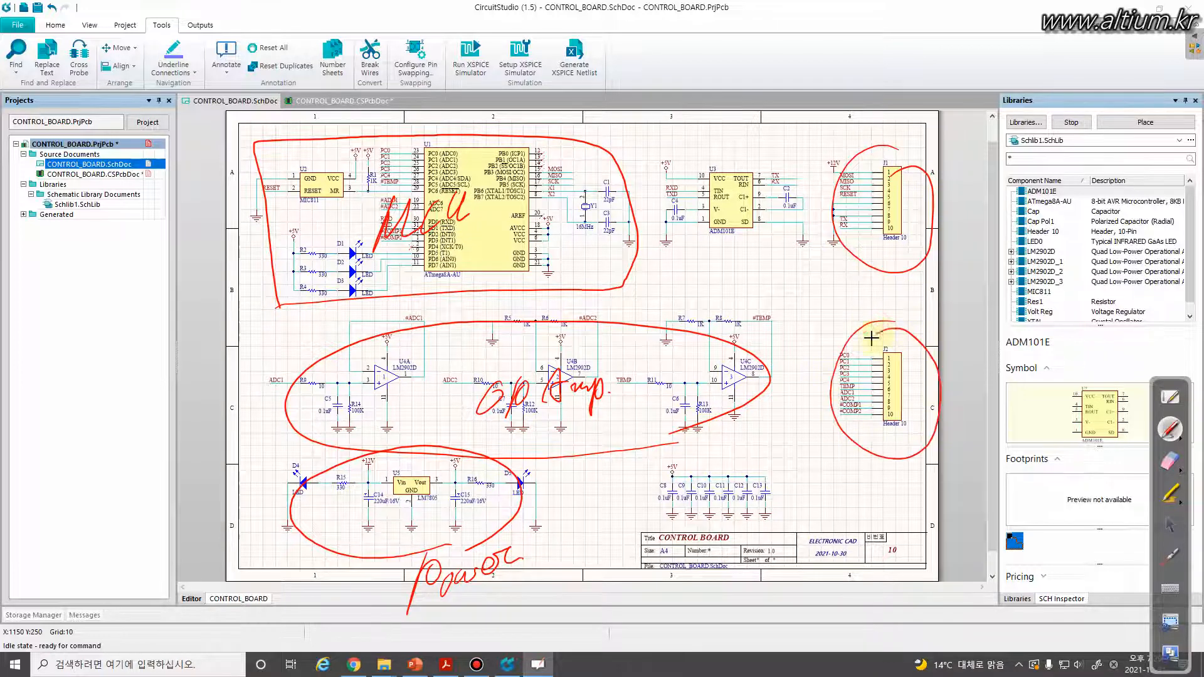
{"action": "mouse_move", "coordinate": [884, 291]}
{"action": "left_mouse_down"}
{"action": "mouse_move", "coordinate": [898, 304]}
{"action": "mouse_move", "coordinate": [909, 280]}
{"action": "left_mouse_up"}
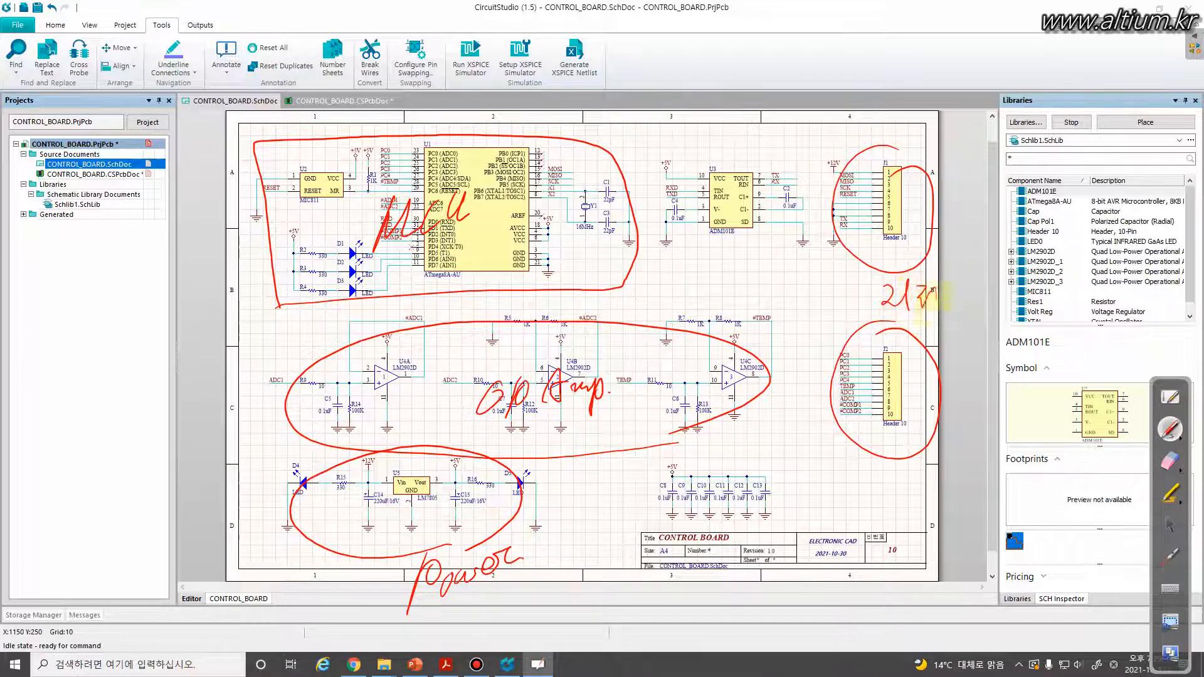
Circle the ADM101E circuit and its RXD and TX nets, draw arrows to the microcontroller, and enclose it with the MCU block.
{"action": "left_click_drag", "start_coordinate": [769, 261], "coordinate": [781, 167]}
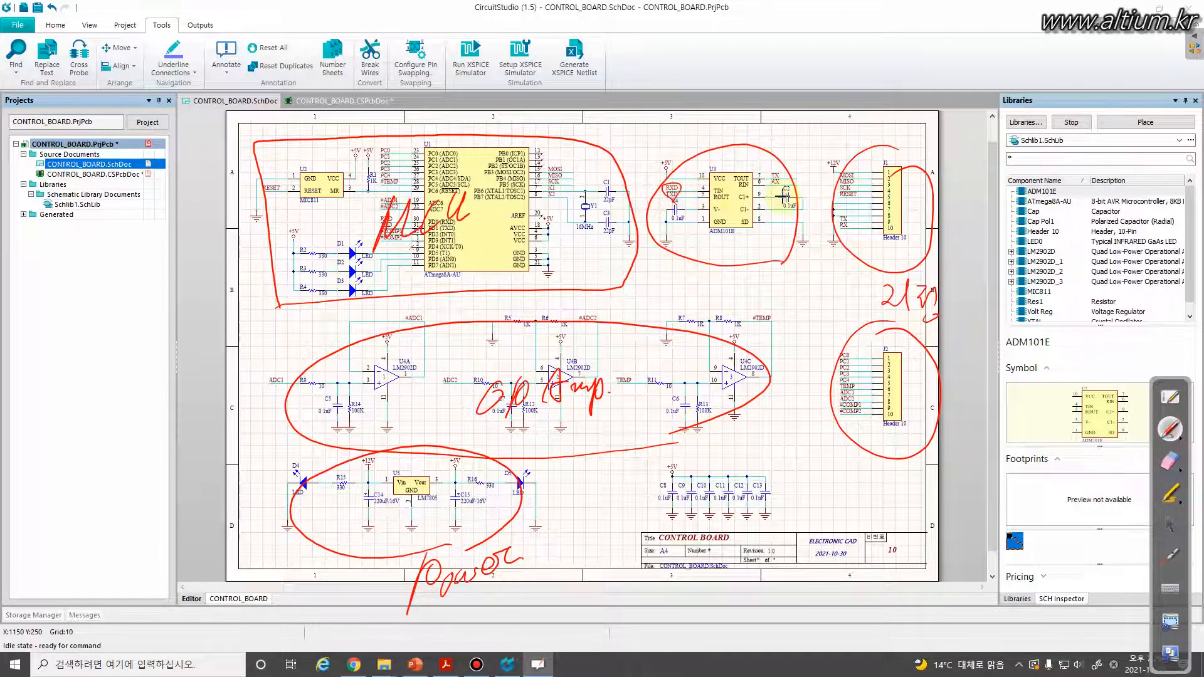
{"action": "left_click_drag", "start_coordinate": [663, 186], "coordinate": [577, 182]}
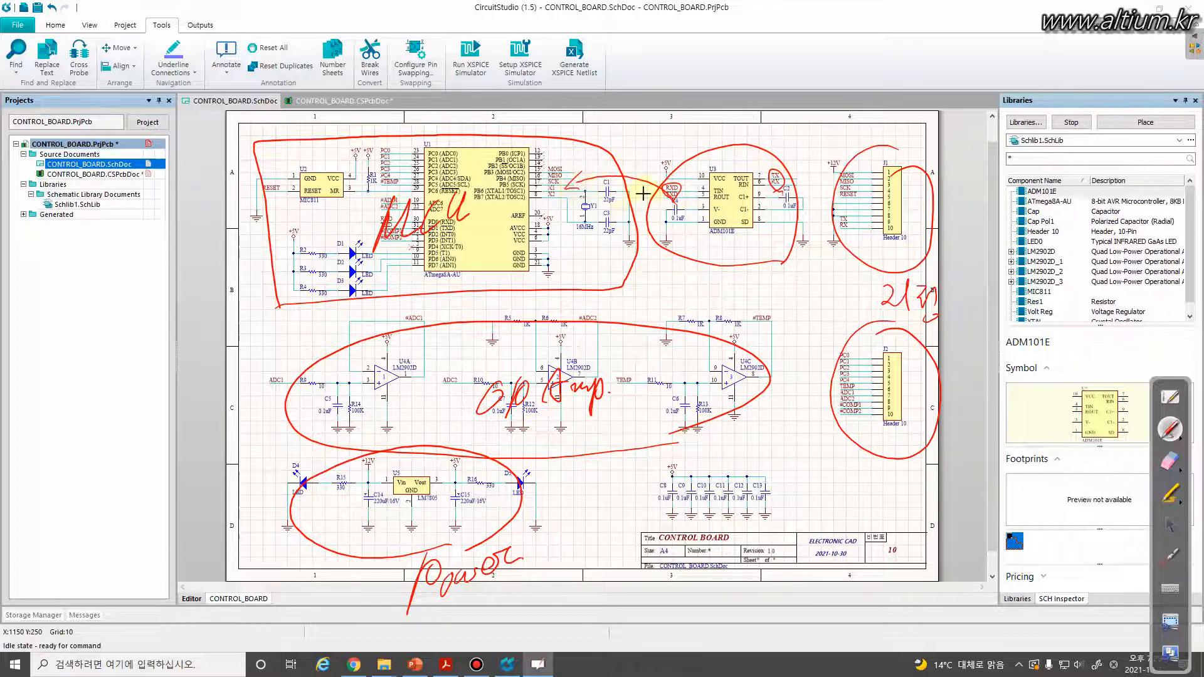
{"action": "left_click_drag", "start_coordinate": [762, 168], "coordinate": [583, 163]}
{"action": "mouse_move", "coordinate": [557, 280]}
{"action": "left_mouse_down"}
{"action": "mouse_move", "coordinate": [808, 237]}
{"action": "mouse_move", "coordinate": [513, 140]}
{"action": "left_mouse_up"}
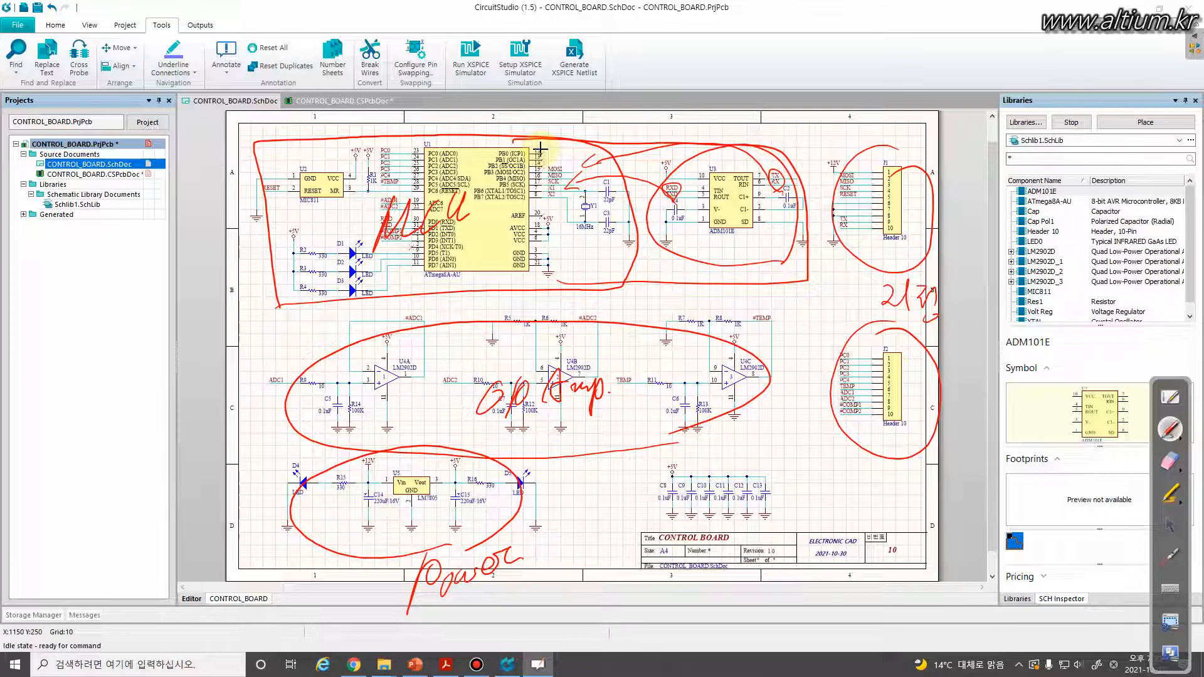
Sketch a board outline over the schematic's lower right corner, with a power area below an MCU area.
{"action": "mouse_move", "coordinate": [806, 495]}
{"action": "left_mouse_down"}
{"action": "mouse_move", "coordinate": [799, 612]}
{"action": "mouse_move", "coordinate": [1028, 520]}
{"action": "mouse_move", "coordinate": [1013, 621]}
{"action": "left_mouse_up"}
{"action": "left_click_drag", "start_coordinate": [829, 629], "coordinate": [1030, 612]}
{"action": "left_click_drag", "start_coordinate": [812, 567], "coordinate": [937, 621]}
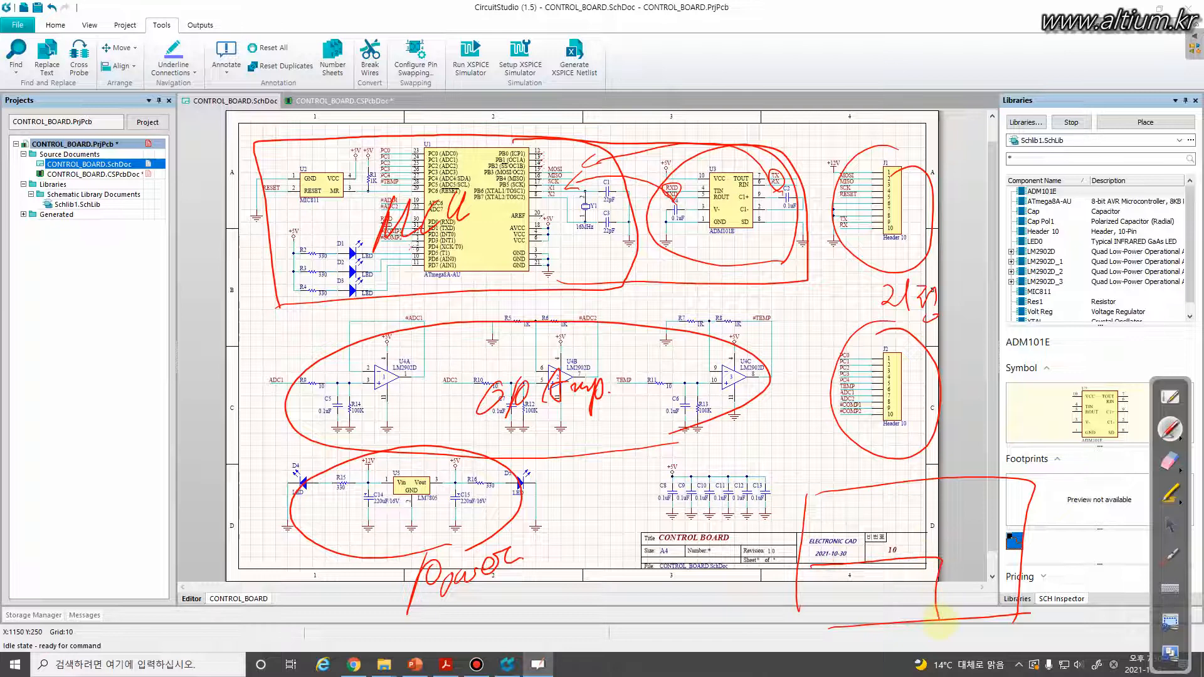
{"action": "left_click_drag", "start_coordinate": [830, 602], "coordinate": [831, 604]}
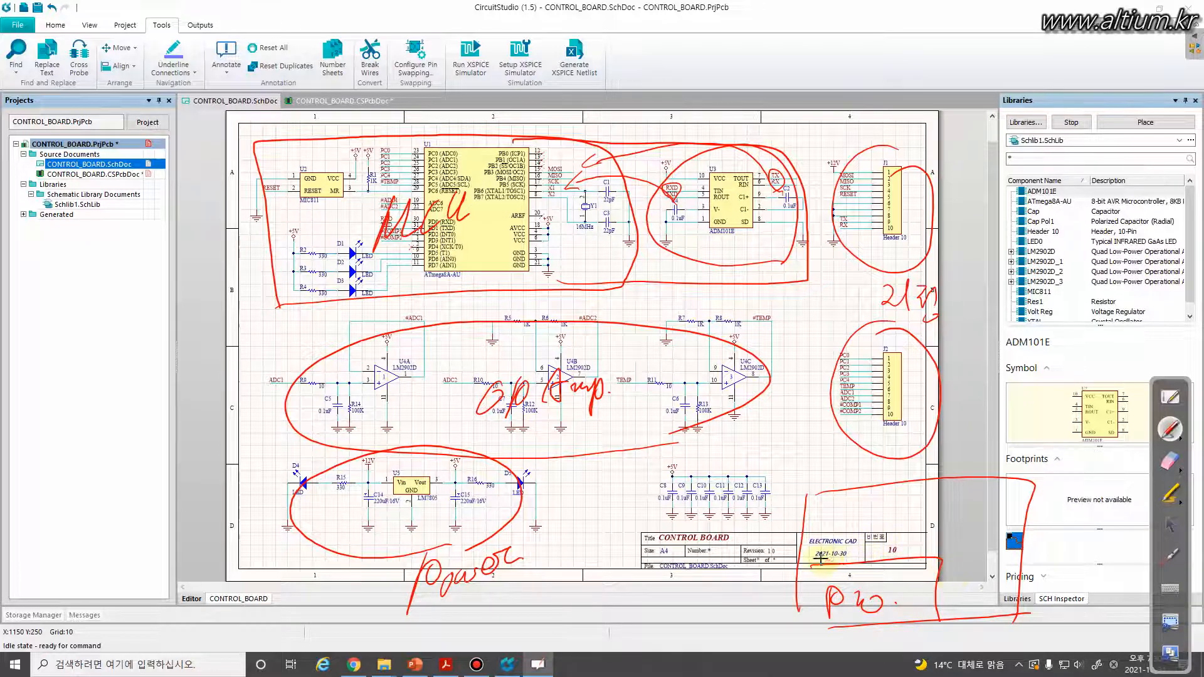
{"action": "left_click_drag", "start_coordinate": [901, 495], "coordinate": [809, 567]}
{"action": "left_click_drag", "start_coordinate": [819, 527], "coordinate": [839, 521]}
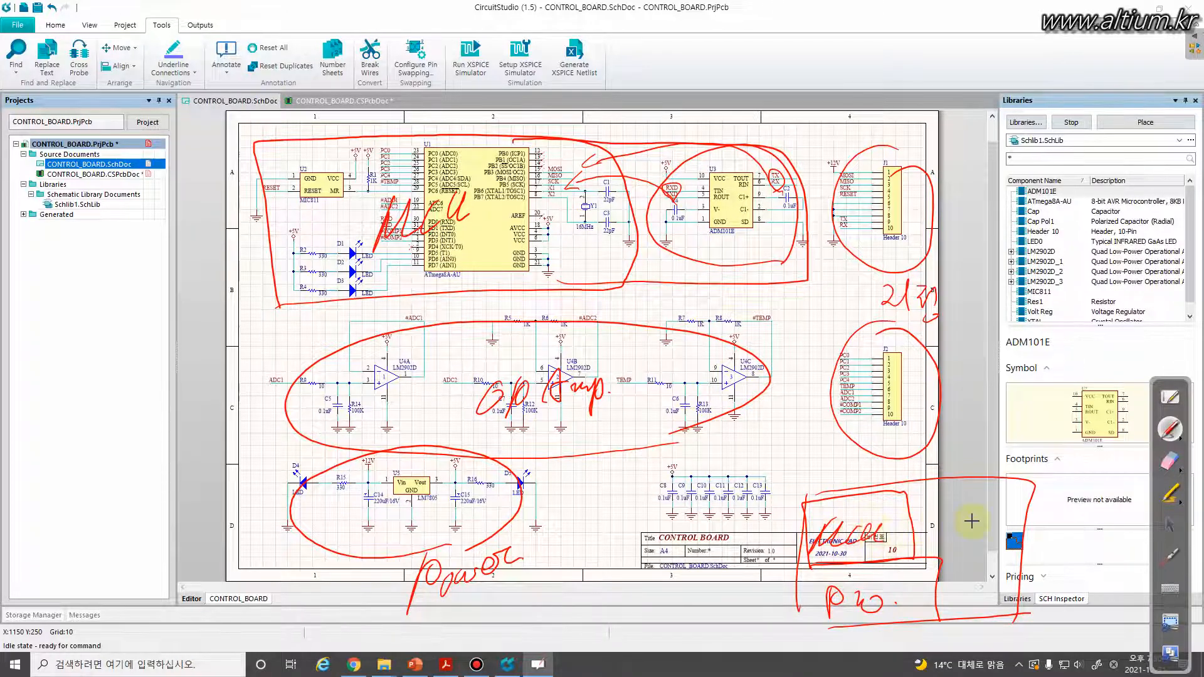
Add an OP Amp area beside the MCU area in the sketched board and mark the two connector positions.
{"action": "left_click_drag", "start_coordinate": [986, 503], "coordinate": [923, 559]}
{"action": "mouse_move", "coordinate": [939, 514]}
{"action": "left_mouse_down"}
{"action": "mouse_move", "coordinate": [920, 537]}
{"action": "mouse_move", "coordinate": [947, 538]}
{"action": "left_mouse_up"}
{"action": "mouse_move", "coordinate": [966, 528]}
{"action": "left_mouse_down"}
{"action": "mouse_move", "coordinate": [948, 556]}
{"action": "mouse_move", "coordinate": [922, 539]}
{"action": "mouse_move", "coordinate": [932, 533]}
{"action": "left_mouse_up"}
{"action": "left_click_drag", "start_coordinate": [937, 533], "coordinate": [941, 543]}
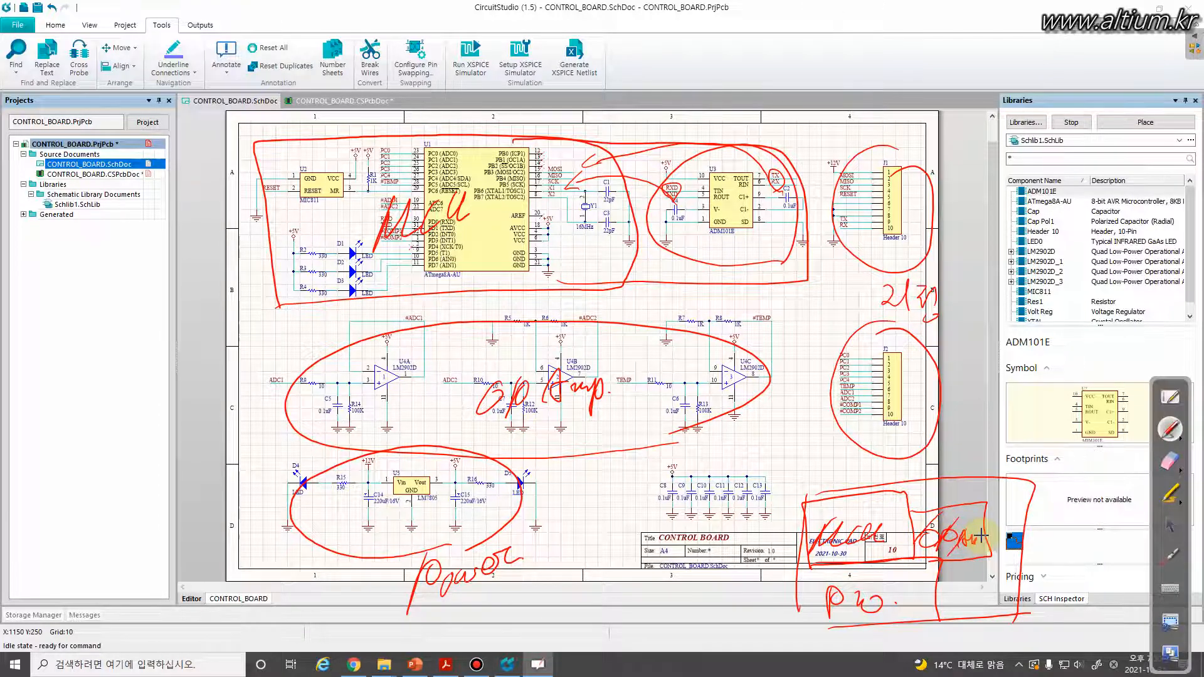
{"action": "left_click_drag", "start_coordinate": [1009, 505], "coordinate": [1007, 504]}
{"action": "mouse_move", "coordinate": [1007, 558]}
{"action": "left_mouse_down"}
{"action": "mouse_move", "coordinate": [1004, 573]}
{"action": "mouse_move", "coordinate": [1011, 560]}
{"action": "left_mouse_up"}
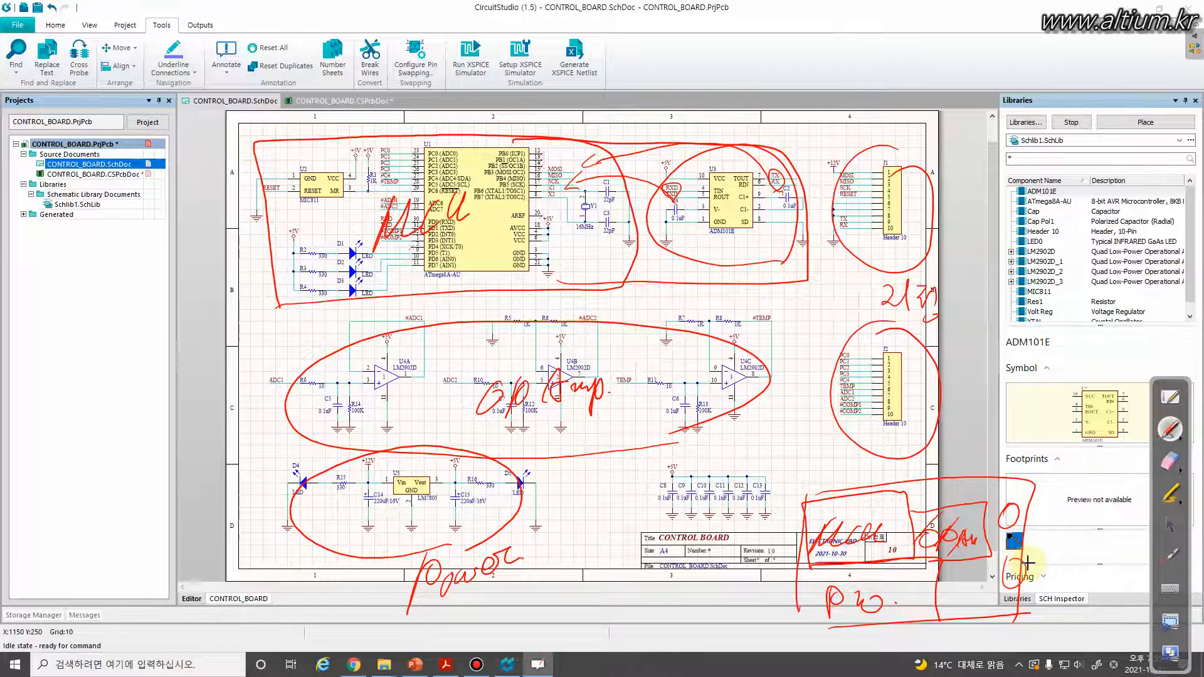
Clear all pen annotations from the schematic and return to the normal pointer.
{"action": "left_click", "coordinate": [1182, 474]}
{"action": "left_click", "coordinate": [1130, 469]}
{"action": "left_click", "coordinate": [1170, 525]}
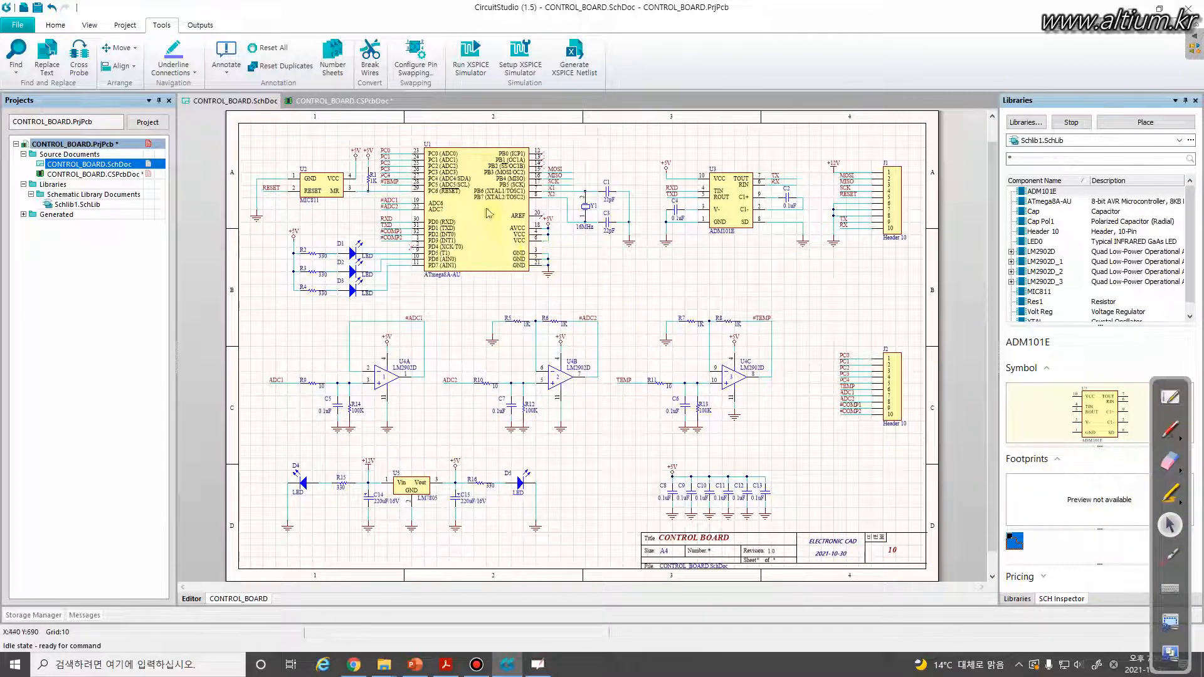
Show the CONTROL_BOARD PCB document and outline the board's lower left area in red ink, labelled Power.
{"action": "left_click", "coordinate": [318, 102]}
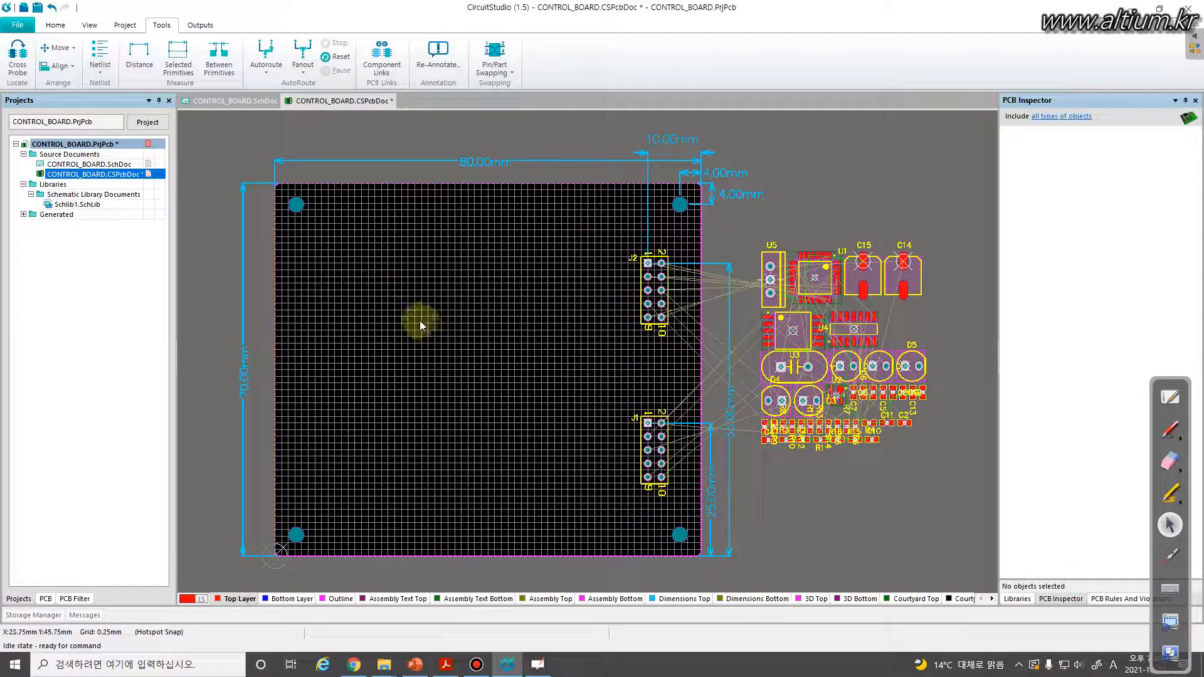
{"action": "right_click_drag", "start_coordinate": [452, 349], "coordinate": [465, 337]}
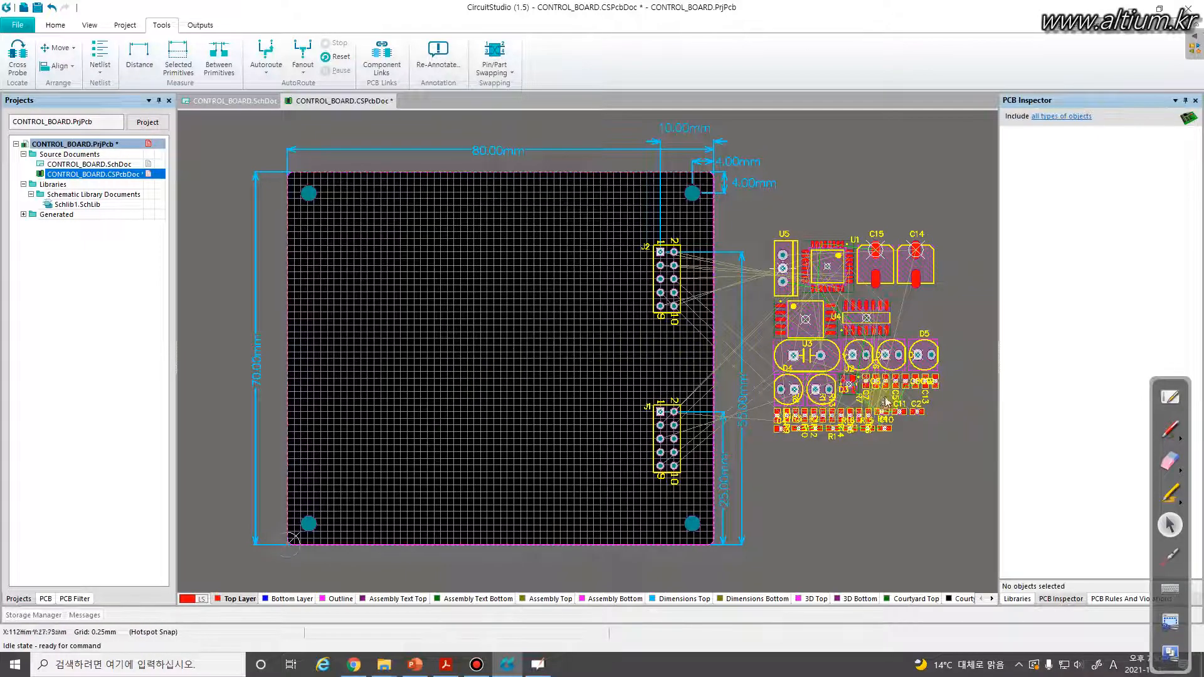
{"action": "key", "text": "z"}
{"action": "key", "text": "a"}
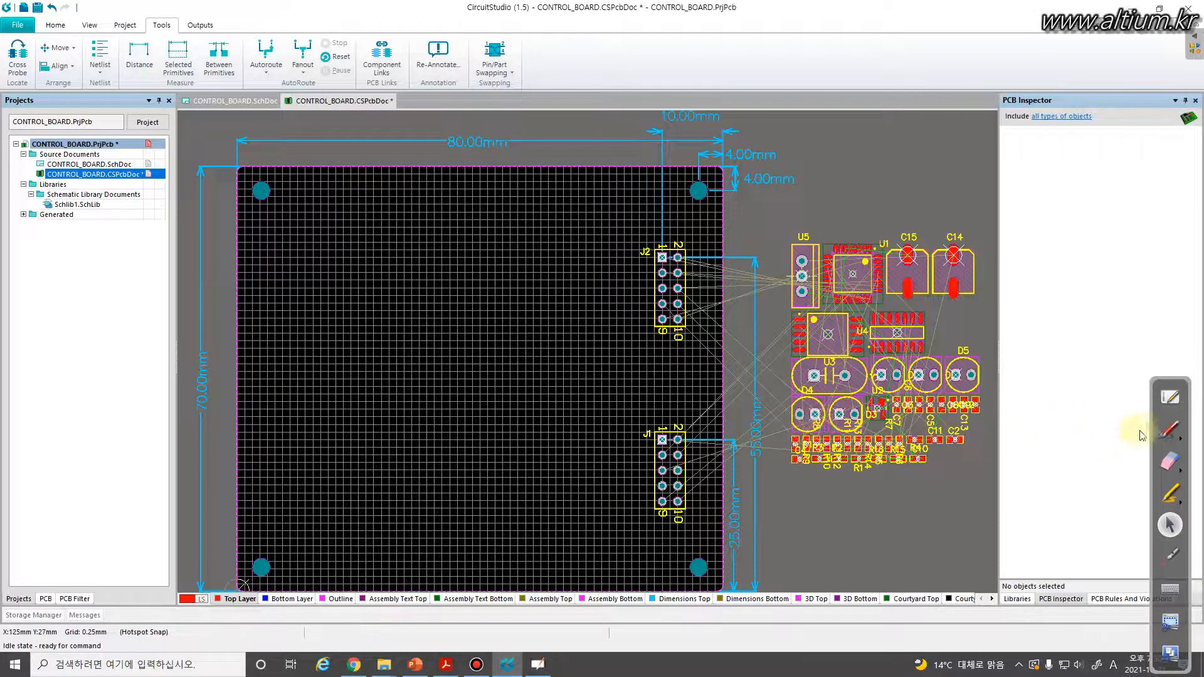
{"action": "left_click", "coordinate": [1170, 429]}
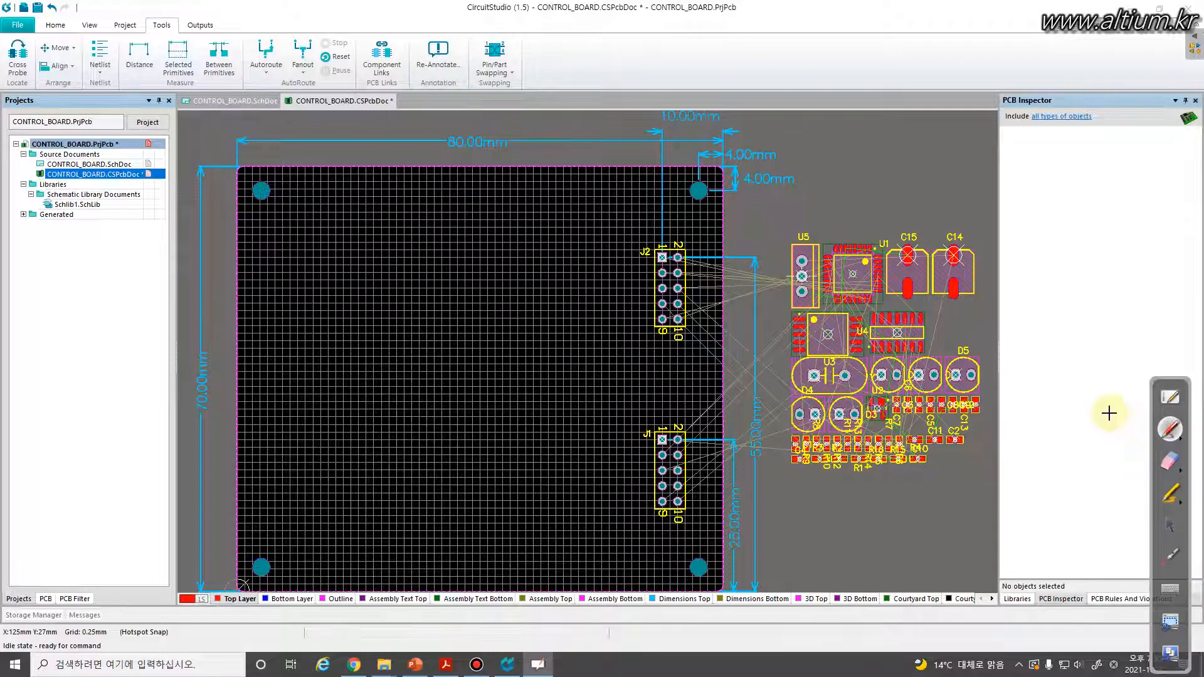
{"action": "mouse_move", "coordinate": [253, 439]}
{"action": "left_mouse_down"}
{"action": "mouse_move", "coordinate": [376, 424]}
{"action": "mouse_move", "coordinate": [528, 500]}
{"action": "mouse_move", "coordinate": [533, 571]}
{"action": "left_mouse_up"}
{"action": "mouse_move", "coordinate": [305, 480]}
{"action": "left_mouse_down"}
{"action": "mouse_move", "coordinate": [269, 551]}
{"action": "mouse_move", "coordinate": [301, 519]}
{"action": "mouse_move", "coordinate": [433, 502]}
{"action": "left_mouse_up"}
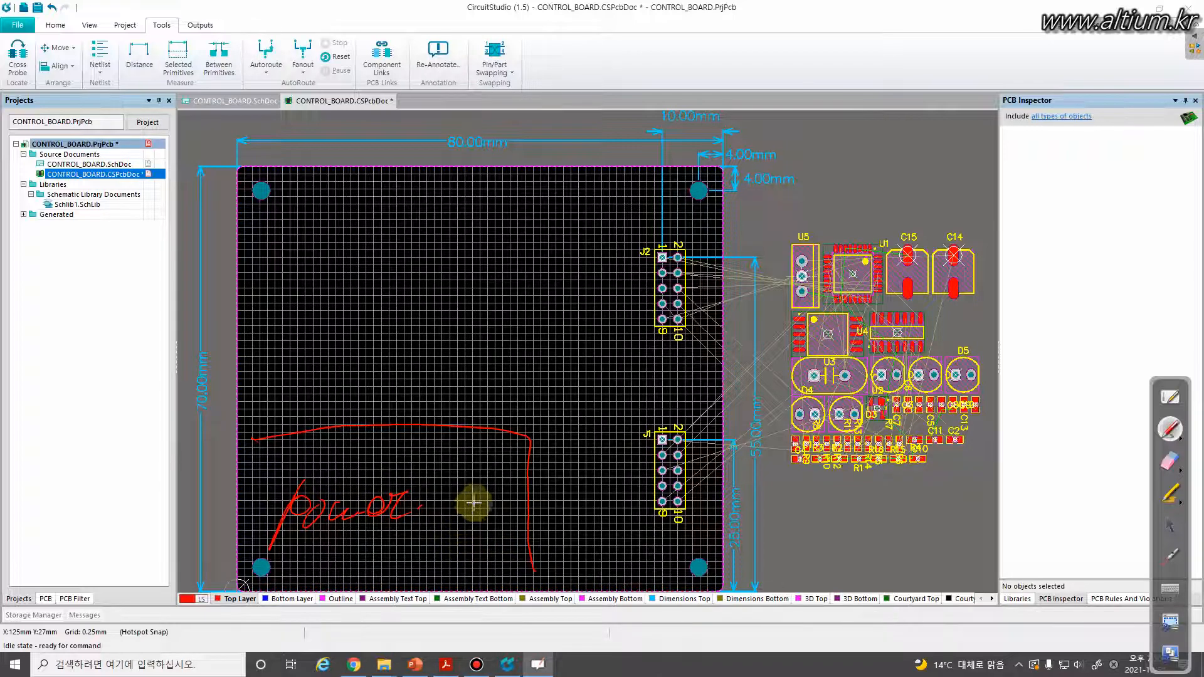
Mark off the board's upper left area with a vertical line and label it MCU and ATmega8.
{"action": "mouse_move", "coordinate": [456, 485]}
{"action": "left_mouse_down"}
{"action": "mouse_move", "coordinate": [488, 472]}
{"action": "mouse_move", "coordinate": [517, 157]}
{"action": "left_mouse_up"}
{"action": "mouse_move", "coordinate": [322, 317]}
{"action": "left_mouse_down"}
{"action": "mouse_move", "coordinate": [368, 266]}
{"action": "mouse_move", "coordinate": [384, 288]}
{"action": "mouse_move", "coordinate": [441, 277]}
{"action": "left_mouse_up"}
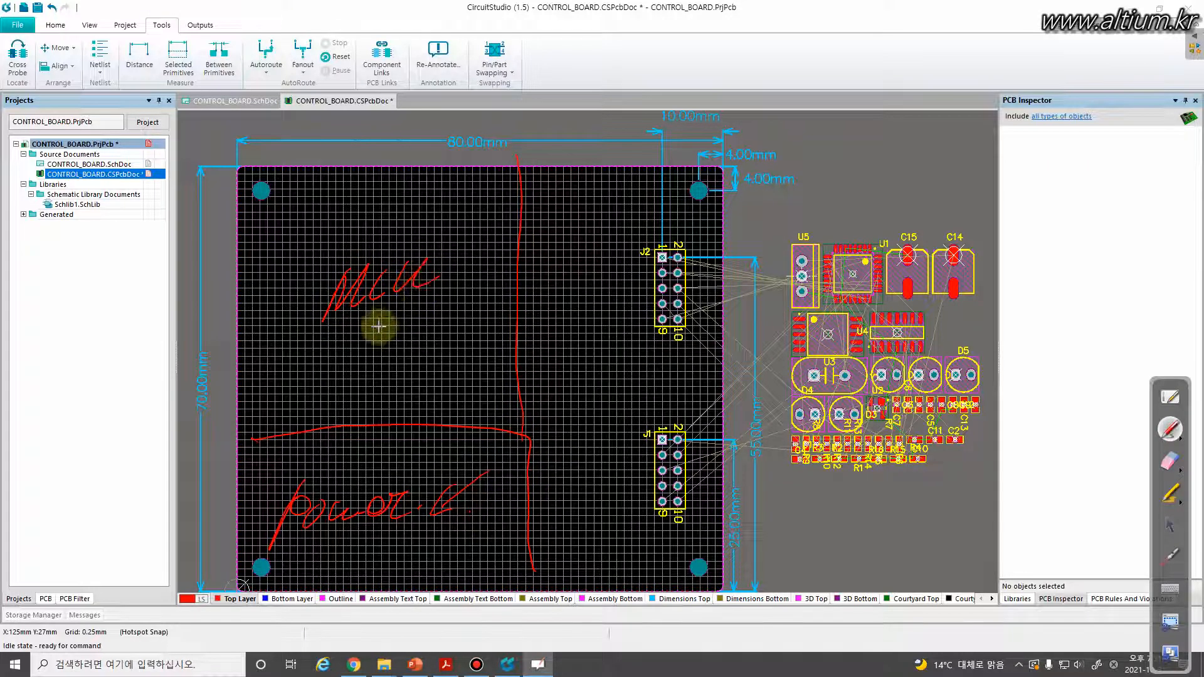
{"action": "left_click_drag", "start_coordinate": [341, 366], "coordinate": [368, 343]}
{"action": "left_click_drag", "start_coordinate": [377, 332], "coordinate": [370, 363]}
{"action": "mouse_move", "coordinate": [383, 343]}
{"action": "left_mouse_down"}
{"action": "mouse_move", "coordinate": [435, 314]}
{"action": "mouse_move", "coordinate": [435, 336]}
{"action": "mouse_move", "coordinate": [451, 314]}
{"action": "mouse_move", "coordinate": [455, 335]}
{"action": "mouse_move", "coordinate": [478, 285]}
{"action": "mouse_move", "coordinate": [462, 299]}
{"action": "left_mouse_up"}
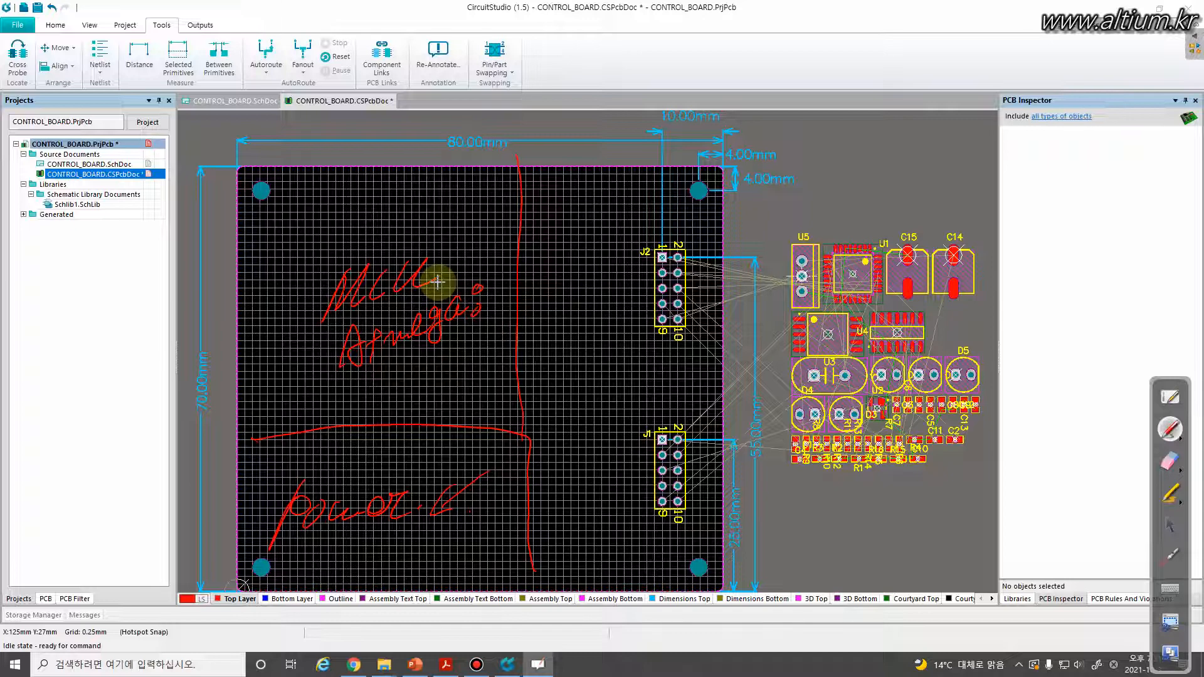
Hatch the board strip beside the J1 and J2 headers and label it OP Amp.
{"action": "mouse_move", "coordinate": [534, 332]}
{"action": "left_mouse_down"}
{"action": "mouse_move", "coordinate": [567, 263]}
{"action": "mouse_move", "coordinate": [622, 206]}
{"action": "left_mouse_up"}
{"action": "left_click_drag", "start_coordinate": [614, 265], "coordinate": [547, 407]}
{"action": "mouse_move", "coordinate": [610, 357]}
{"action": "left_mouse_down"}
{"action": "mouse_move", "coordinate": [569, 464]}
{"action": "mouse_move", "coordinate": [570, 566]}
{"action": "left_mouse_up"}
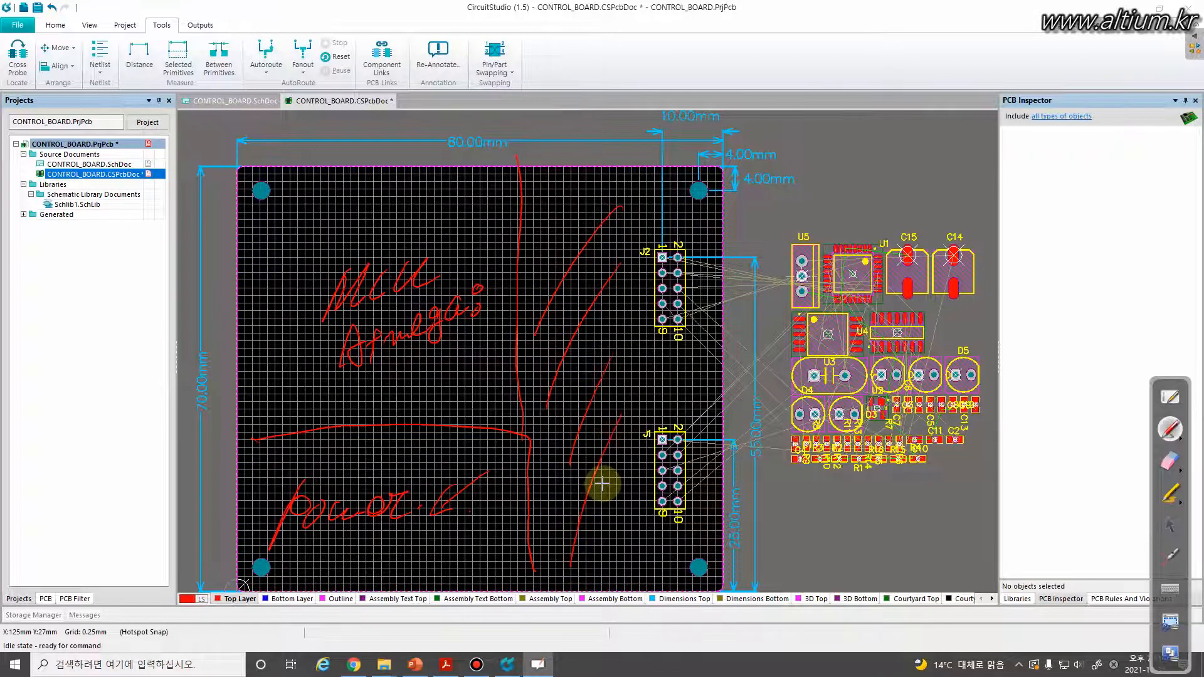
{"action": "mouse_move", "coordinate": [566, 342]}
{"action": "left_mouse_down"}
{"action": "mouse_move", "coordinate": [564, 378]}
{"action": "mouse_move", "coordinate": [605, 344]}
{"action": "mouse_move", "coordinate": [641, 343]}
{"action": "left_mouse_up"}
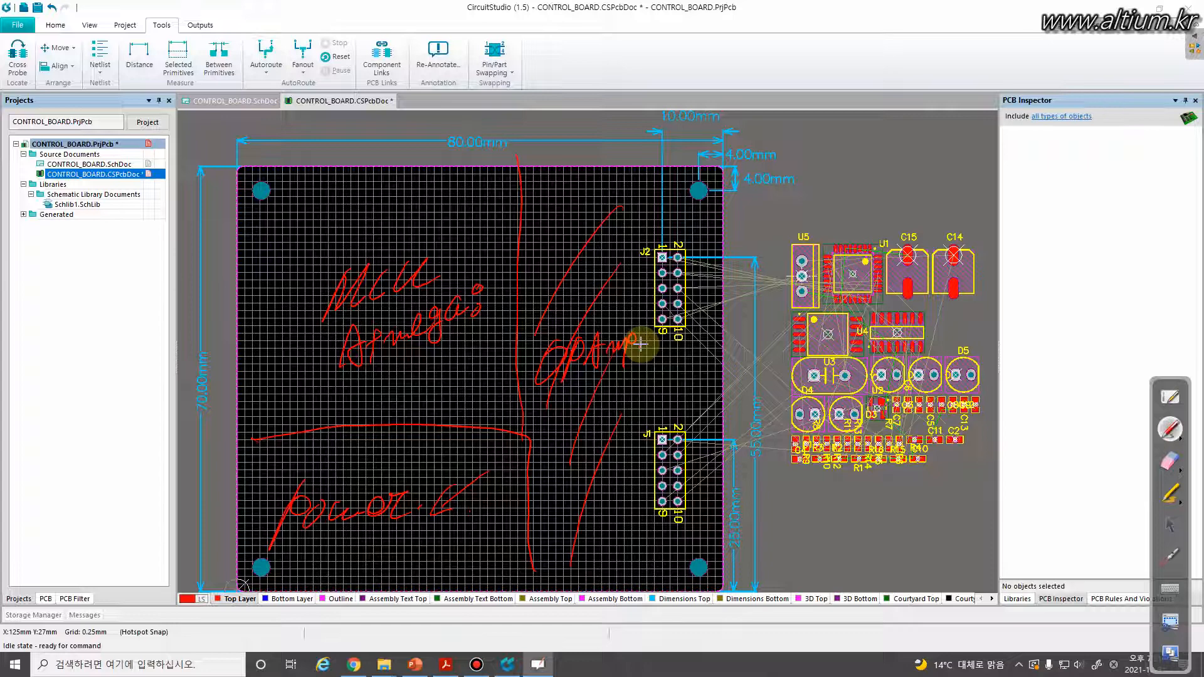
Erase all pen annotations from the PCB view and return to the normal pointer.
{"action": "left_click", "coordinate": [1177, 472]}
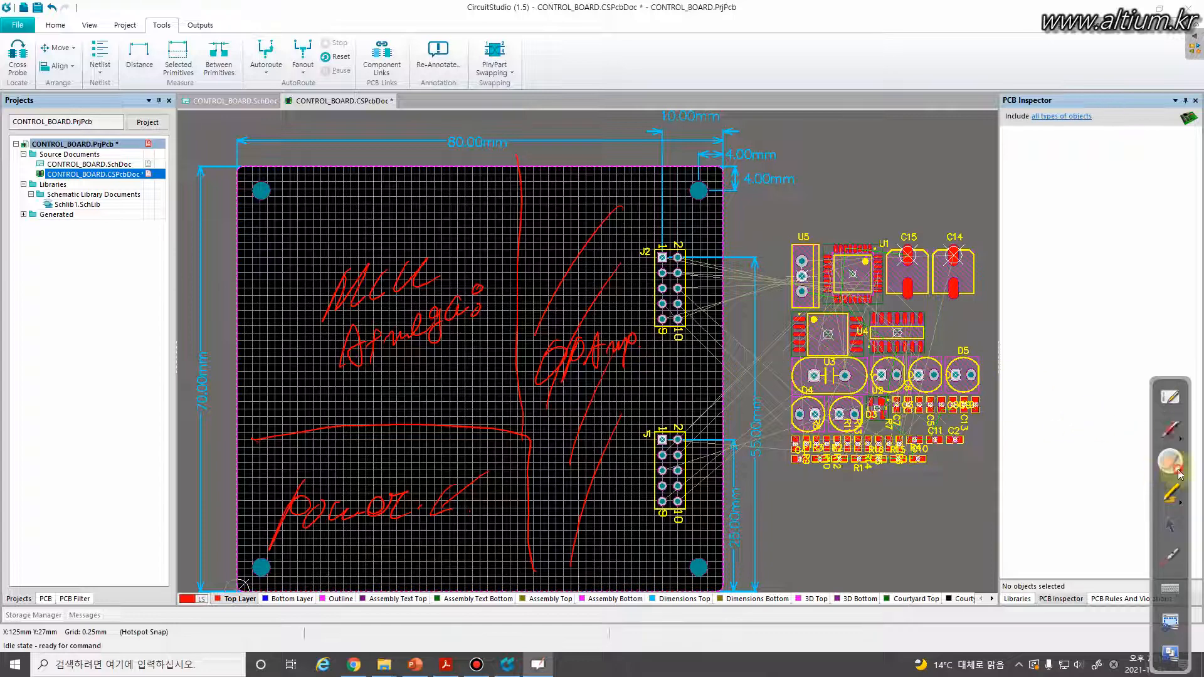
{"action": "left_click", "coordinate": [1180, 472]}
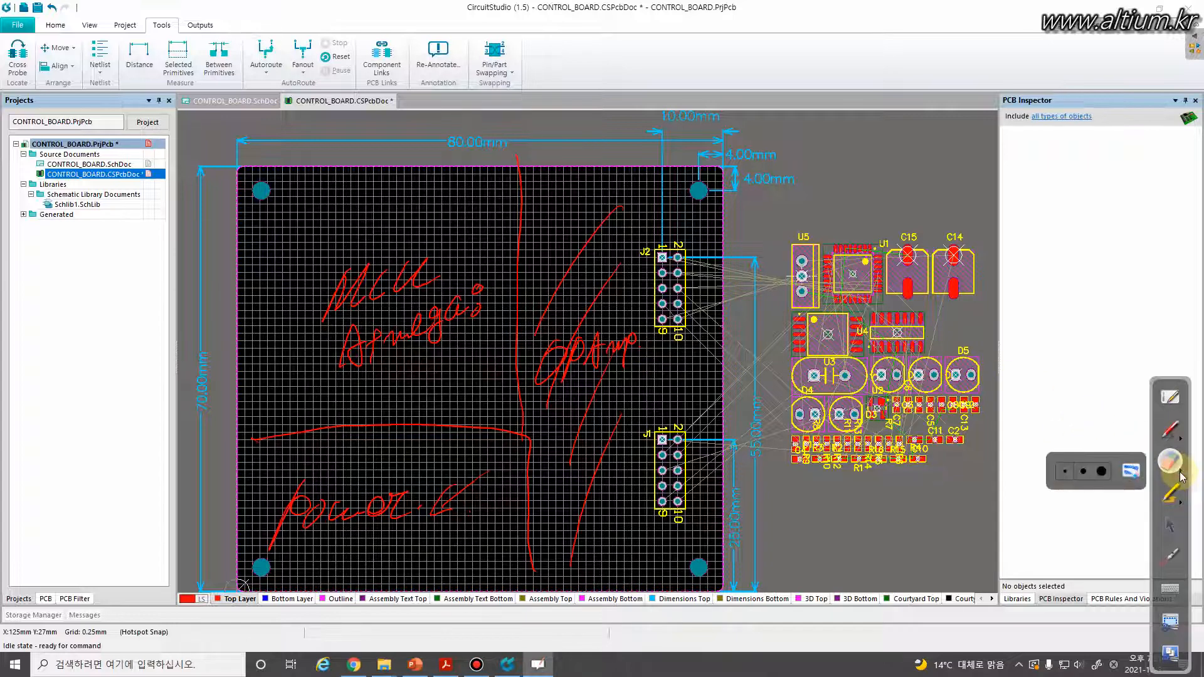
{"action": "left_click", "coordinate": [1130, 471]}
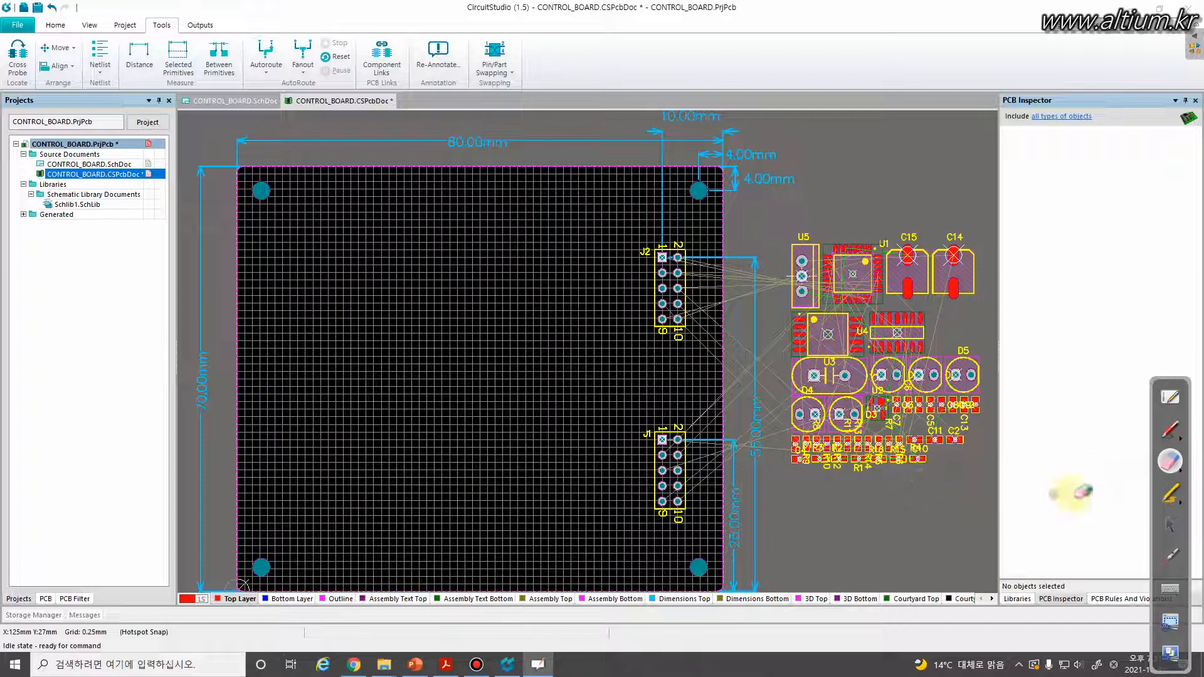
{"action": "left_click", "coordinate": [1170, 525]}
Select the entire power supply circuit around U5 on the schematic, then return to the PCB document.
{"action": "scroll", "coordinate": [649, 408], "scroll_direction": "down", "scroll_amount": 4, "text": "ctrl"}
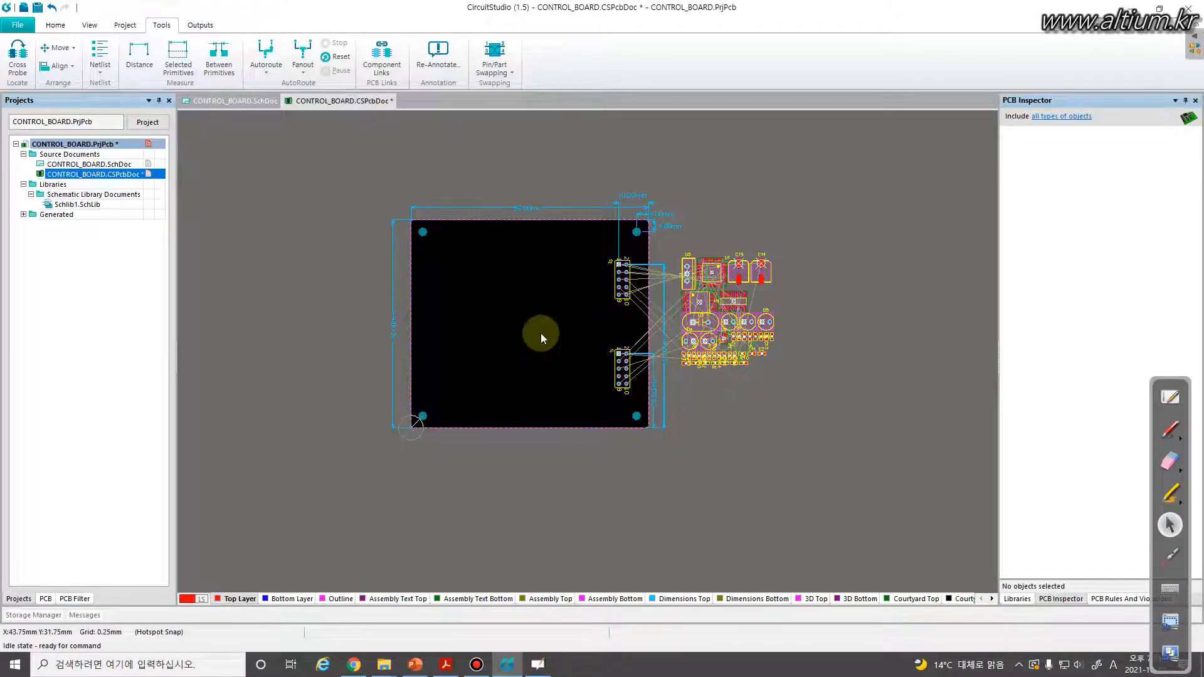
{"action": "left_click", "coordinate": [235, 105]}
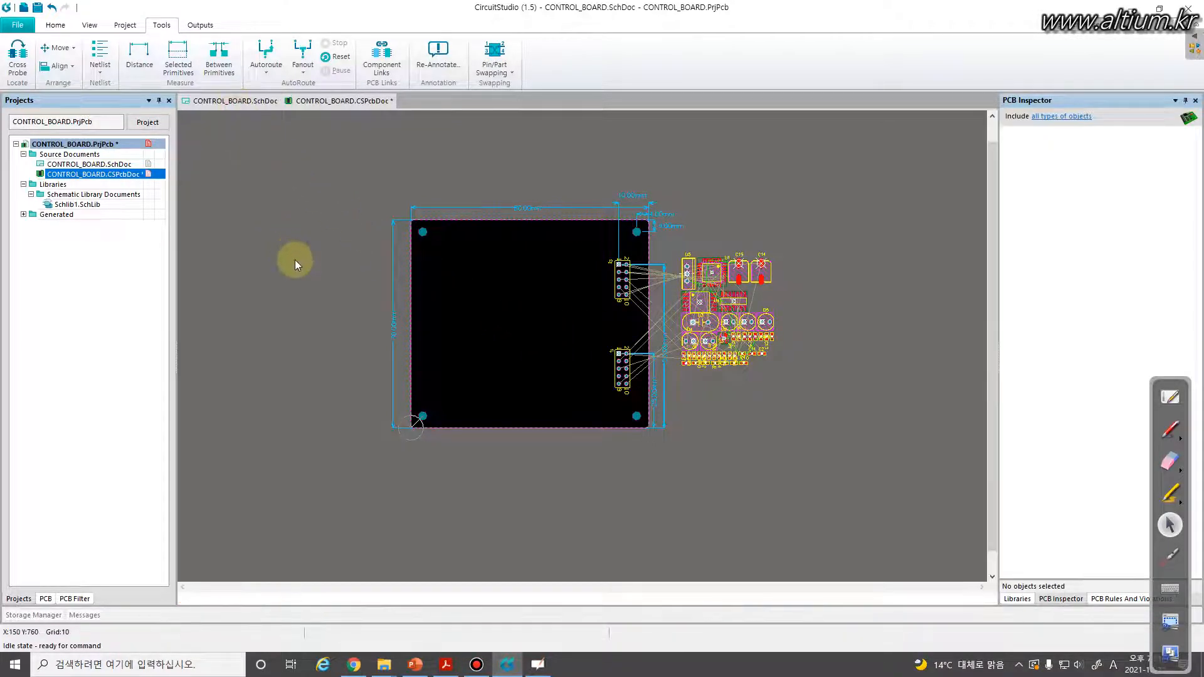
{"action": "scroll", "coordinate": [339, 386], "scroll_direction": "down", "scroll_amount": 2}
{"action": "left_click_drag", "start_coordinate": [279, 386], "coordinate": [569, 495]}
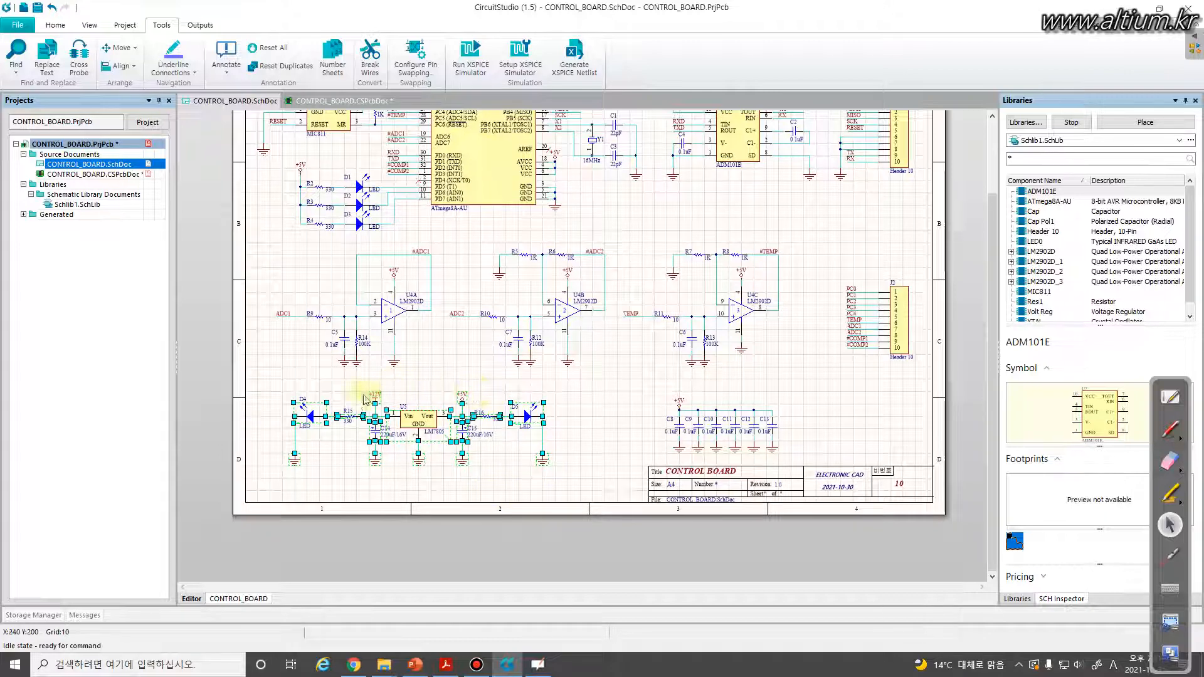
{"action": "left_click", "coordinate": [308, 103]}
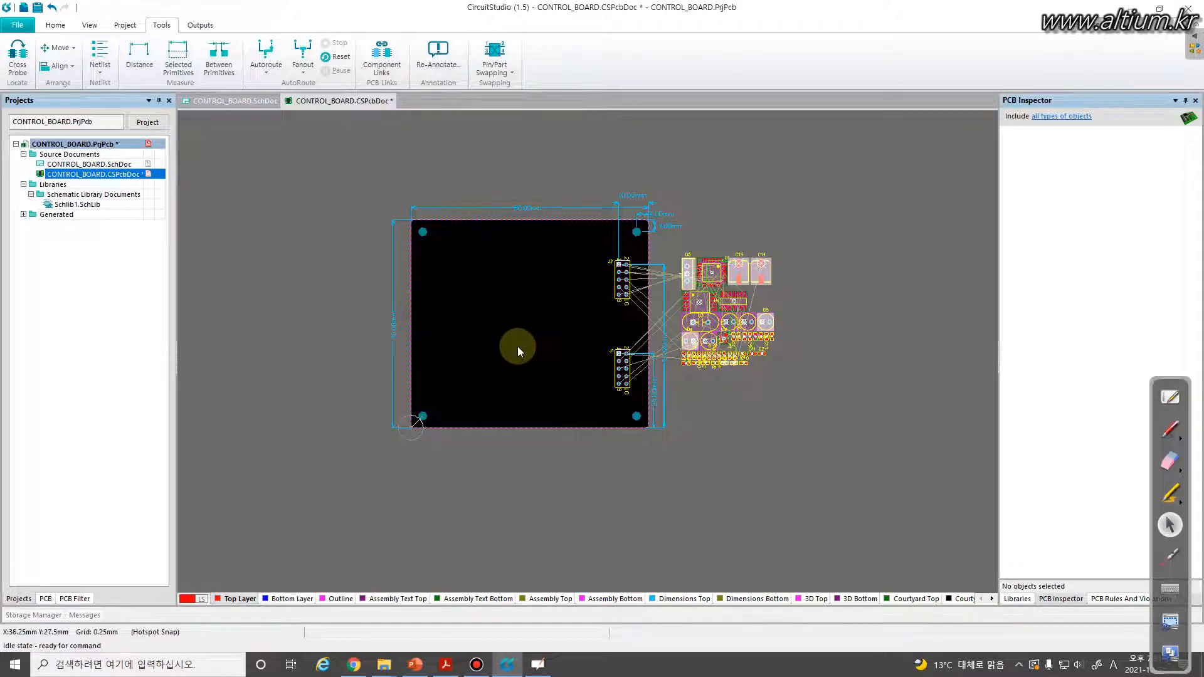
Show the Component Placement commands, box Component Placement and Arrange Within Rectangle in red, and handwrite the shortcut TOL with a frame around it.
{"action": "key", "text": "t"}
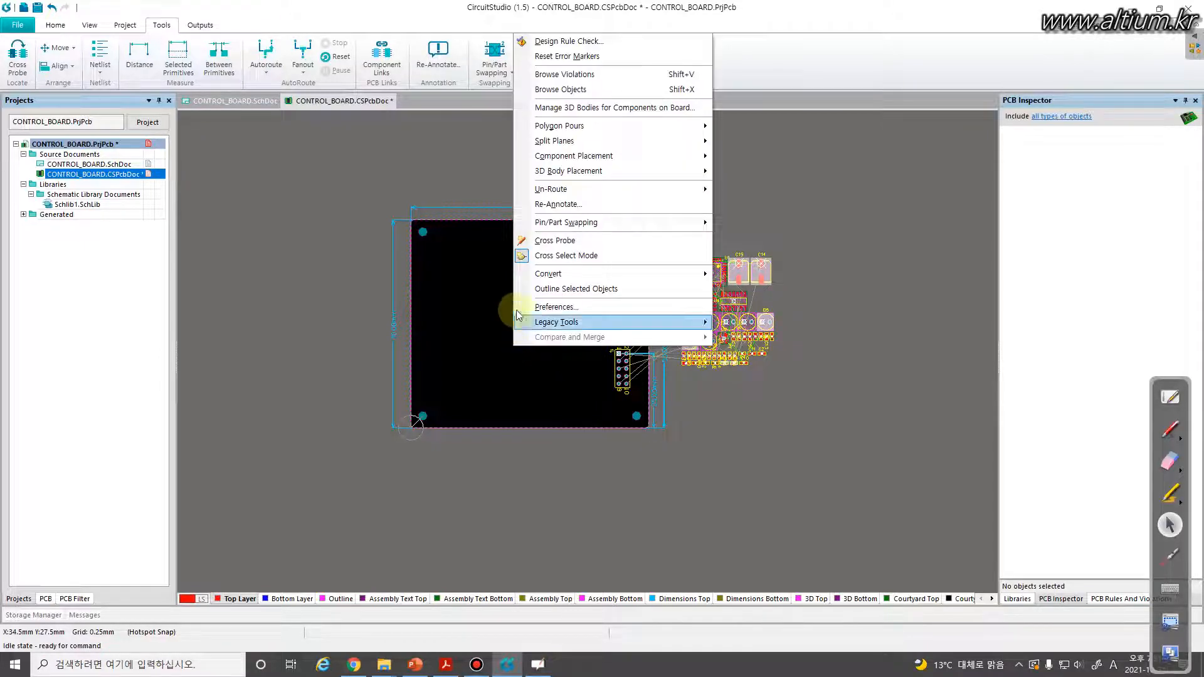
{"action": "mouse_move", "coordinate": [710, 128]}
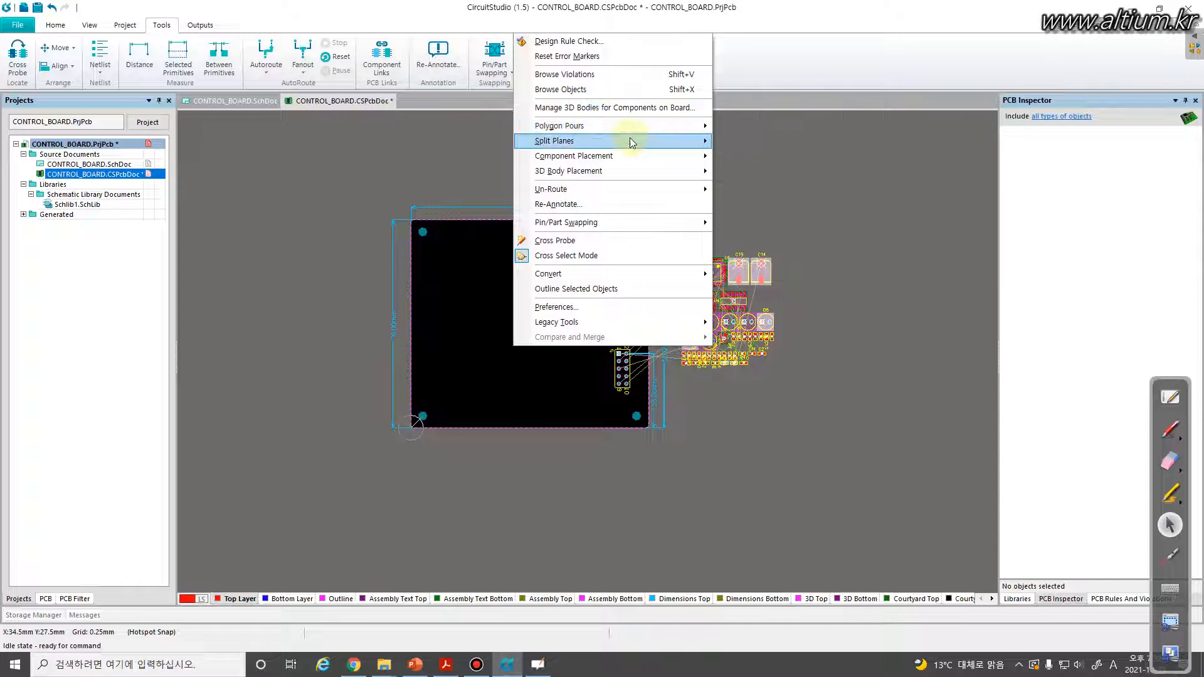
{"action": "mouse_move", "coordinate": [707, 156]}
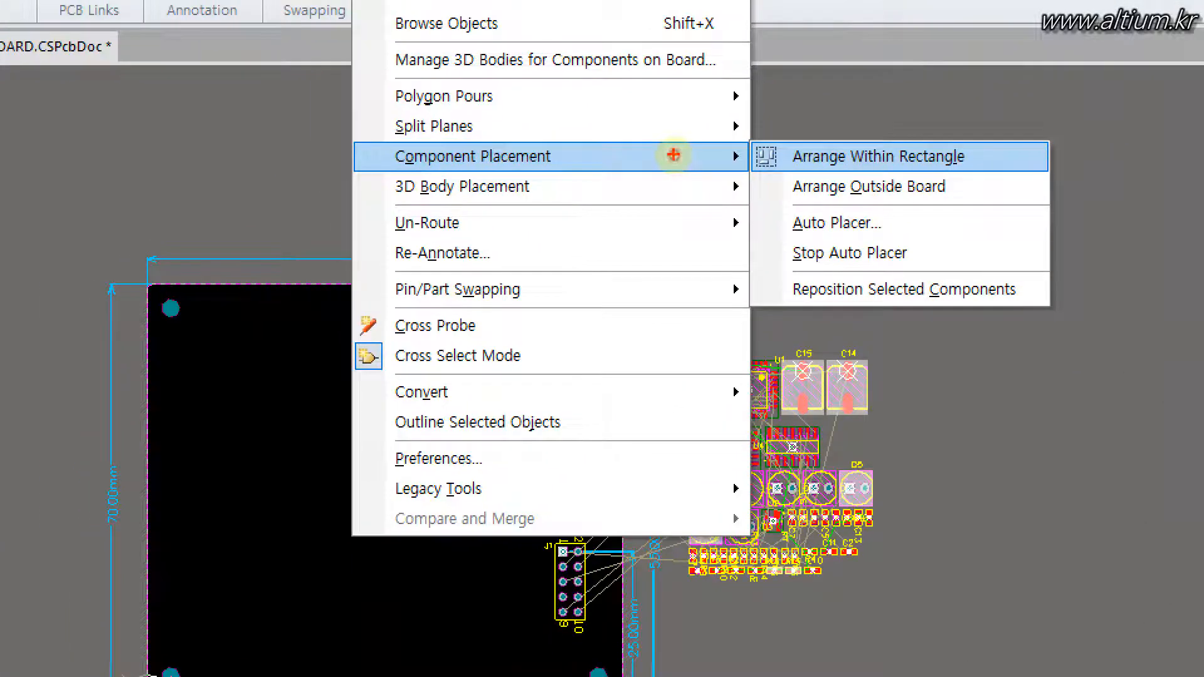
{"action": "mouse_move", "coordinate": [58, 132]}
{"action": "left_mouse_down"}
{"action": "mouse_move", "coordinate": [169, 148]}
{"action": "mouse_move", "coordinate": [155, 248]}
{"action": "left_mouse_up"}
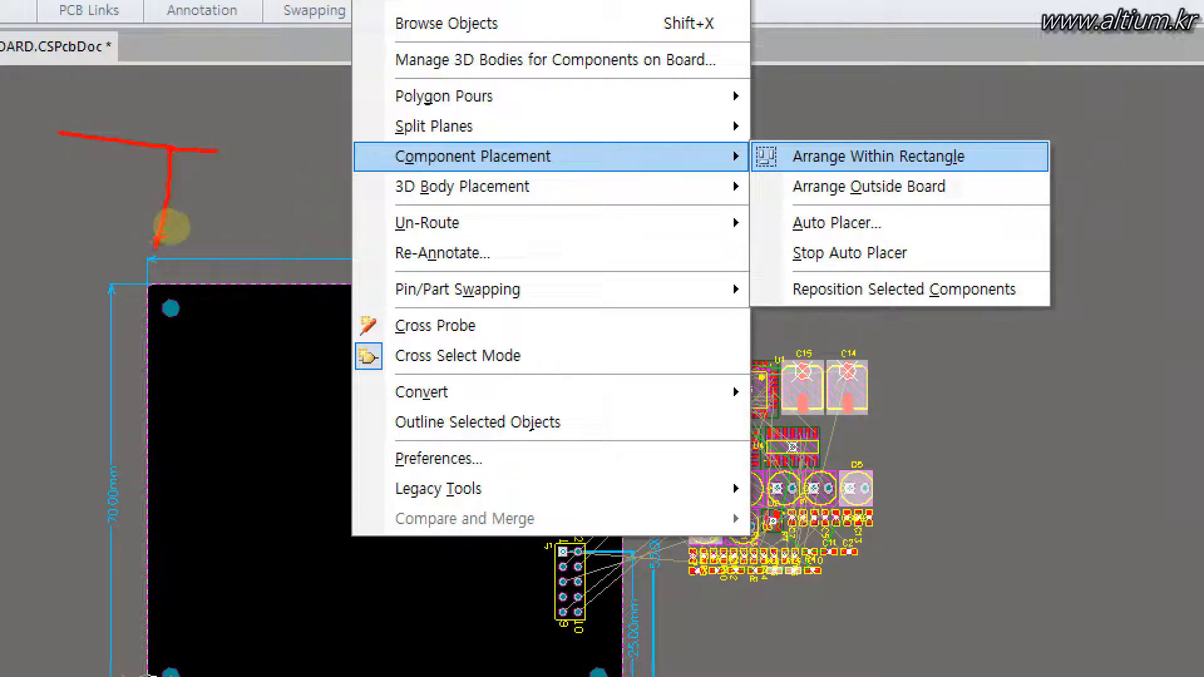
{"action": "left_click_drag", "start_coordinate": [379, 144], "coordinate": [571, 173]}
{"action": "mouse_move", "coordinate": [267, 212]}
{"action": "left_mouse_down"}
{"action": "mouse_move", "coordinate": [280, 233]}
{"action": "mouse_move", "coordinate": [257, 202]}
{"action": "left_mouse_up"}
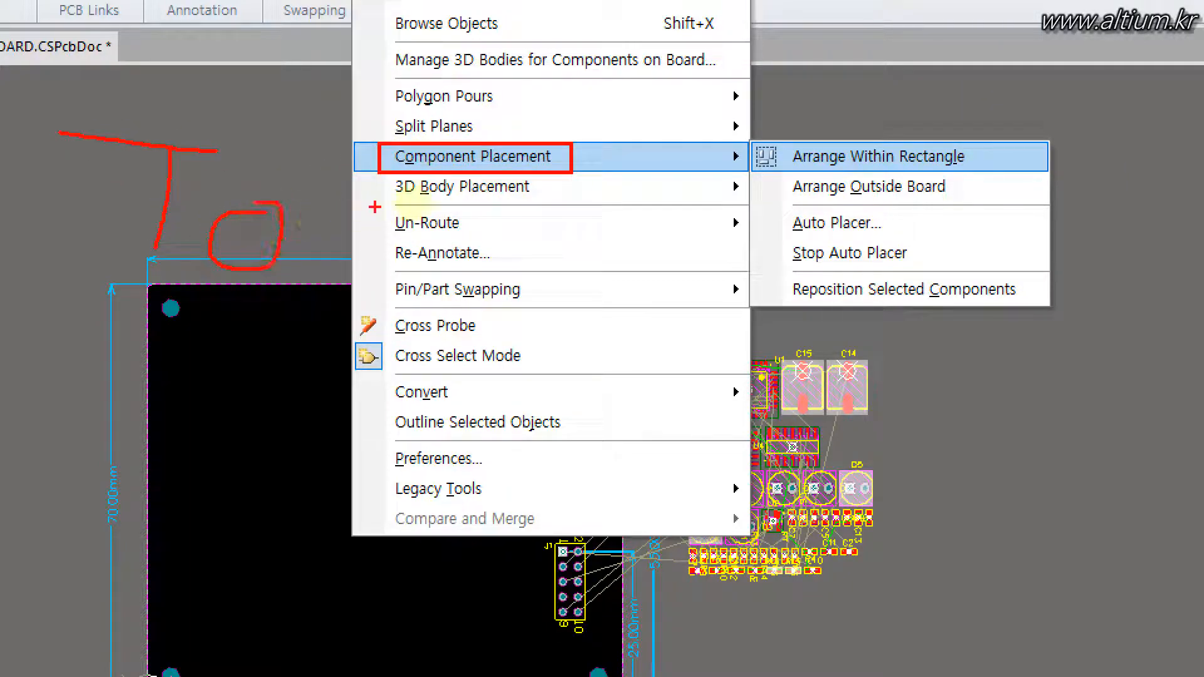
{"action": "left_click_drag", "start_coordinate": [751, 143], "coordinate": [985, 173]}
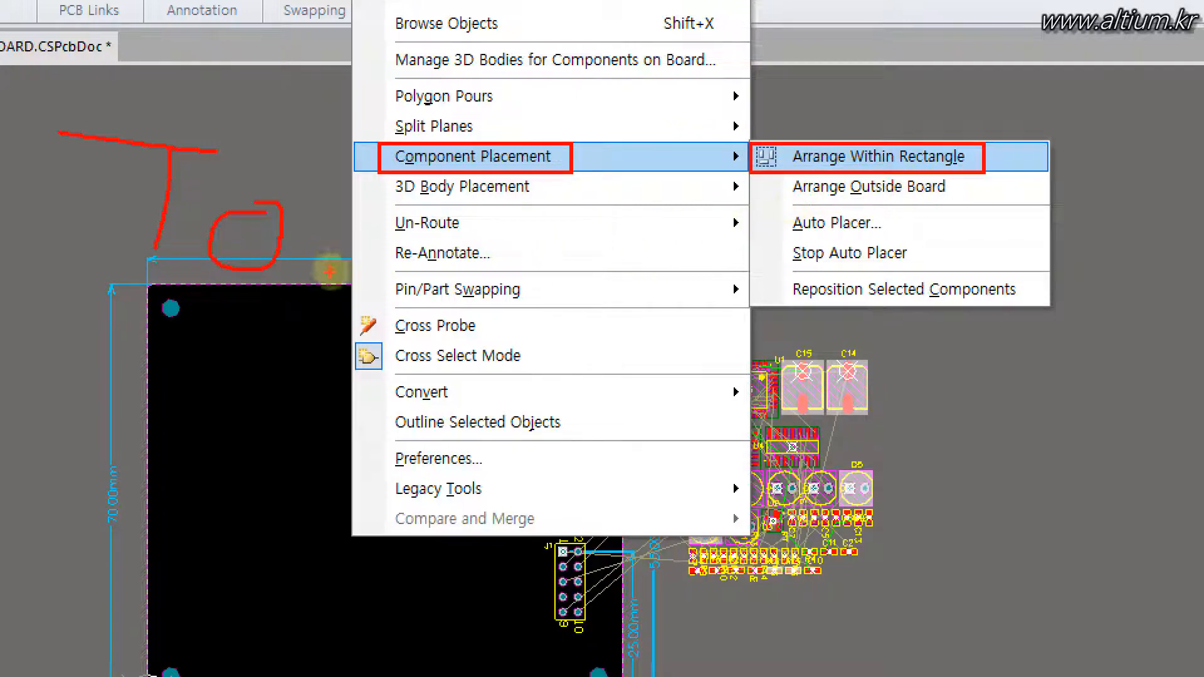
{"action": "mouse_move", "coordinate": [330, 193]}
{"action": "left_mouse_down"}
{"action": "mouse_move", "coordinate": [318, 267]}
{"action": "mouse_move", "coordinate": [397, 274]}
{"action": "left_mouse_up"}
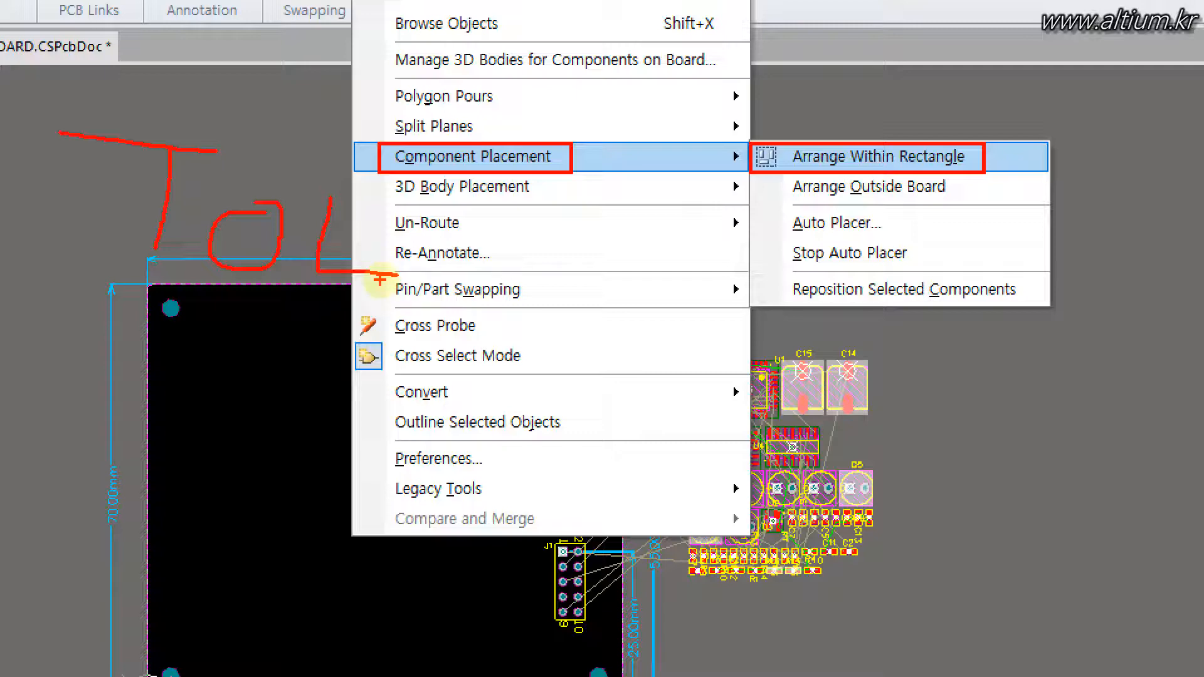
{"action": "mouse_move", "coordinate": [49, 113]}
{"action": "left_mouse_down"}
{"action": "mouse_move", "coordinate": [313, 268]}
{"action": "mouse_move", "coordinate": [405, 292]}
{"action": "left_mouse_up"}
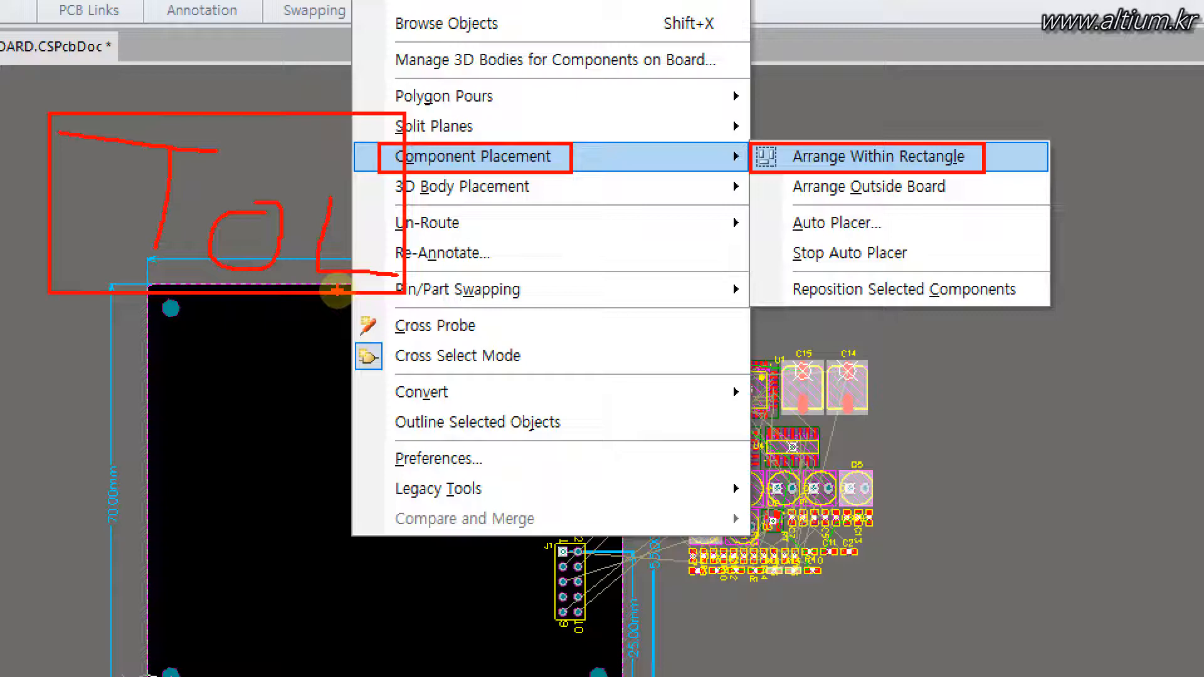
{"action": "mouse_move", "coordinate": [774, 374]}
{"action": "left_mouse_down"}
{"action": "mouse_move", "coordinate": [812, 401]}
{"action": "mouse_move", "coordinate": [831, 383]}
{"action": "left_mouse_up"}
{"action": "mouse_move", "coordinate": [860, 380]}
{"action": "left_mouse_down"}
{"action": "mouse_move", "coordinate": [871, 395]}
{"action": "mouse_move", "coordinate": [881, 386]}
{"action": "left_mouse_up"}
{"action": "left_click_drag", "start_coordinate": [852, 468], "coordinate": [905, 466]}
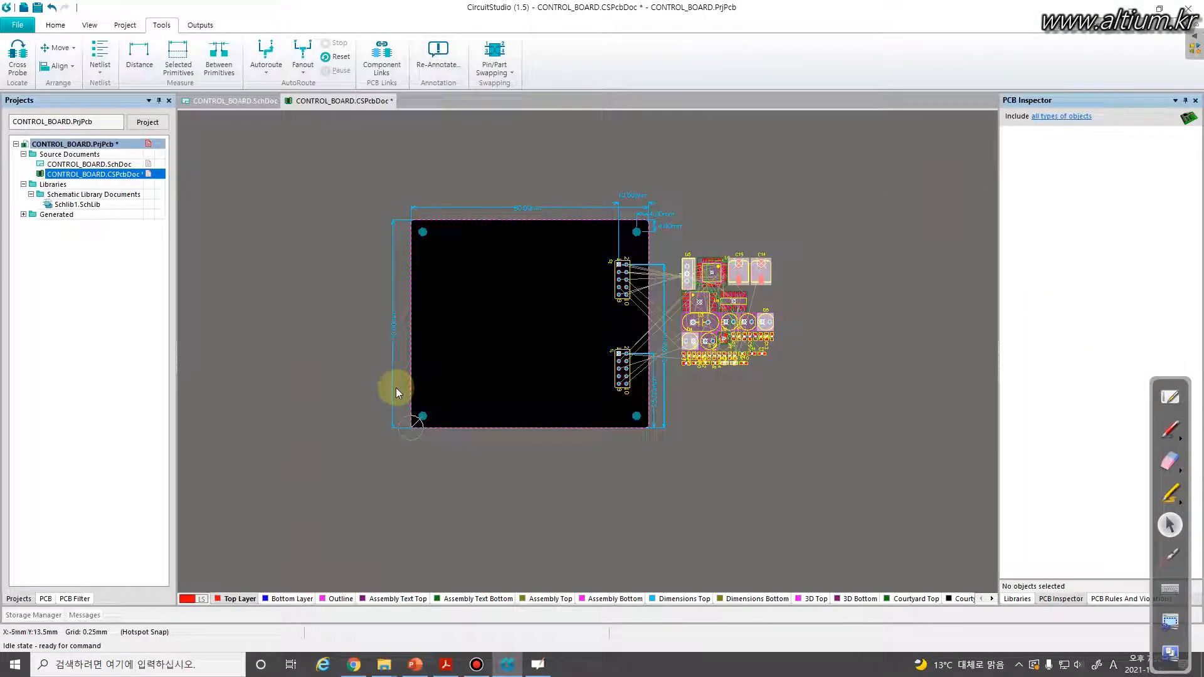
Arrange the selected power supply components within a rectangle outside the board, beside its lower left corner, then deselect them.
{"action": "key", "text": "t"}
{"action": "key", "text": "o"}
{"action": "key", "text": "l"}
{"action": "left_click", "coordinate": [301, 354]}
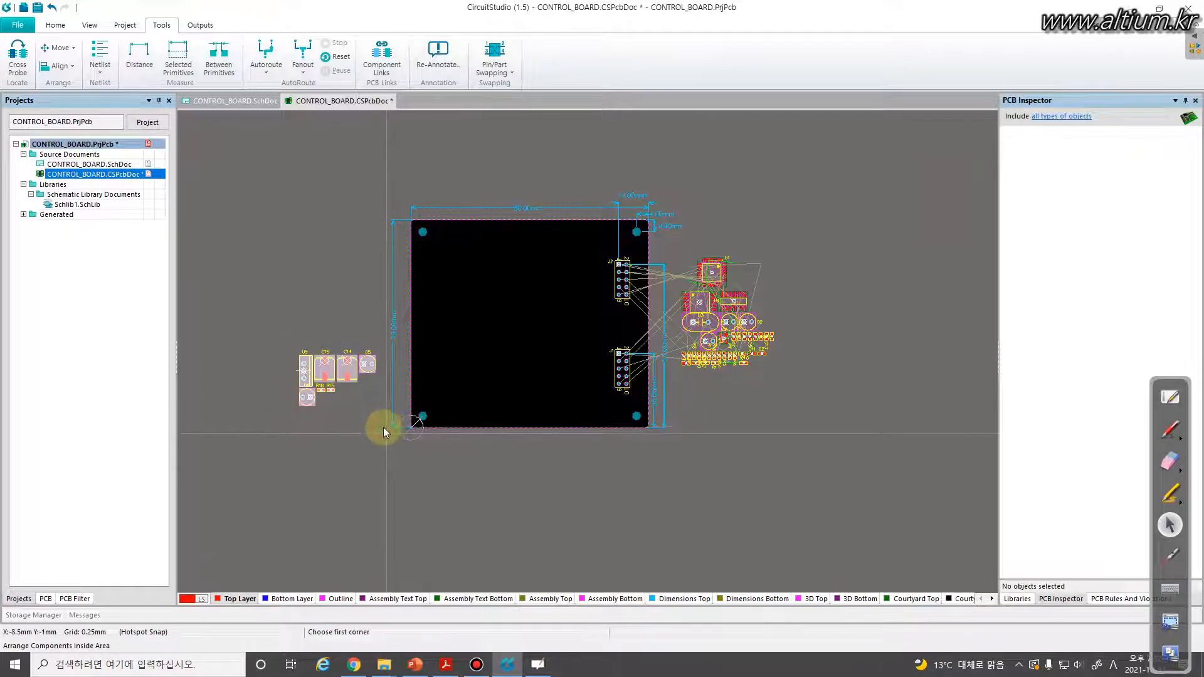
{"action": "right_click", "coordinate": [382, 427]}
{"action": "left_click", "coordinate": [346, 421]}
Select the ATmega8A, MIC811, ADM101E, crystal and D1–D3 LED circuits on the schematic, then return to the PCB document.
{"action": "left_click", "coordinate": [236, 101]}
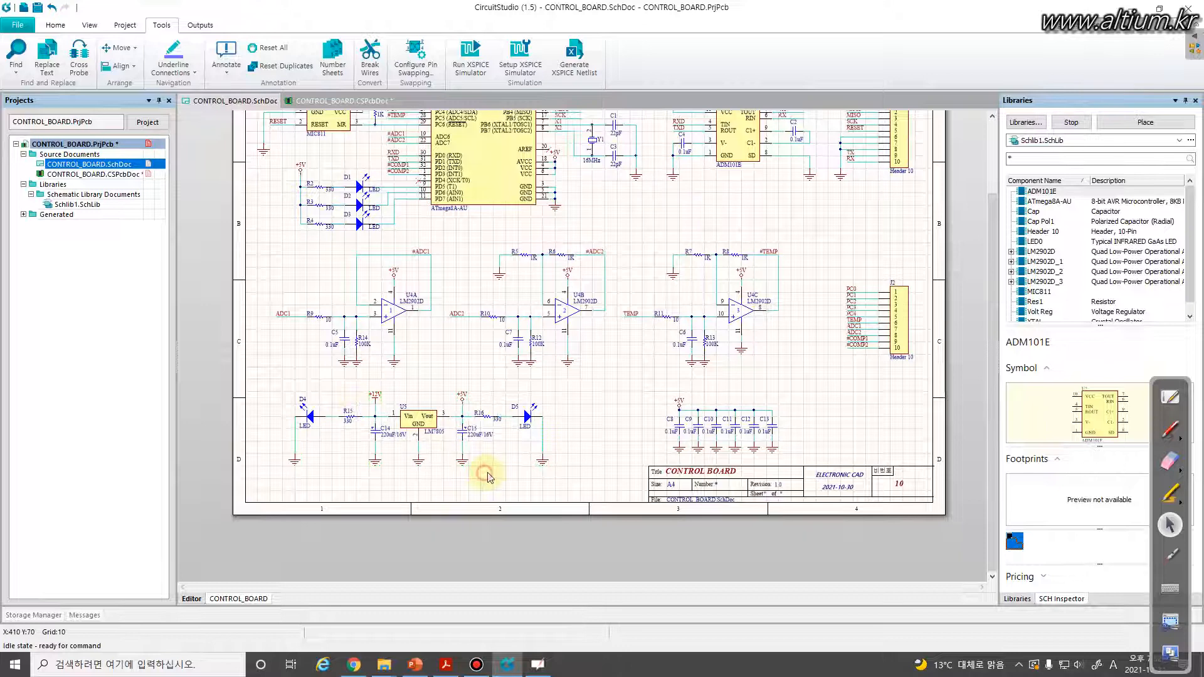
{"action": "right_click", "coordinate": [543, 350]}
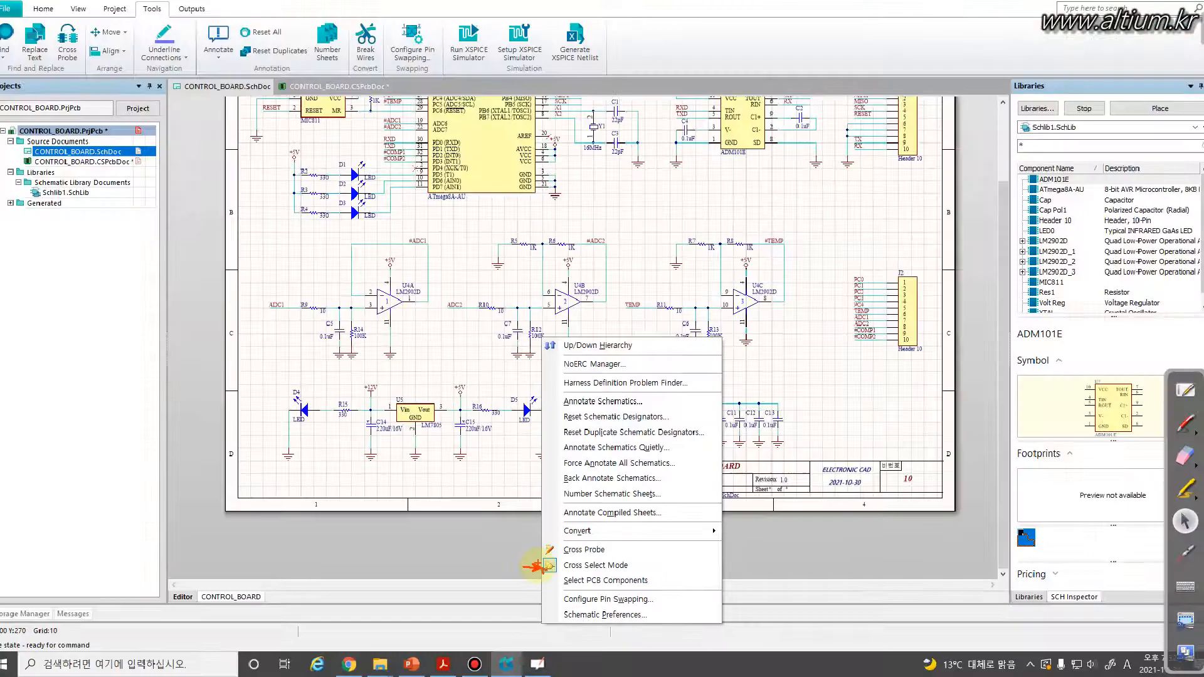
{"action": "key", "text": "Escape"}
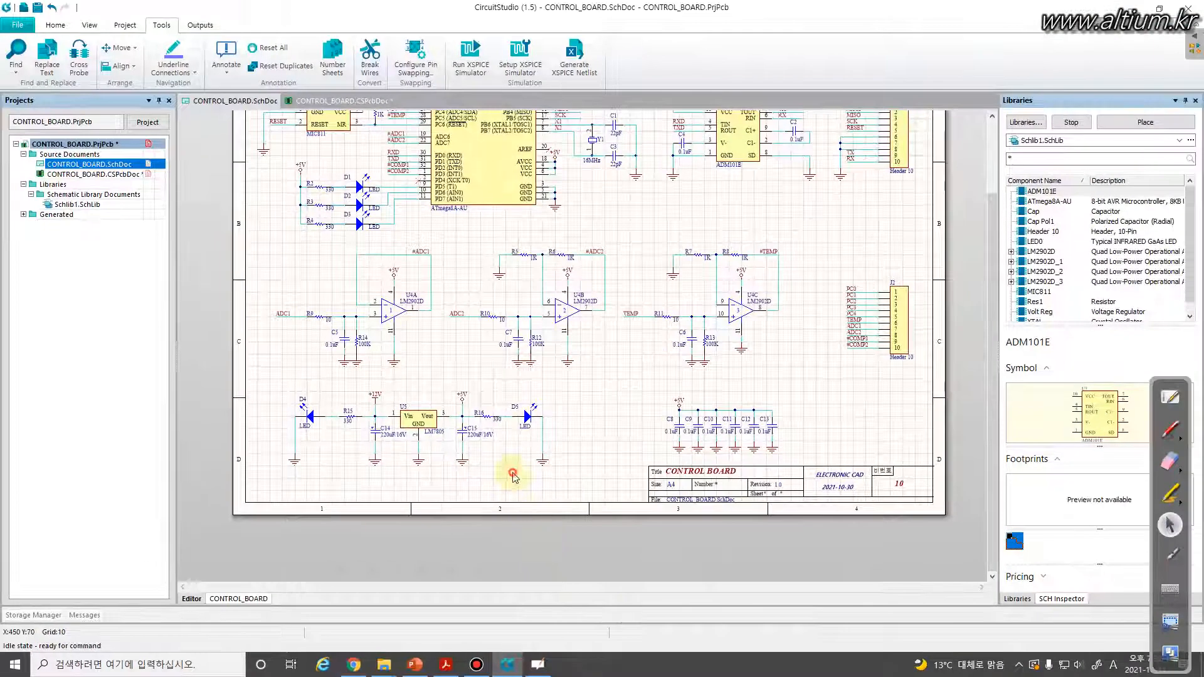
{"action": "right_click_drag", "start_coordinate": [536, 331], "coordinate": [594, 468]}
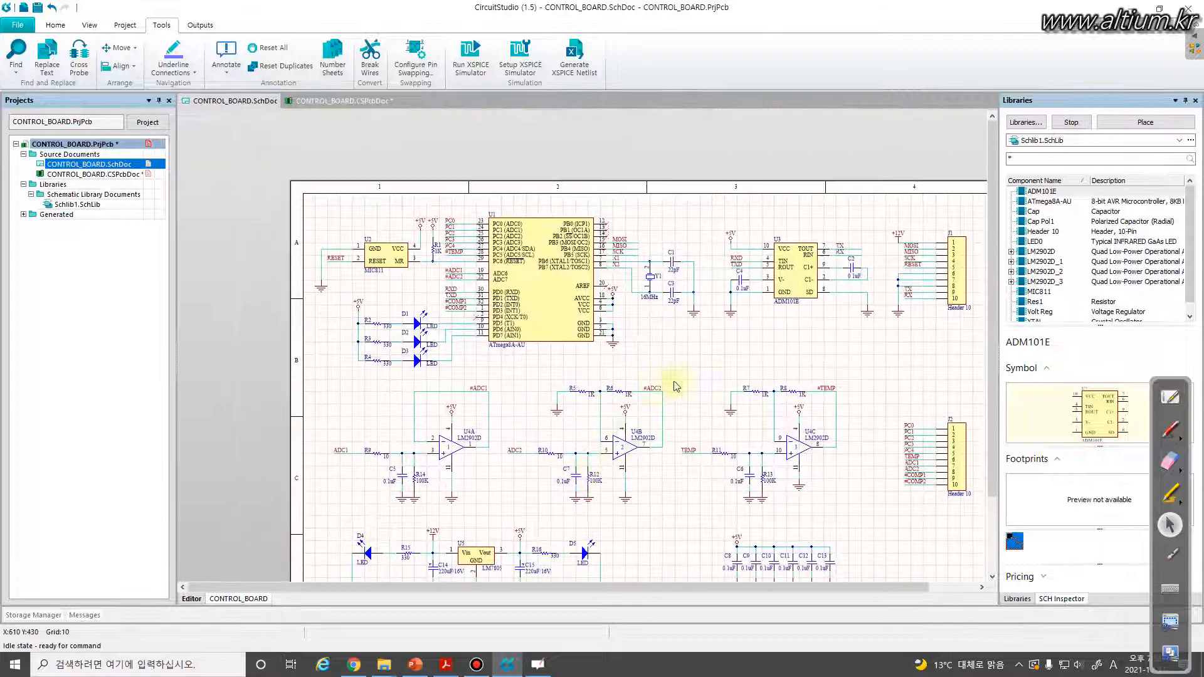
{"action": "left_click_drag", "start_coordinate": [882, 377], "coordinate": [300, 156]}
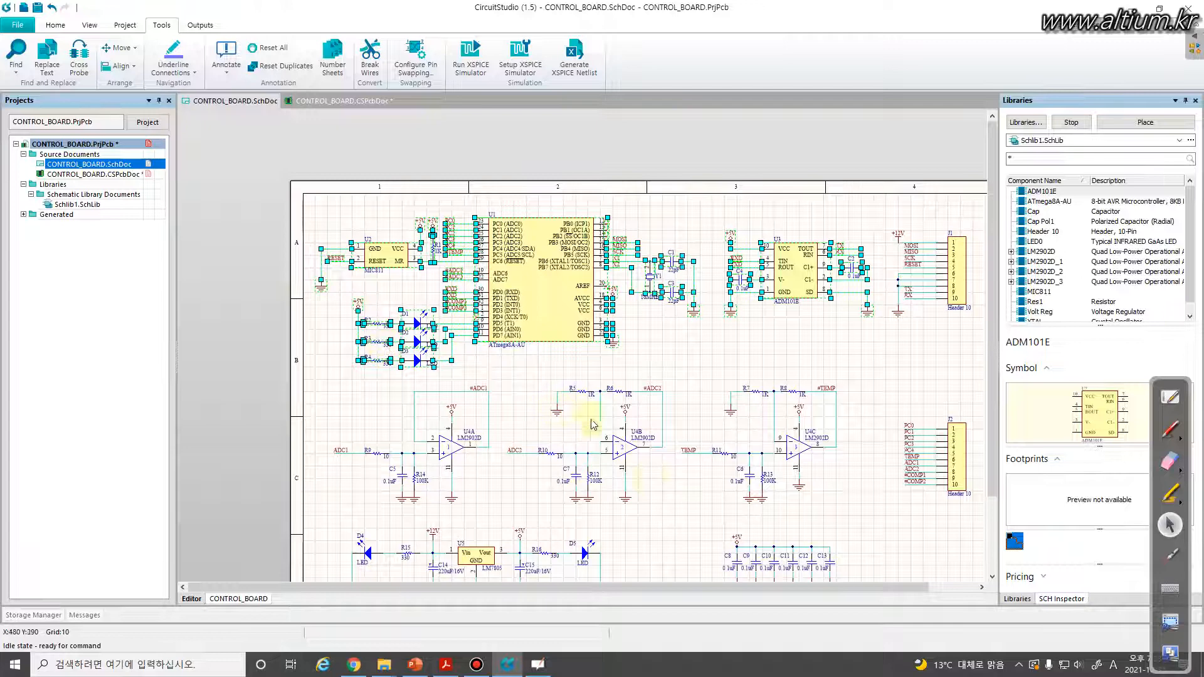
{"action": "left_click", "coordinate": [336, 104]}
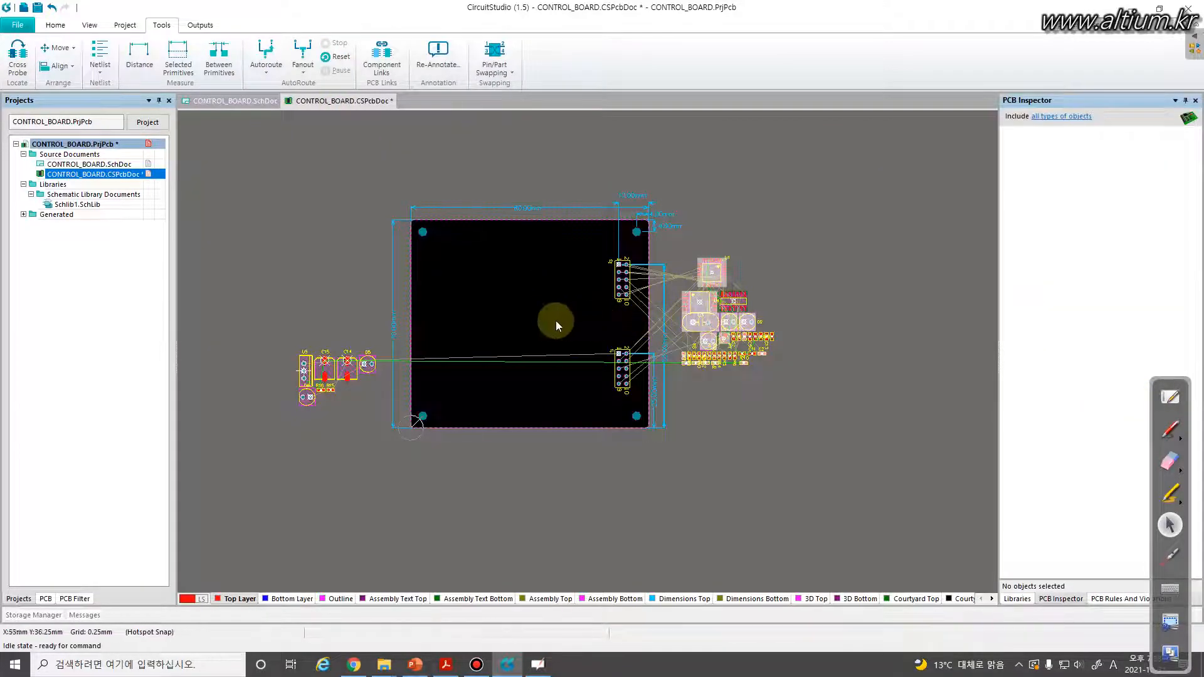
Arrange the selected MCU block components within a rectangle outside the board, beside its upper left corner, then deselect them.
{"action": "key", "text": "t"}
{"action": "key", "text": "o"}
{"action": "key", "text": "l"}
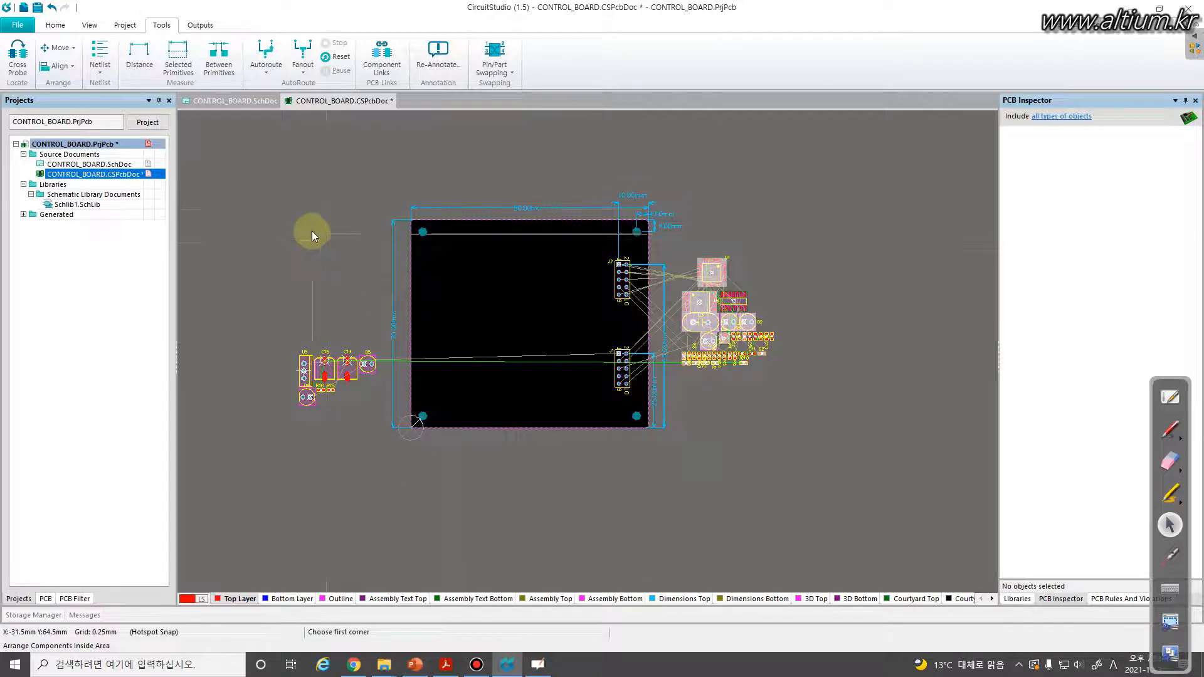
{"action": "left_click", "coordinate": [302, 205]}
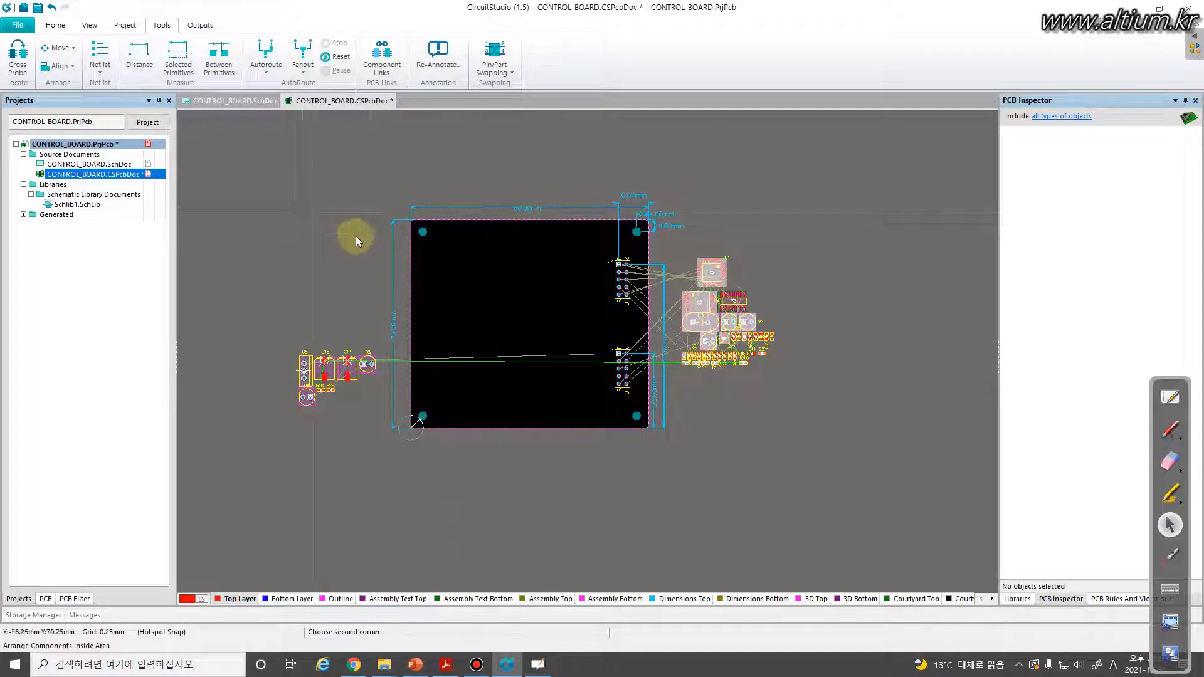
{"action": "left_click", "coordinate": [385, 279]}
{"action": "right_click", "coordinate": [374, 283]}
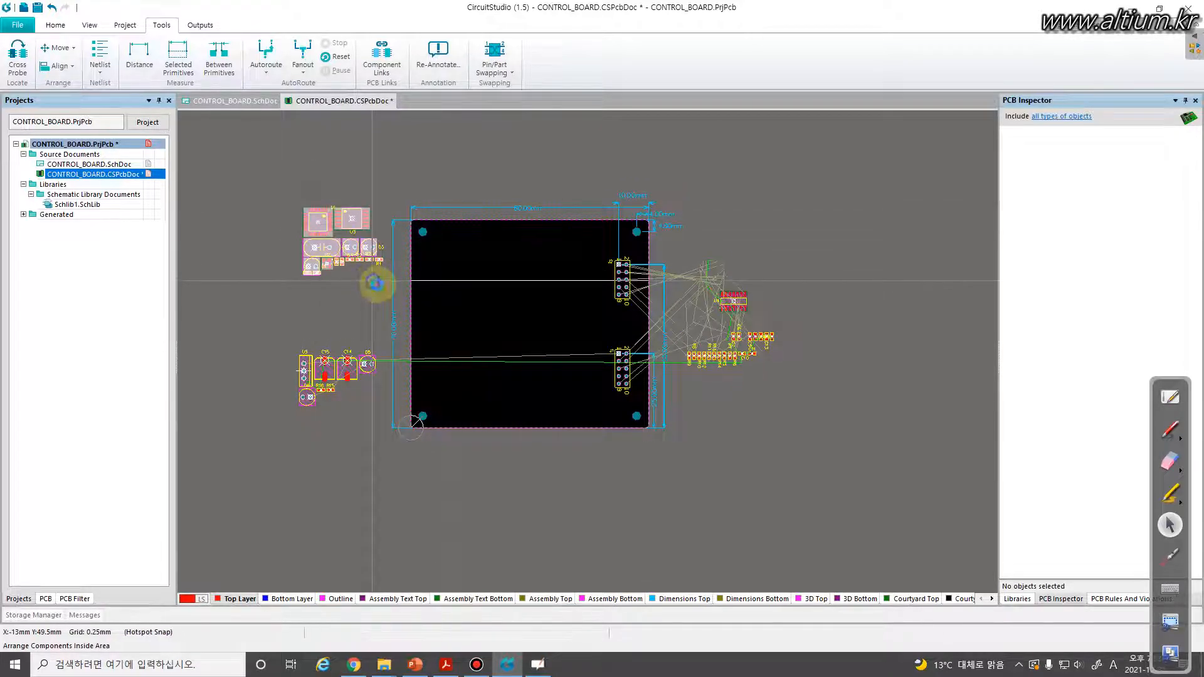
{"action": "left_click", "coordinate": [368, 303]}
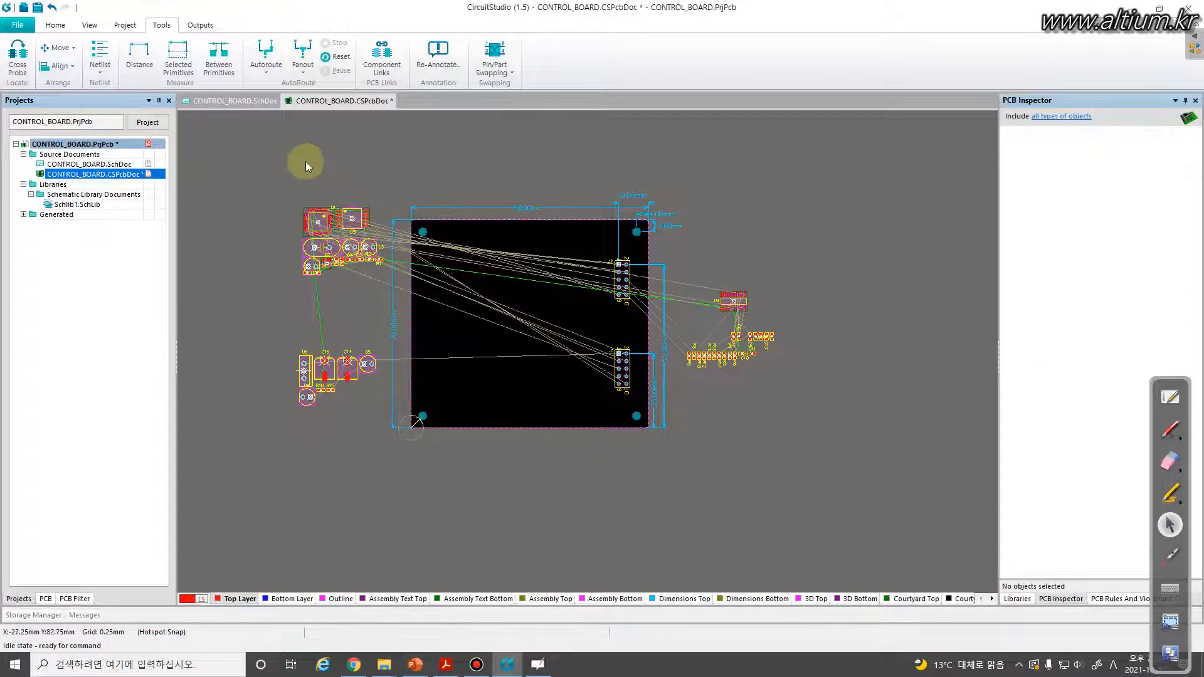
Select only the three op amp circuits U4A, U4B and U4C on the schematic, then return to the PCB document.
{"action": "left_click", "coordinate": [245, 106]}
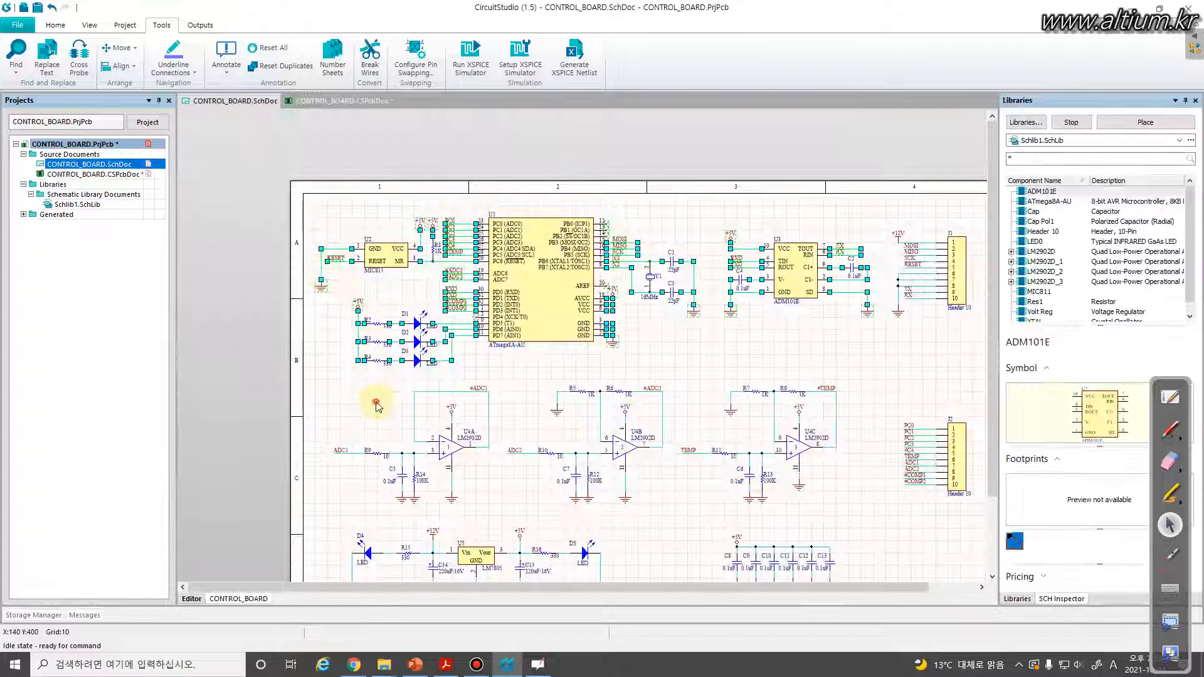
{"action": "left_click", "coordinate": [375, 404]}
{"action": "left_click_drag", "start_coordinate": [319, 375], "coordinate": [861, 525]}
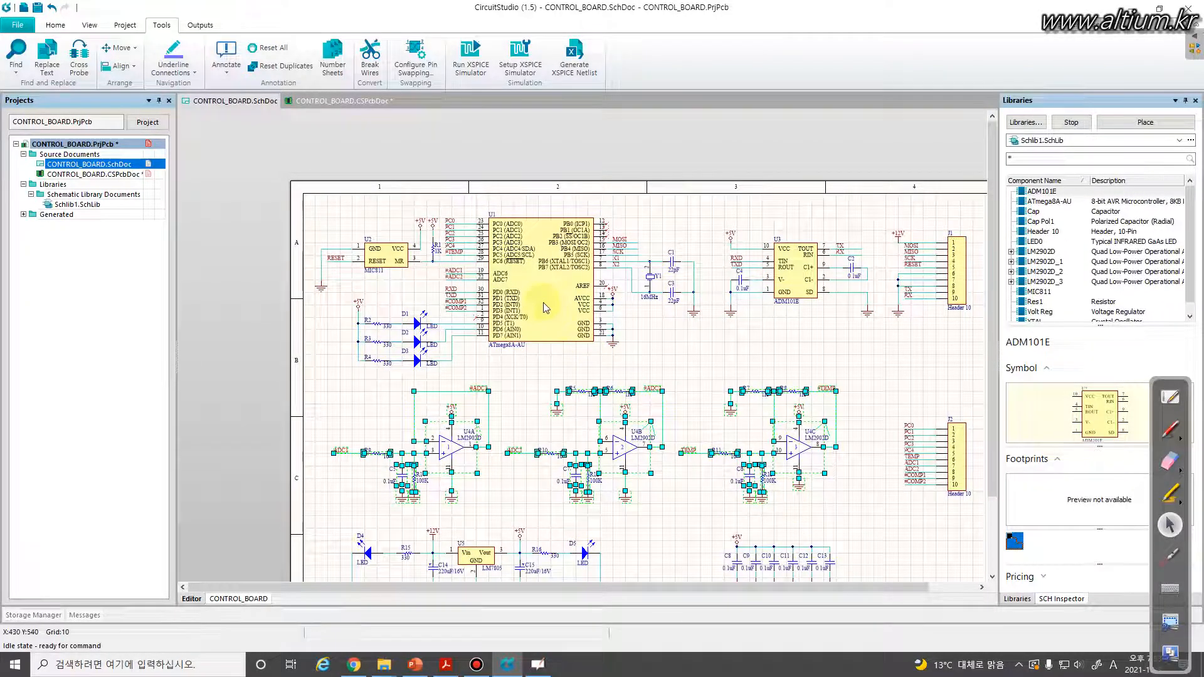
{"action": "left_click", "coordinate": [338, 103]}
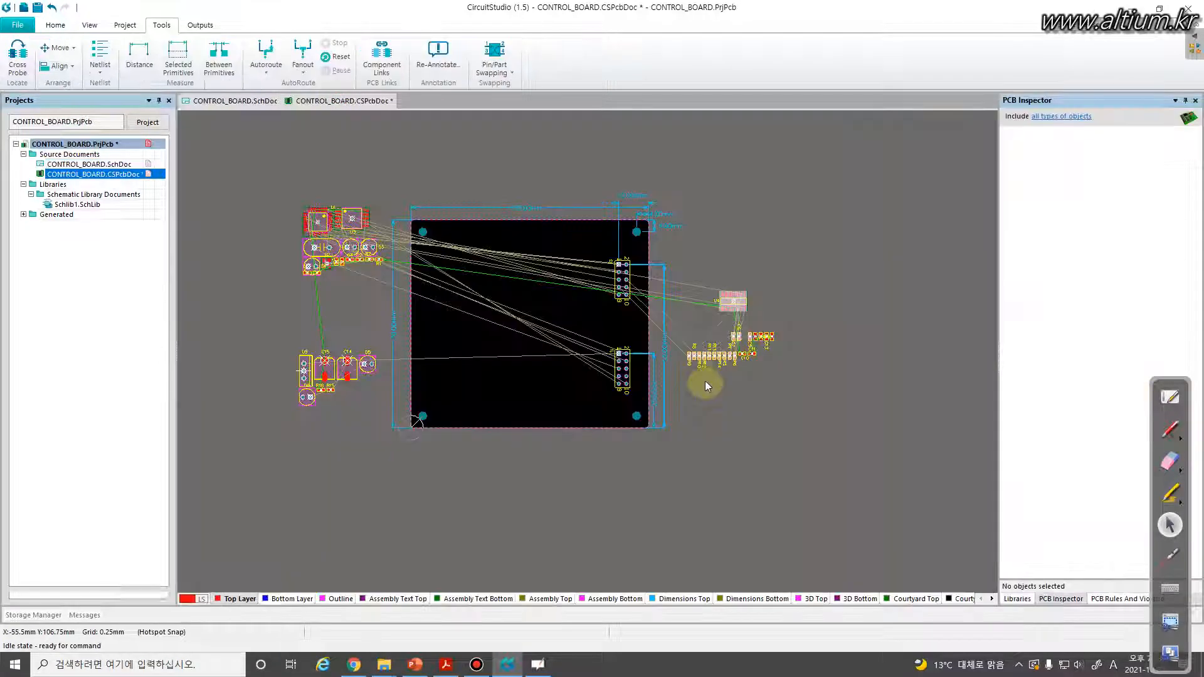
Arrange the selected op amp components within a rectangle outside the board, to the right of header J2, then deselect them.
{"action": "right_click_drag", "start_coordinate": [716, 385], "coordinate": [699, 408]}
{"action": "key", "text": "t"}
{"action": "key", "text": "o"}
{"action": "key", "text": "l"}
{"action": "left_click", "coordinate": [683, 262]}
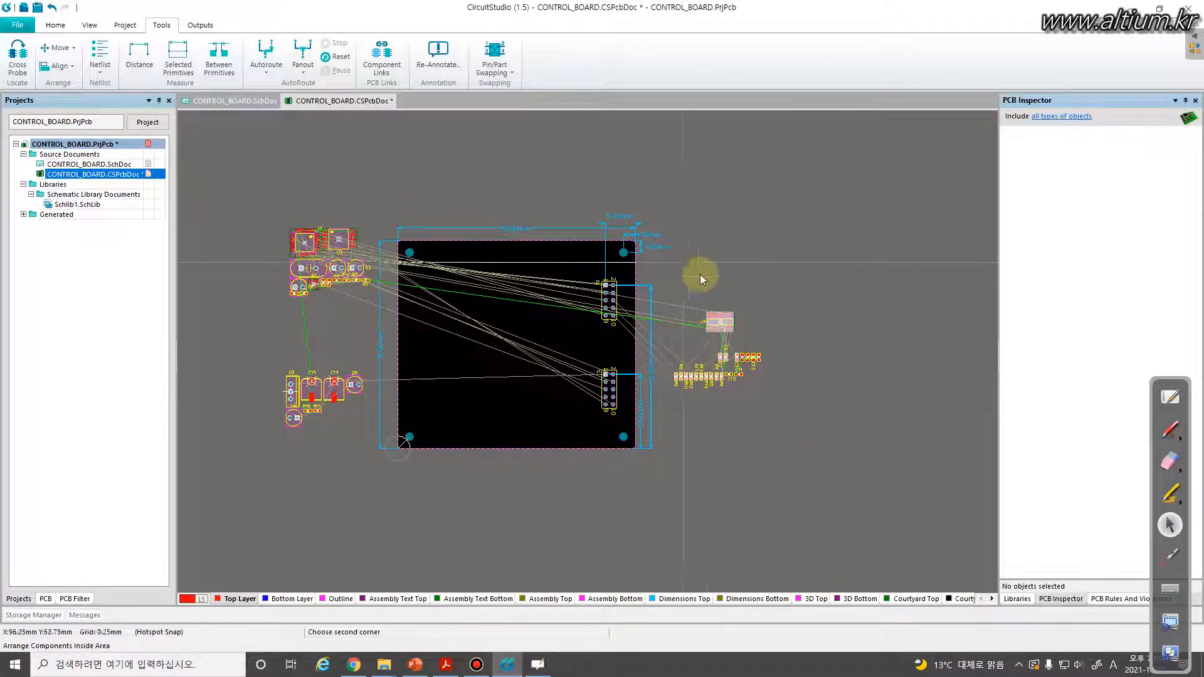
{"action": "left_click", "coordinate": [762, 314]}
{"action": "right_click", "coordinate": [719, 401]}
{"action": "left_click", "coordinate": [732, 408]}
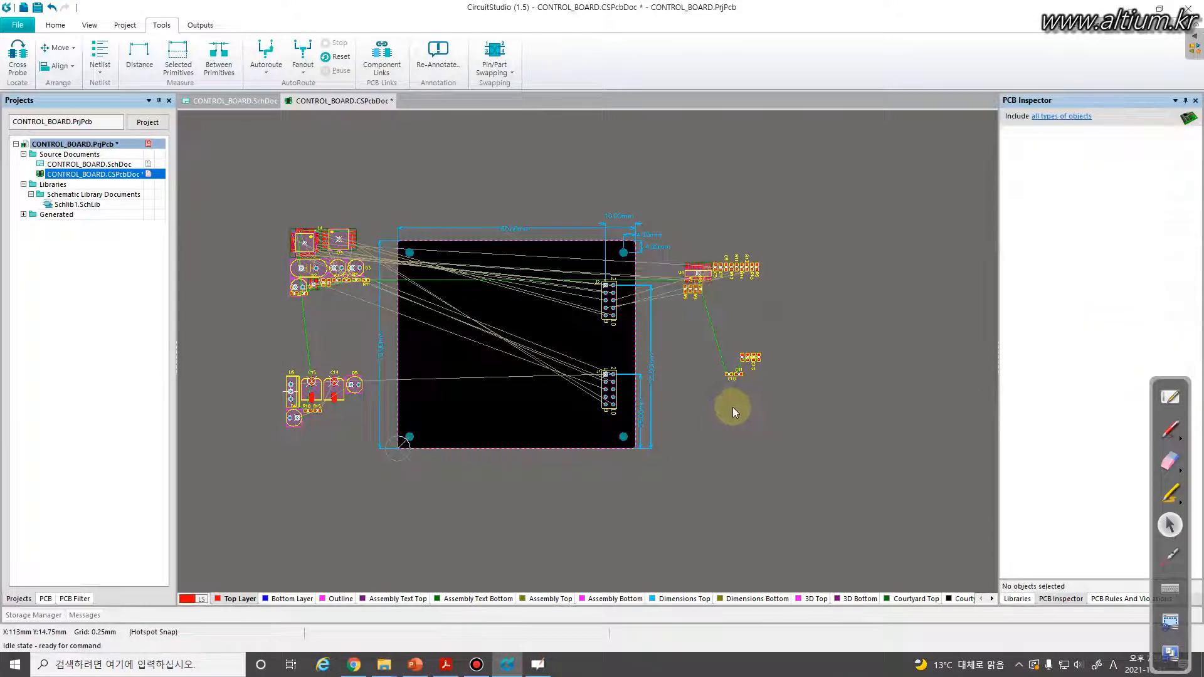
Arrange the remaining capacitors C8–C13 within a rectangle right of the board, then move C8, C12 and C13 apart so they no longer overlap.
{"action": "scroll", "coordinate": [759, 377], "scroll_direction": "up", "scroll_amount": 5, "text": "ctrl"}
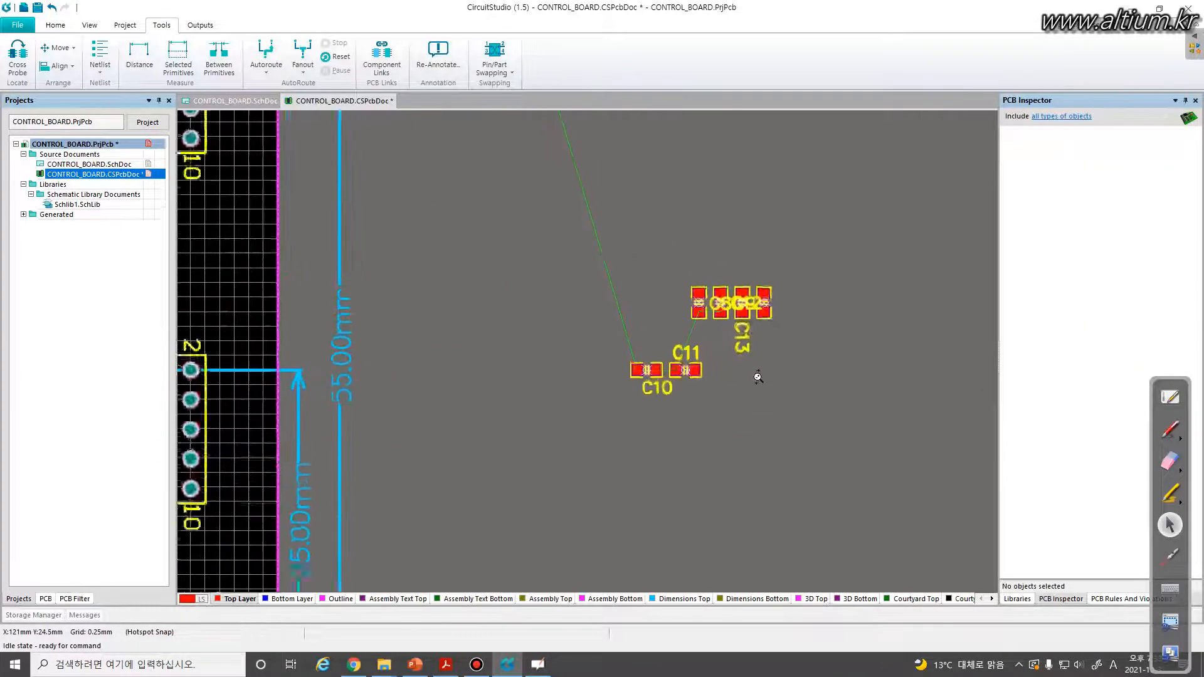
{"action": "left_click_drag", "start_coordinate": [597, 242], "coordinate": [531, 263]}
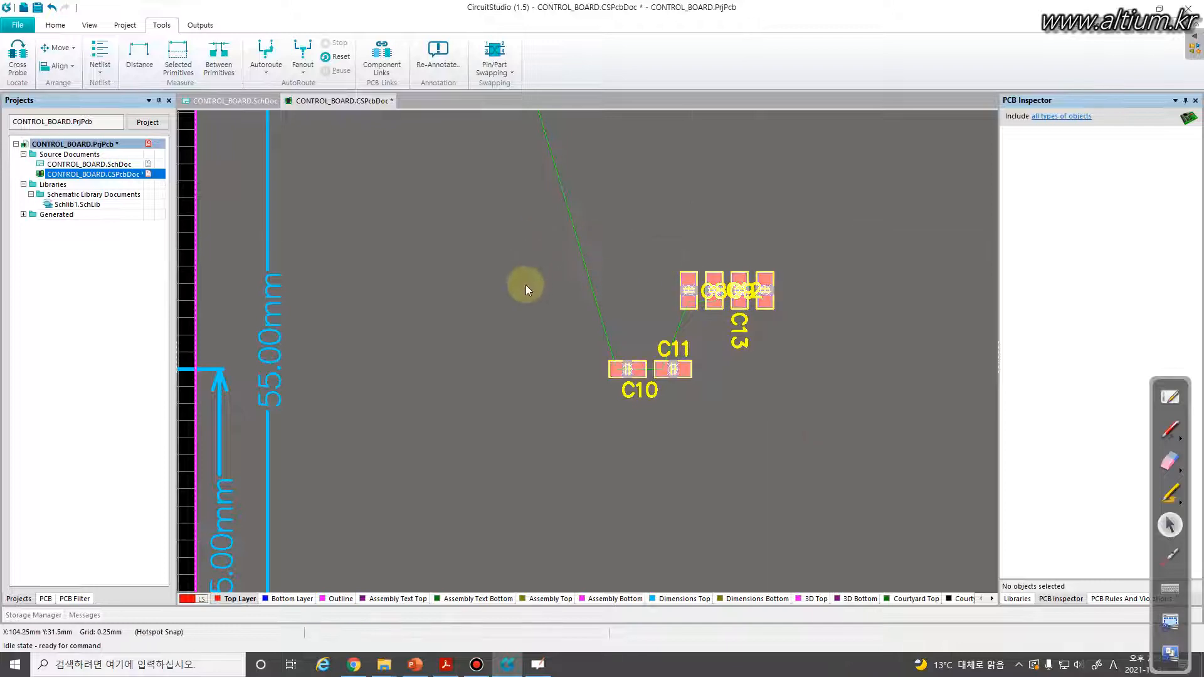
{"action": "key", "text": "t"}
{"action": "key", "text": "o"}
{"action": "key", "text": "l"}
{"action": "left_click", "coordinate": [435, 288]}
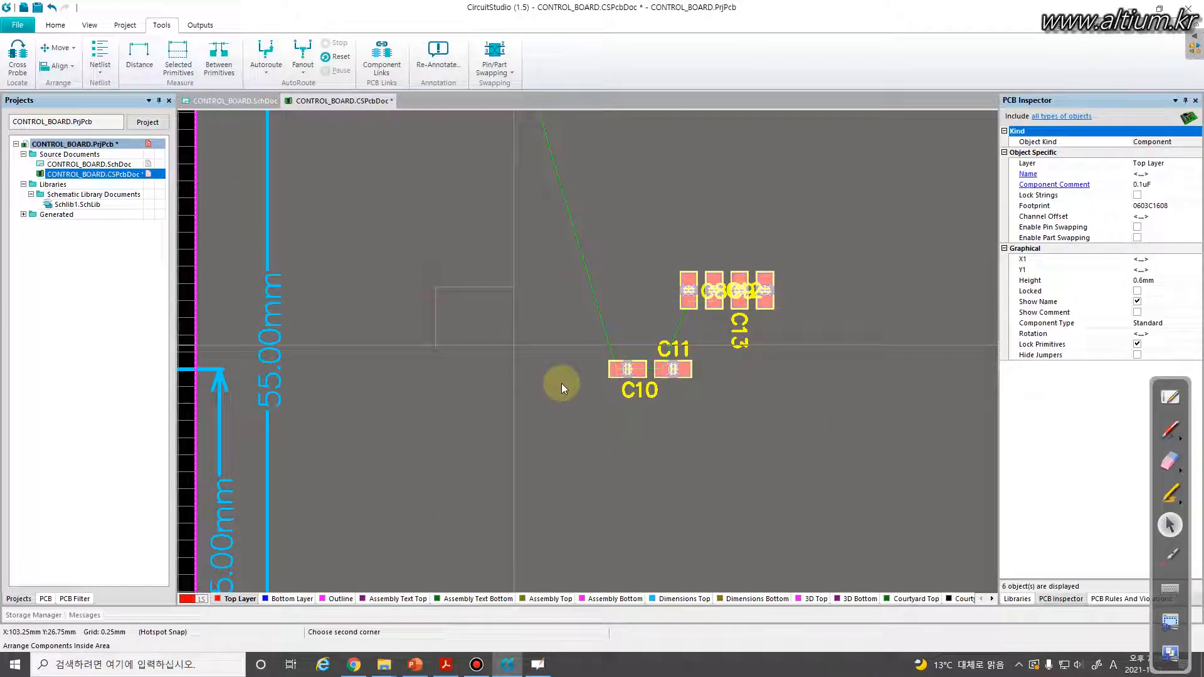
{"action": "left_click", "coordinate": [706, 375]}
{"action": "right_click", "coordinate": [547, 411]}
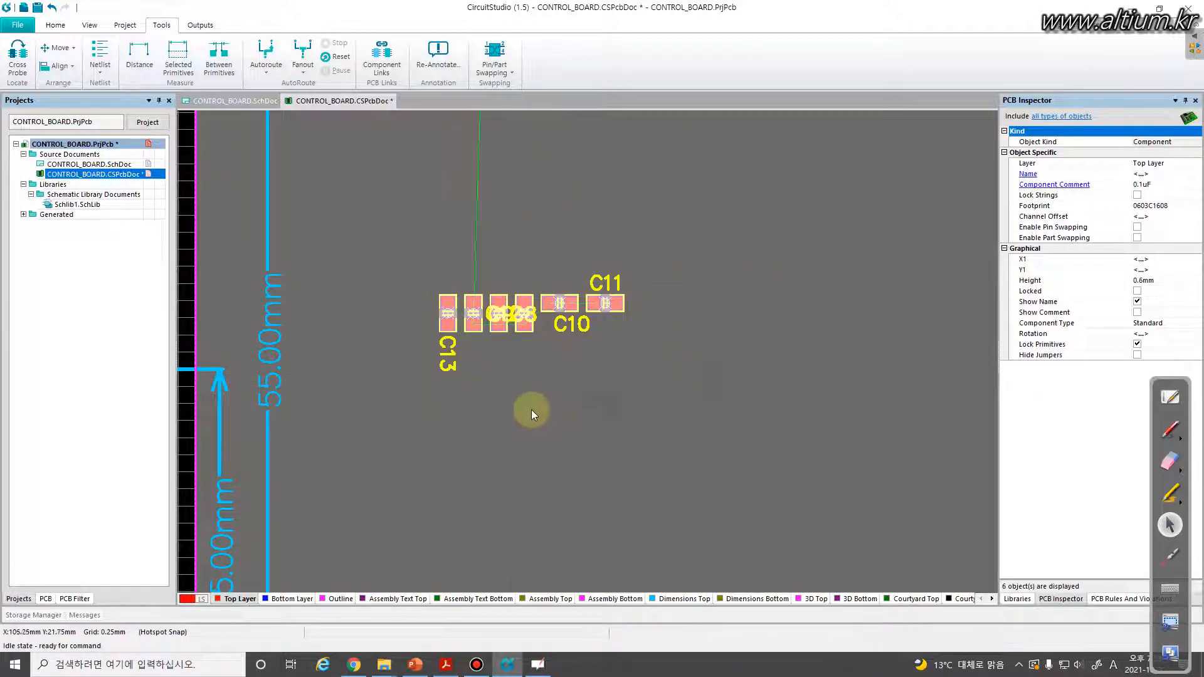
{"action": "left_click", "coordinate": [518, 395]}
{"action": "left_click_drag", "start_coordinate": [448, 314], "coordinate": [462, 279]}
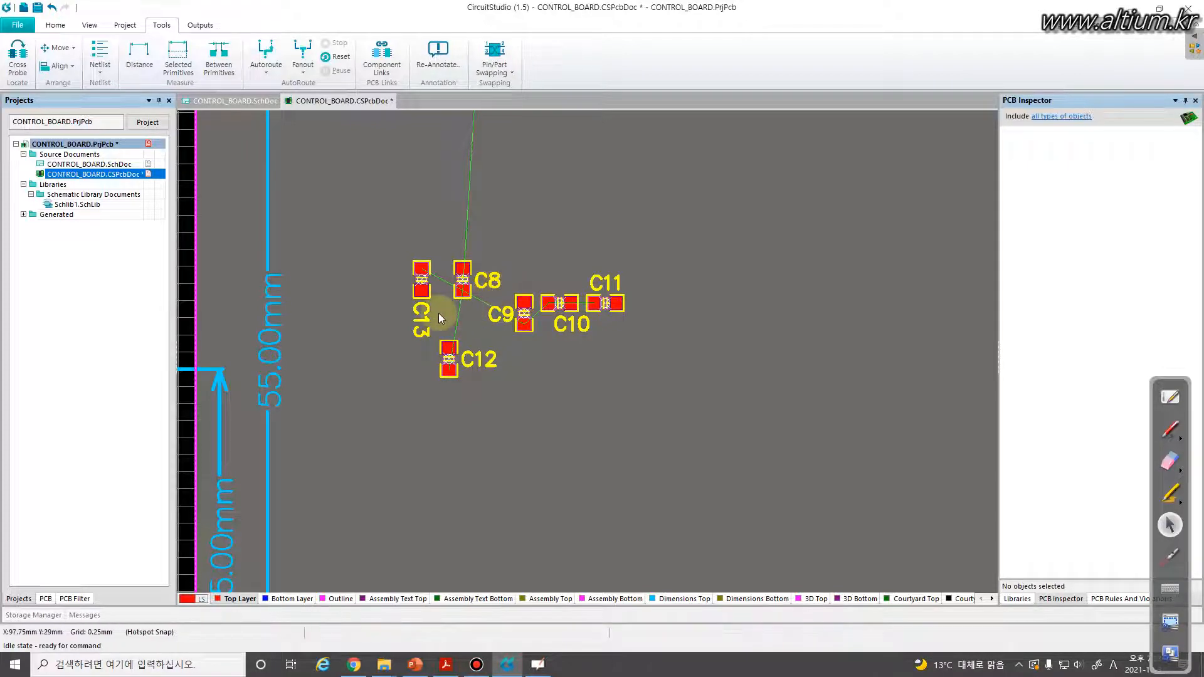
Clear the schematic selection, examine the C8–C13 capacitor bank there, and return to the PCB document.
{"action": "left_click", "coordinate": [245, 101]}
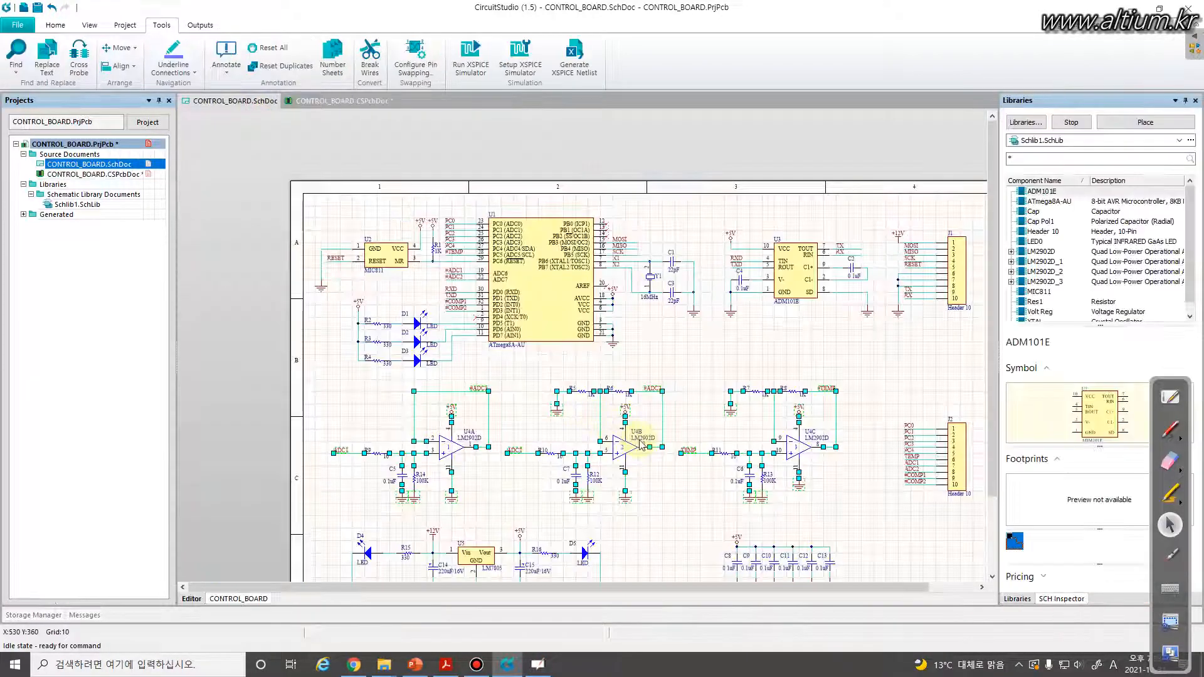
{"action": "right_click_drag", "start_coordinate": [661, 355], "coordinate": [647, 343]}
{"action": "left_click", "coordinate": [648, 360]}
{"action": "left_click_drag", "start_coordinate": [644, 390], "coordinate": [792, 487]}
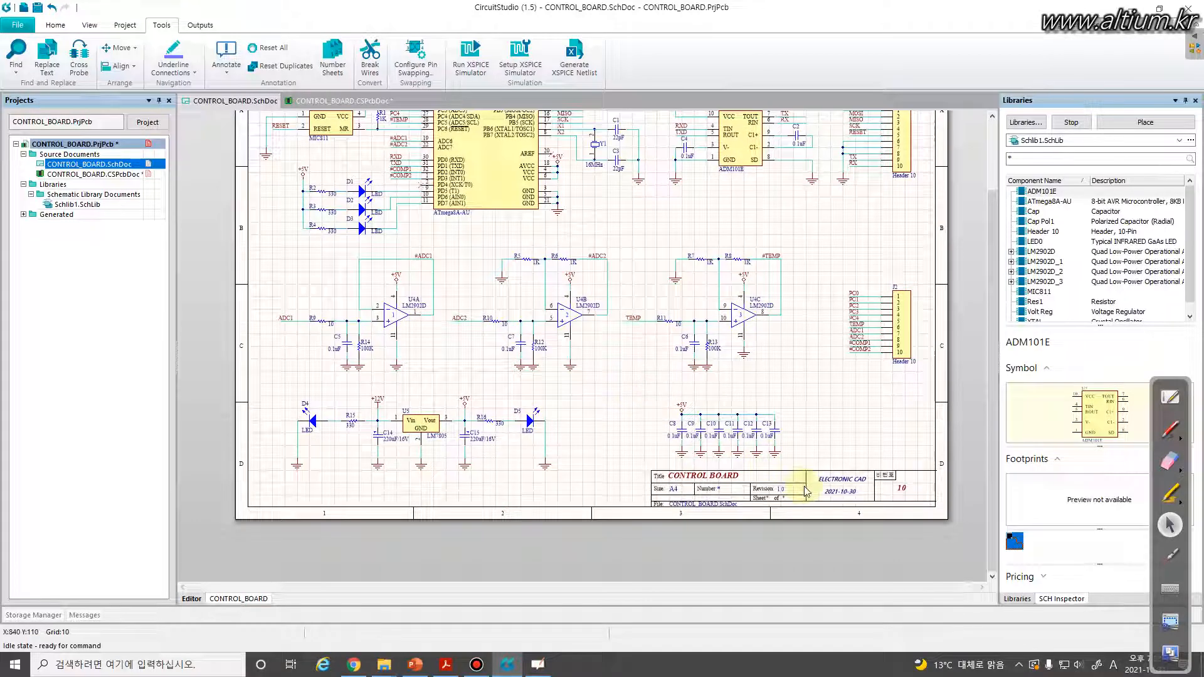
{"action": "left_click", "coordinate": [655, 450]}
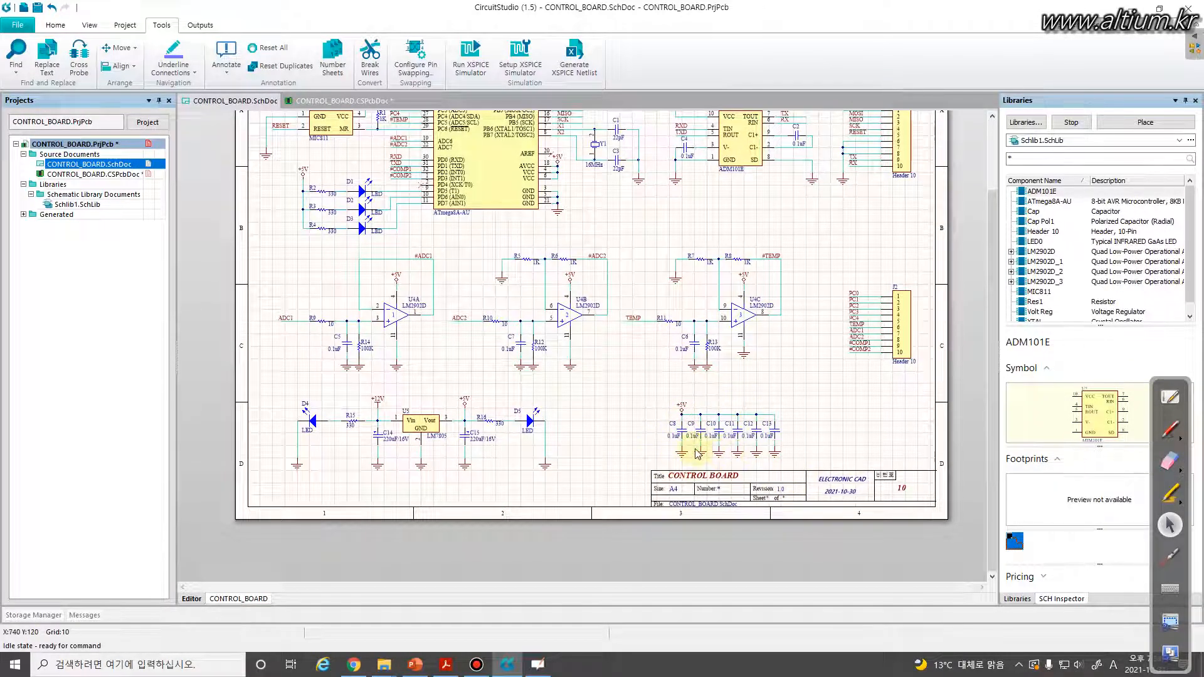
{"action": "left_click", "coordinate": [357, 103]}
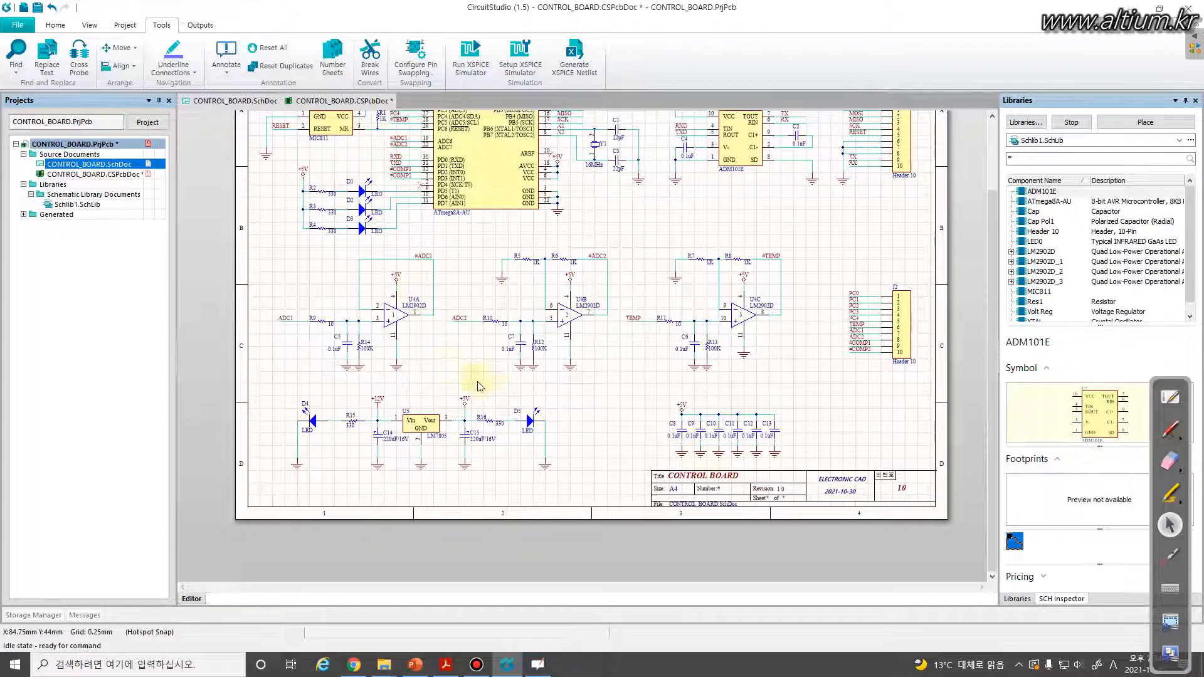
{"action": "scroll", "coordinate": [527, 417], "scroll_direction": "down", "scroll_amount": 4, "text": "ctrl"}
{"action": "right_click_drag", "start_coordinate": [528, 418], "coordinate": [796, 379]}
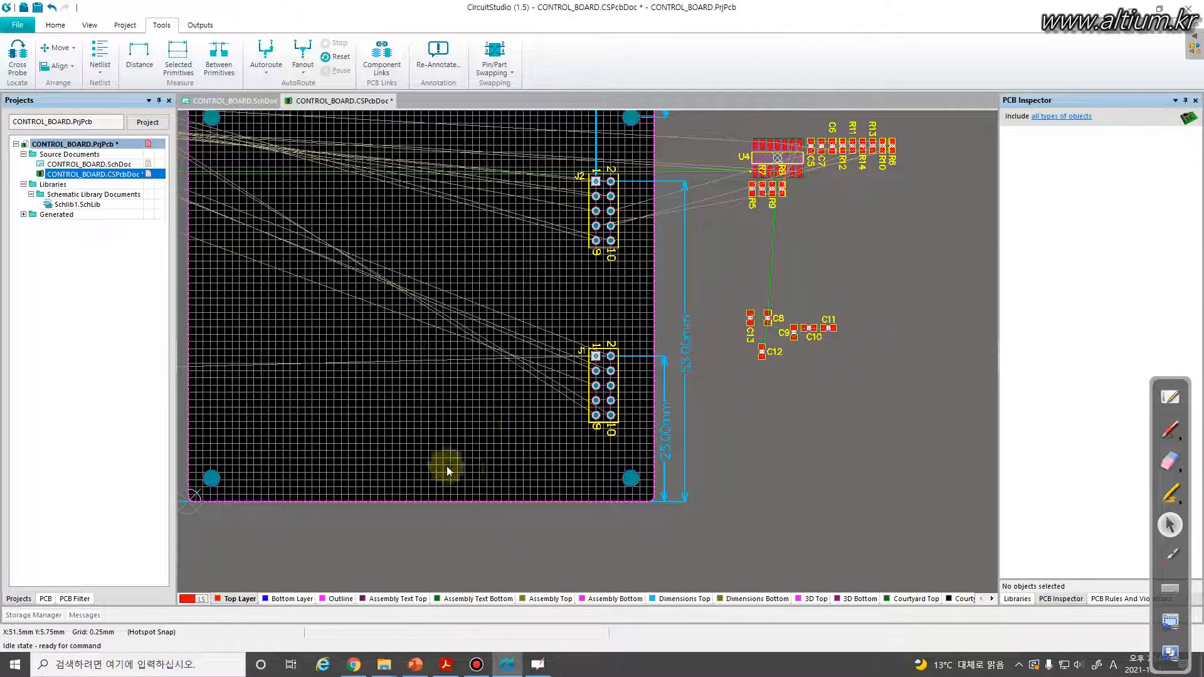
Examine the microcontroller U1, crystal, U3, op amp and reset circuits on the schematic, then return to the PCB document.
{"action": "right_click_drag", "start_coordinate": [514, 305], "coordinate": [656, 363]}
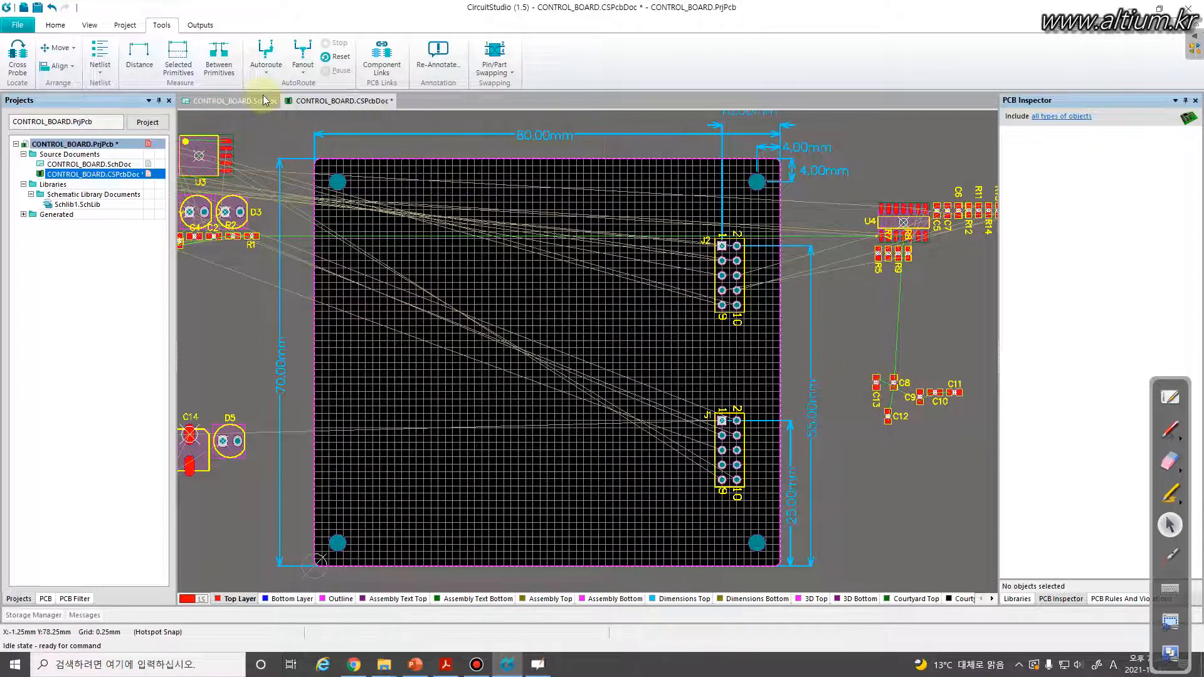
{"action": "left_click", "coordinate": [234, 101]}
{"action": "right_click_drag", "start_coordinate": [445, 247], "coordinate": [459, 412]}
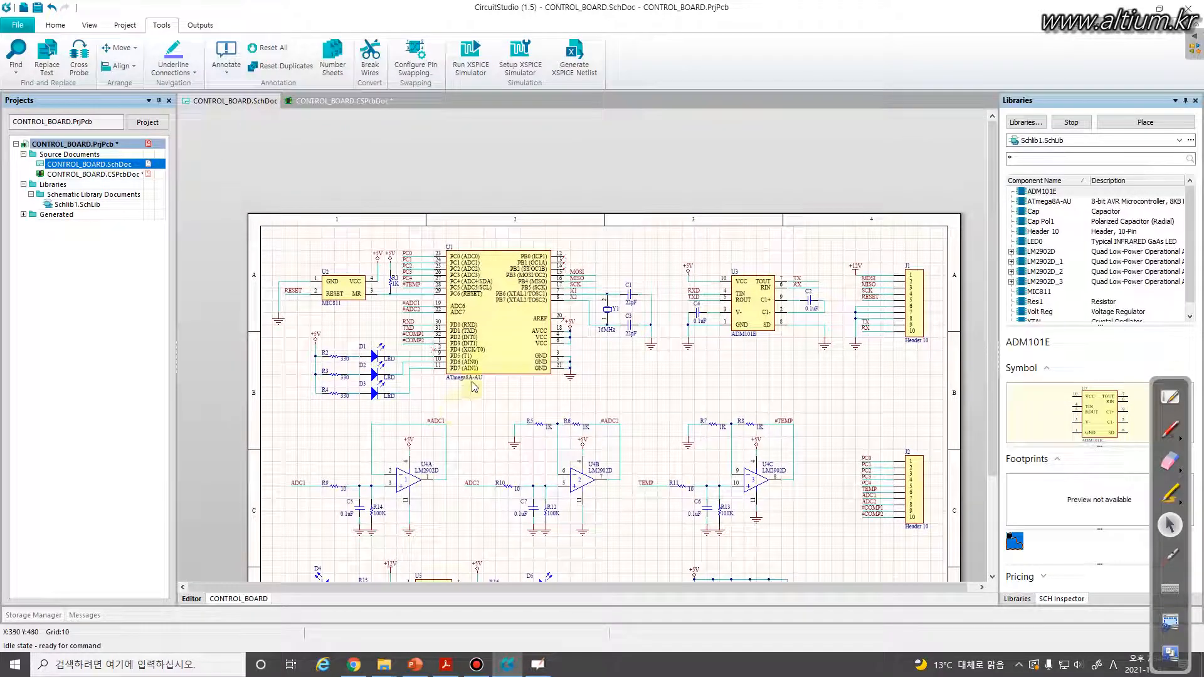
{"action": "scroll", "coordinate": [560, 349], "scroll_direction": "up", "scroll_amount": 4, "text": "ctrl"}
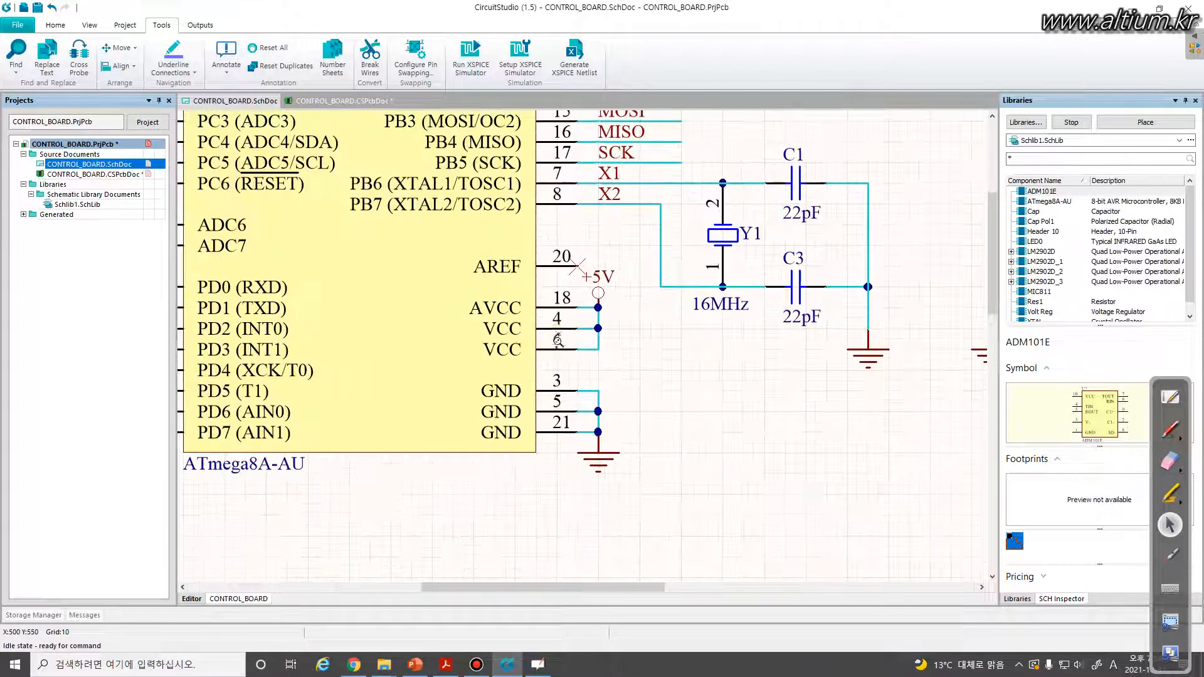
{"action": "scroll", "coordinate": [552, 308], "scroll_direction": "down", "scroll_amount": 5, "text": "ctrl"}
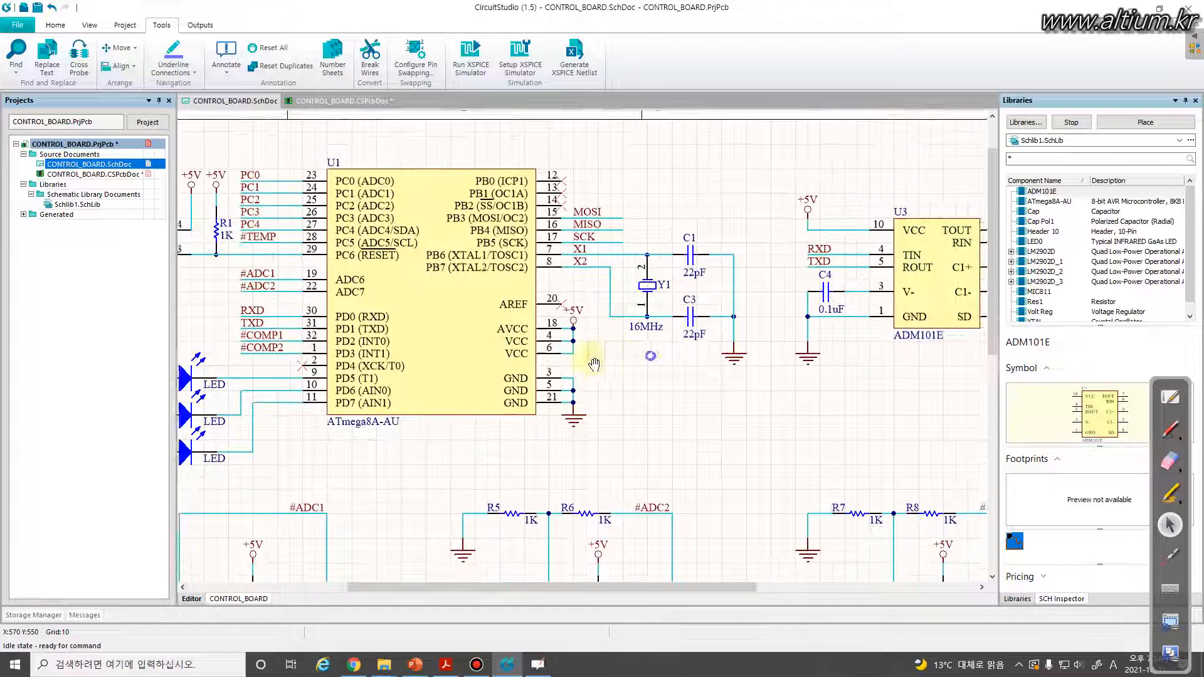
{"action": "scroll", "coordinate": [705, 250], "scroll_direction": "up", "scroll_amount": 2, "text": "ctrl"}
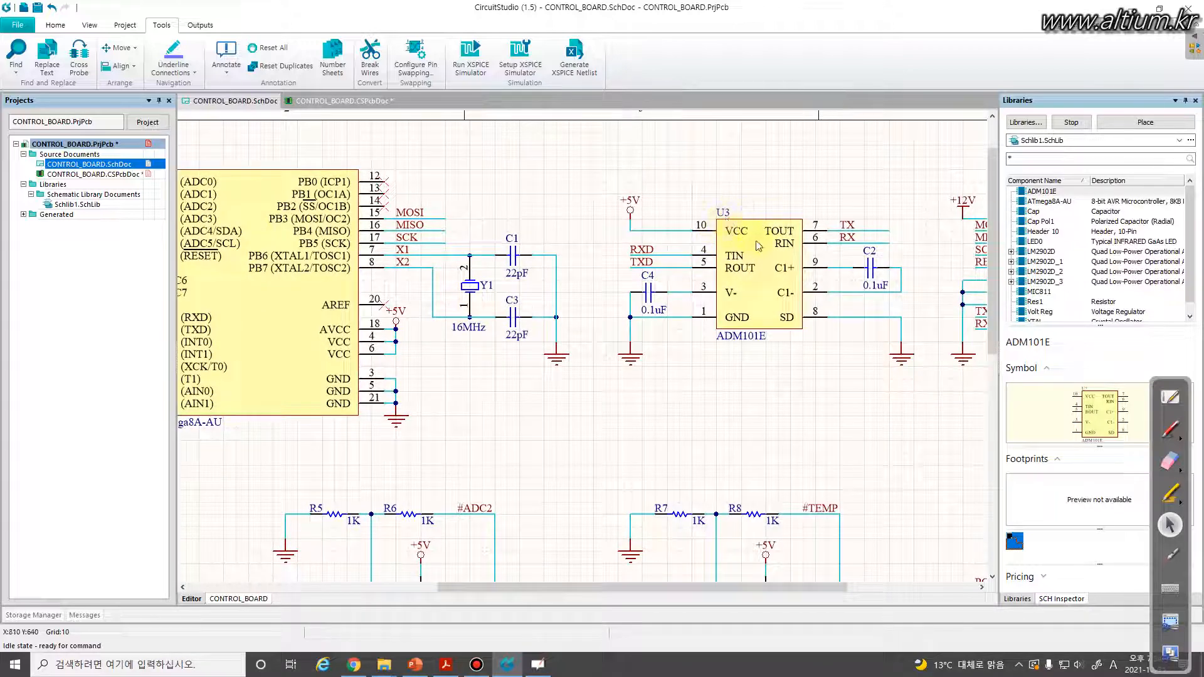
{"action": "right_click_drag", "start_coordinate": [780, 306], "coordinate": [577, 308]}
{"action": "right_click_drag", "start_coordinate": [500, 374], "coordinate": [696, 174]}
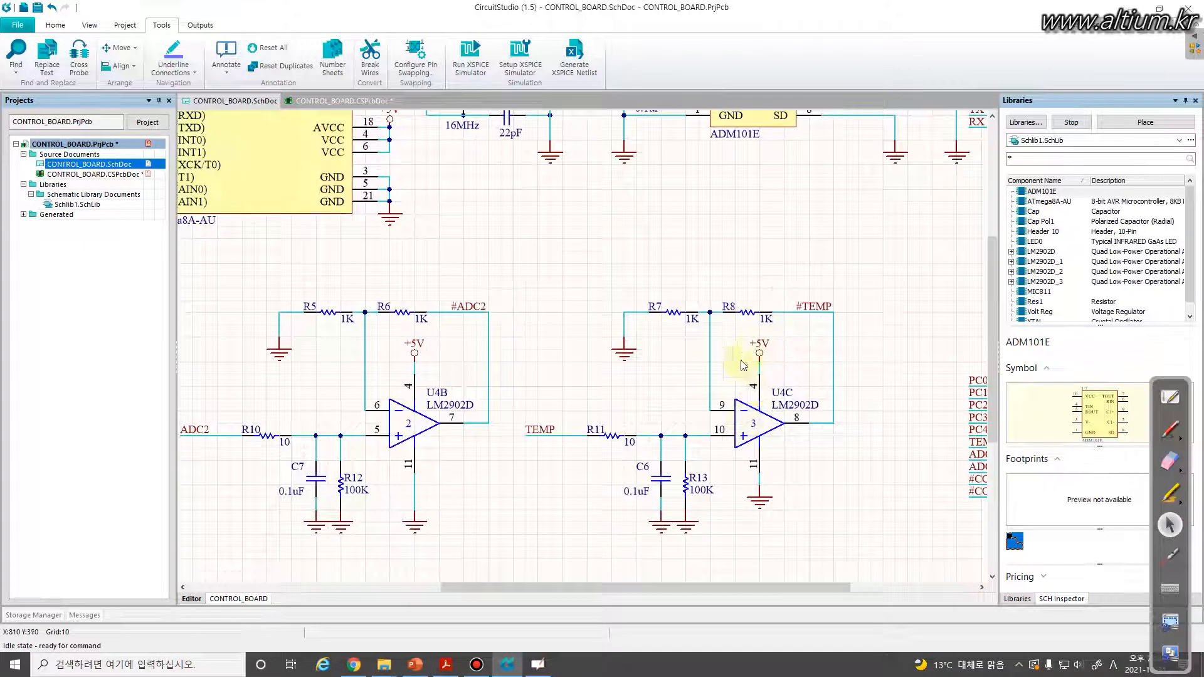
{"action": "right_click_drag", "start_coordinate": [596, 266], "coordinate": [719, 398]}
{"action": "right_click_drag", "start_coordinate": [415, 279], "coordinate": [621, 323]}
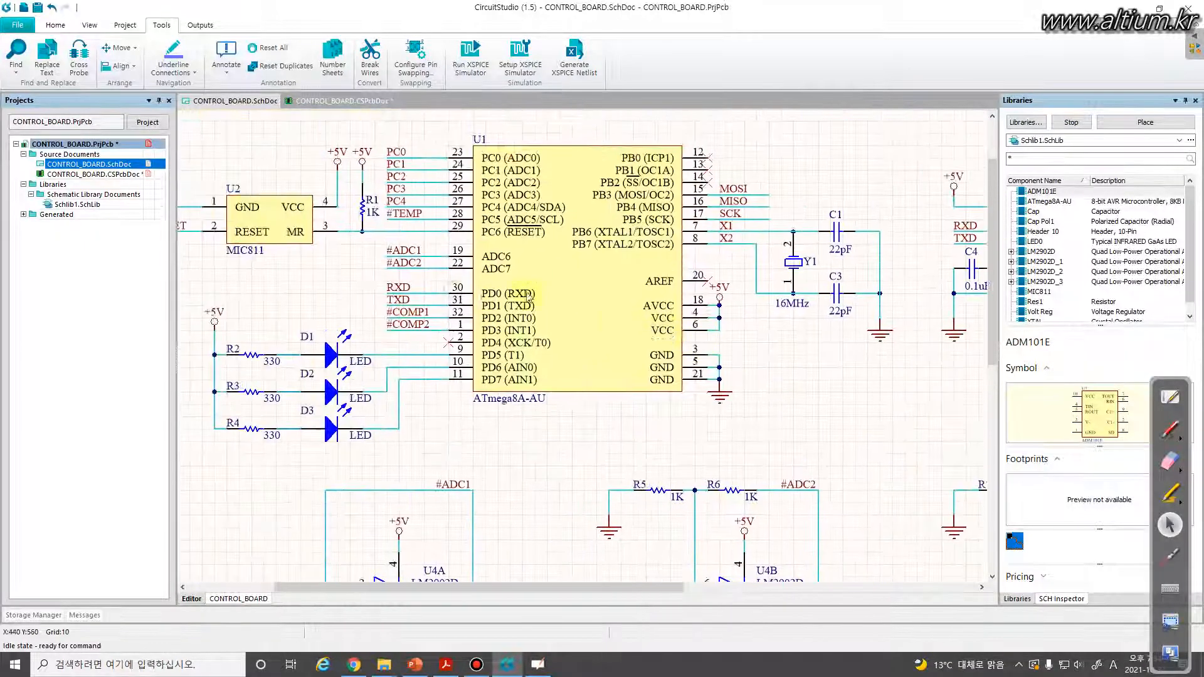
{"action": "right_click_drag", "start_coordinate": [450, 268], "coordinate": [601, 298]}
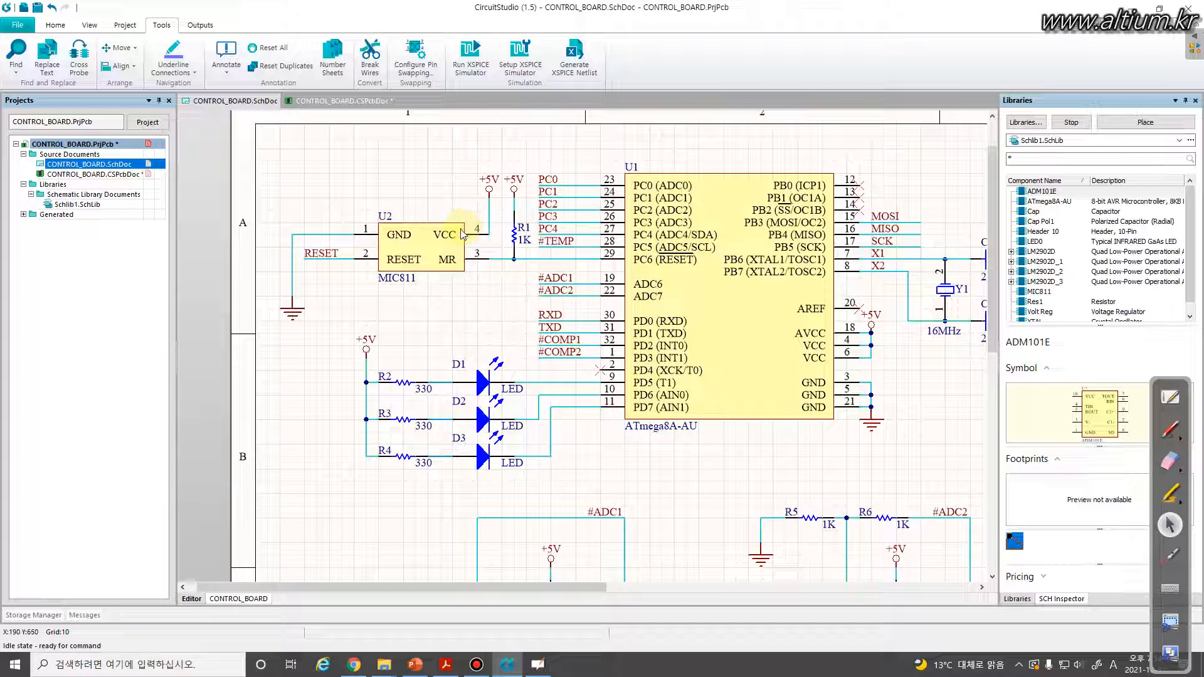
{"action": "left_click", "coordinate": [344, 101]}
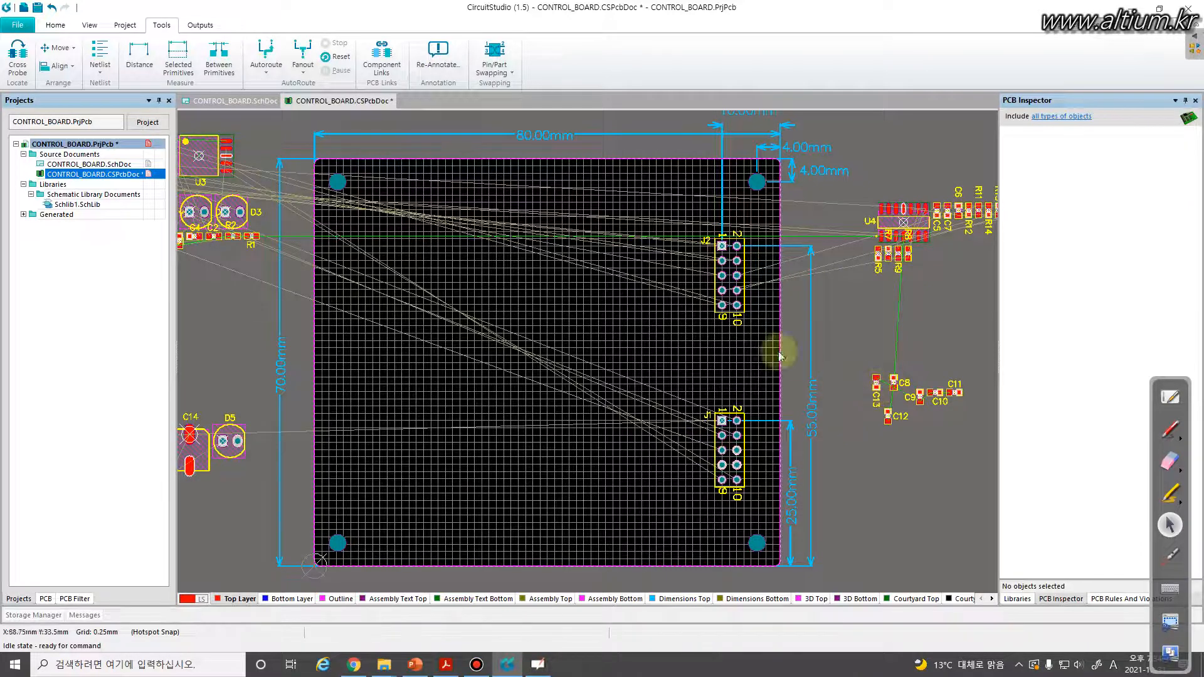
Move U4 and capacitor C12 together outside the board, rotating C12 so its +5V pad faces U4's pin 4.
{"action": "left_click_drag", "start_coordinate": [888, 417], "coordinate": [880, 305]}
{"action": "scroll", "coordinate": [867, 289], "scroll_direction": "up", "scroll_amount": 5, "text": "ctrl"}
{"action": "left_click_drag", "start_coordinate": [807, 135], "coordinate": [897, 399]}
{"action": "key", "text": "space"}
{"action": "key", "text": "space"}
Highlight the +5V net and examine the connection between C12 and U4's pin 4, then view the whole board.
{"action": "left_click", "coordinate": [896, 383], "text": "ctrl"}
{"action": "scroll", "coordinate": [899, 368], "scroll_direction": "up", "scroll_amount": 5, "text": "ctrl"}
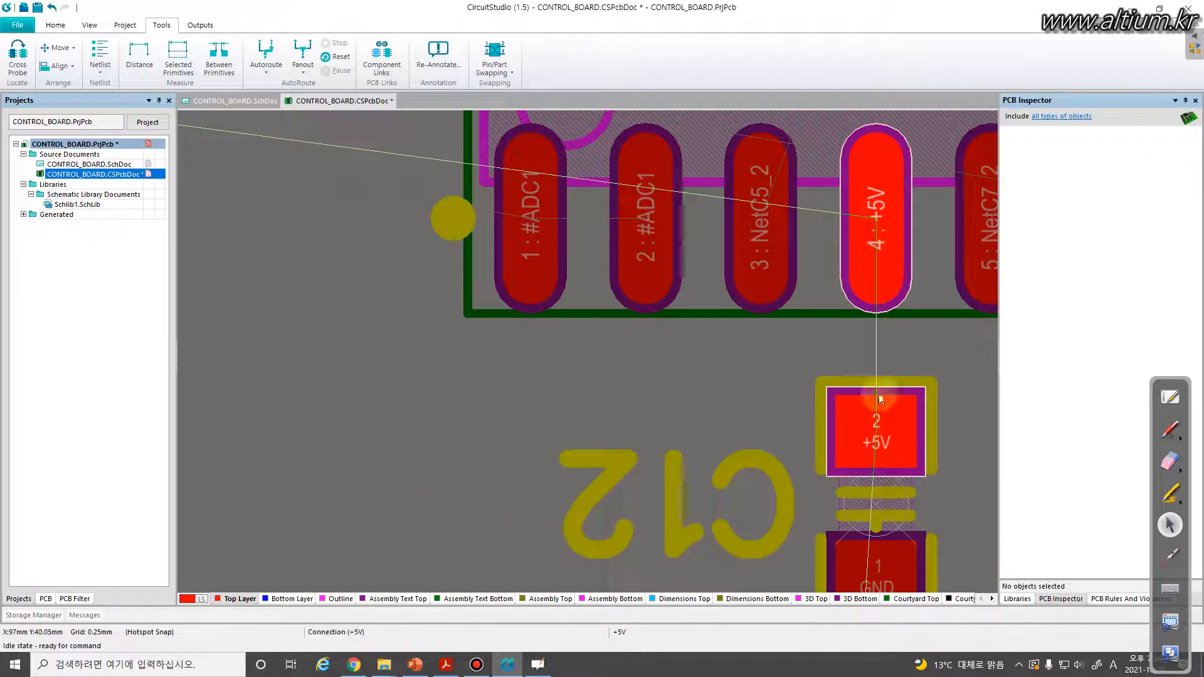
{"action": "scroll", "coordinate": [870, 289], "scroll_direction": "down", "scroll_amount": 4, "text": "ctrl"}
{"action": "scroll", "coordinate": [870, 289], "scroll_direction": "up", "scroll_amount": 2, "text": "ctrl"}
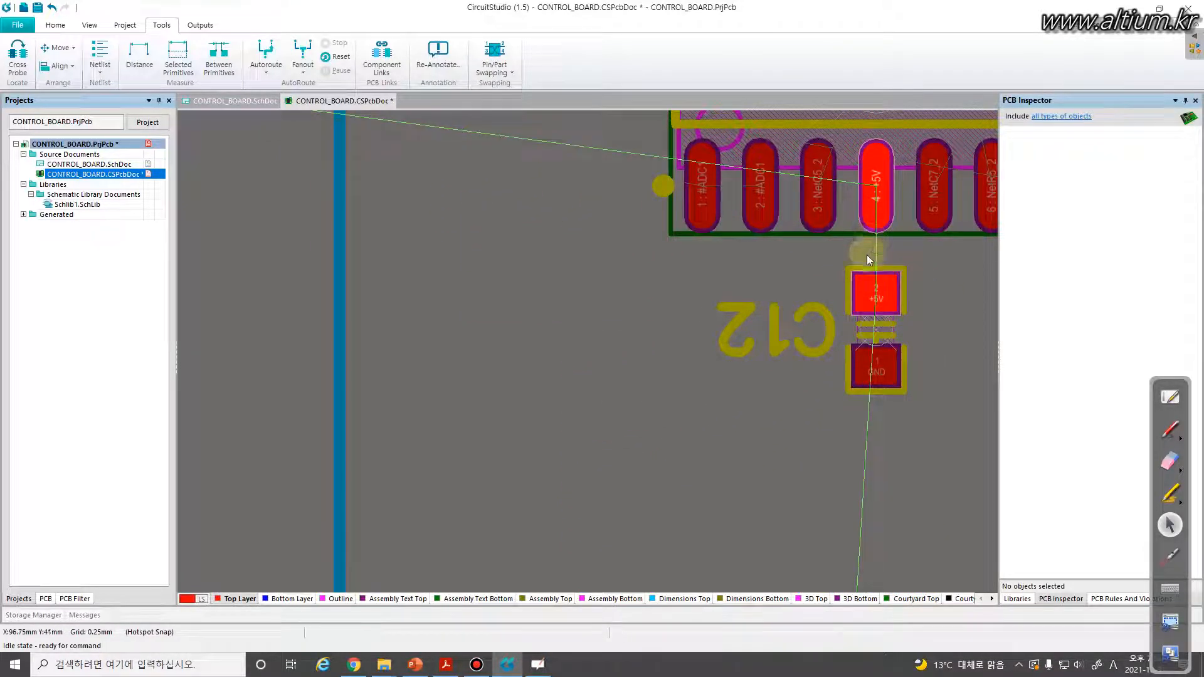
{"action": "scroll", "coordinate": [866, 254], "scroll_direction": "down", "scroll_amount": 3, "text": "ctrl"}
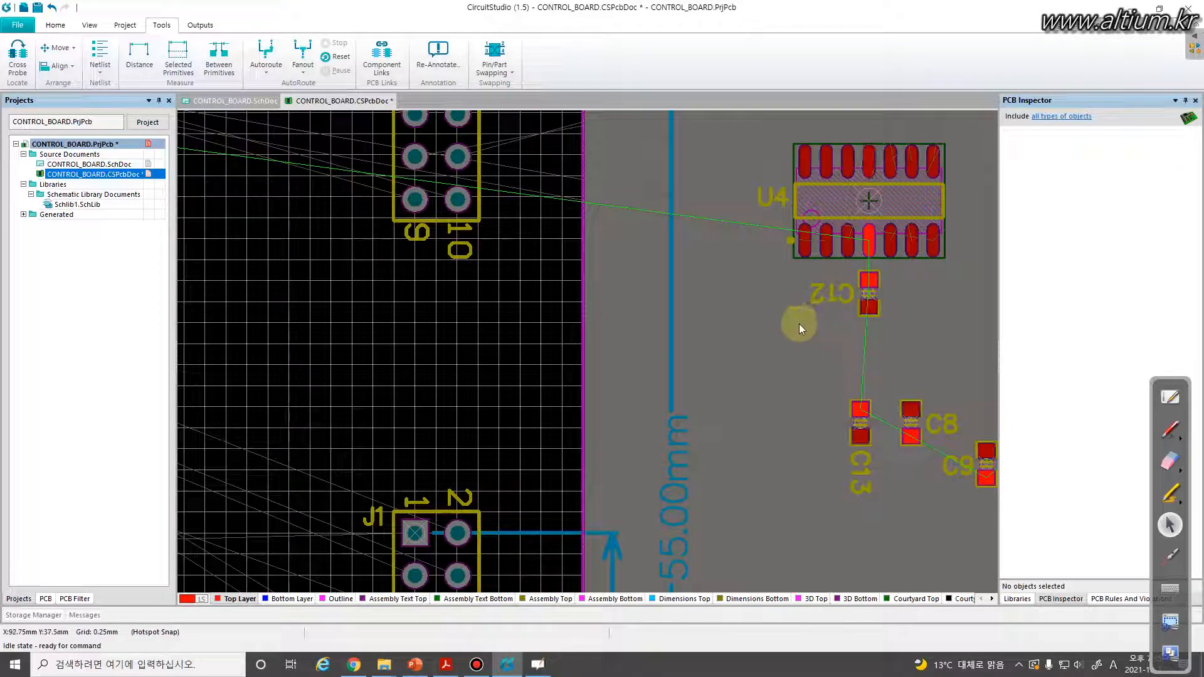
{"action": "scroll", "coordinate": [809, 322], "scroll_direction": "down", "scroll_amount": 5, "text": "ctrl"}
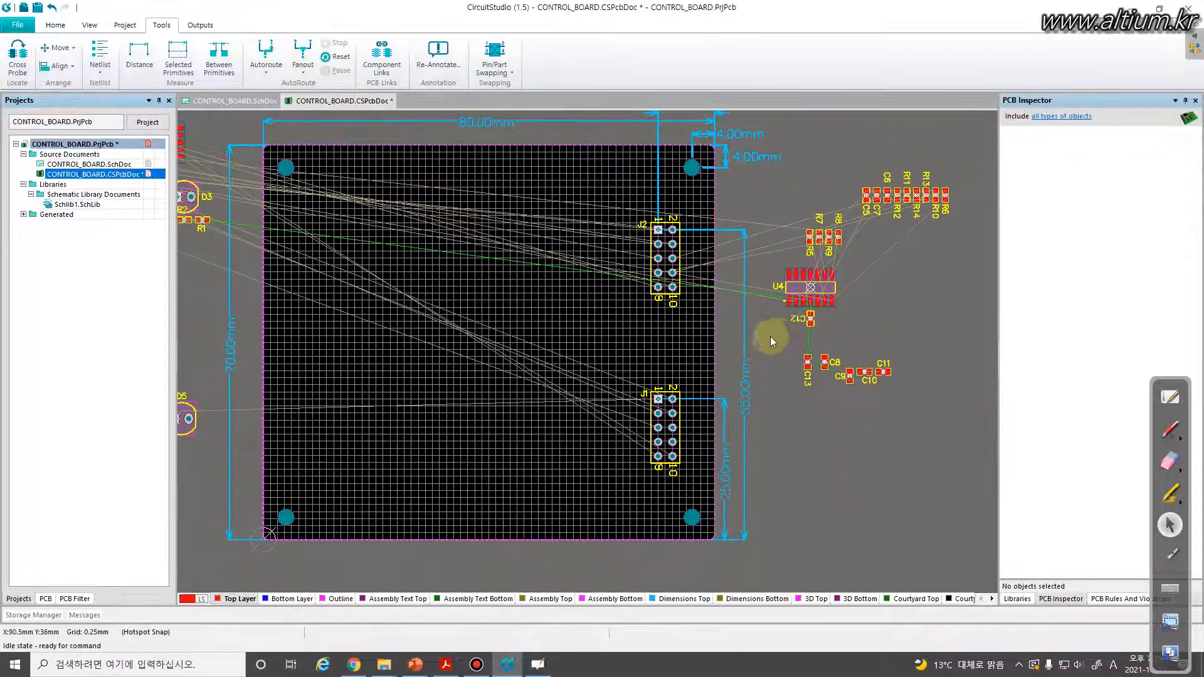
{"action": "scroll", "coordinate": [770, 336], "scroll_direction": "down", "scroll_amount": 1, "text": "ctrl"}
{"action": "scroll", "coordinate": [672, 325], "scroll_direction": "down", "scroll_amount": 1, "text": "ctrl"}
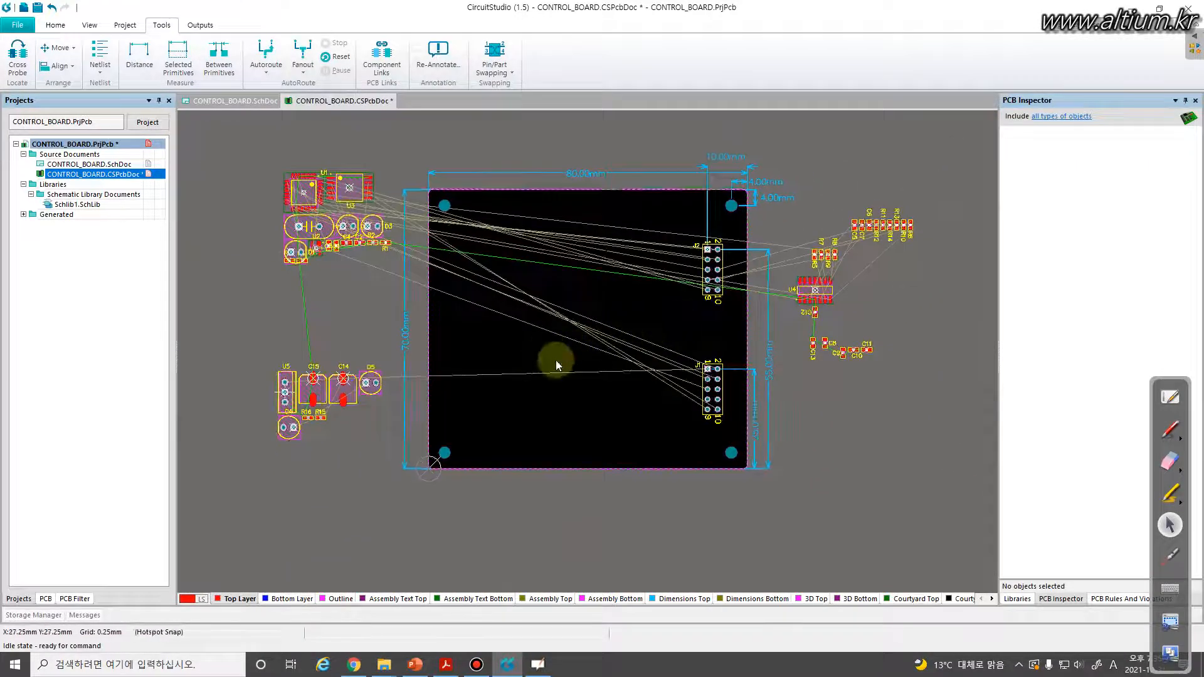
{"action": "right_click_drag", "start_coordinate": [611, 357], "coordinate": [596, 338]}
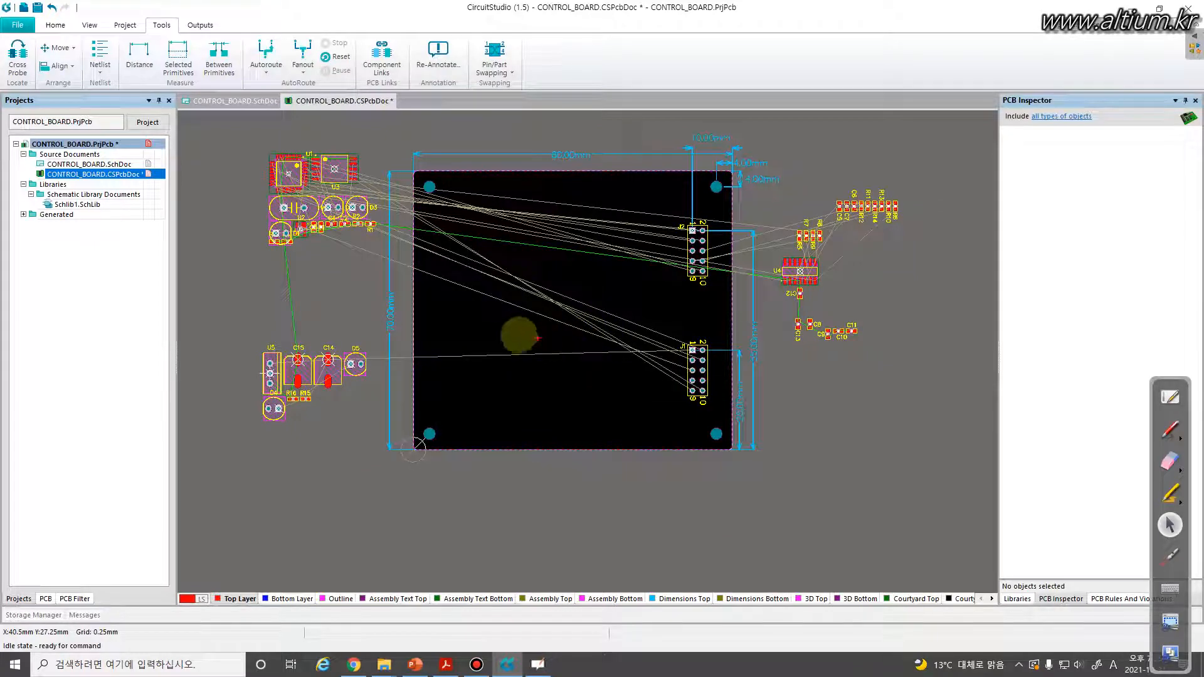
{"action": "left_click_drag", "start_coordinate": [418, 349], "coordinate": [607, 444]}
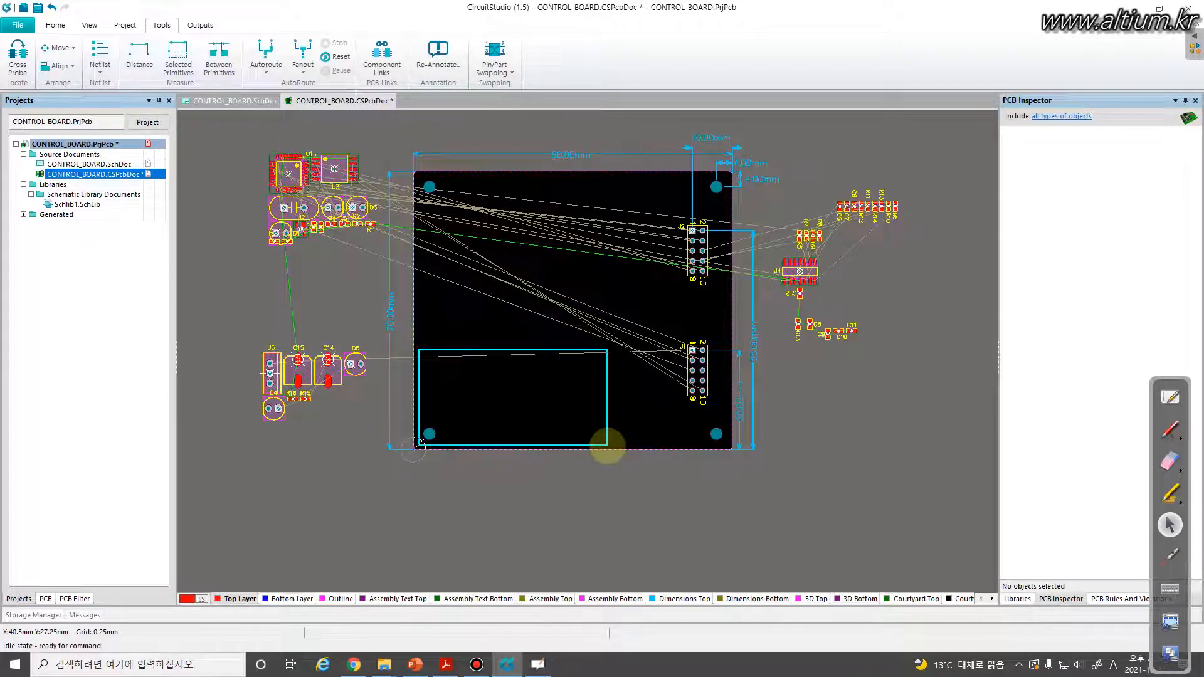
{"action": "mouse_move", "coordinate": [496, 353]}
{"action": "left_mouse_down"}
{"action": "mouse_move", "coordinate": [408, 414]}
{"action": "mouse_move", "coordinate": [442, 417]}
{"action": "left_mouse_up"}
{"action": "left_click_drag", "start_coordinate": [562, 372], "coordinate": [478, 437]}
{"action": "left_click_drag", "start_coordinate": [596, 393], "coordinate": [552, 444]}
{"action": "left_click_drag", "start_coordinate": [233, 329], "coordinate": [369, 431]}
{"action": "mouse_move", "coordinate": [325, 384]}
{"action": "left_mouse_down"}
{"action": "mouse_move", "coordinate": [339, 367]}
{"action": "mouse_move", "coordinate": [460, 372]}
{"action": "mouse_move", "coordinate": [446, 422]}
{"action": "left_mouse_up"}
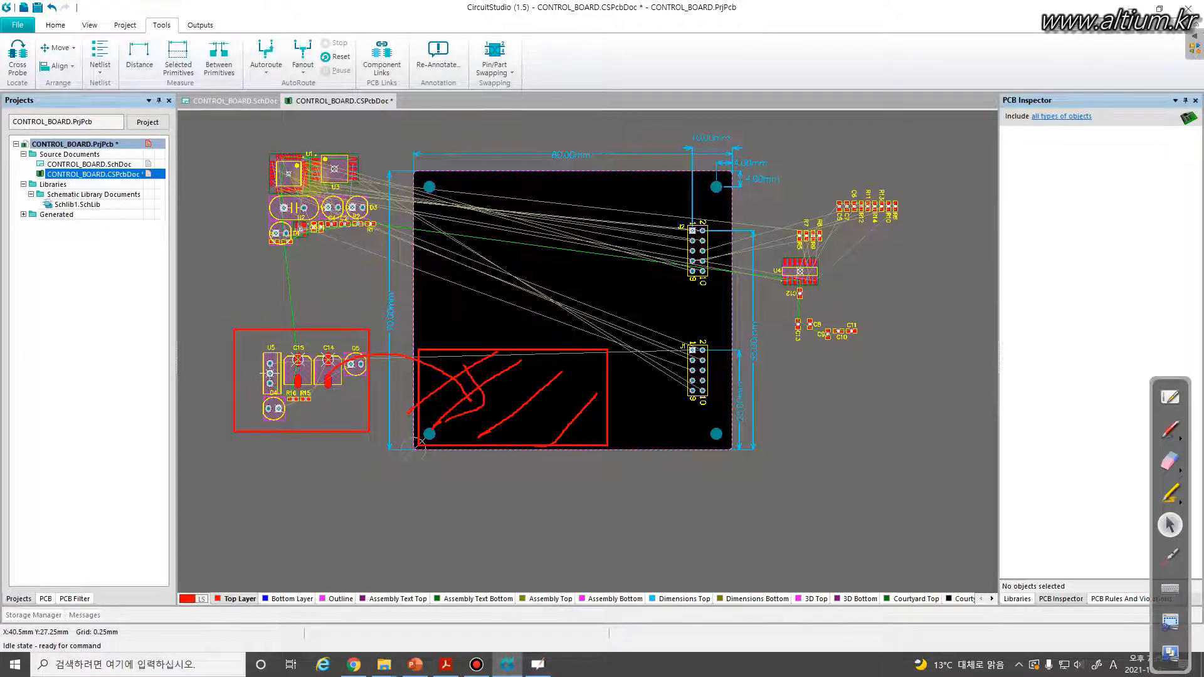
{"action": "left_click_drag", "start_coordinate": [258, 138], "coordinate": [377, 261]}
{"action": "mouse_move", "coordinate": [376, 205]}
{"action": "left_mouse_down"}
{"action": "mouse_move", "coordinate": [444, 194]}
{"action": "mouse_move", "coordinate": [491, 209]}
{"action": "mouse_move", "coordinate": [511, 268]}
{"action": "mouse_move", "coordinate": [478, 272]}
{"action": "left_mouse_up"}
{"action": "mouse_move", "coordinate": [754, 172]}
{"action": "left_mouse_down"}
{"action": "mouse_move", "coordinate": [834, 263]}
{"action": "mouse_move", "coordinate": [919, 292]}
{"action": "left_mouse_up"}
{"action": "mouse_move", "coordinate": [788, 262]}
{"action": "left_mouse_down"}
{"action": "mouse_move", "coordinate": [625, 304]}
{"action": "mouse_move", "coordinate": [650, 313]}
{"action": "left_mouse_up"}
{"action": "mouse_move", "coordinate": [799, 301]}
{"action": "left_mouse_down"}
{"action": "mouse_move", "coordinate": [773, 323]}
{"action": "mouse_move", "coordinate": [838, 350]}
{"action": "mouse_move", "coordinate": [841, 270]}
{"action": "mouse_move", "coordinate": [777, 319]}
{"action": "mouse_move", "coordinate": [680, 317]}
{"action": "mouse_move", "coordinate": [357, 223]}
{"action": "mouse_move", "coordinate": [436, 288]}
{"action": "left_mouse_up"}
{"action": "key", "text": "Escape"}
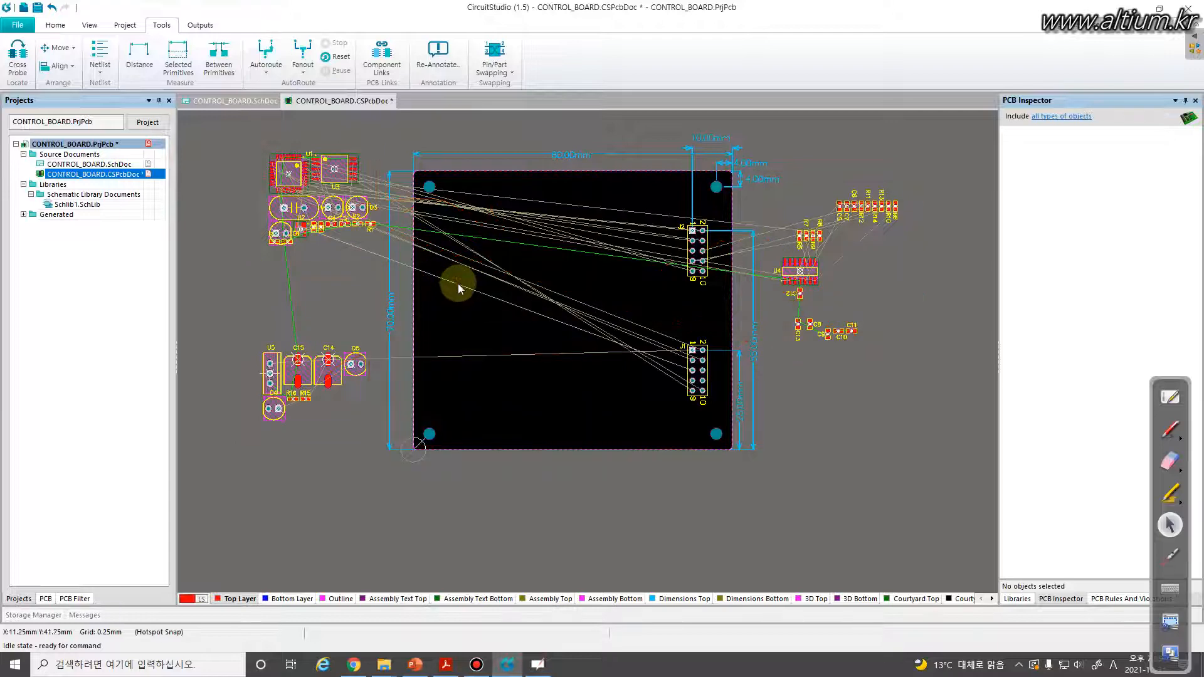
Split the document view vertically and bring up the schematic's U5 power supply circuit beside the PCB's power components.
{"action": "right_click", "coordinate": [341, 103]}
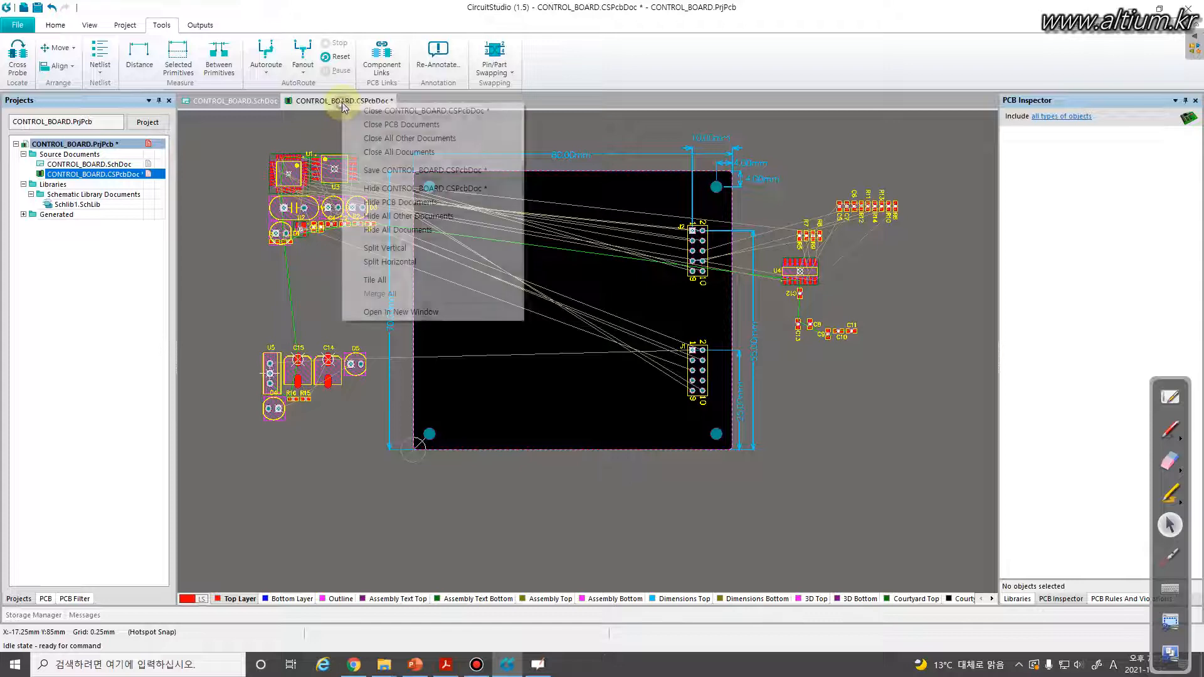
{"action": "left_click", "coordinate": [400, 247]}
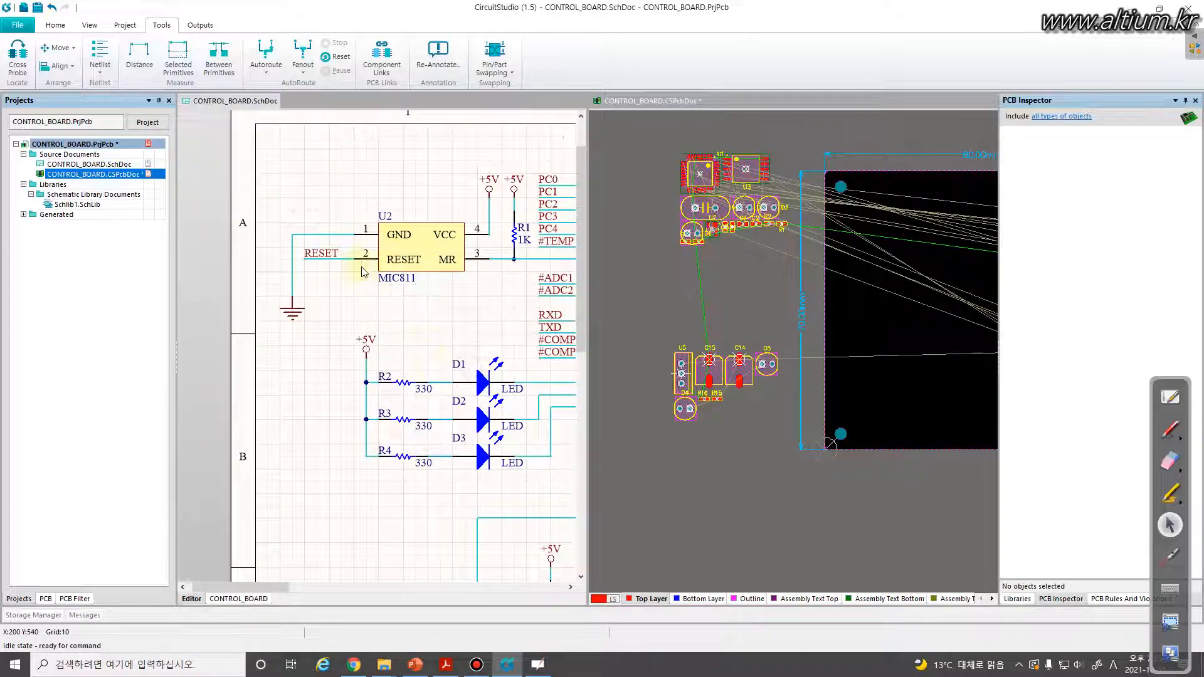
{"action": "left_click", "coordinate": [356, 245]}
{"action": "scroll", "coordinate": [376, 232], "scroll_direction": "down", "scroll_amount": 10}
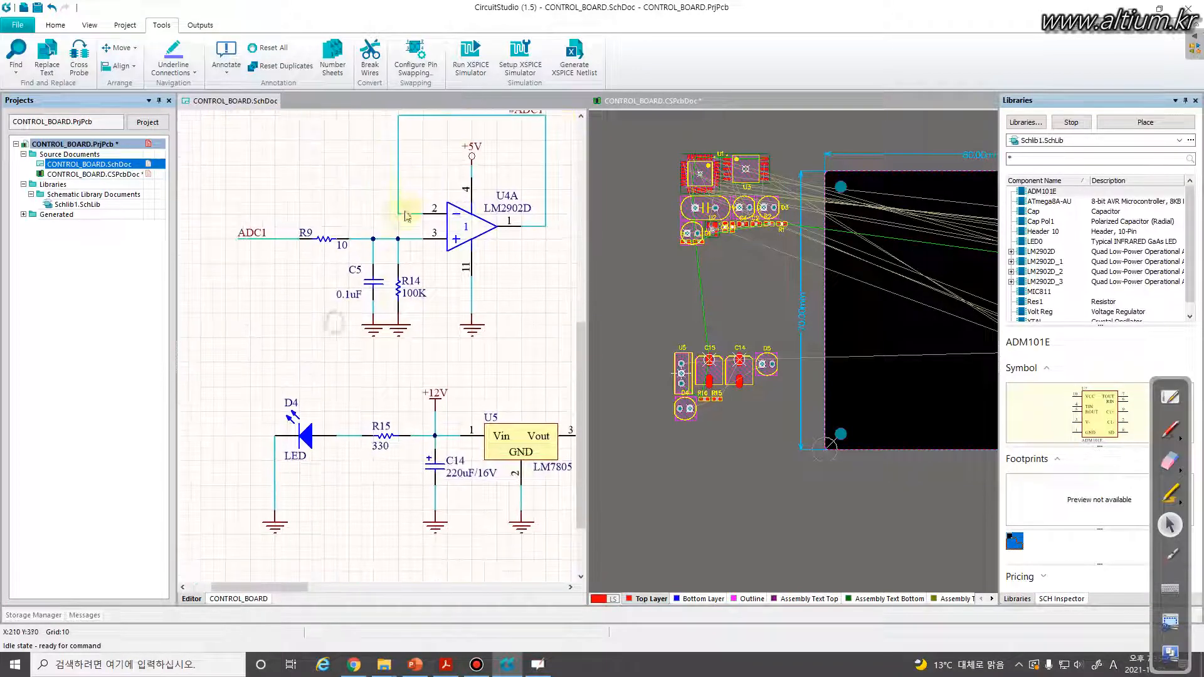
{"action": "right_click_drag", "start_coordinate": [414, 342], "coordinate": [323, 247]}
{"action": "scroll", "coordinate": [368, 275], "scroll_direction": "down", "scroll_amount": 2, "text": "ctrl"}
{"action": "scroll", "coordinate": [399, 280], "scroll_direction": "down", "scroll_amount": 2, "text": "ctrl"}
{"action": "right_click_drag", "start_coordinate": [418, 285], "coordinate": [359, 269]}
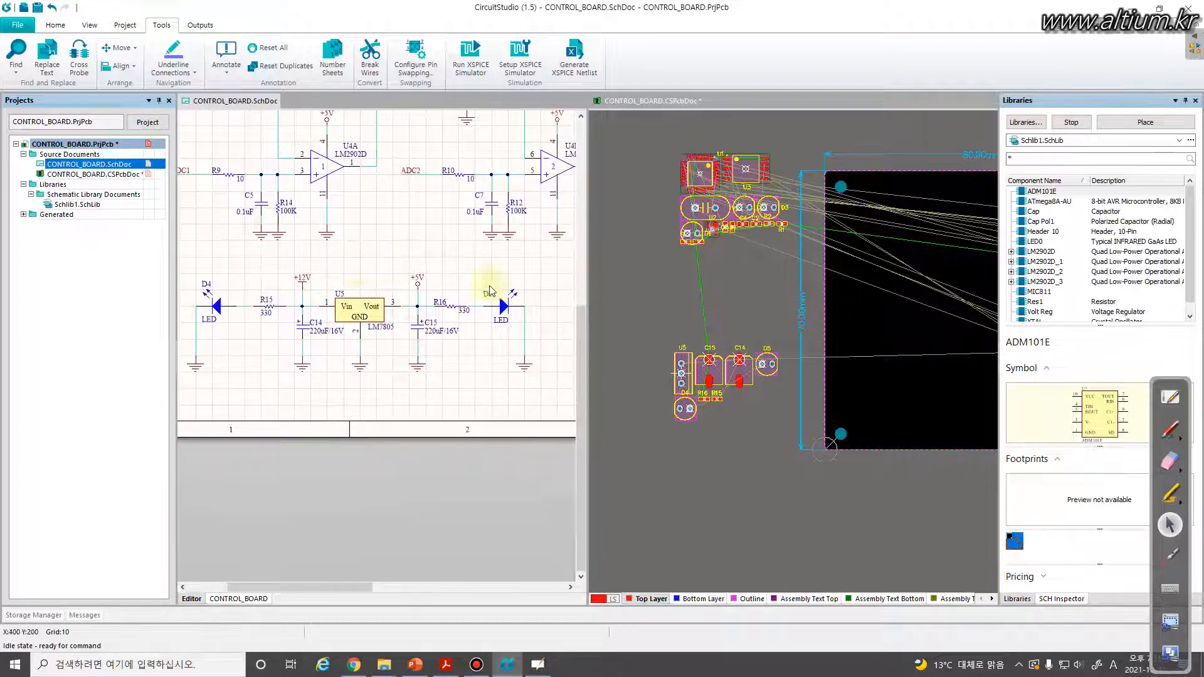
{"action": "left_click", "coordinate": [707, 303]}
{"action": "right_click_drag", "start_coordinate": [834, 321], "coordinate": [769, 304]}
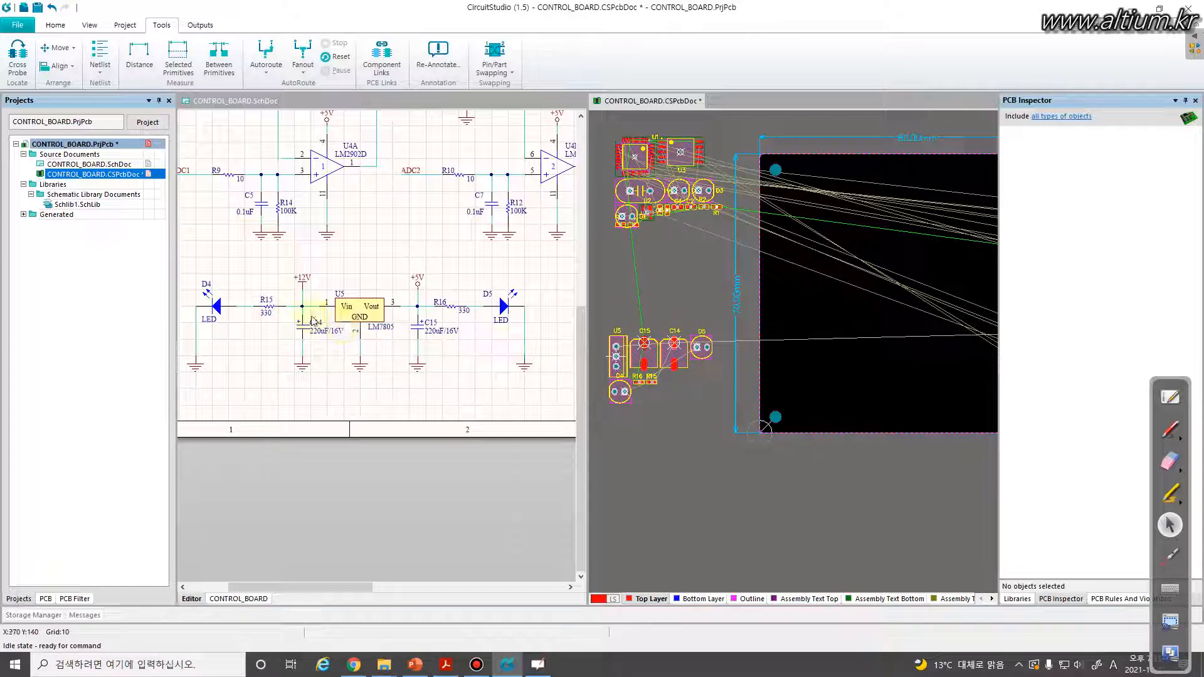
Move LED D4 on the PCB away from U5 to just below resistors R16 and R15.
{"action": "left_click_drag", "start_coordinate": [604, 127], "coordinate": [722, 242]}
{"action": "left_click", "coordinate": [693, 247]}
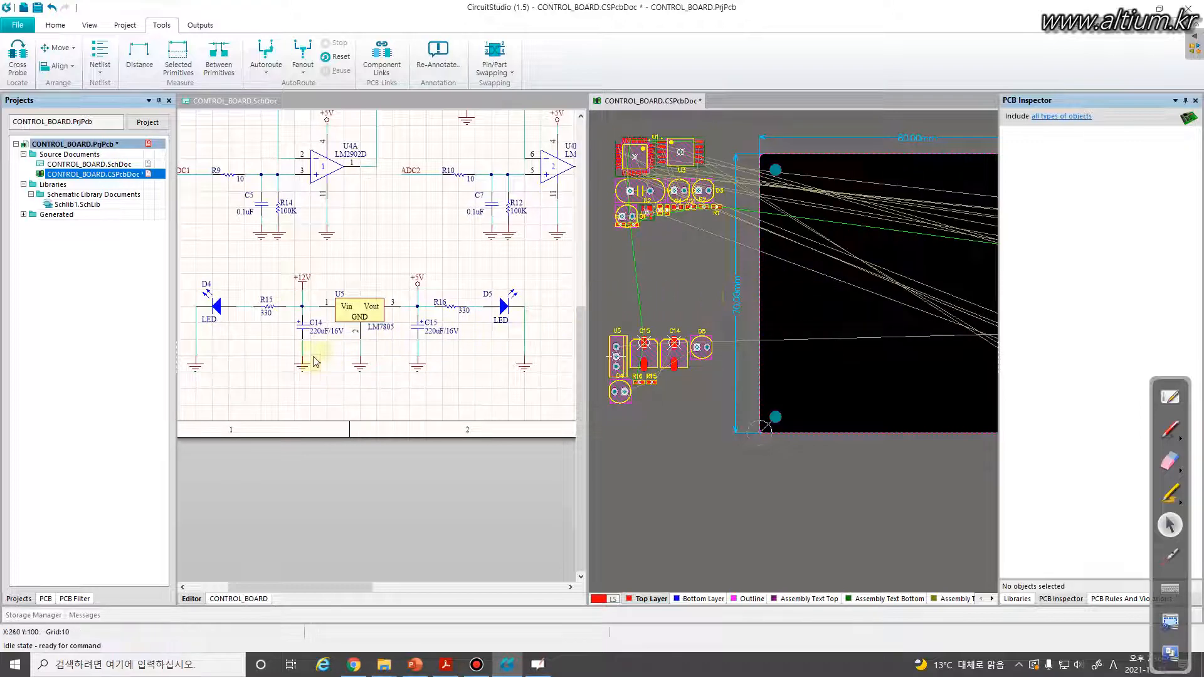
{"action": "left_click", "coordinate": [245, 337]}
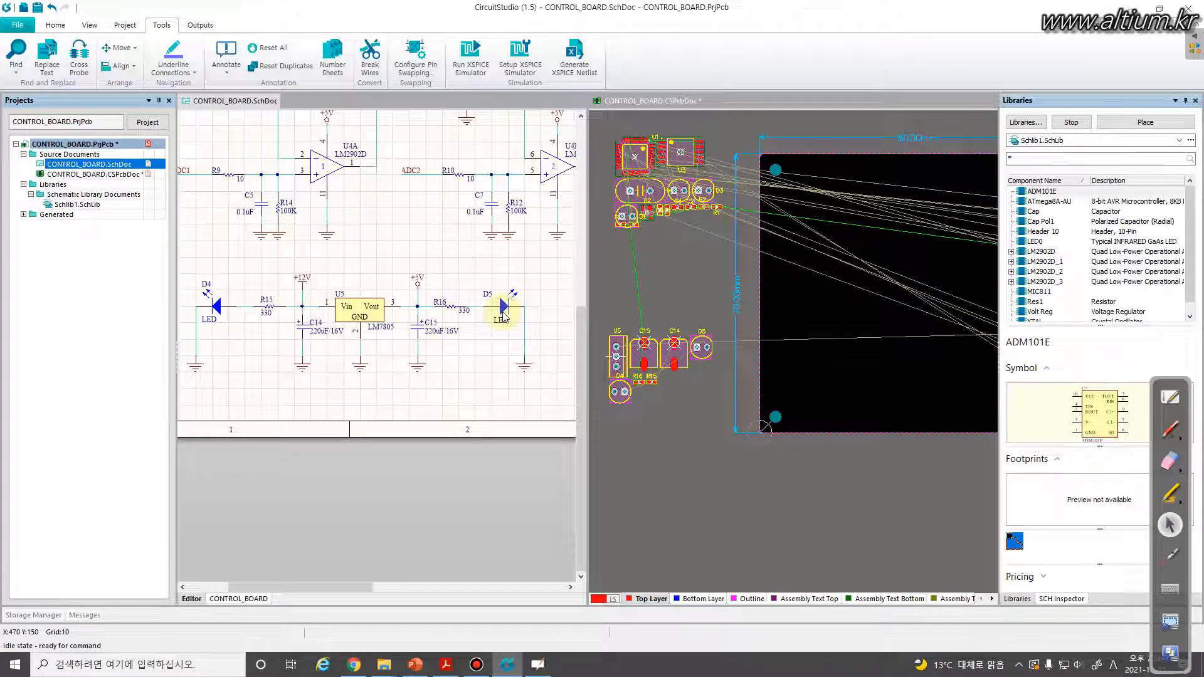
{"action": "left_click", "coordinate": [806, 383]}
{"action": "mouse_move", "coordinate": [625, 399]}
{"action": "left_mouse_down"}
{"action": "mouse_move", "coordinate": [648, 420]}
{"action": "mouse_move", "coordinate": [638, 417]}
{"action": "left_mouse_up"}
Set the PCB snap grid to 0.500 mm.
{"action": "key", "text": "g"}
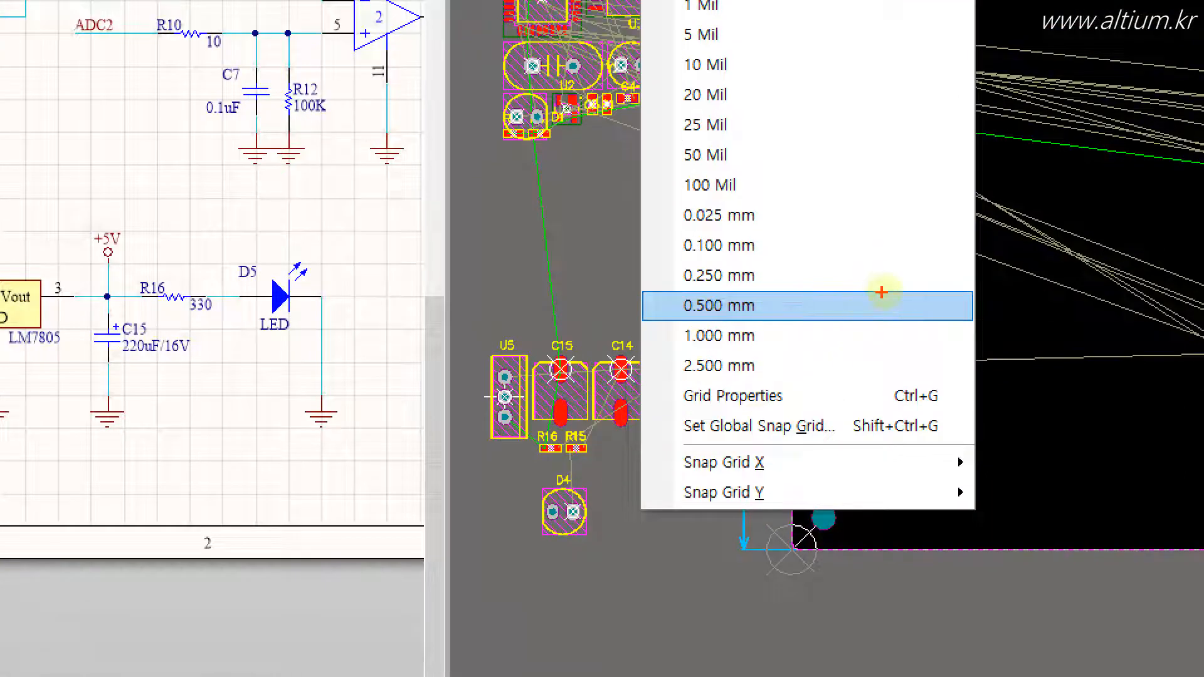
{"action": "left_click_drag", "start_coordinate": [882, 292], "coordinate": [883, 330]}
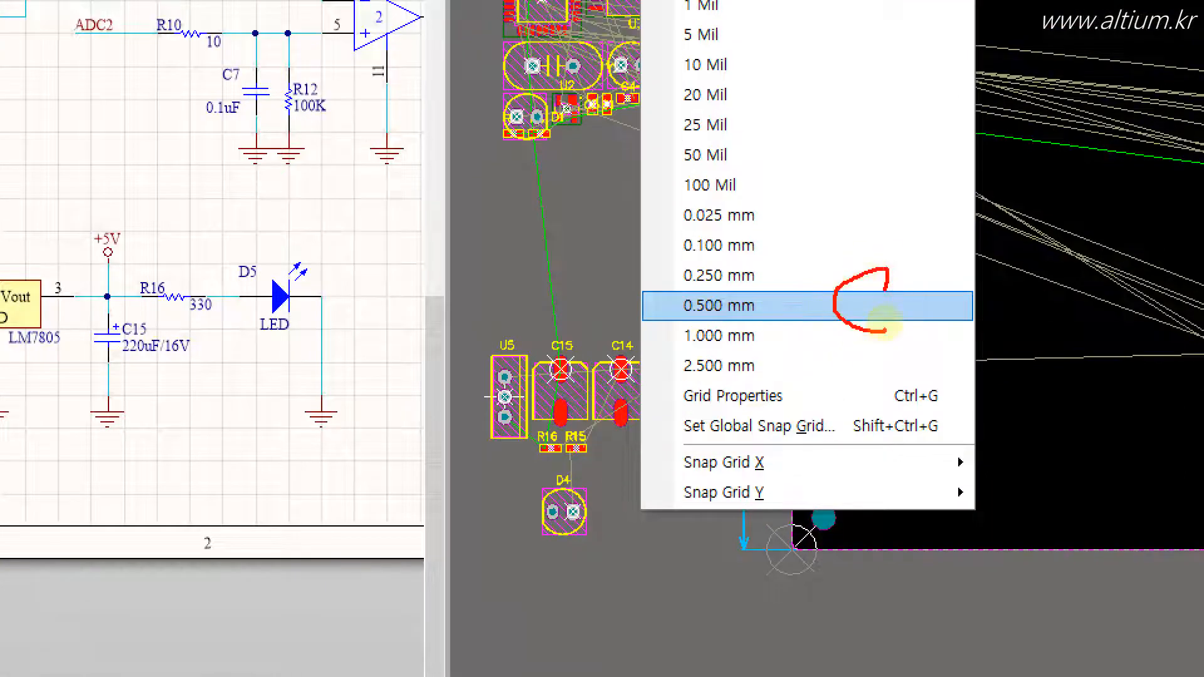
{"action": "left_click_drag", "start_coordinate": [670, 291], "coordinate": [757, 321]}
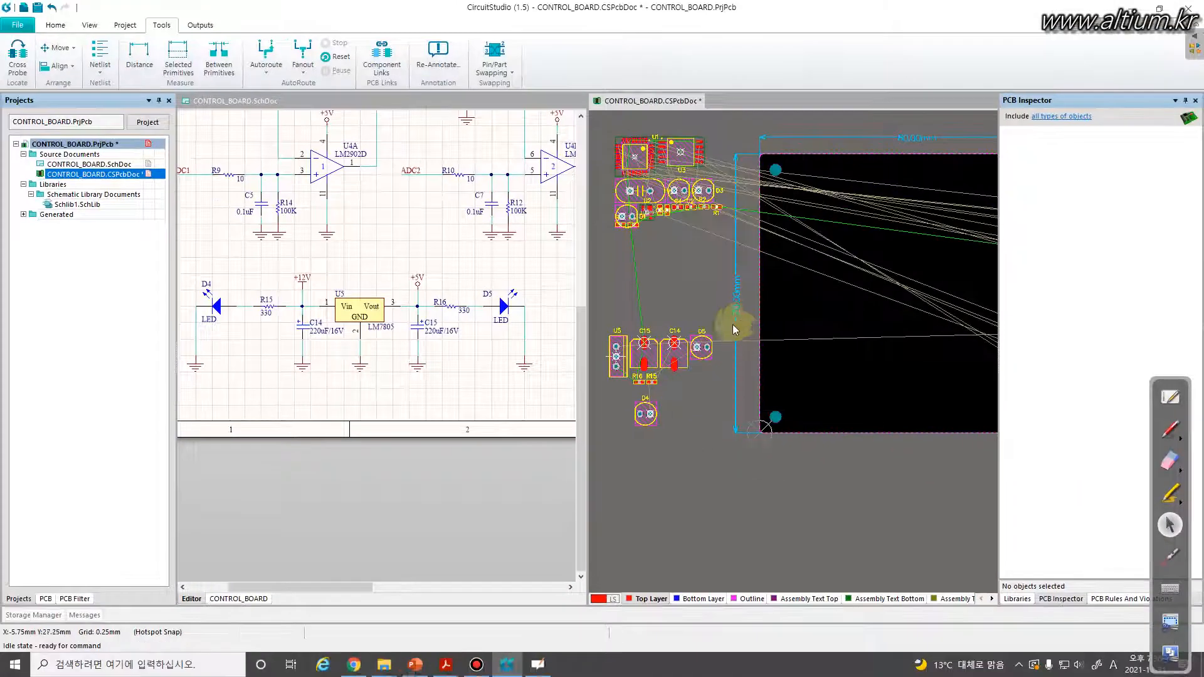
{"action": "key", "text": "g"}
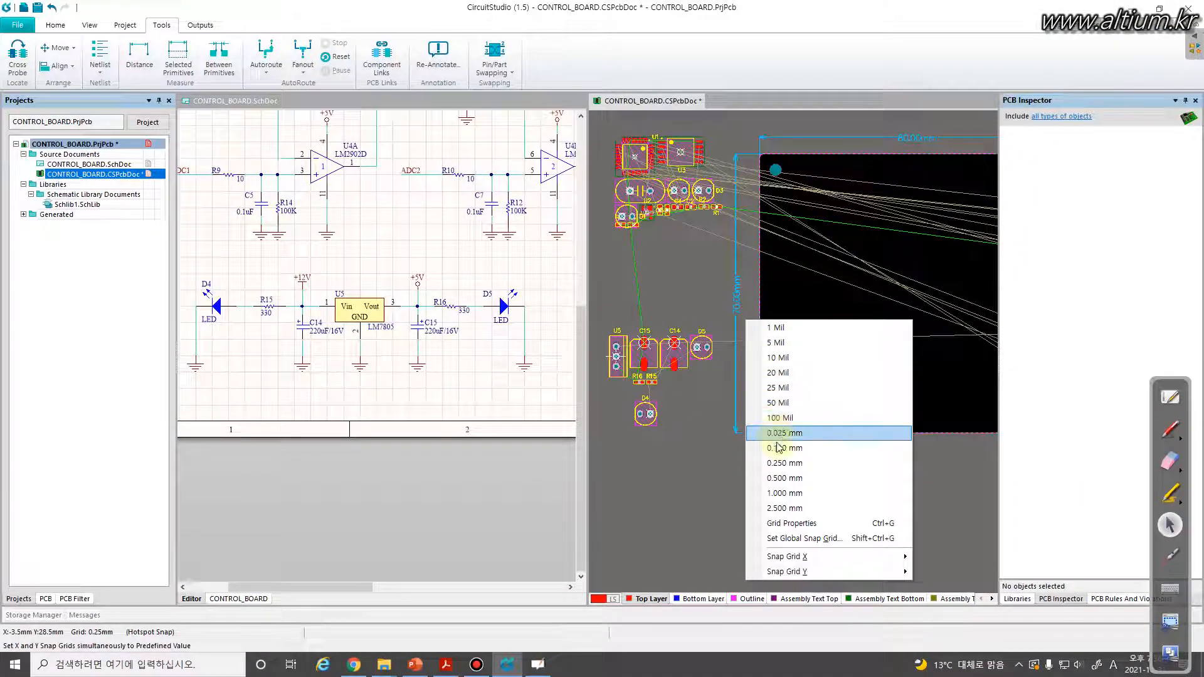
{"action": "left_click", "coordinate": [782, 479]}
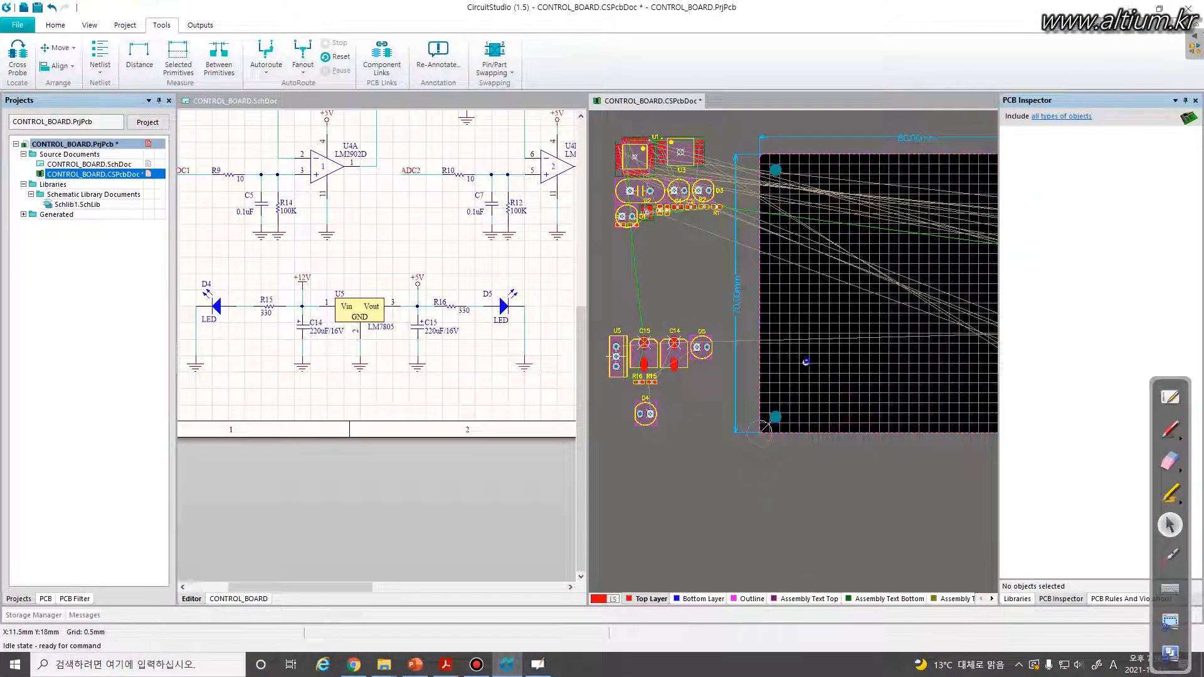
{"action": "scroll", "coordinate": [806, 366], "scroll_direction": "up", "scroll_amount": 1, "text": "ctrl"}
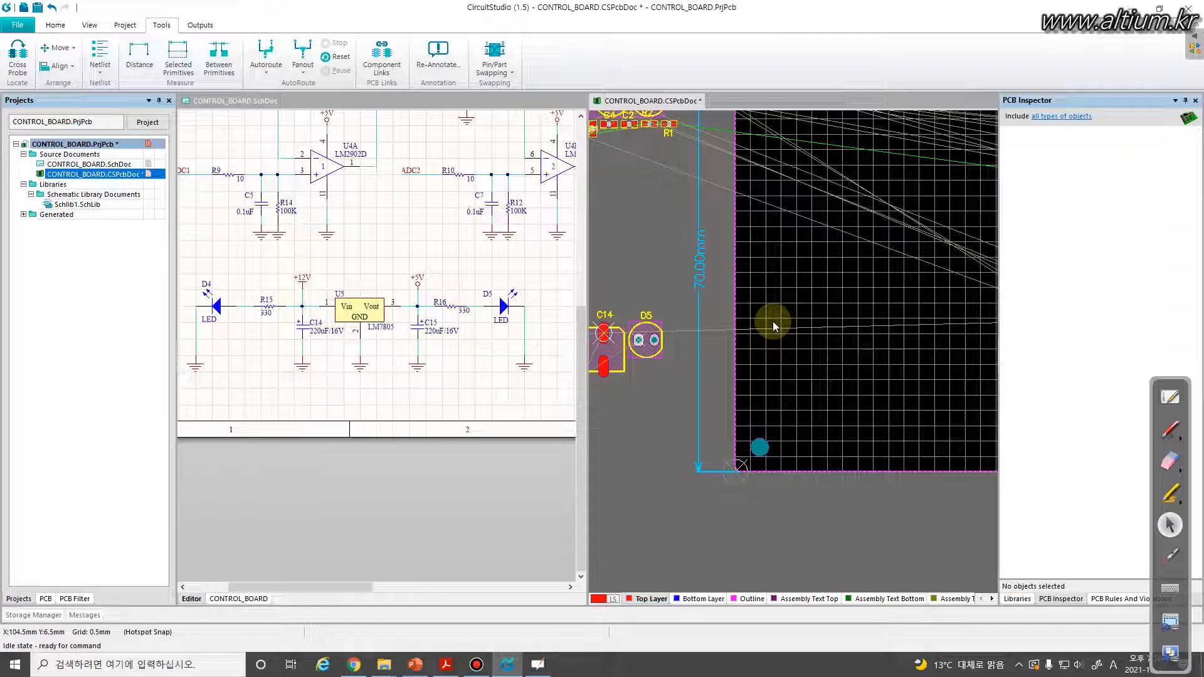
Open the PCB grid's properties and change both the fine and coarse grid display from lines to Dots.
{"action": "key", "text": "ctrl+g"}
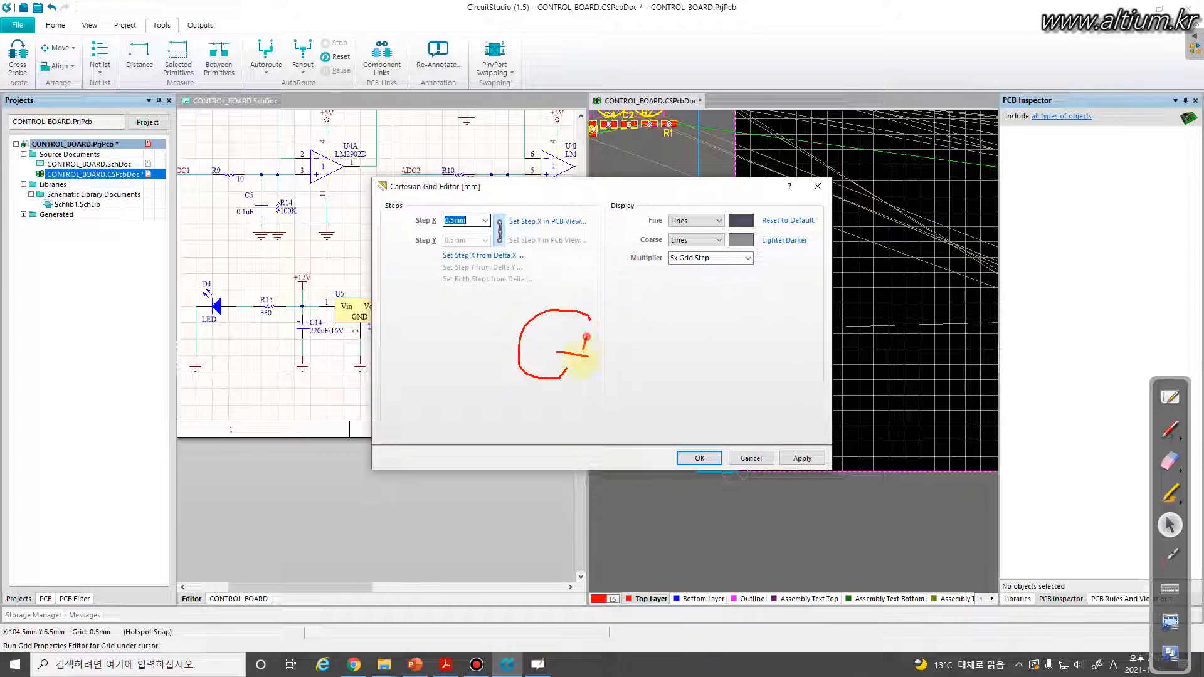
{"action": "left_click_drag", "start_coordinate": [788, 366], "coordinate": [722, 392]}
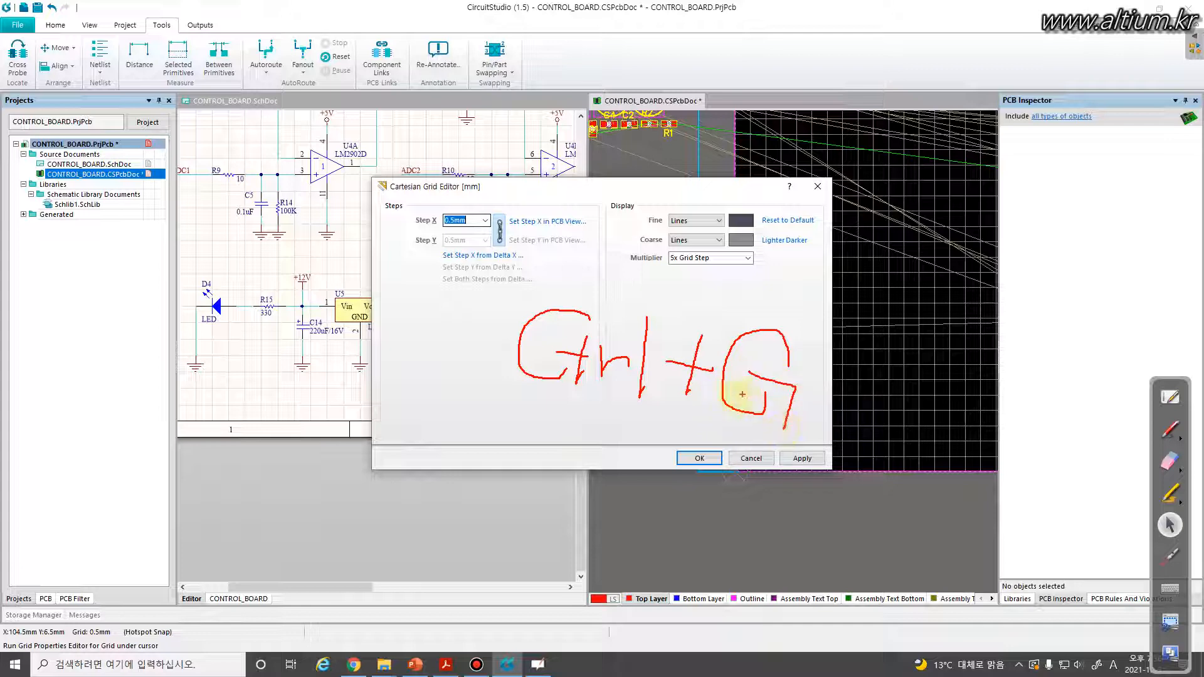
{"action": "left_click_drag", "start_coordinate": [674, 237], "coordinate": [735, 251]}
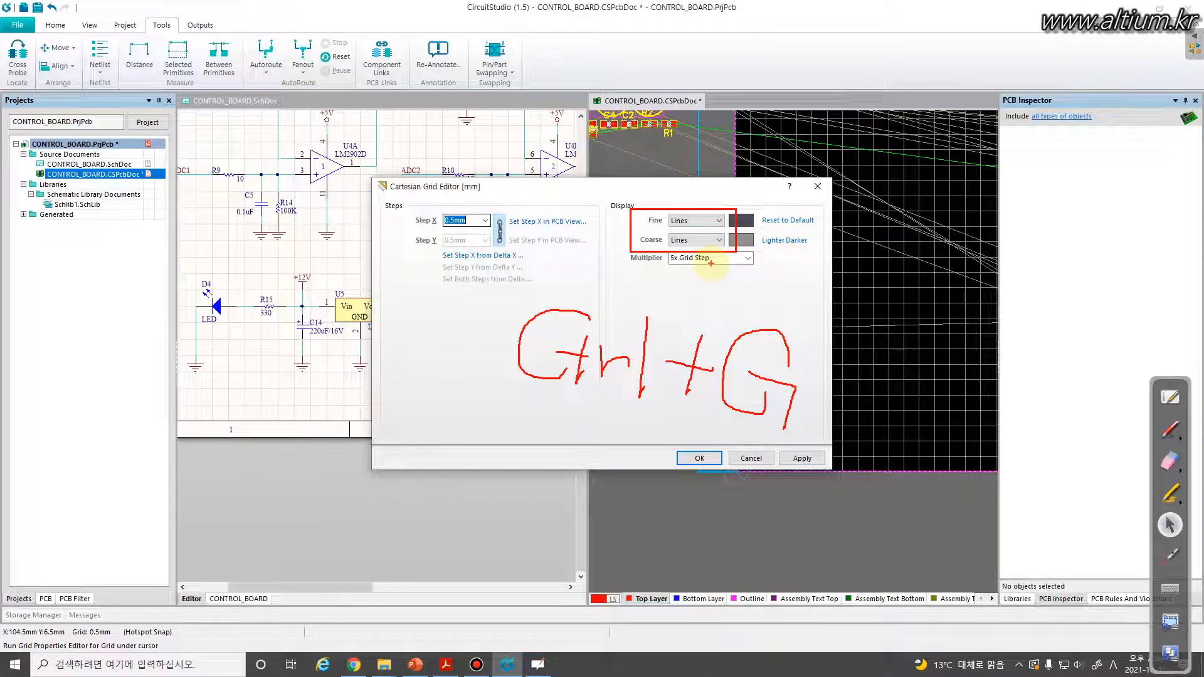
{"action": "key", "text": "Escape"}
{"action": "left_click", "coordinate": [718, 222]}
{"action": "left_click", "coordinate": [706, 241]}
{"action": "left_click", "coordinate": [696, 240]}
{"action": "left_click", "coordinate": [694, 260]}
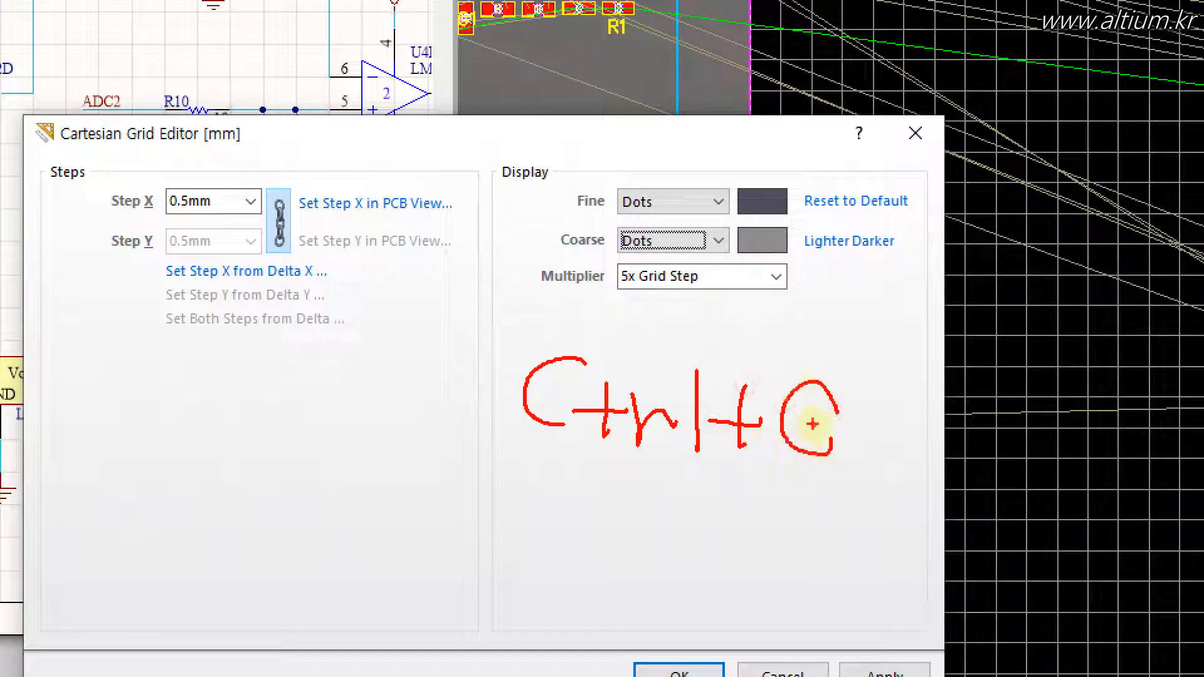
{"action": "left_click_drag", "start_coordinate": [557, 188], "coordinate": [745, 254]}
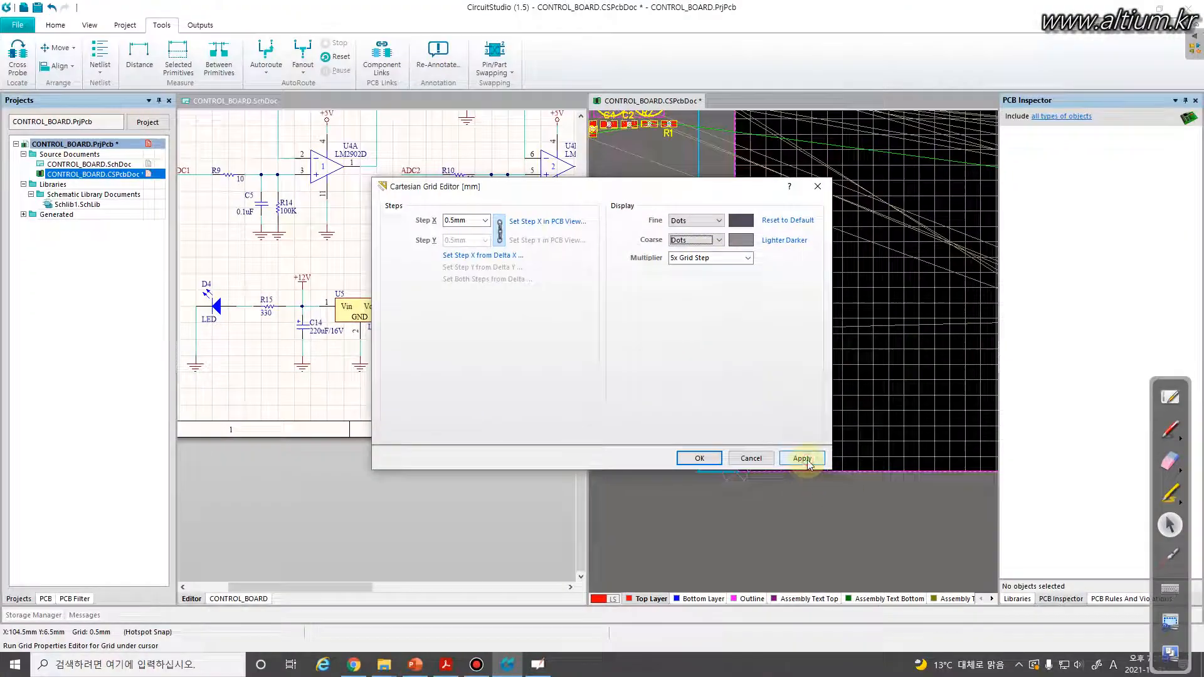
{"action": "left_click", "coordinate": [884, 672]}
{"action": "left_click", "coordinate": [679, 672]}
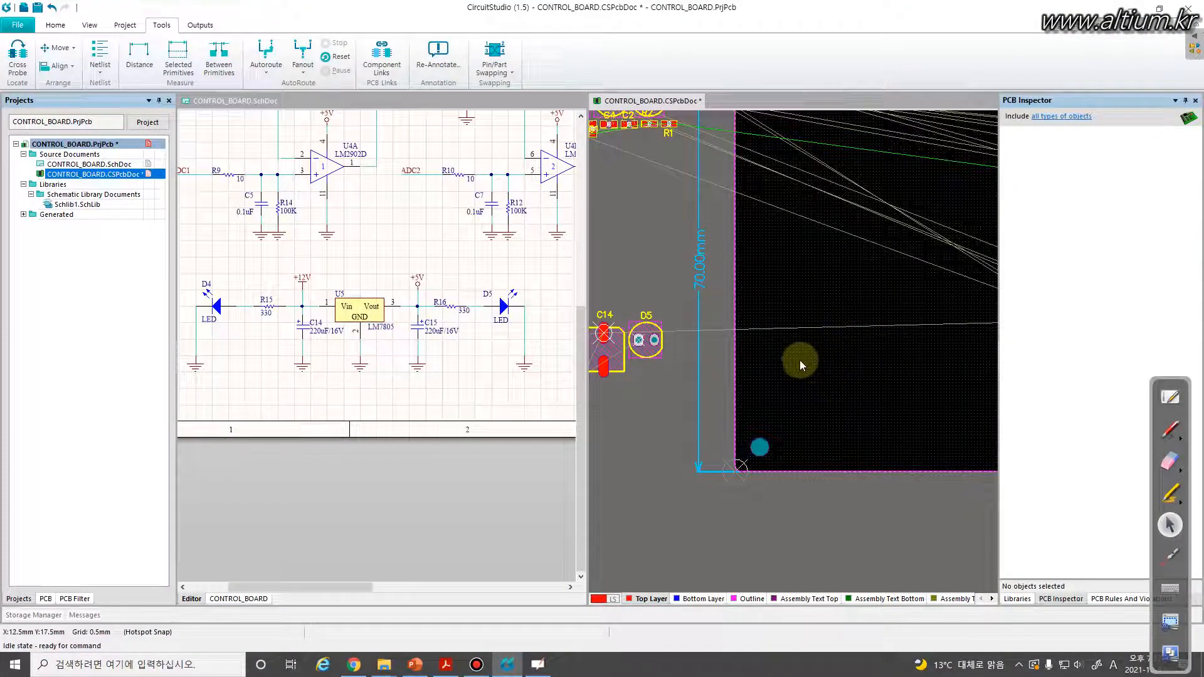
Move LED D4 and resistor R15 from outside the PCB into the board's lower-left area, with R15 just right of D4.
{"action": "right_click_drag", "start_coordinate": [756, 361], "coordinate": [867, 333]}
{"action": "right_click_drag", "start_coordinate": [695, 411], "coordinate": [657, 400]}
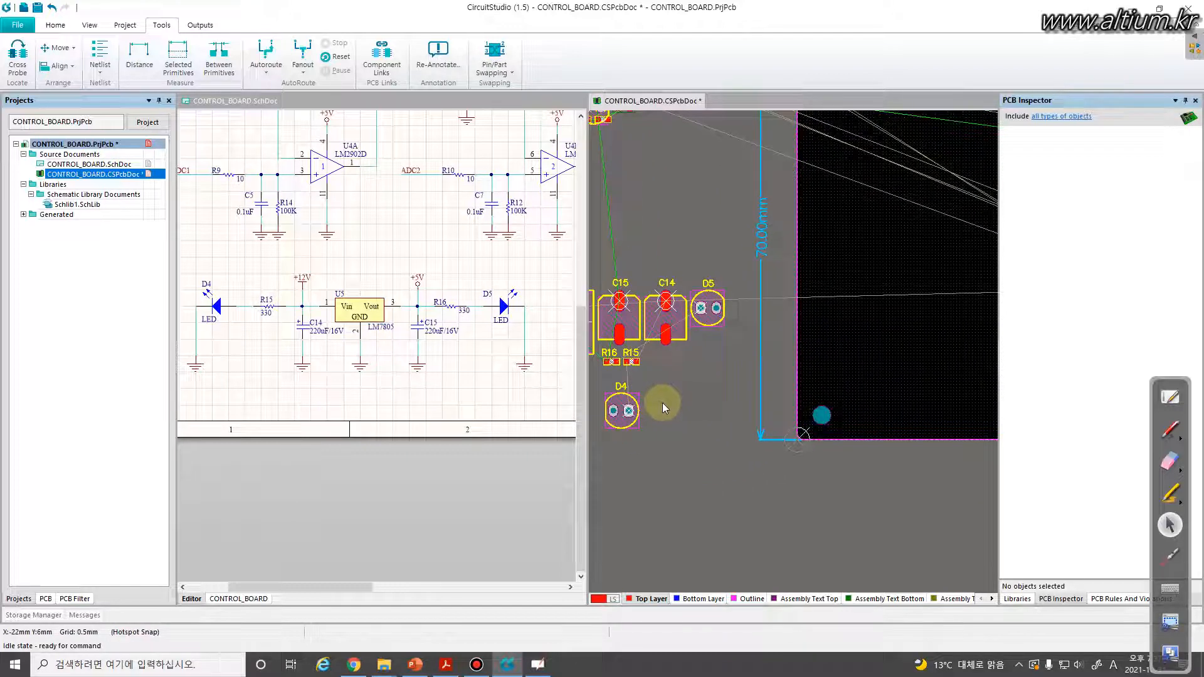
{"action": "left_click_drag", "start_coordinate": [619, 410], "coordinate": [816, 335]}
{"action": "right_click_drag", "start_coordinate": [681, 363], "coordinate": [719, 354]}
{"action": "left_click_drag", "start_coordinate": [668, 354], "coordinate": [915, 316]}
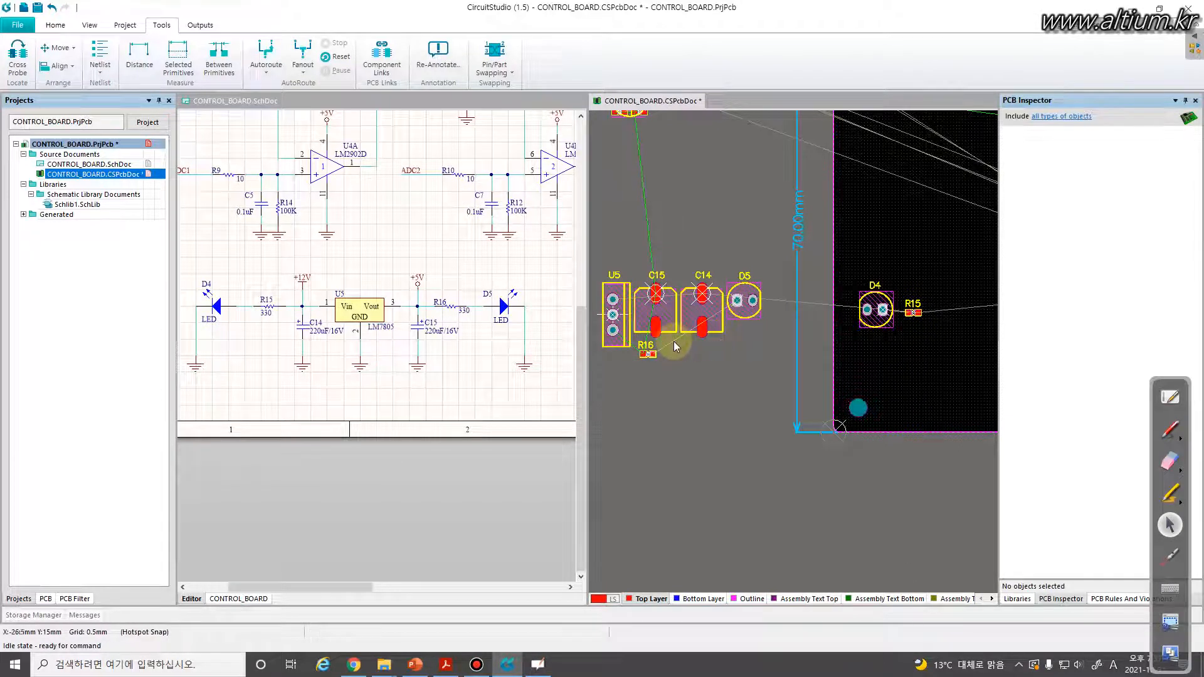
Move C14, U5, C15, R16 and D5 onto the board in schematic order, forming a rough row to the right of R15.
{"action": "left_click_drag", "start_coordinate": [622, 330], "coordinate": [729, 411]}
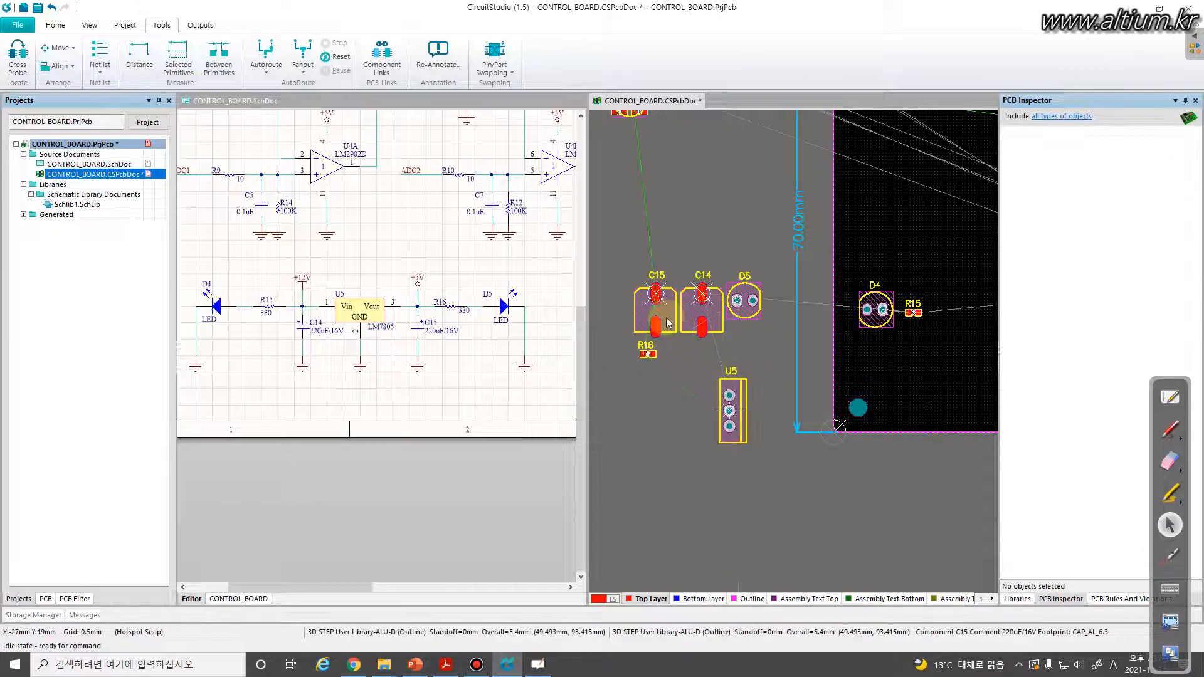
{"action": "left_click_drag", "start_coordinate": [701, 327], "coordinate": [984, 381]}
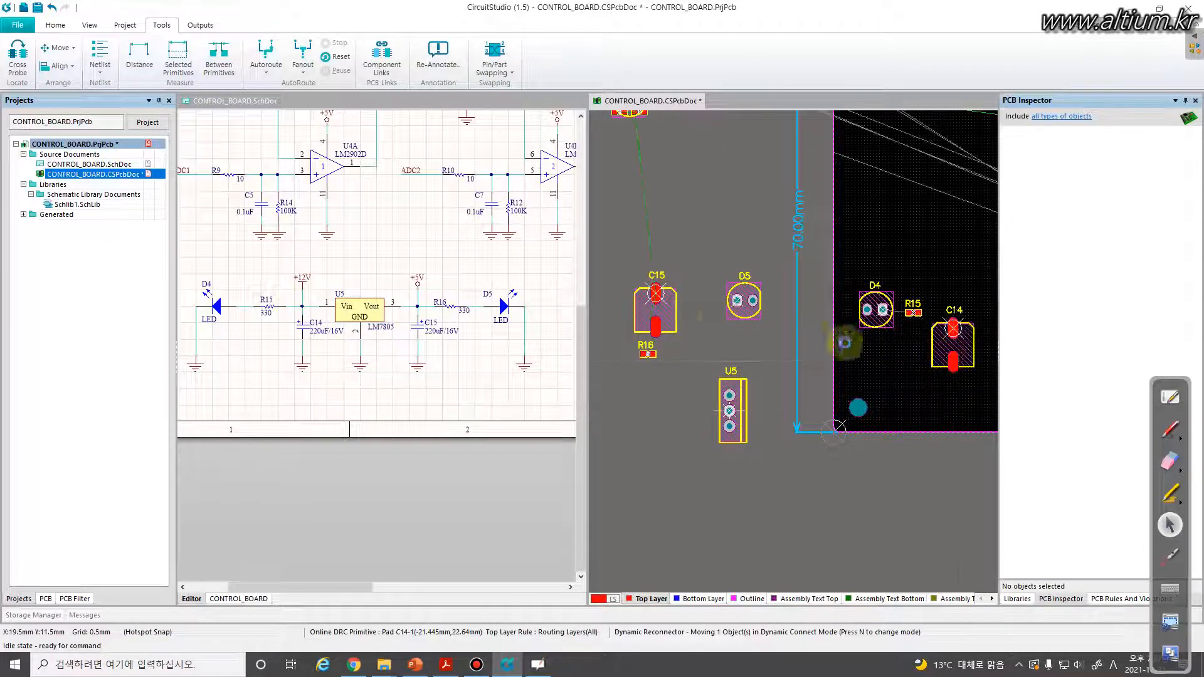
{"action": "left_click_drag", "start_coordinate": [729, 410], "coordinate": [992, 308]}
{"action": "left_click_drag", "start_coordinate": [632, 311], "coordinate": [1003, 326]}
{"action": "left_click_drag", "start_coordinate": [600, 341], "coordinate": [911, 313]}
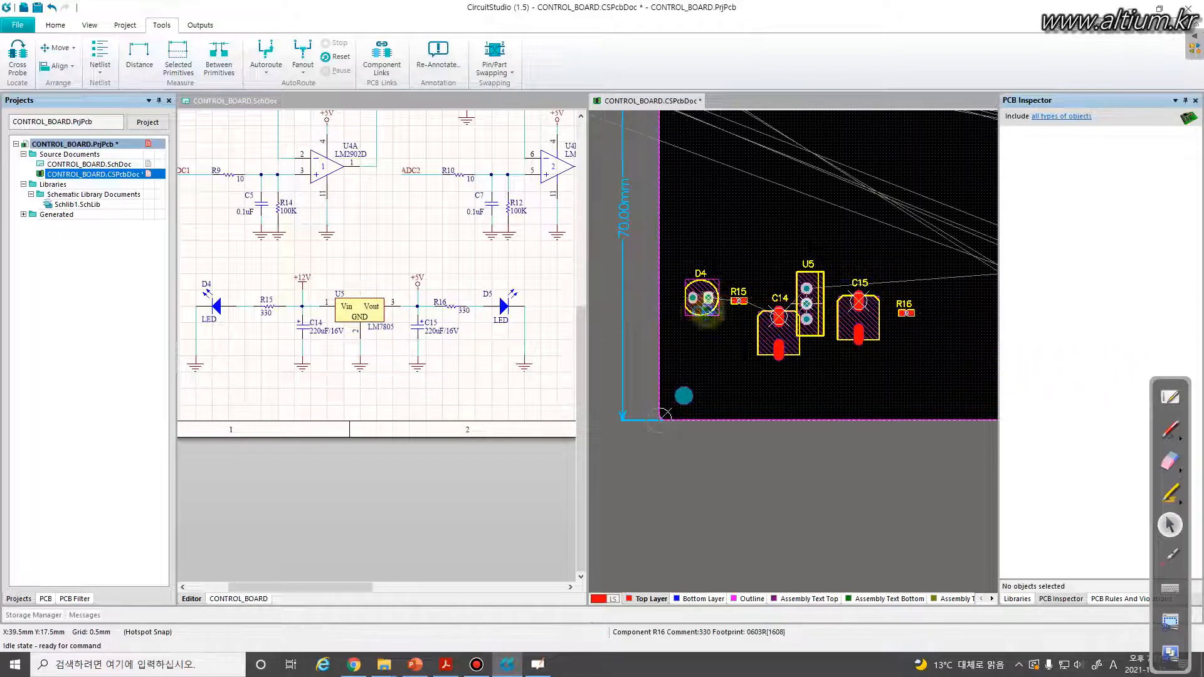
{"action": "right_click_drag", "start_coordinate": [664, 311], "coordinate": [754, 371]}
{"action": "left_click_drag", "start_coordinate": [665, 349], "coordinate": [914, 392]}
Nudge D4 up, highlight the net it shares with R15, and bring R15 next to D4's connected pad in a straight line.
{"action": "left_click_drag", "start_coordinate": [683, 362], "coordinate": [681, 345]}
{"action": "scroll", "coordinate": [682, 342], "scroll_direction": "up", "scroll_amount": 3, "text": "ctrl"}
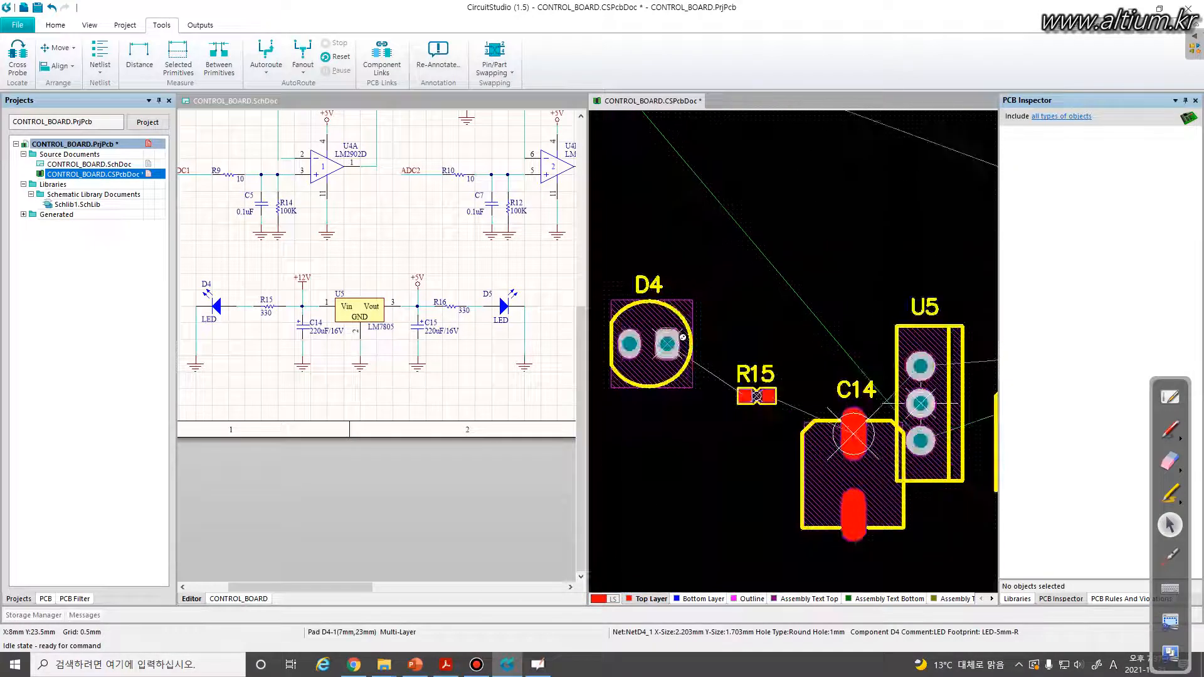
{"action": "left_click", "coordinate": [742, 398], "text": "ctrl"}
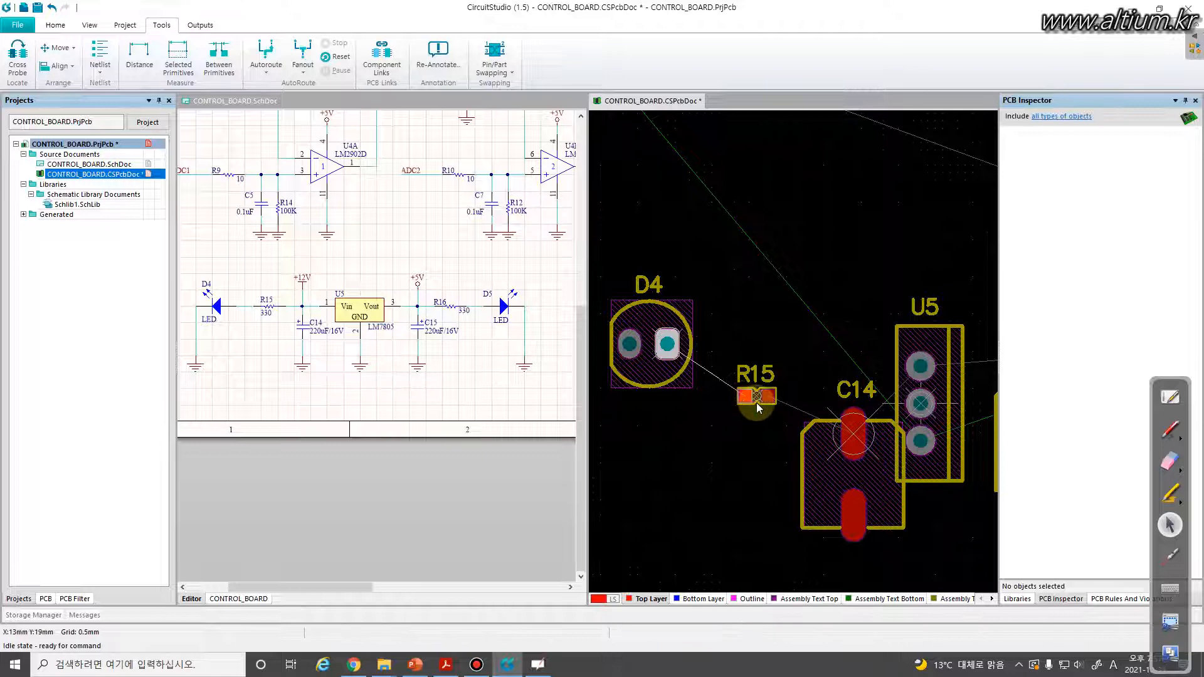
{"action": "left_click_drag", "start_coordinate": [744, 399], "coordinate": [705, 347]}
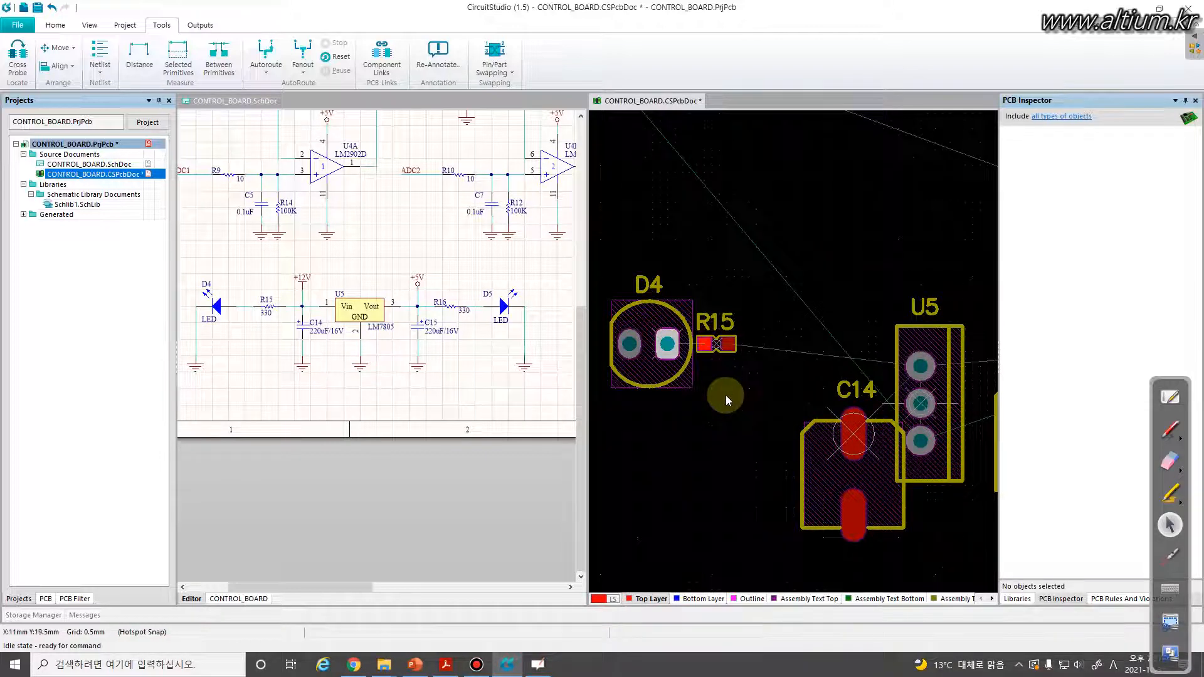
Move C14 and U5 up beside R15 so that their +12V pads line up with the resistor.
{"action": "left_click_drag", "start_coordinate": [847, 439], "coordinate": [795, 348]}
{"action": "left_click_drag", "start_coordinate": [920, 405], "coordinate": [882, 344]}
{"action": "right_click_drag", "start_coordinate": [830, 364], "coordinate": [640, 339]}
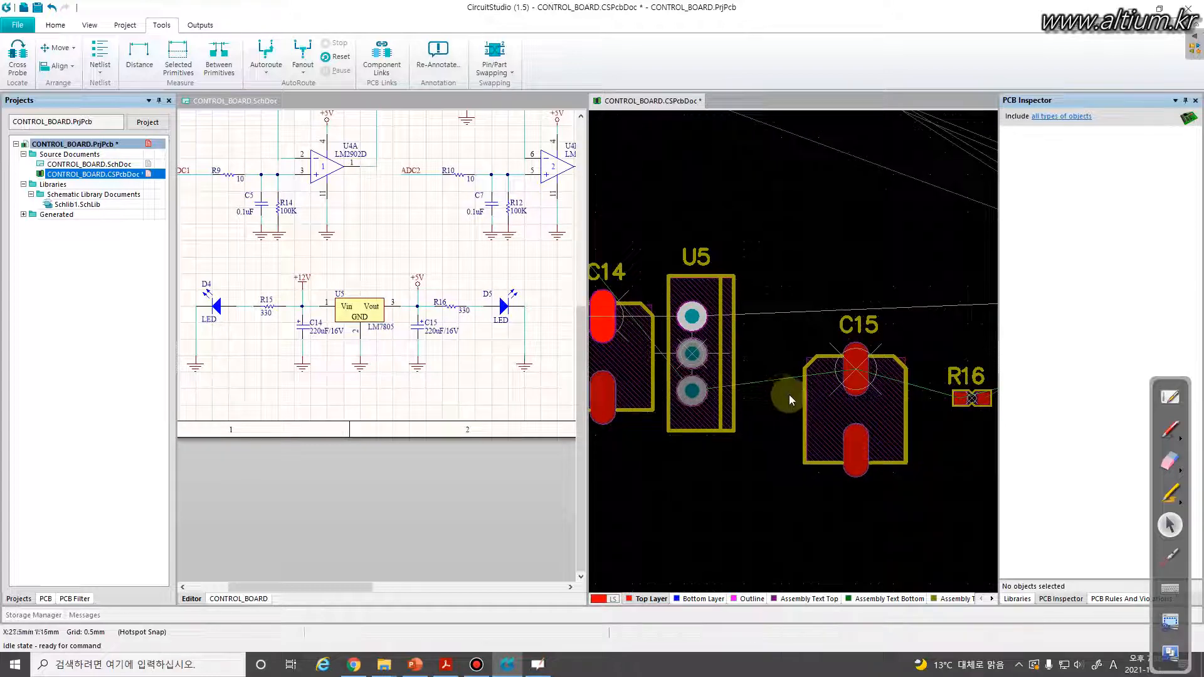
{"action": "right_click_drag", "start_coordinate": [789, 394], "coordinate": [889, 430]}
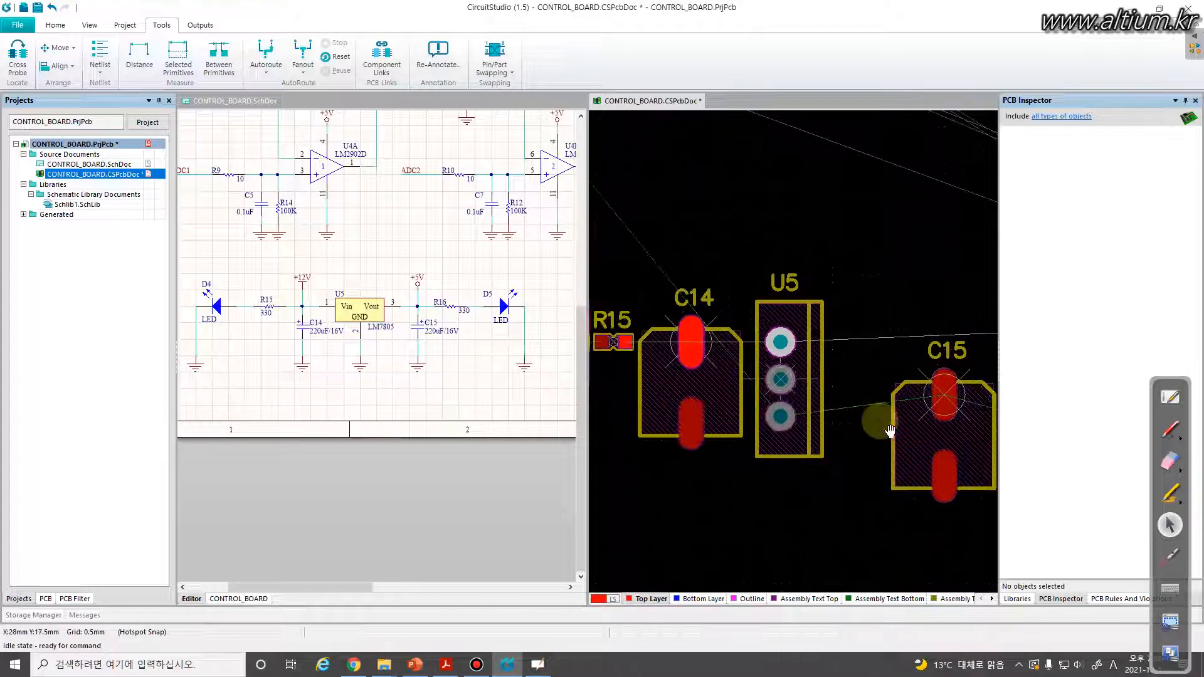
Highlight the +12V net at U5's pin 1 to examine its connections, and then clear the net highlighting.
{"action": "key", "text": "shift+c"}
{"action": "left_click", "coordinate": [790, 386], "text": "ctrl"}
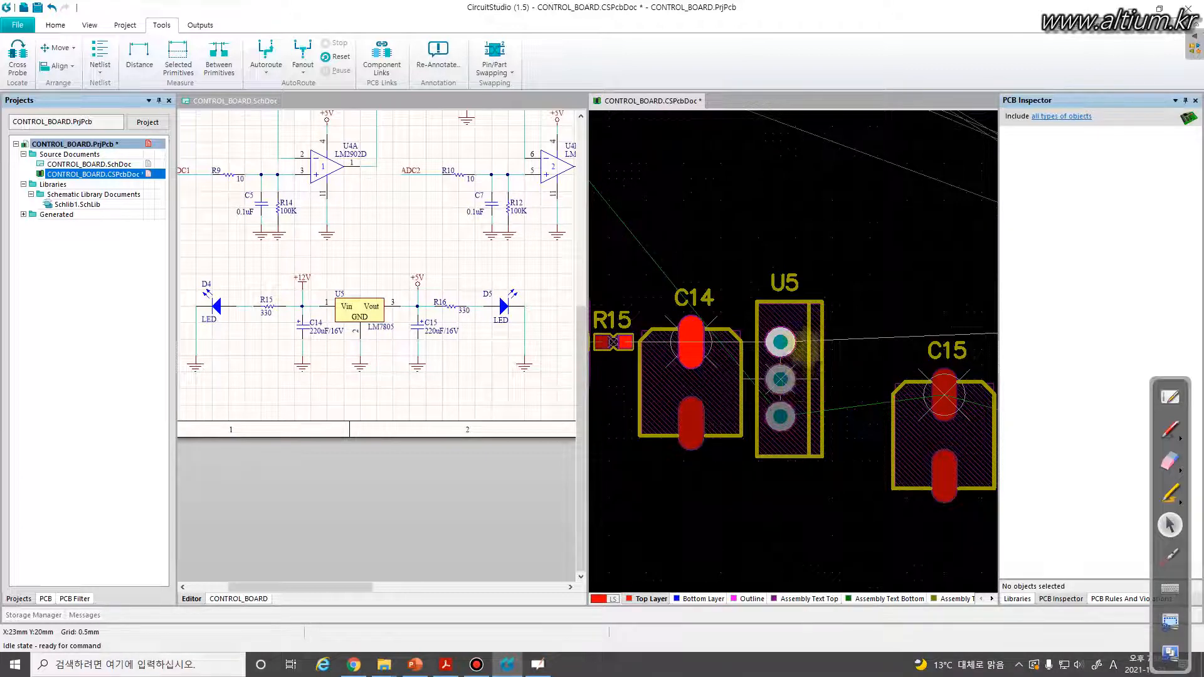
{"action": "mouse_move", "coordinate": [717, 194]}
{"action": "left_mouse_down"}
{"action": "mouse_move", "coordinate": [721, 267]}
{"action": "mouse_move", "coordinate": [753, 238]}
{"action": "mouse_move", "coordinate": [787, 236]}
{"action": "mouse_move", "coordinate": [812, 253]}
{"action": "left_mouse_up"}
{"action": "left_click_drag", "start_coordinate": [817, 206], "coordinate": [812, 276]}
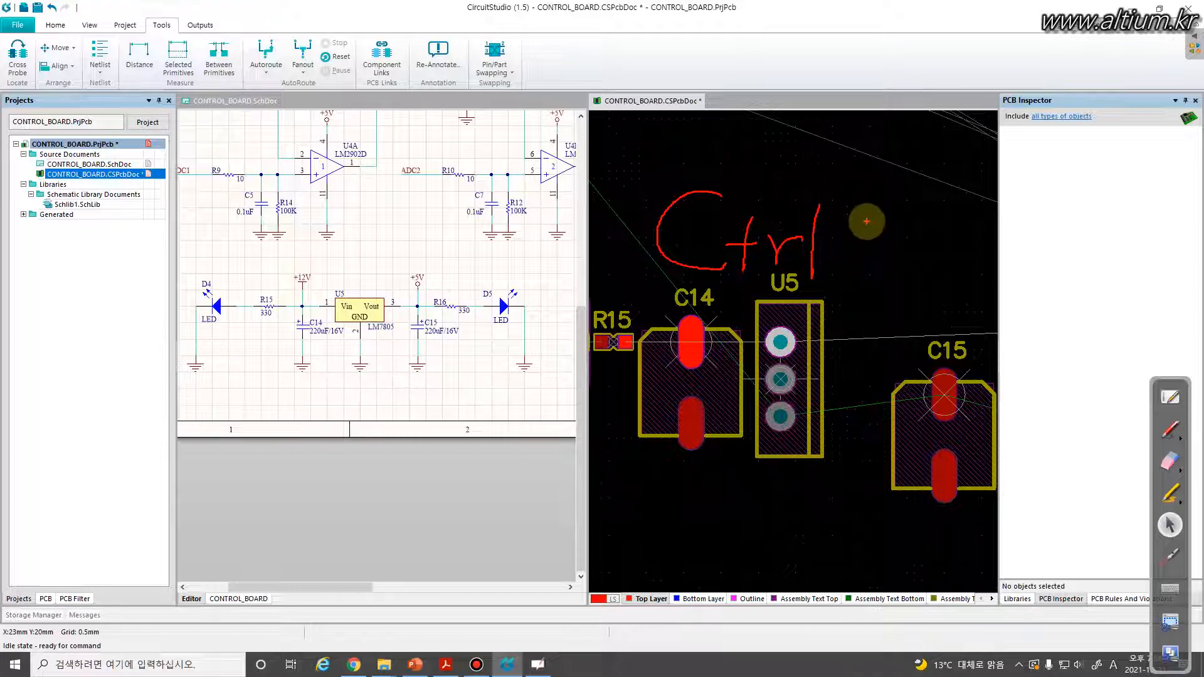
{"action": "mouse_move", "coordinate": [918, 250]}
{"action": "left_mouse_down"}
{"action": "mouse_move", "coordinate": [935, 255]}
{"action": "mouse_move", "coordinate": [930, 285]}
{"action": "mouse_move", "coordinate": [953, 270]}
{"action": "mouse_move", "coordinate": [997, 307]}
{"action": "mouse_move", "coordinate": [1019, 306]}
{"action": "mouse_move", "coordinate": [982, 308]}
{"action": "mouse_move", "coordinate": [1041, 318]}
{"action": "left_mouse_up"}
{"action": "left_click_drag", "start_coordinate": [1006, 325], "coordinate": [1015, 345]}
{"action": "left_click_drag", "start_coordinate": [1051, 291], "coordinate": [1073, 299]}
{"action": "left_click_drag", "start_coordinate": [1060, 306], "coordinate": [1081, 318]}
{"action": "left_click_drag", "start_coordinate": [1100, 280], "coordinate": [1092, 334]}
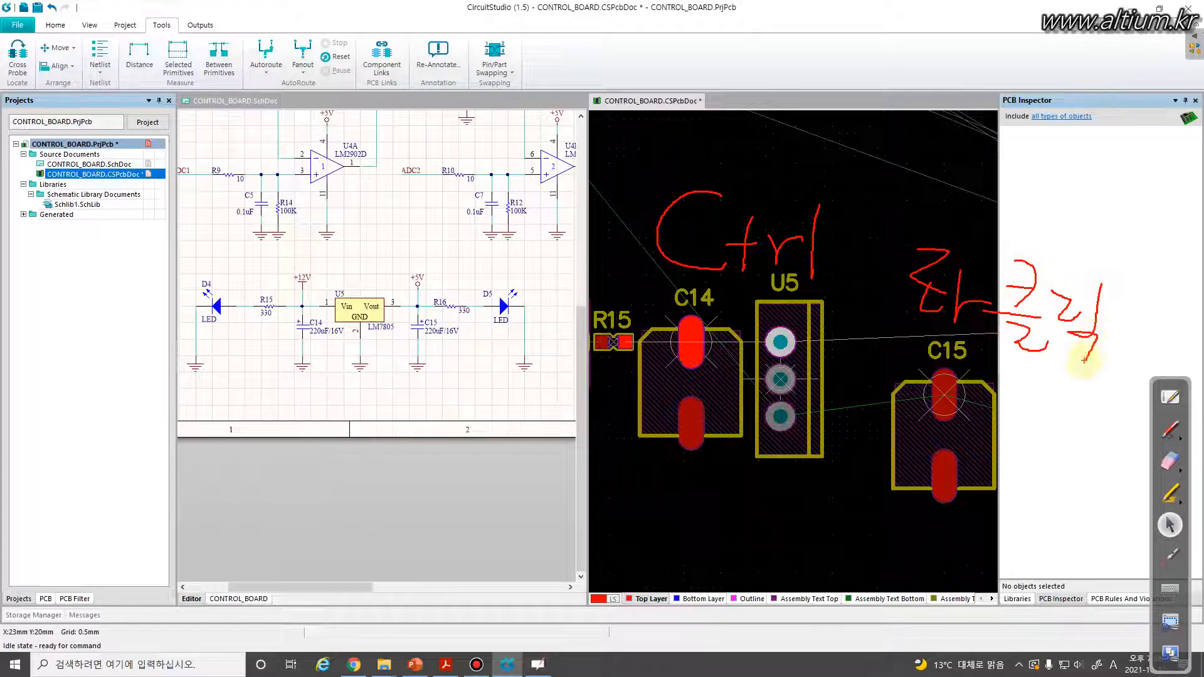
{"action": "mouse_move", "coordinate": [791, 355]}
{"action": "left_mouse_down"}
{"action": "mouse_move", "coordinate": [777, 320]}
{"action": "mouse_move", "coordinate": [788, 364]}
{"action": "left_mouse_up"}
{"action": "key", "text": "Escape"}
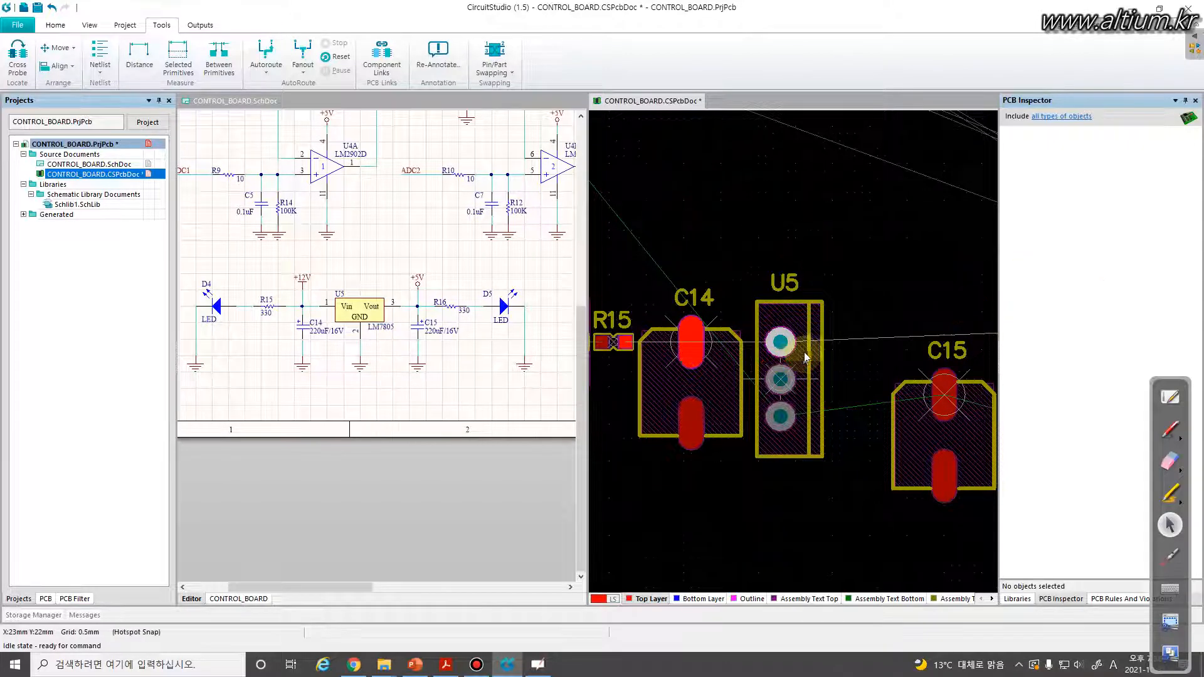
{"action": "right_click_drag", "start_coordinate": [853, 343], "coordinate": [842, 311]}
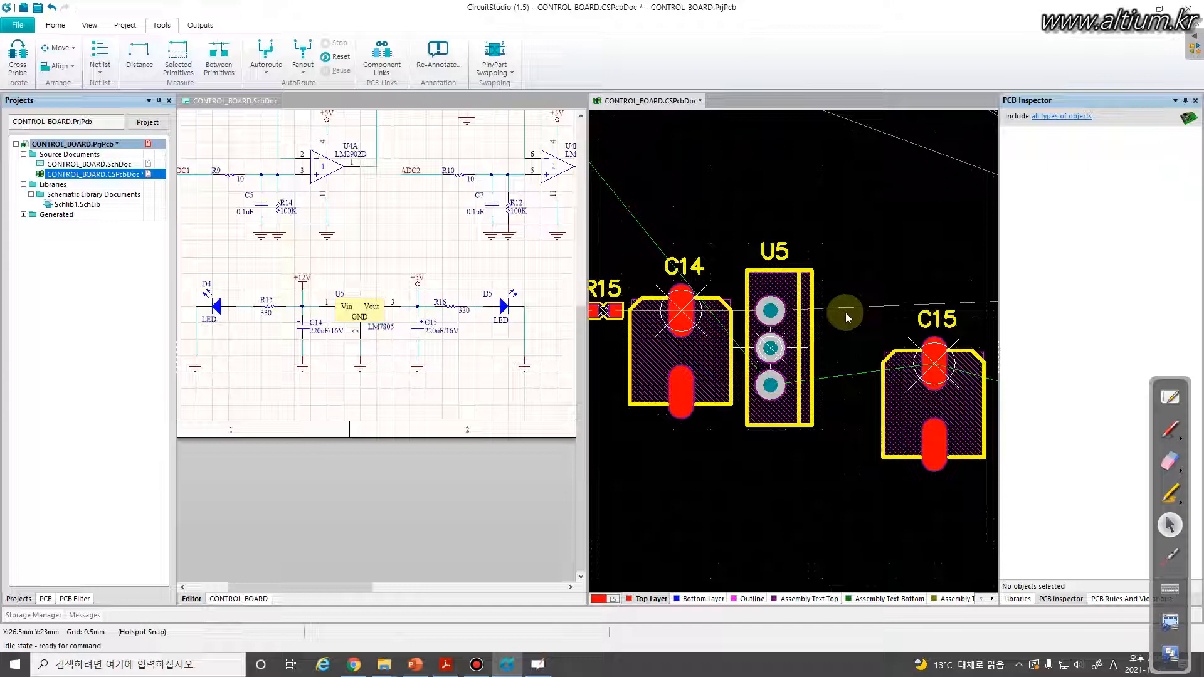
{"action": "mouse_move", "coordinate": [795, 148]}
{"action": "left_mouse_down"}
{"action": "mouse_move", "coordinate": [780, 236]}
{"action": "mouse_move", "coordinate": [750, 241]}
{"action": "left_mouse_up"}
{"action": "mouse_move", "coordinate": [841, 139]}
{"action": "left_mouse_down"}
{"action": "mouse_move", "coordinate": [847, 188]}
{"action": "mouse_move", "coordinate": [921, 239]}
{"action": "mouse_move", "coordinate": [961, 142]}
{"action": "mouse_move", "coordinate": [982, 207]}
{"action": "mouse_move", "coordinate": [1042, 232]}
{"action": "left_mouse_up"}
{"action": "left_click_drag", "start_coordinate": [1126, 194], "coordinate": [1138, 246]}
{"action": "mouse_move", "coordinate": [1084, 217]}
{"action": "left_mouse_down"}
{"action": "mouse_move", "coordinate": [1035, 217]}
{"action": "mouse_move", "coordinate": [1060, 250]}
{"action": "left_mouse_up"}
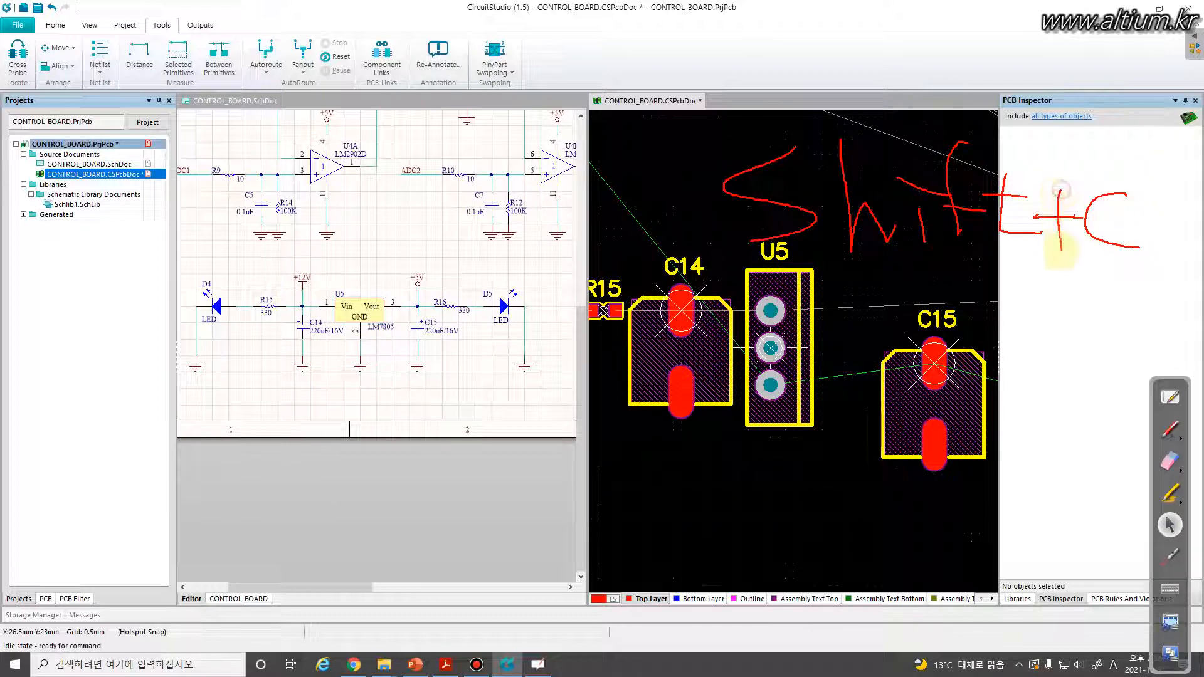
{"action": "key", "text": "Escape"}
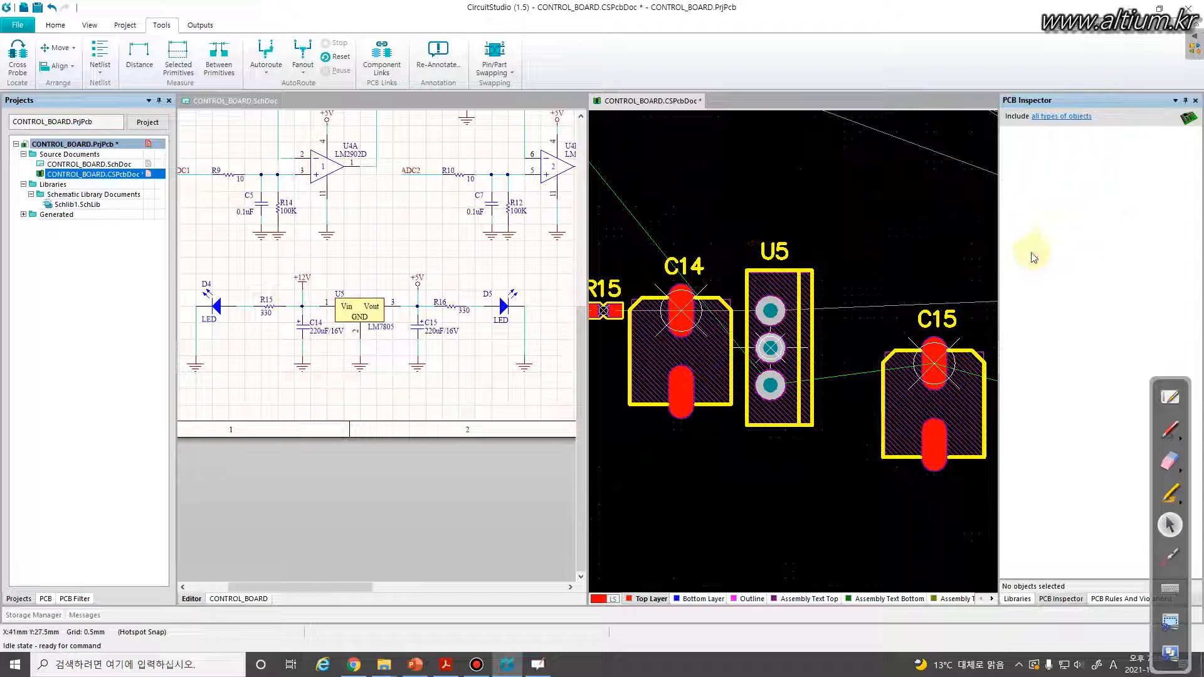
Move C15, R16 and D5 into a tight row right of U5, level with C14's upper pad, and fine-tune D4's position beside R15.
{"action": "left_click_drag", "start_coordinate": [938, 362], "coordinate": [878, 310]}
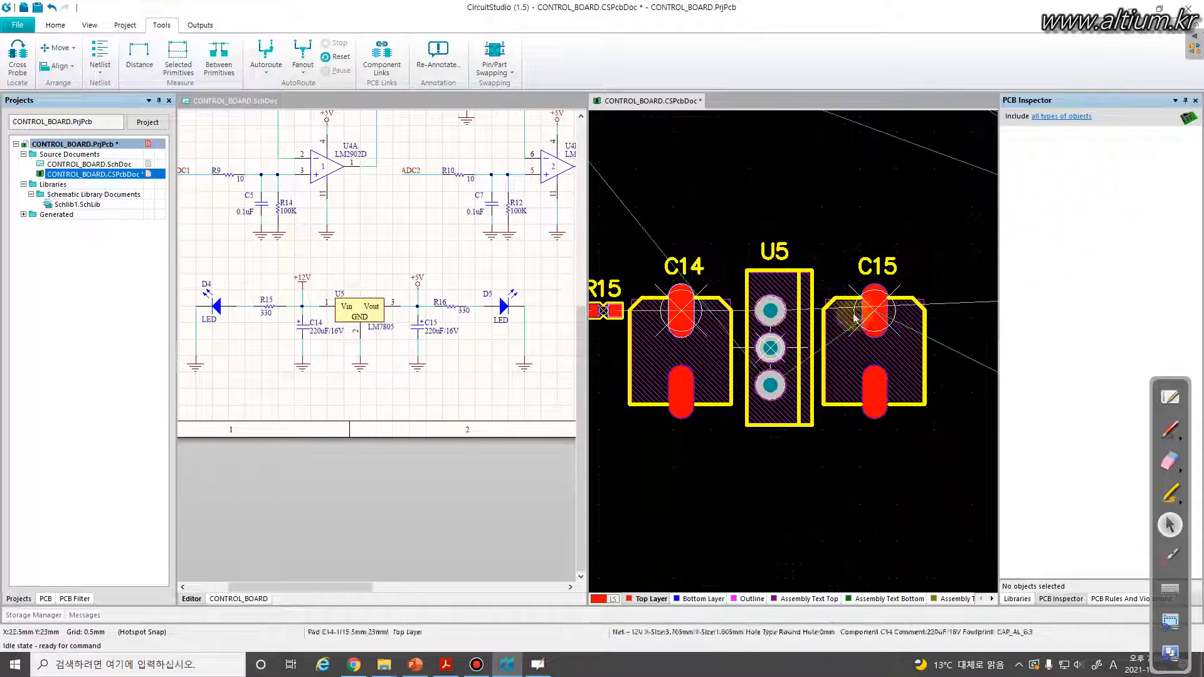
{"action": "right_click_drag", "start_coordinate": [788, 332], "coordinate": [615, 322]}
{"action": "left_click_drag", "start_coordinate": [864, 383], "coordinate": [774, 303]}
{"action": "right_click_drag", "start_coordinate": [799, 332], "coordinate": [719, 328]}
{"action": "left_click_drag", "start_coordinate": [883, 342], "coordinate": [756, 299]}
{"action": "scroll", "coordinate": [751, 334], "scroll_direction": "down", "scroll_amount": 3, "text": "ctrl"}
{"action": "right_click_drag", "start_coordinate": [813, 365], "coordinate": [981, 380]}
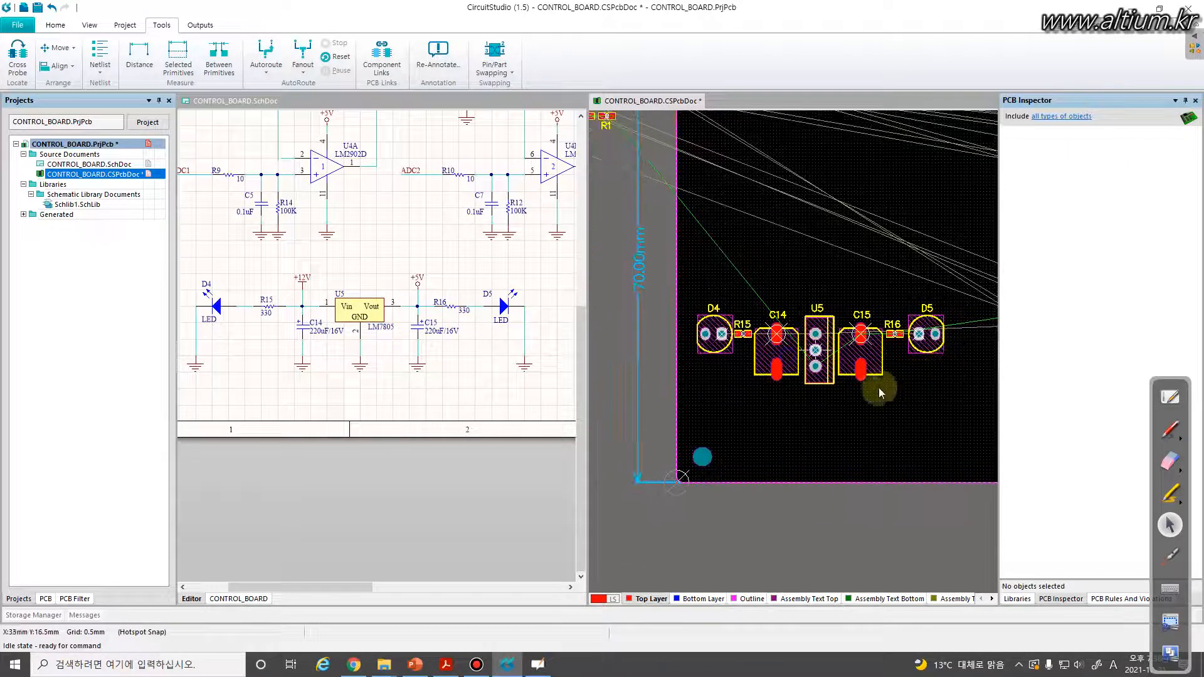
{"action": "scroll", "coordinate": [724, 332], "scroll_direction": "up", "scroll_amount": 3, "text": "ctrl"}
{"action": "left_click_drag", "start_coordinate": [717, 339], "coordinate": [717, 338]}
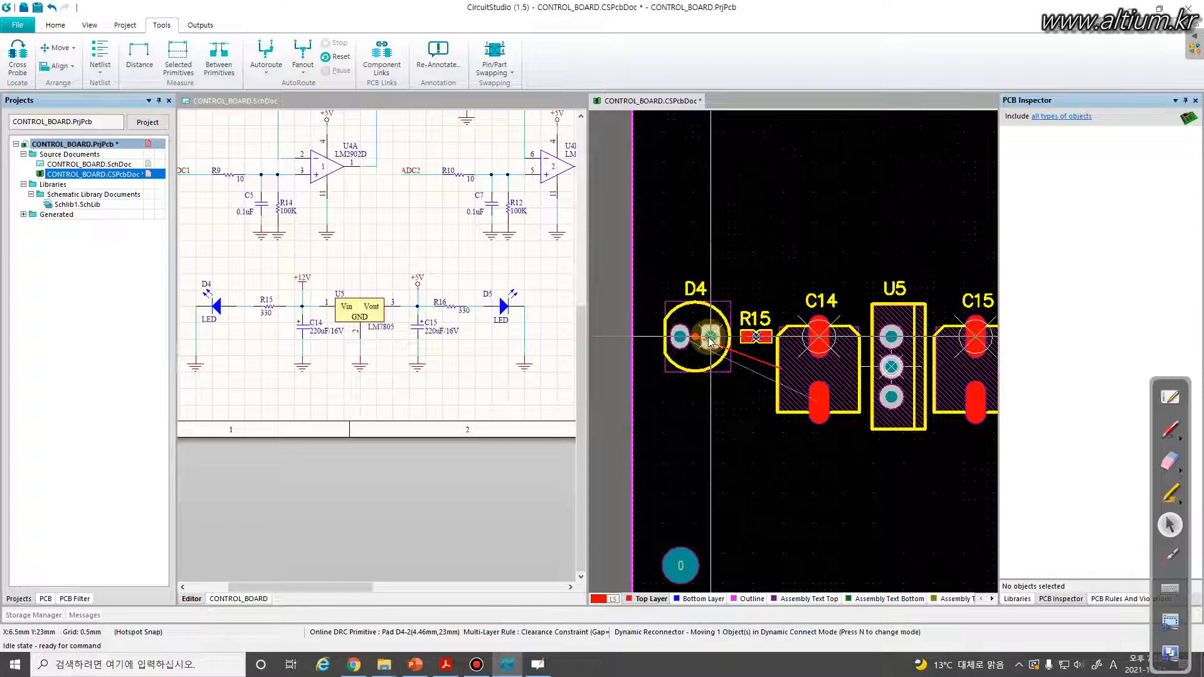
{"action": "scroll", "coordinate": [740, 364], "scroll_direction": "down", "scroll_amount": 3, "text": "ctrl"}
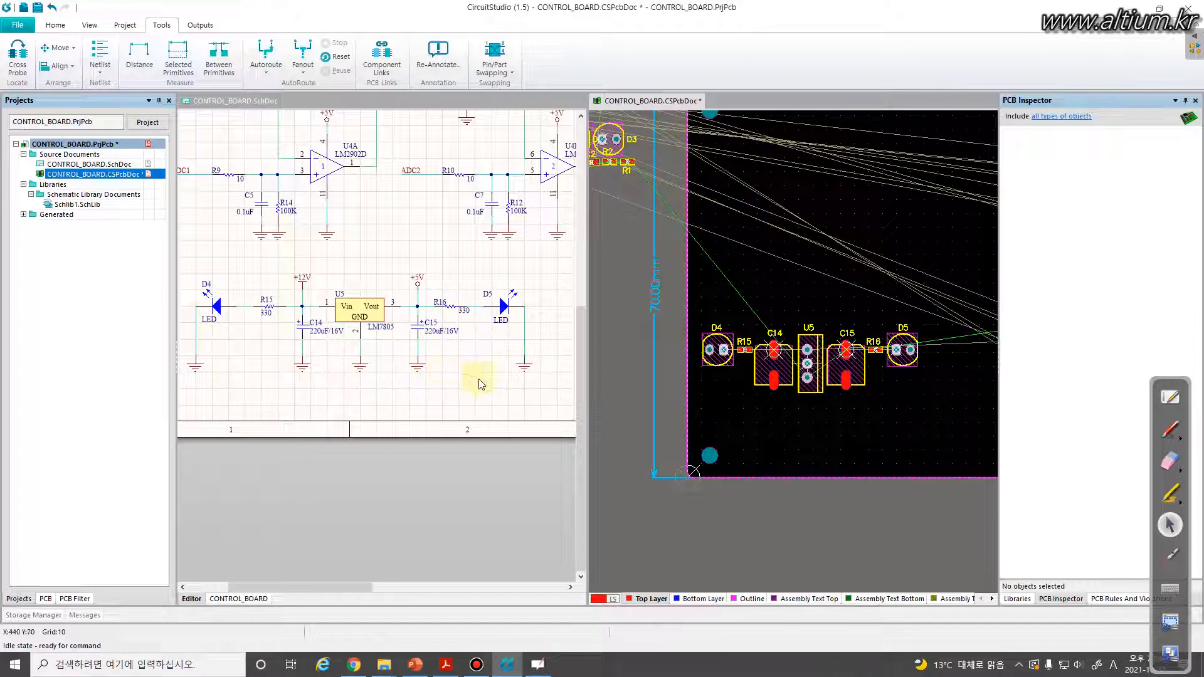
Select the whole power circuit row from D4 to D5 and move it straight down toward the board's lower edge.
{"action": "scroll", "coordinate": [858, 402], "scroll_direction": "down", "scroll_amount": 3, "text": "ctrl"}
{"action": "right_click_drag", "start_coordinate": [878, 403], "coordinate": [775, 398]}
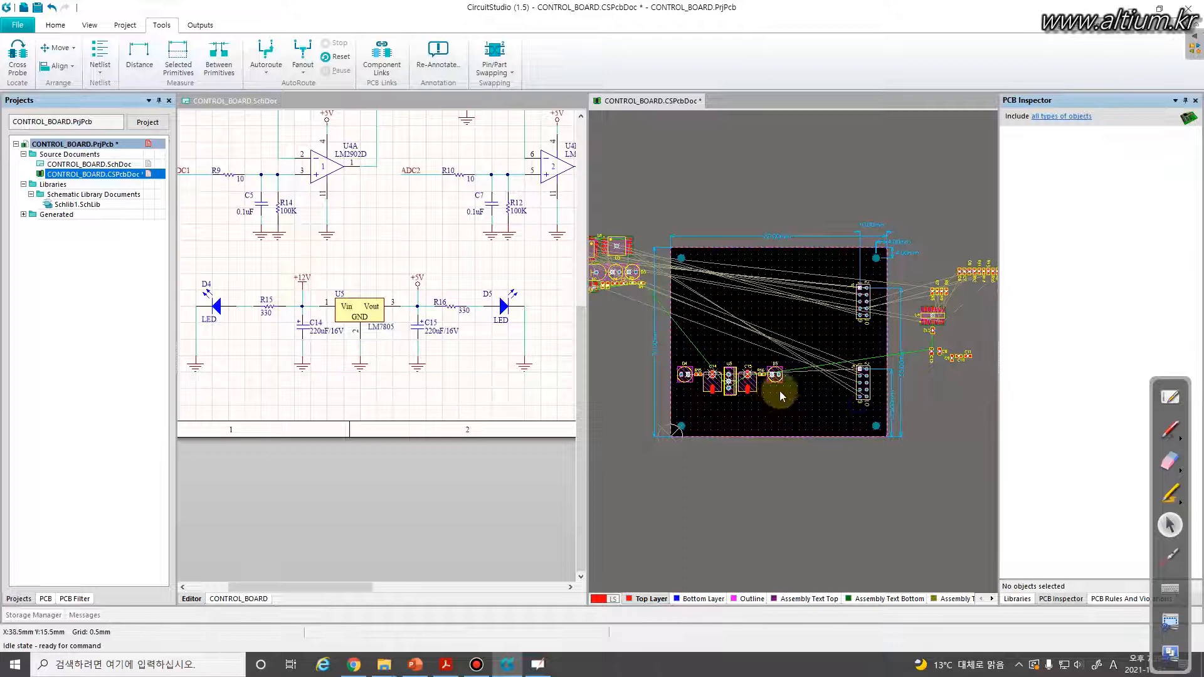
{"action": "scroll", "coordinate": [775, 396], "scroll_direction": "up", "scroll_amount": 2, "text": "ctrl"}
{"action": "left_click_drag", "start_coordinate": [798, 411], "coordinate": [605, 333]}
{"action": "left_click_drag", "start_coordinate": [666, 384], "coordinate": [665, 414]}
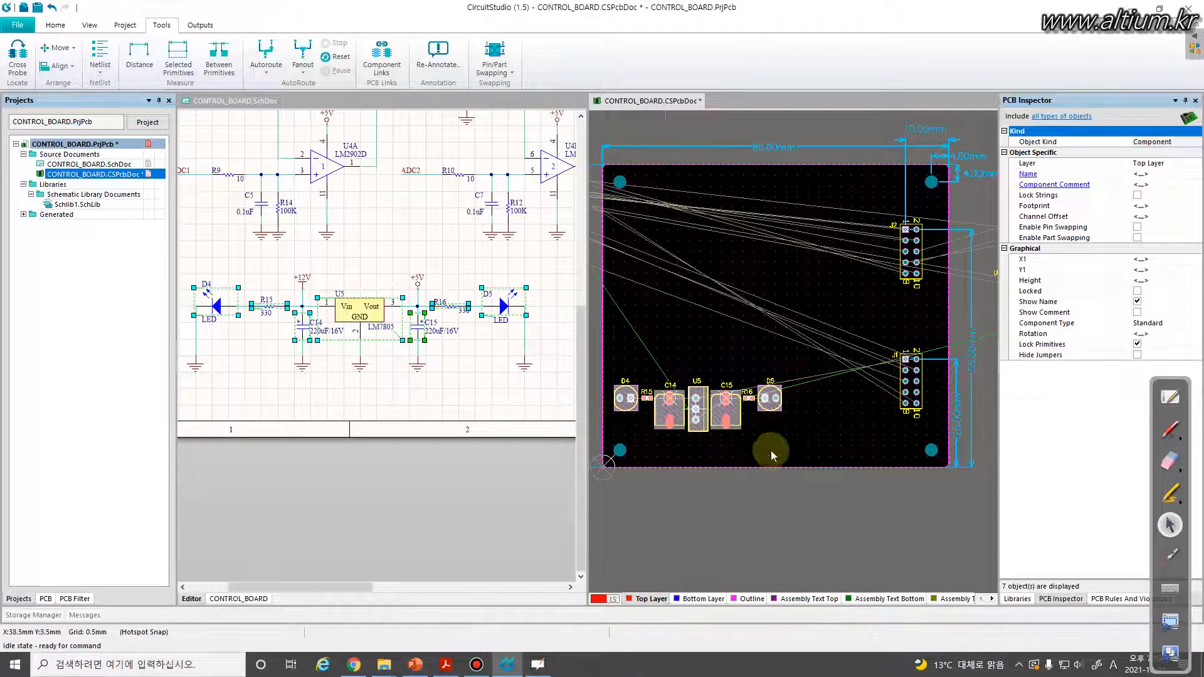
{"action": "left_click", "coordinate": [784, 447]}
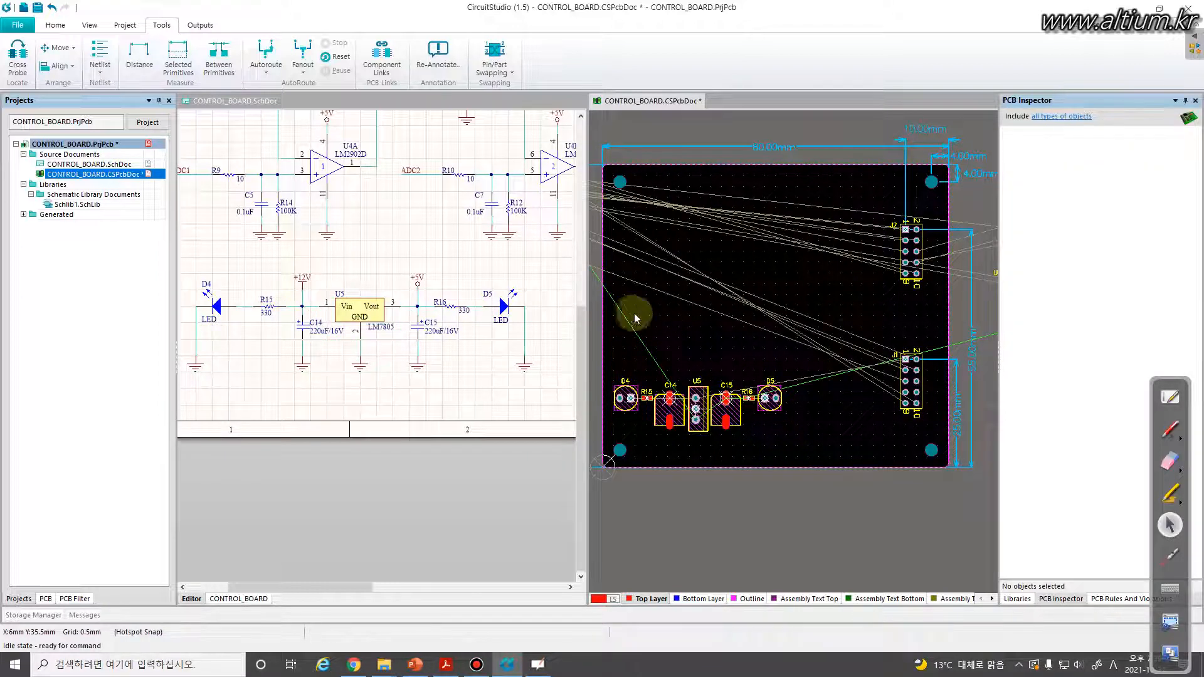
Move U1 from outside the PCB onto the board's upper-left area, above U5 in the power circuit row.
{"action": "right_click_drag", "start_coordinate": [695, 289], "coordinate": [808, 354]}
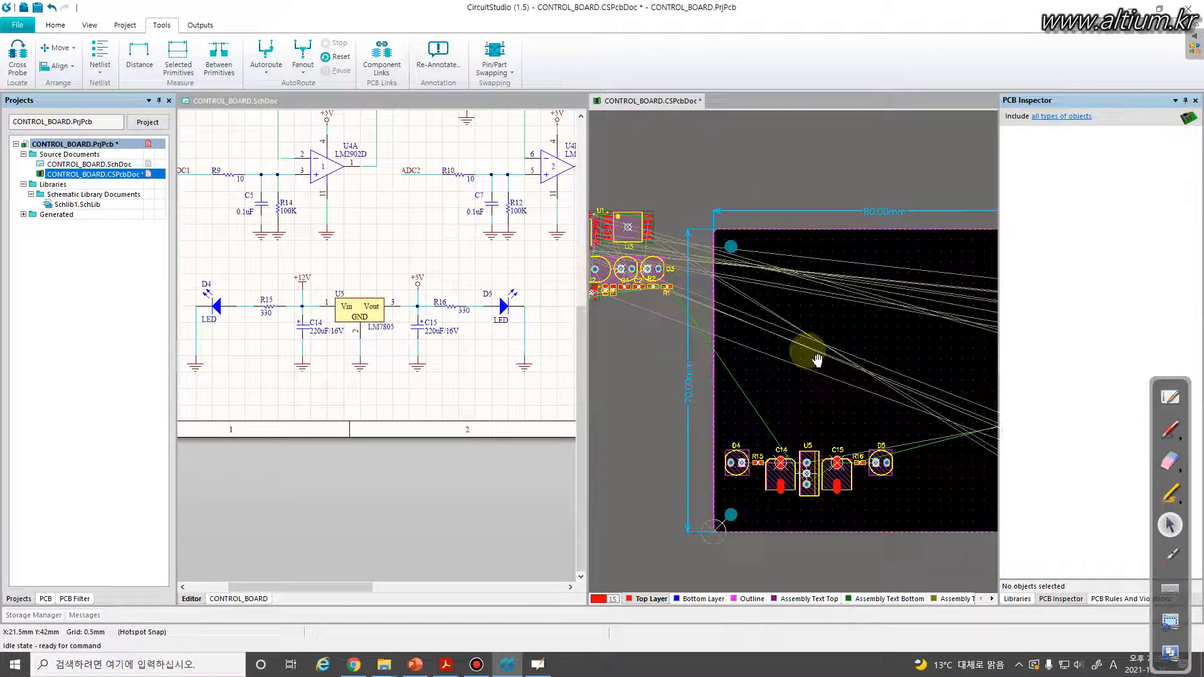
{"action": "right_click_drag", "start_coordinate": [715, 293], "coordinate": [755, 299]}
{"action": "left_click_drag", "start_coordinate": [670, 271], "coordinate": [849, 329]}
{"action": "right_click_drag", "start_coordinate": [858, 339], "coordinate": [722, 354]}
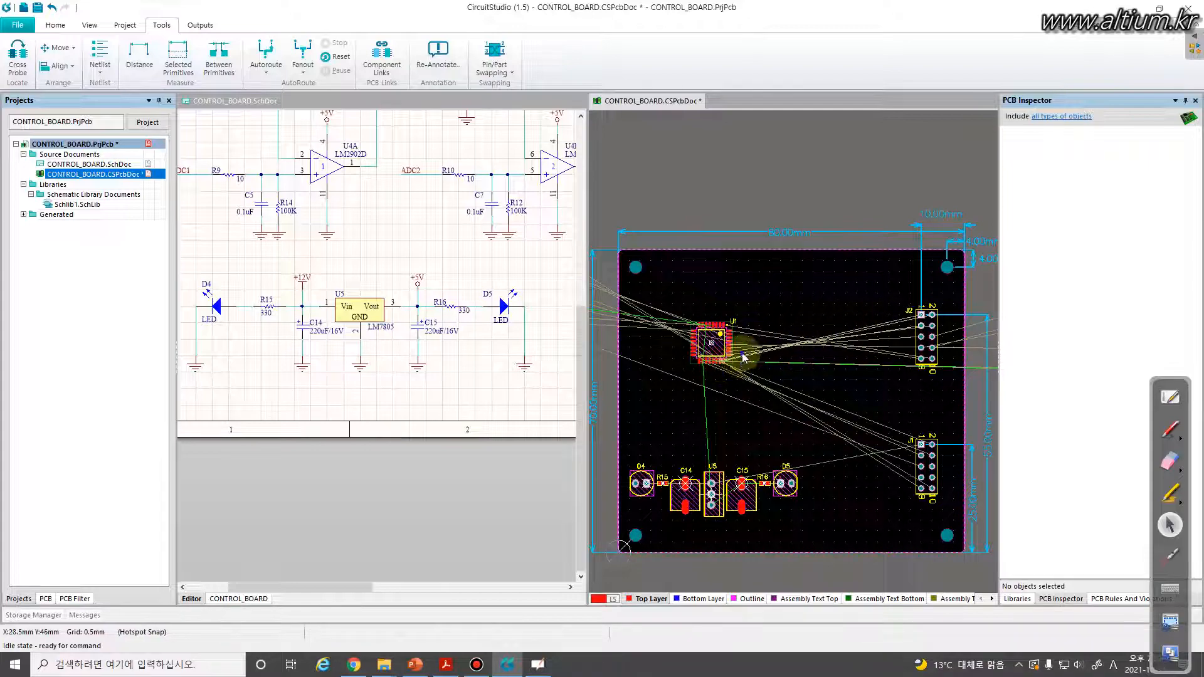
{"action": "scroll", "coordinate": [745, 357], "scroll_direction": "up", "scroll_amount": 2, "text": "ctrl"}
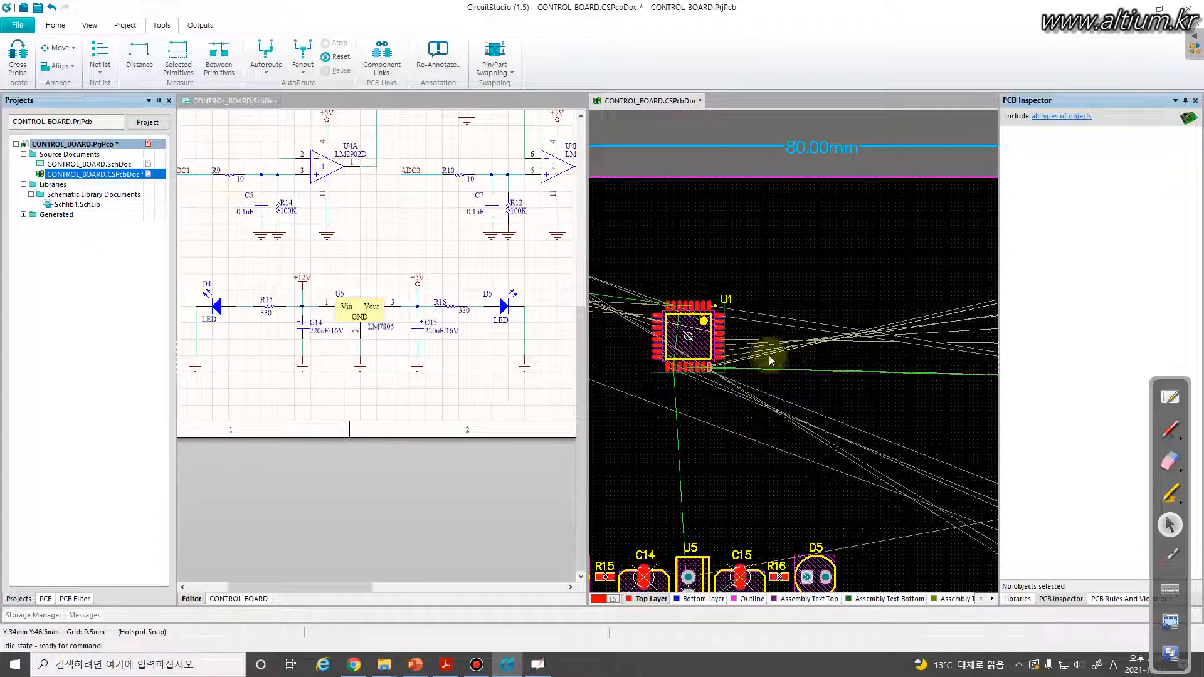
{"action": "scroll", "coordinate": [765, 359], "scroll_direction": "down", "scroll_amount": 2, "text": "ctrl"}
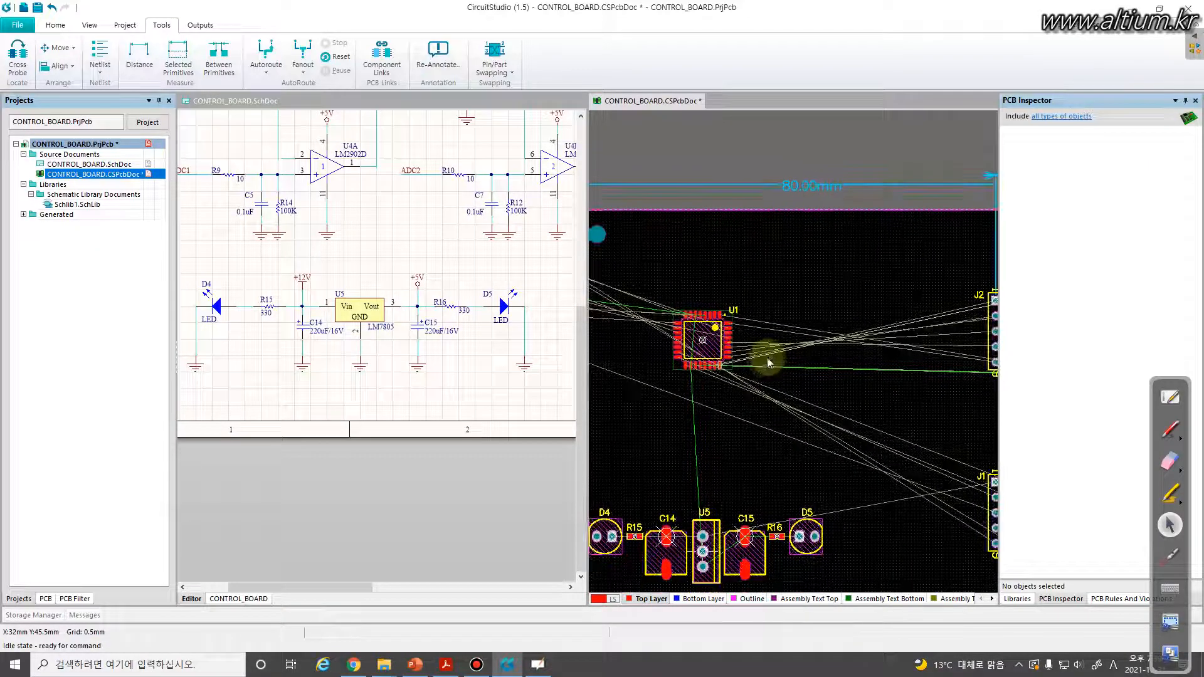
{"action": "left_click", "coordinate": [1168, 431]}
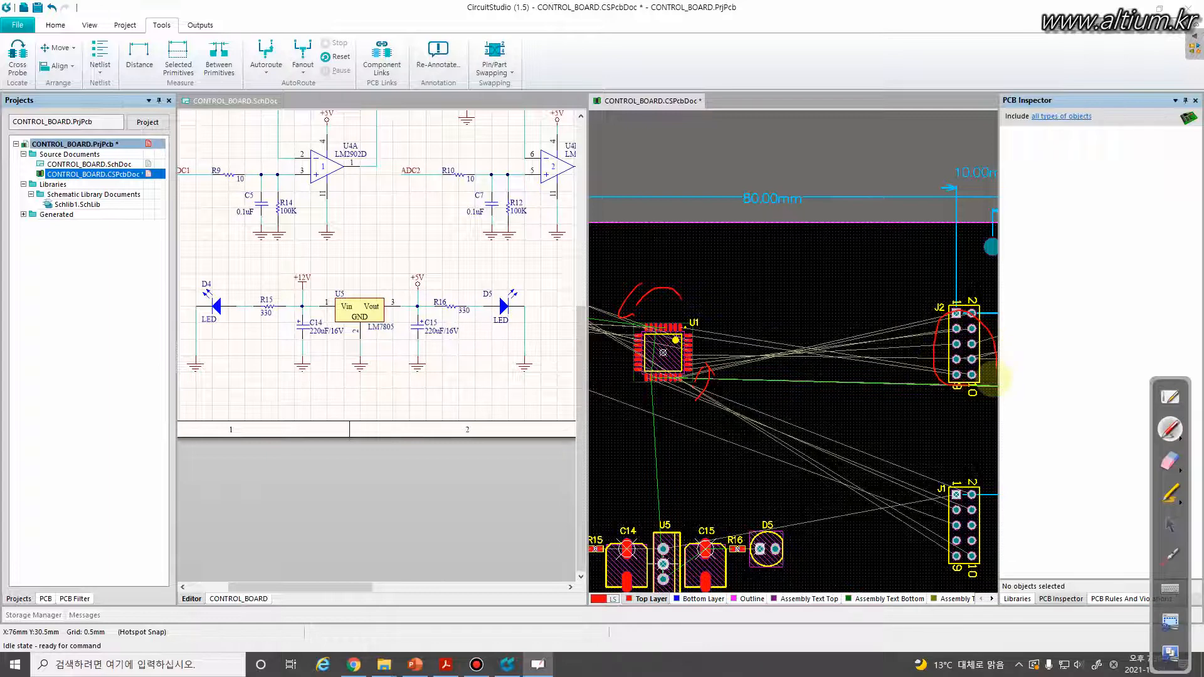
Mark U1's connection bundles to headers J2 and J1 with the annotation pen, and erase all the marks.
{"action": "mouse_move", "coordinate": [956, 313]}
{"action": "left_mouse_down"}
{"action": "mouse_move", "coordinate": [815, 346]}
{"action": "mouse_move", "coordinate": [750, 344]}
{"action": "mouse_move", "coordinate": [743, 370]}
{"action": "left_mouse_up"}
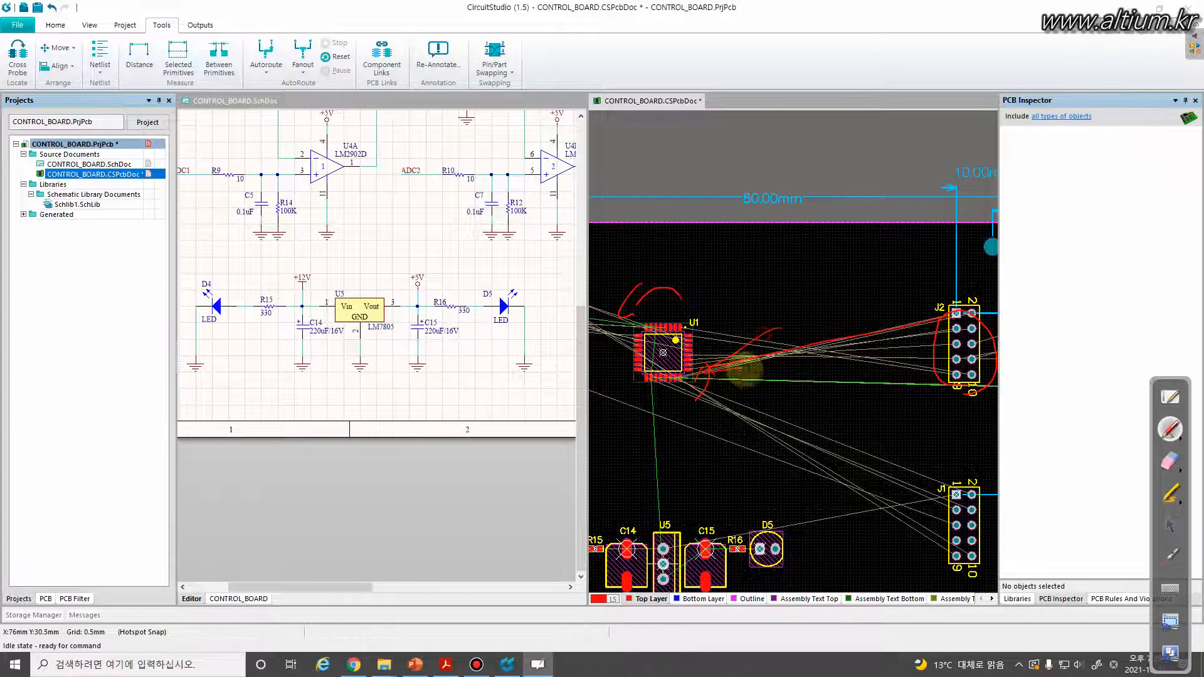
{"action": "mouse_move", "coordinate": [946, 507]}
{"action": "left_mouse_down"}
{"action": "mouse_move", "coordinate": [933, 567]}
{"action": "mouse_move", "coordinate": [977, 499]}
{"action": "left_mouse_up"}
{"action": "left_click_drag", "start_coordinate": [934, 535], "coordinate": [686, 393]}
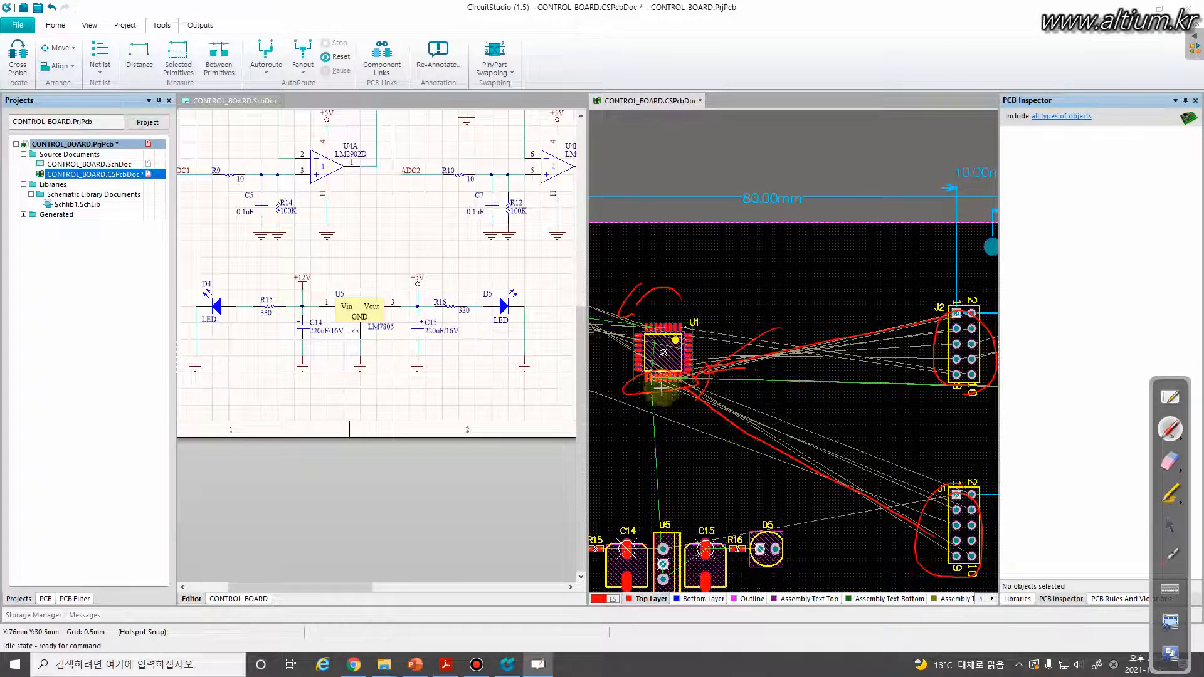
{"action": "left_click_drag", "start_coordinate": [675, 398], "coordinate": [703, 452]}
{"action": "mouse_move", "coordinate": [693, 352]}
{"action": "left_mouse_down"}
{"action": "mouse_move", "coordinate": [705, 389]}
{"action": "mouse_move", "coordinate": [694, 351]}
{"action": "mouse_move", "coordinate": [807, 322]}
{"action": "left_mouse_up"}
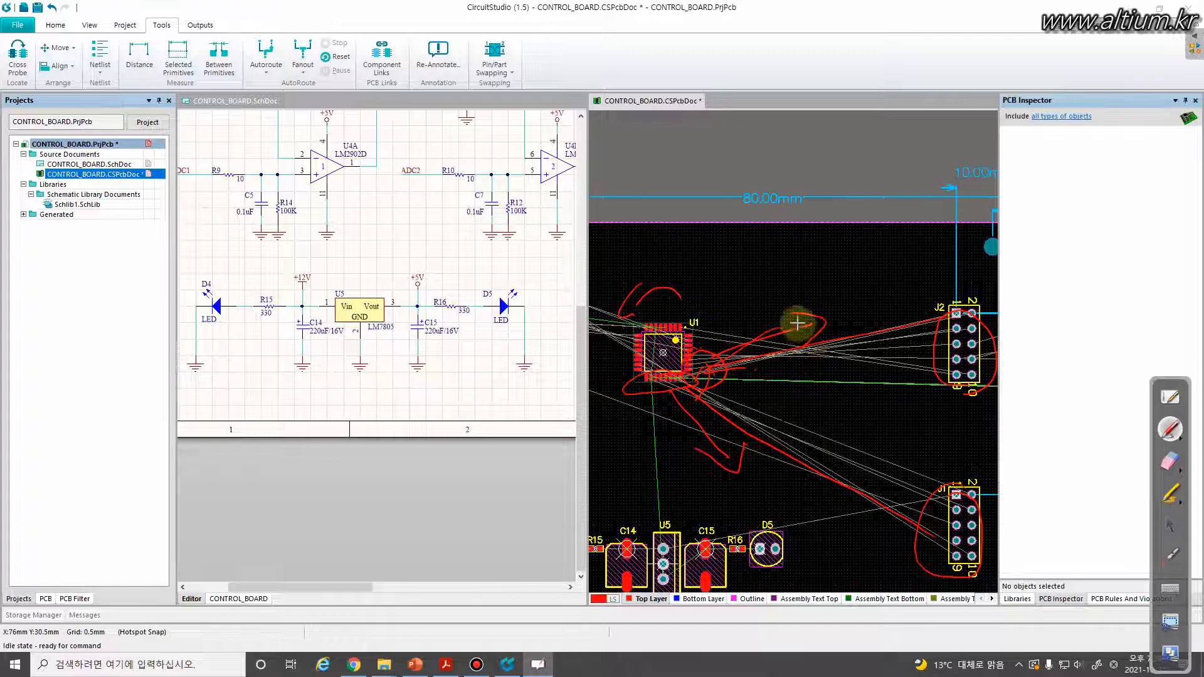
{"action": "left_click", "coordinate": [1180, 473]}
{"action": "left_click", "coordinate": [1135, 476]}
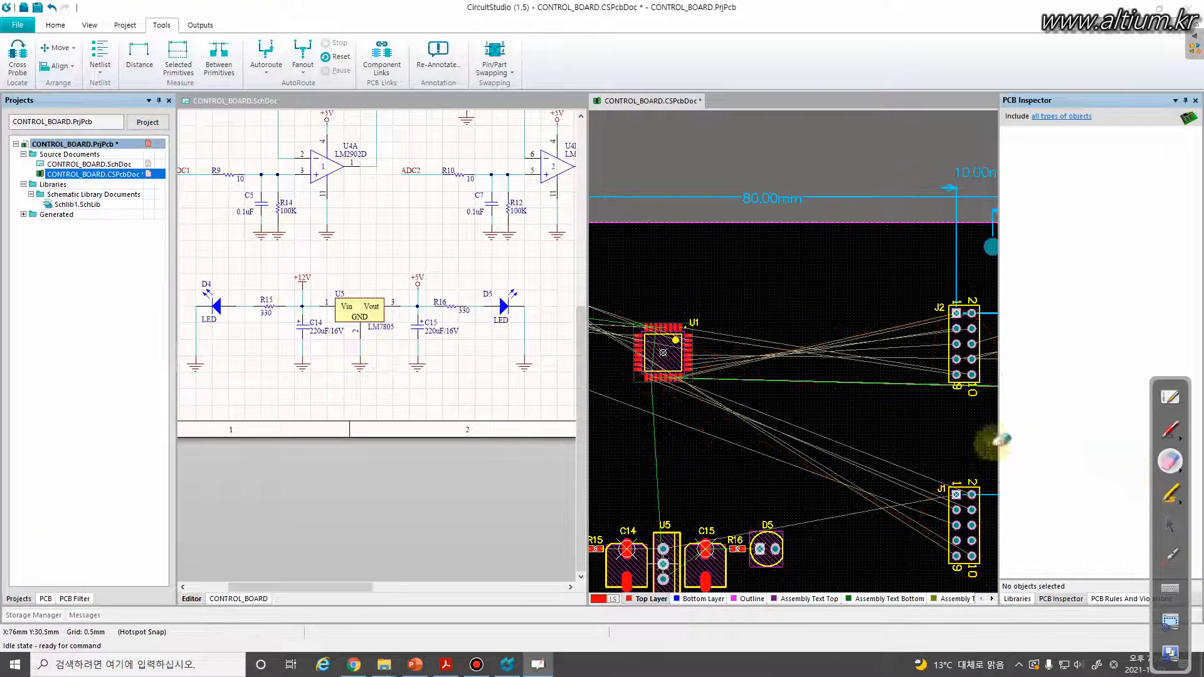
Turn U1 through its four orientations to compare its connections, and shift it slightly right and down above U5.
{"action": "mouse_move", "coordinate": [656, 382]}
{"action": "left_mouse_down"}
{"action": "mouse_move", "coordinate": [698, 363]}
{"action": "mouse_move", "coordinate": [671, 341]}
{"action": "mouse_move", "coordinate": [691, 379]}
{"action": "mouse_move", "coordinate": [674, 380]}
{"action": "left_mouse_up"}
{"action": "key", "text": "space"}
{"action": "key", "text": "space"}
{"action": "key", "text": "space"}
{"action": "key", "text": "space"}
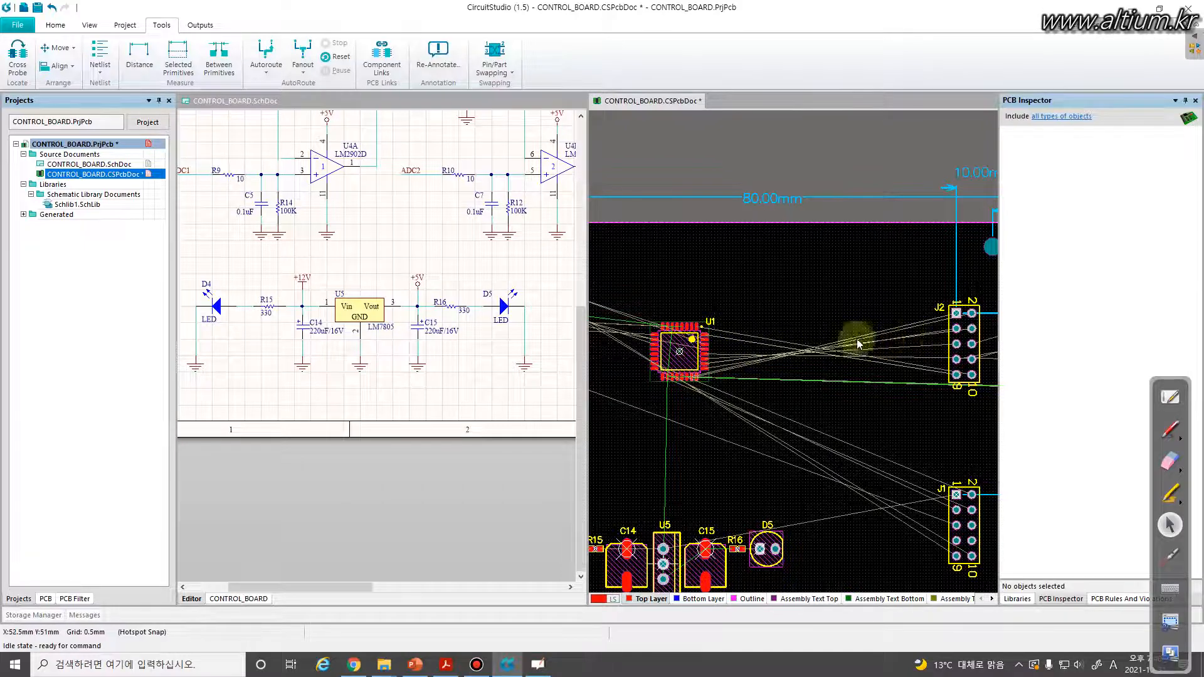
{"action": "right_click_drag", "start_coordinate": [709, 357], "coordinate": [797, 374]}
{"action": "left_click_drag", "start_coordinate": [770, 374], "coordinate": [764, 399]}
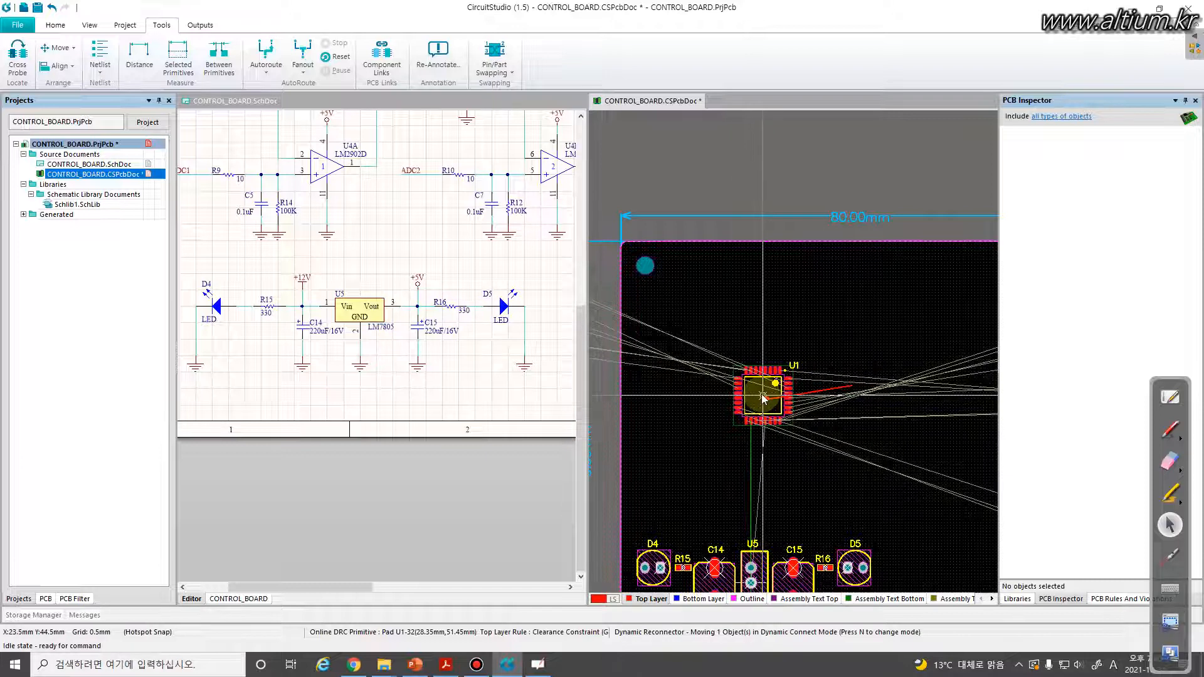
{"action": "left_click_drag", "start_coordinate": [765, 399], "coordinate": [765, 401]}
{"action": "right_click_drag", "start_coordinate": [792, 430], "coordinate": [752, 359]}
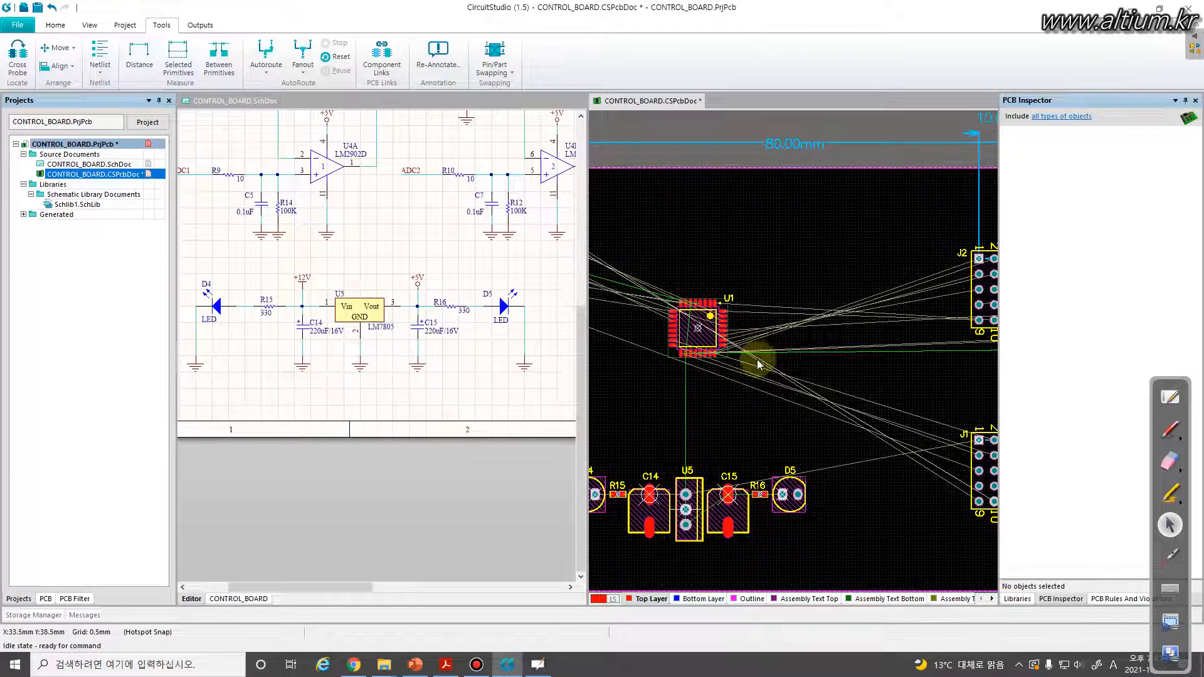
Select the power circuit components from D4 to D5 and nudge them slightly toward the board's lower-left corner.
{"action": "right_click_drag", "start_coordinate": [754, 365], "coordinate": [847, 300]}
{"action": "left_click_drag", "start_coordinate": [936, 502], "coordinate": [640, 374]}
{"action": "mouse_move", "coordinate": [745, 454]}
{"action": "left_mouse_down"}
{"action": "mouse_move", "coordinate": [811, 460]}
{"action": "mouse_move", "coordinate": [738, 455]}
{"action": "left_mouse_up"}
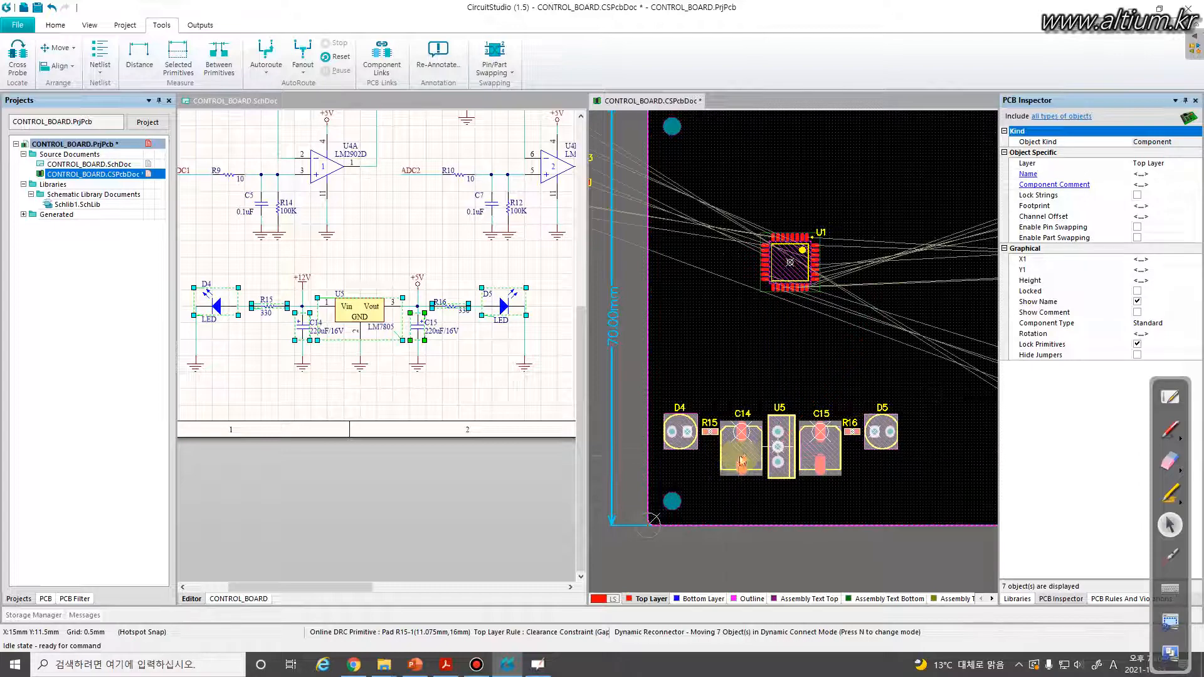
{"action": "left_click", "coordinate": [784, 505]}
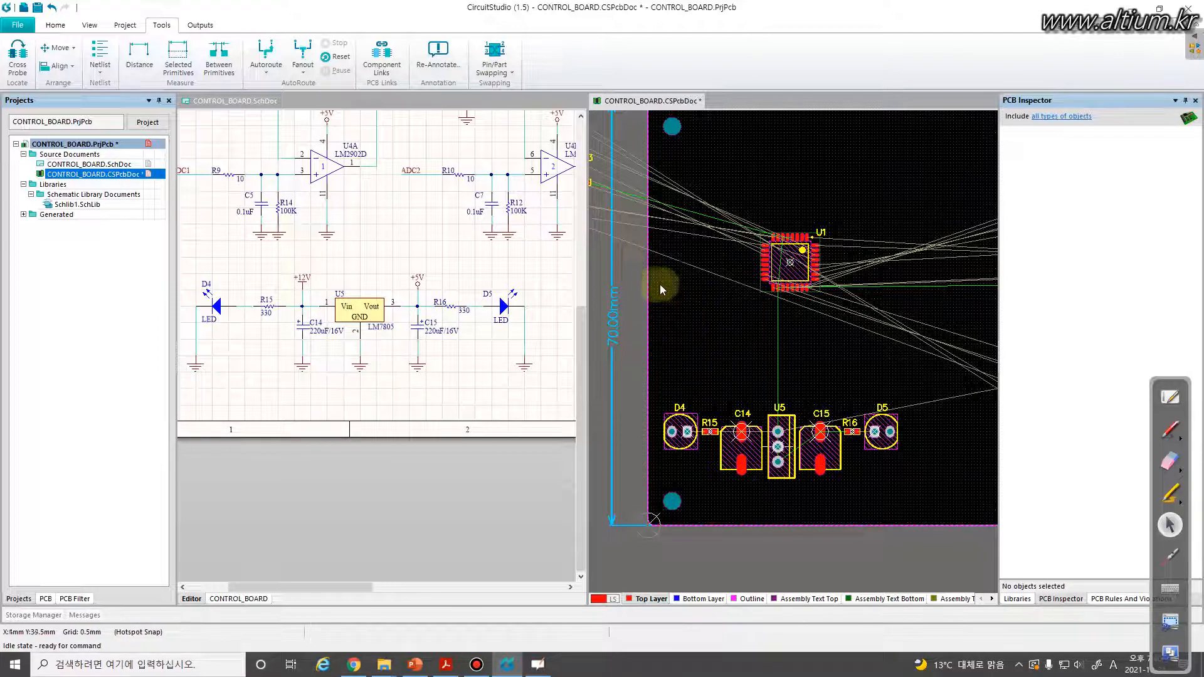
Select Y1, C1 and C3 in the schematic and arrange those components inside a small rectangular area at U1's upper left on the PCB.
{"action": "left_click", "coordinate": [419, 212]}
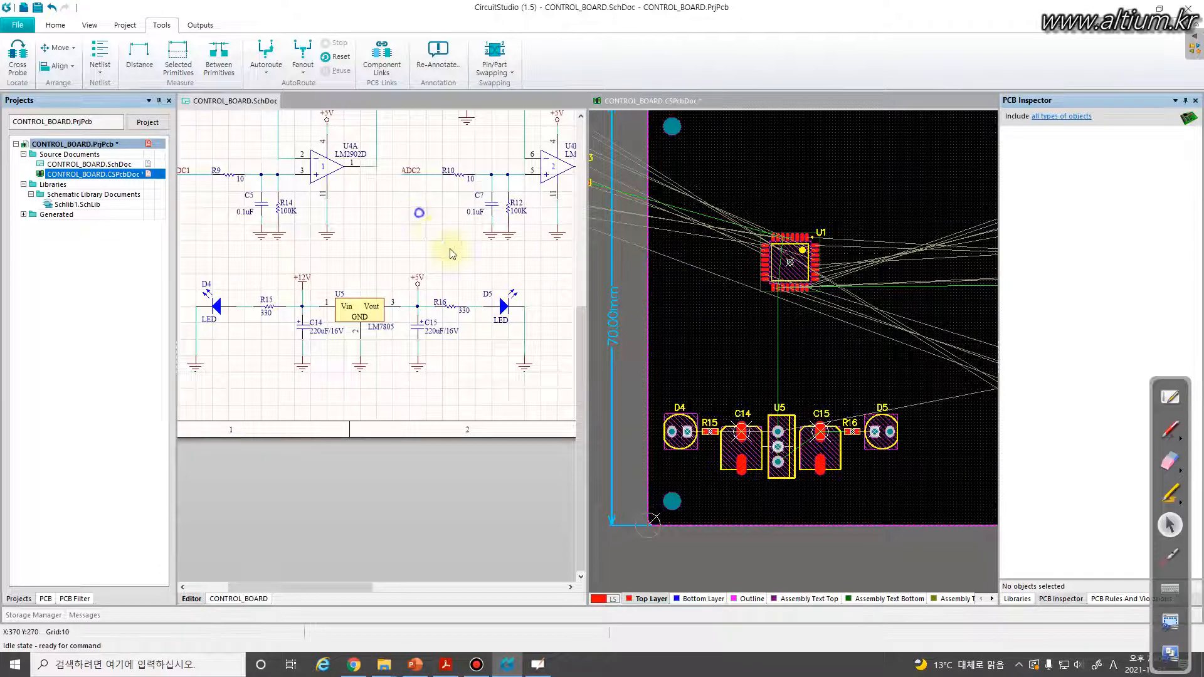
{"action": "scroll", "coordinate": [426, 238], "scroll_direction": "up", "scroll_amount": 6}
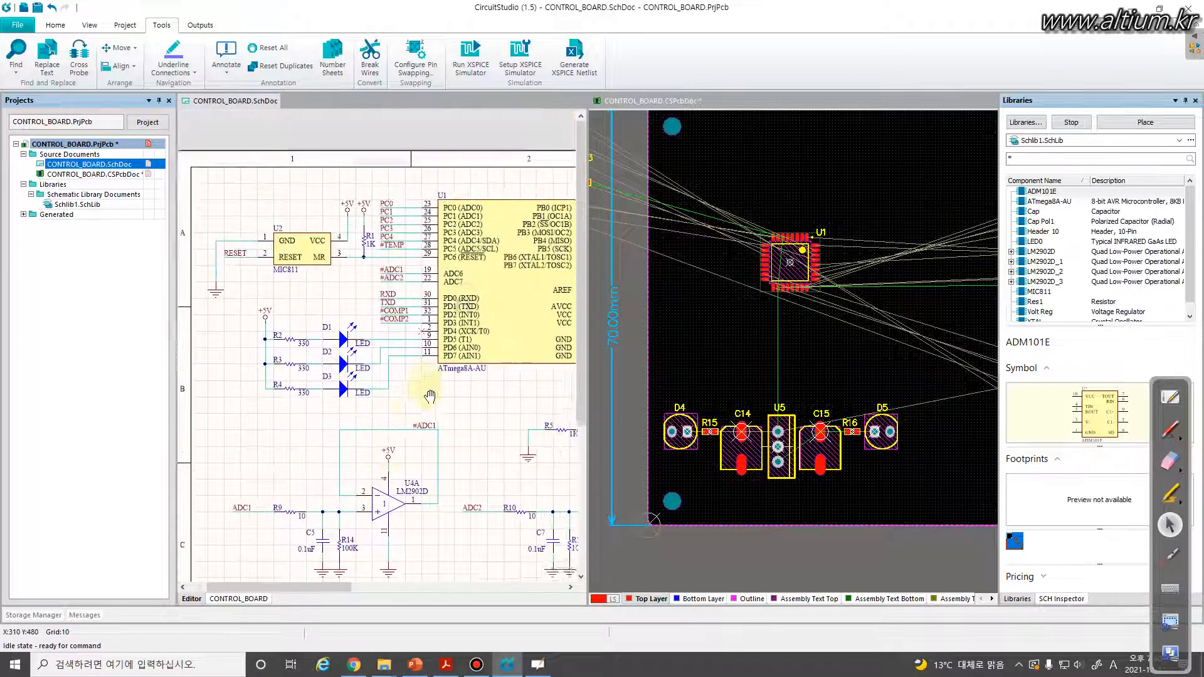
{"action": "scroll", "coordinate": [336, 367], "scroll_direction": "right", "scroll_amount": 4, "text": "shift"}
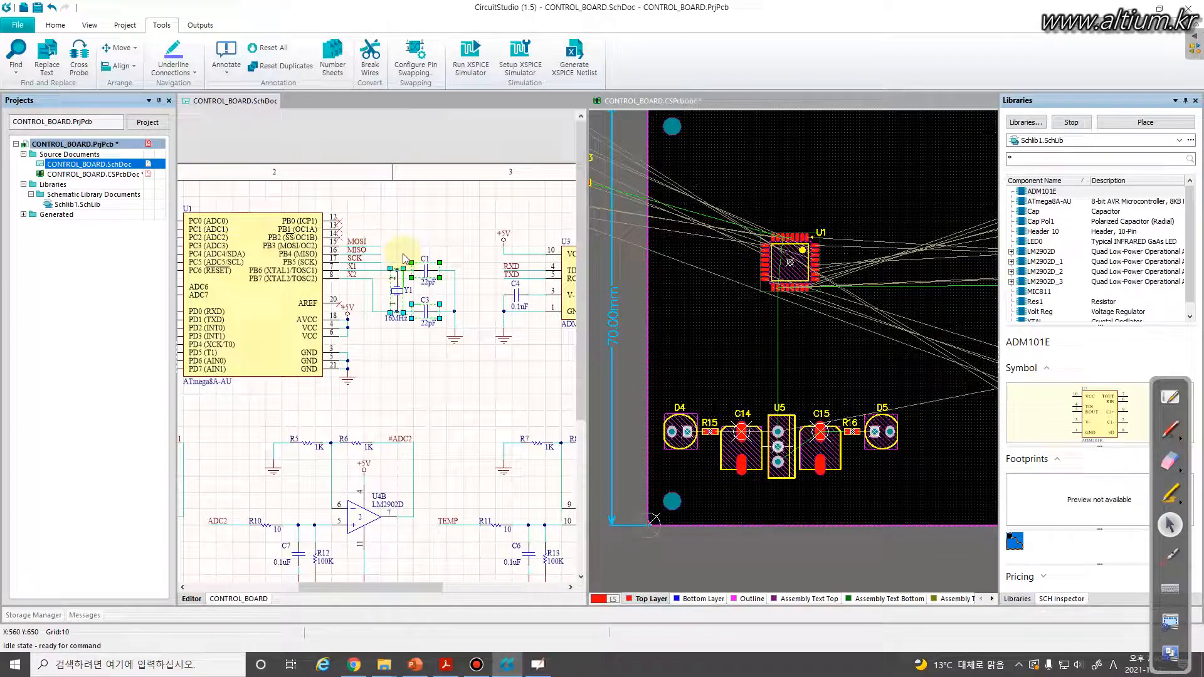
{"action": "left_click", "coordinate": [732, 307]}
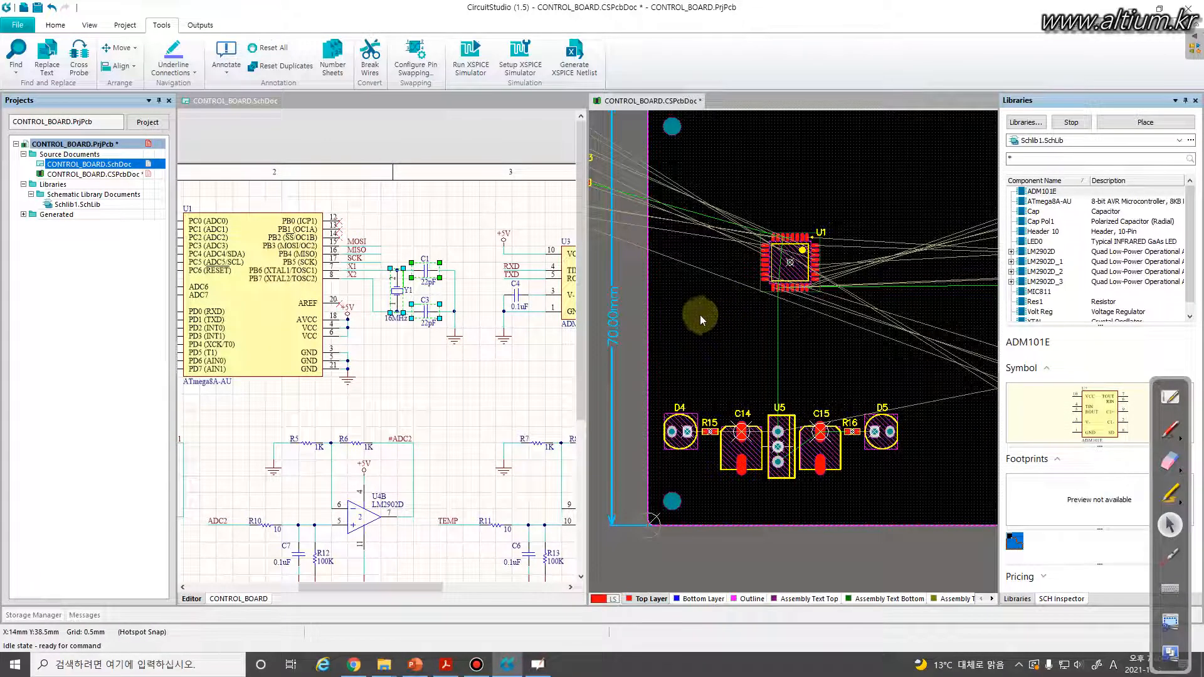
{"action": "key", "text": "t"}
{"action": "key", "text": "o"}
{"action": "key", "text": "l"}
{"action": "left_click", "coordinate": [708, 190]}
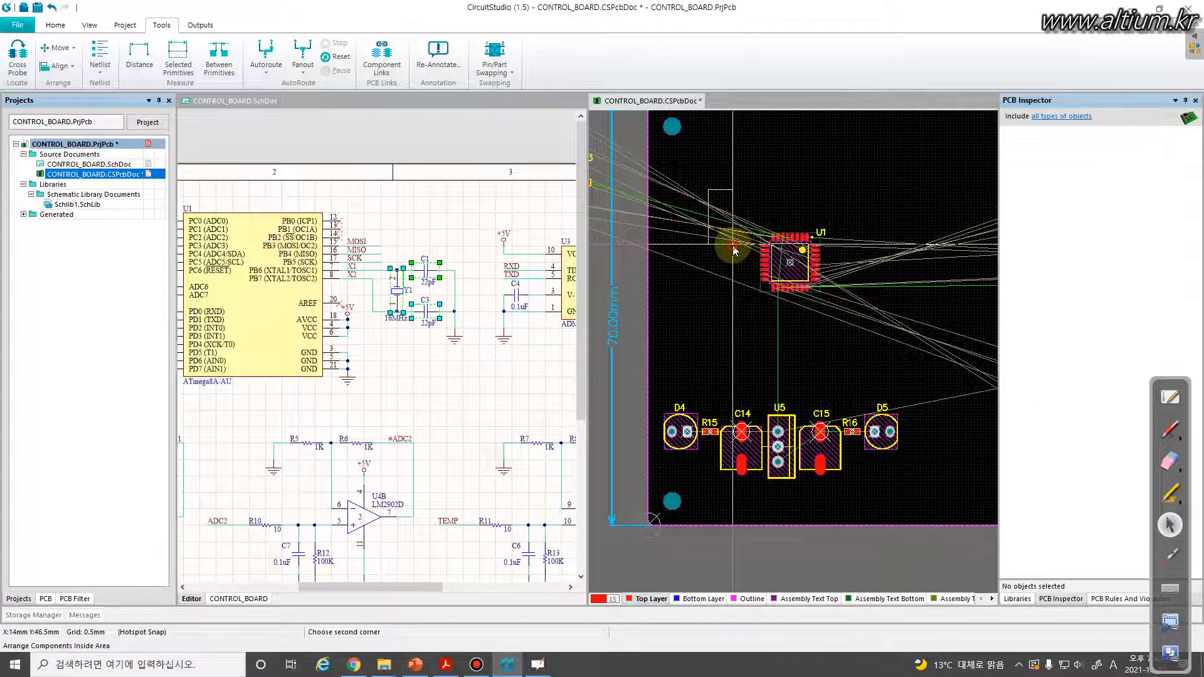
{"action": "left_click", "coordinate": [733, 250]}
Place crystal Y1 just above U1, with C3 and C1 side by side at the crystal's lower left.
{"action": "left_click_drag", "start_coordinate": [756, 257], "coordinate": [779, 182]}
{"action": "left_click", "coordinate": [784, 219]}
{"action": "scroll", "coordinate": [787, 223], "scroll_direction": "up", "scroll_amount": 3, "text": "ctrl"}
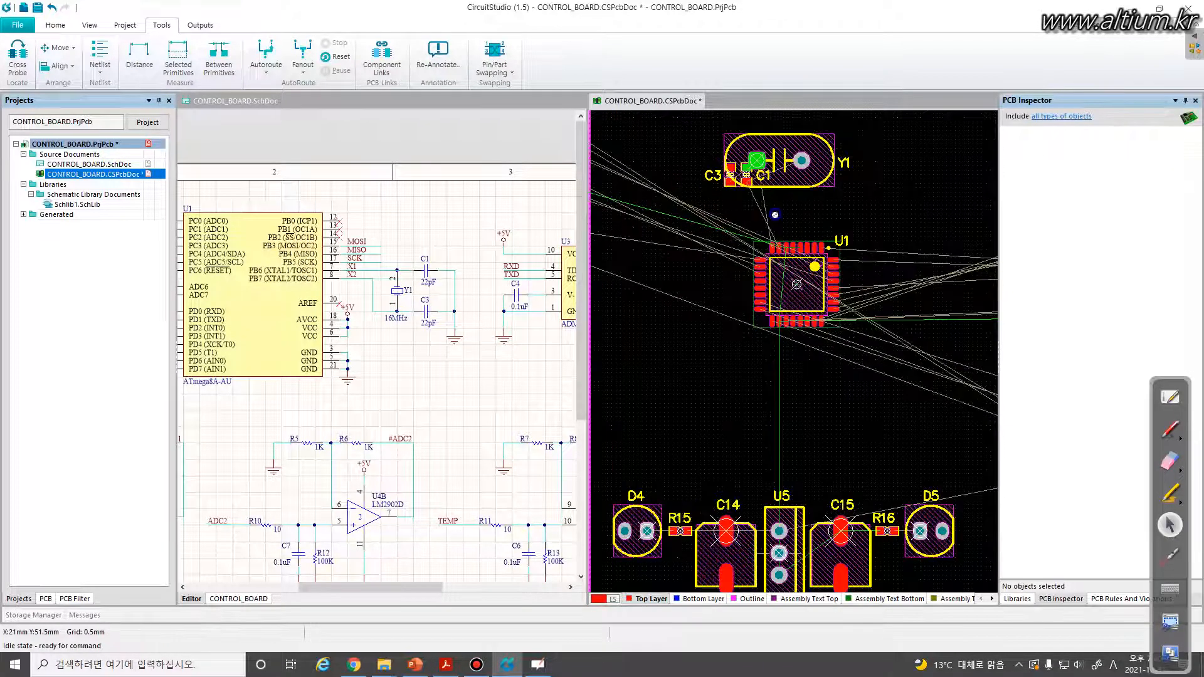
{"action": "right_click_drag", "start_coordinate": [791, 224], "coordinate": [835, 296]}
{"action": "left_click_drag", "start_coordinate": [721, 194], "coordinate": [654, 302]}
{"action": "left_click", "coordinate": [747, 332]}
{"action": "left_click_drag", "start_coordinate": [827, 232], "coordinate": [782, 219]}
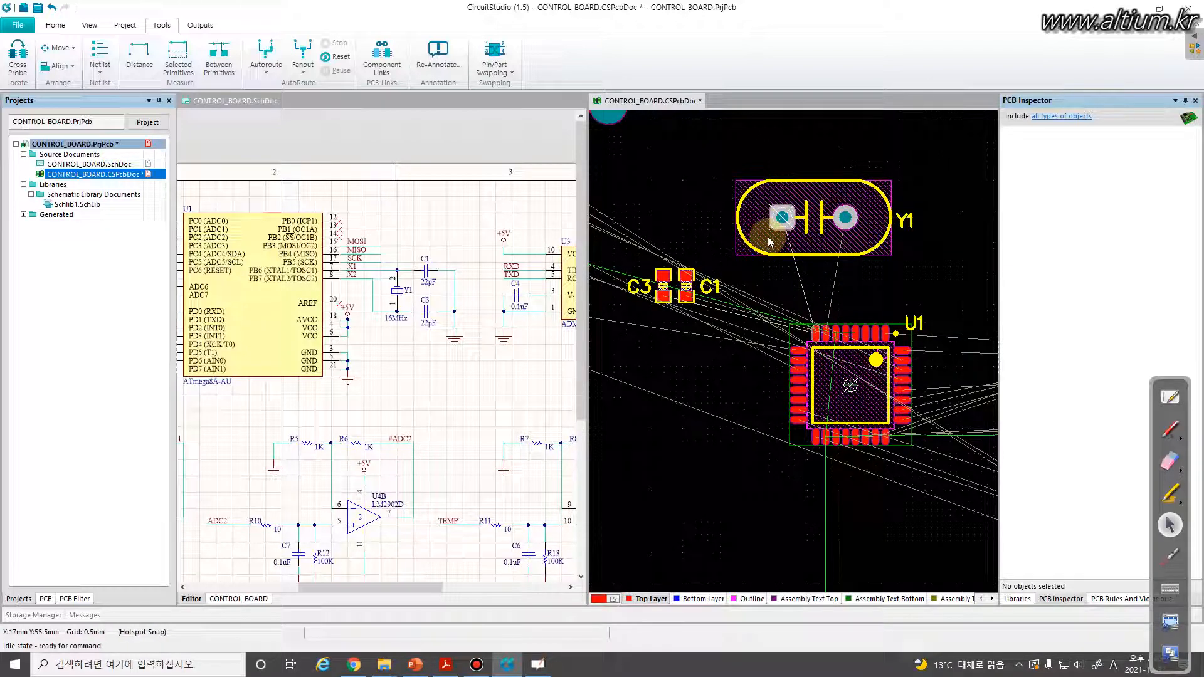
Examine U1's VCC, AVCC and GND pins in the schematic, along with the separate row of 0.1uF capacitors.
{"action": "left_click", "coordinate": [334, 353]}
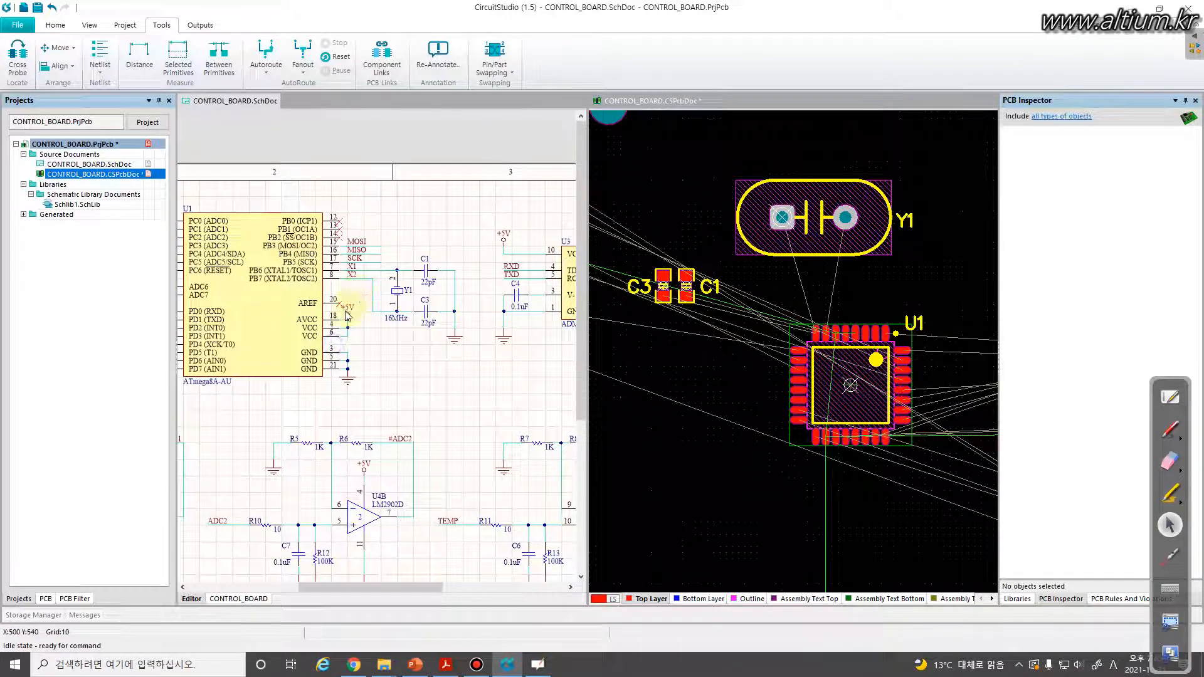
{"action": "scroll", "coordinate": [333, 308], "scroll_direction": "up", "scroll_amount": 5, "text": "ctrl"}
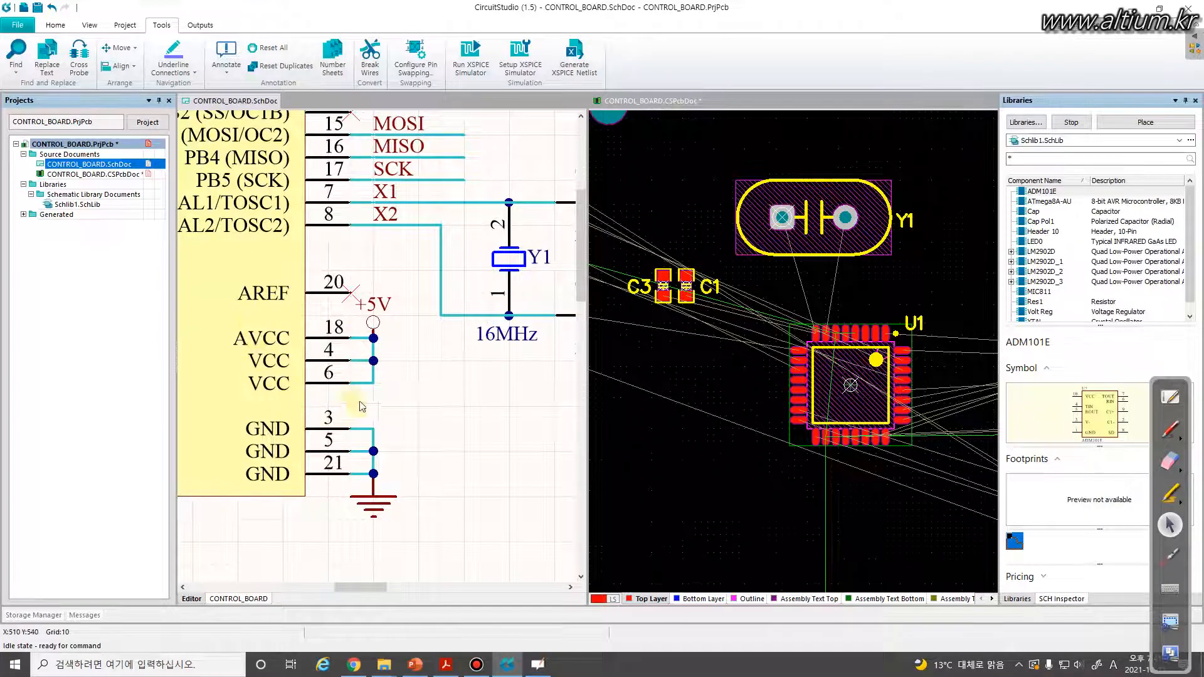
{"action": "middle_click_drag", "start_coordinate": [355, 395], "coordinate": [358, 416]}
{"action": "right_click_drag", "start_coordinate": [403, 466], "coordinate": [359, 338]}
{"action": "middle_click_drag", "start_coordinate": [412, 471], "coordinate": [411, 459]}
{"action": "middle_click_drag", "start_coordinate": [356, 420], "coordinate": [354, 447]}
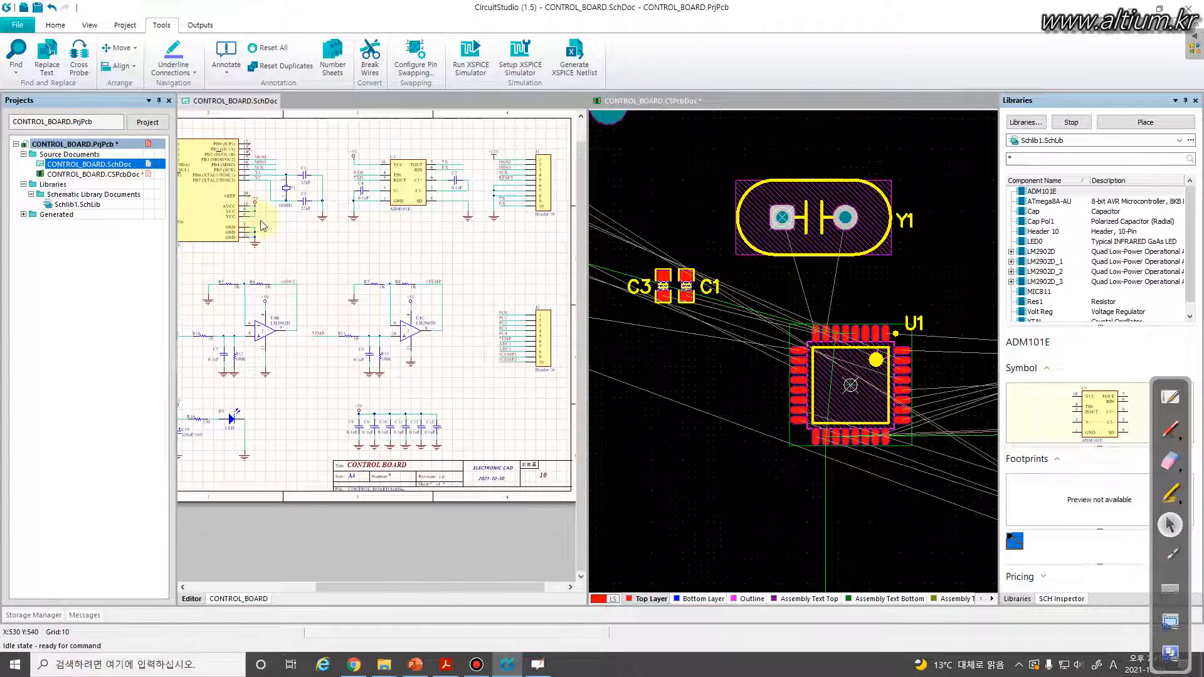
Pull C8, C9 and C10 out of the off-board capacitors and gather them in a row below C13.
{"action": "left_click", "coordinate": [694, 356]}
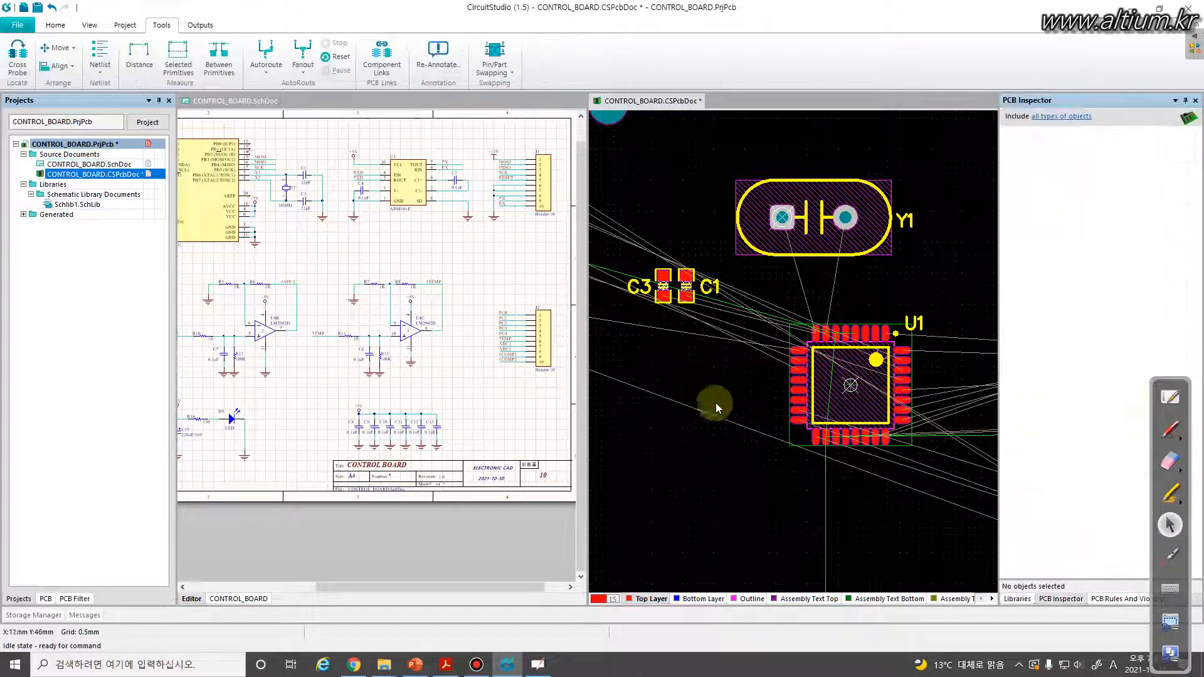
{"action": "middle_click_drag", "start_coordinate": [730, 371], "coordinate": [734, 380]}
{"action": "right_click_drag", "start_coordinate": [909, 422], "coordinate": [727, 355]}
{"action": "right_click_drag", "start_coordinate": [885, 379], "coordinate": [779, 357]}
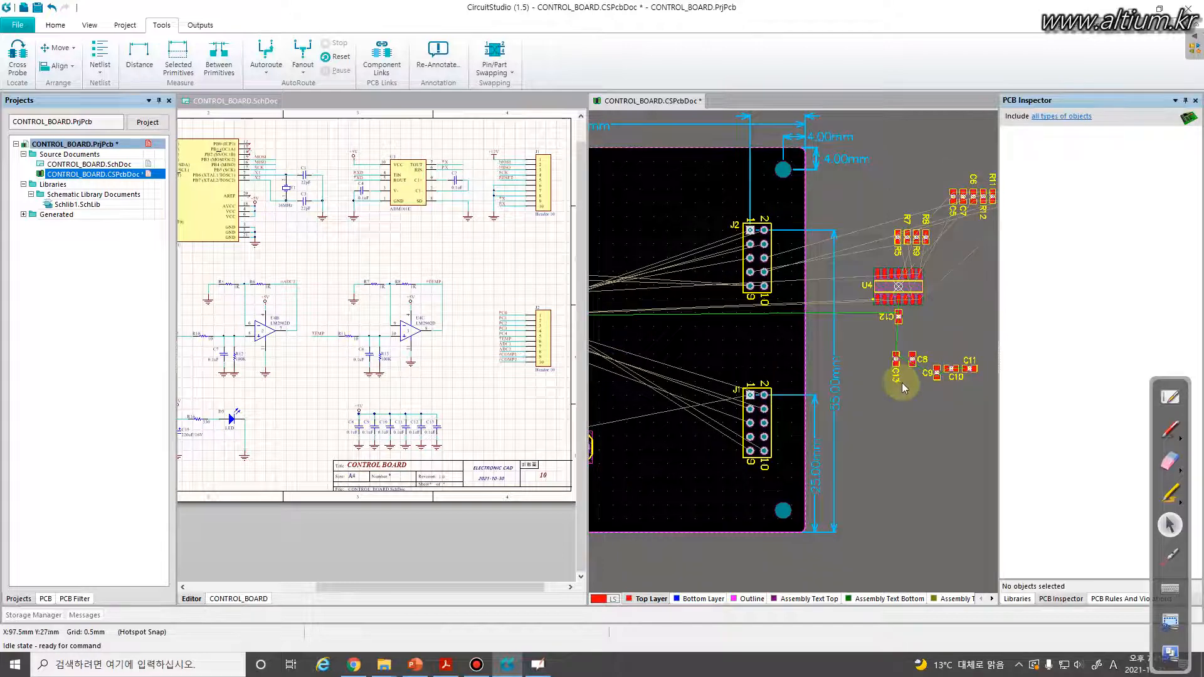
{"action": "right_click_drag", "start_coordinate": [902, 384], "coordinate": [873, 351]}
{"action": "middle_click_drag", "start_coordinate": [871, 340], "coordinate": [870, 314]}
{"action": "right_click_drag", "start_coordinate": [889, 359], "coordinate": [821, 357]}
{"action": "left_click_drag", "start_coordinate": [831, 323], "coordinate": [812, 444]}
{"action": "left_click_drag", "start_coordinate": [887, 344], "coordinate": [868, 428]}
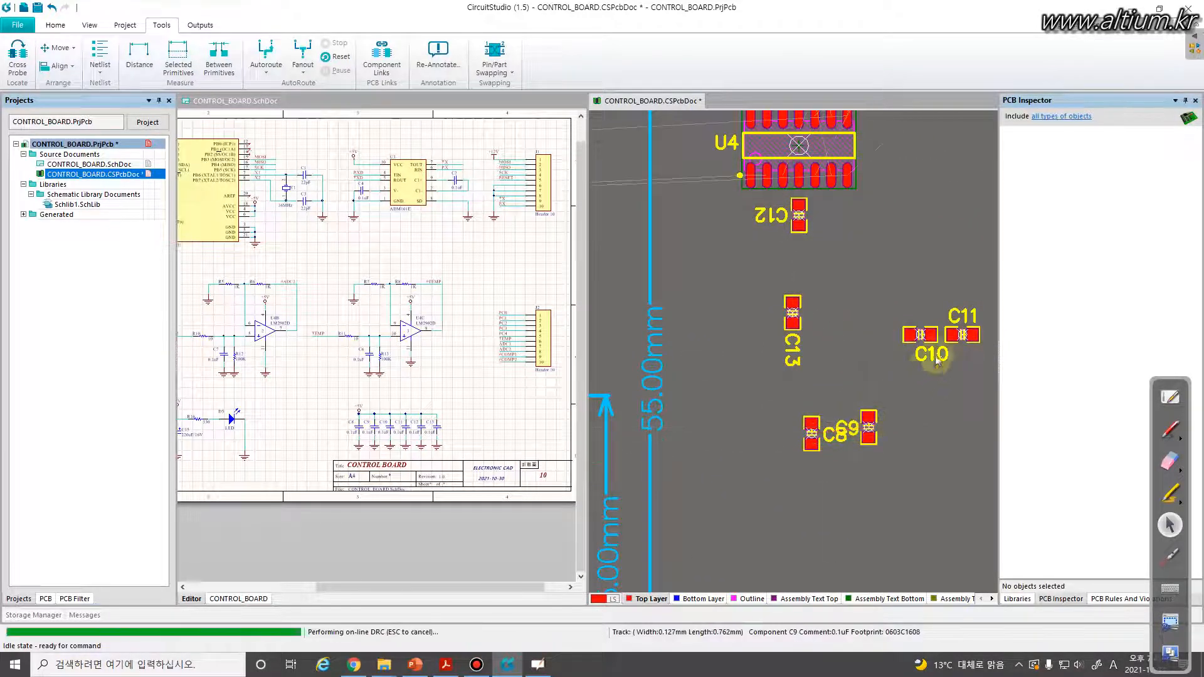
{"action": "left_click_drag", "start_coordinate": [920, 334], "coordinate": [908, 433]}
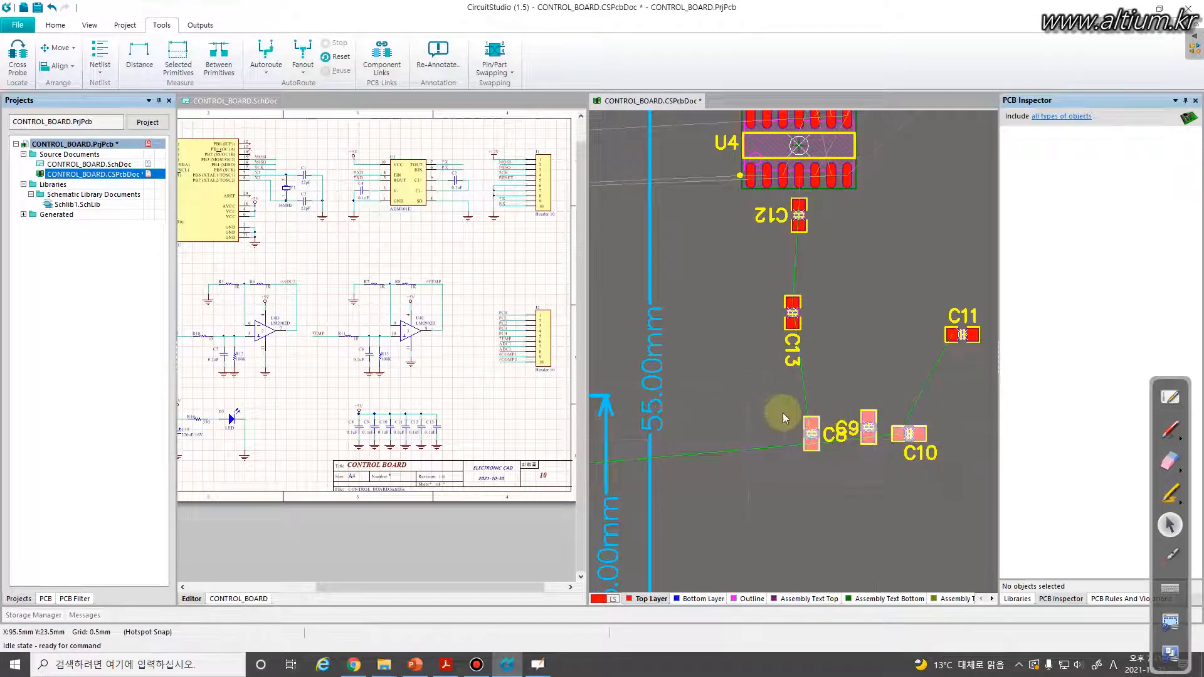
Move C8, C9 and C10 together onto the board, between U1 and the U5 power circuit row.
{"action": "scroll", "coordinate": [783, 414], "scroll_direction": "down", "scroll_amount": 3, "text": "ctrl"}
{"action": "left_click_drag", "start_coordinate": [795, 423], "coordinate": [753, 376]}
{"action": "left_click", "coordinate": [729, 372]}
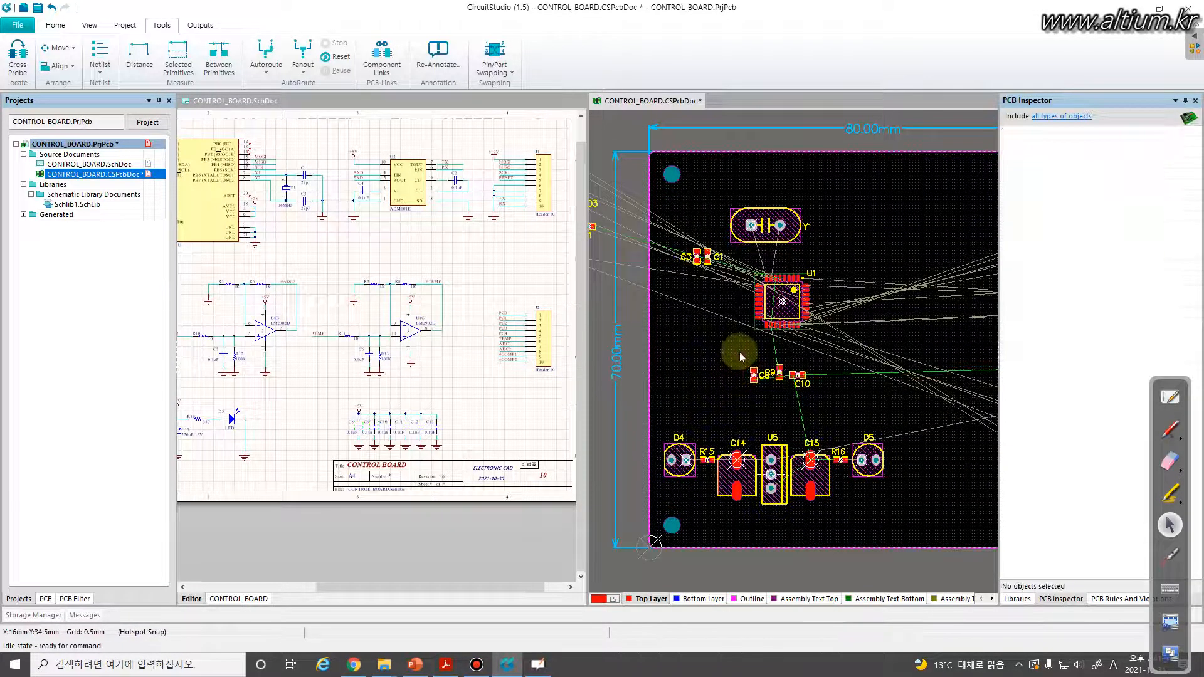
Check U1's supply pins 18, 4 and 6 in the schematic, and highlight the +5V net around U1 on the PCB.
{"action": "left_click", "coordinate": [308, 249]}
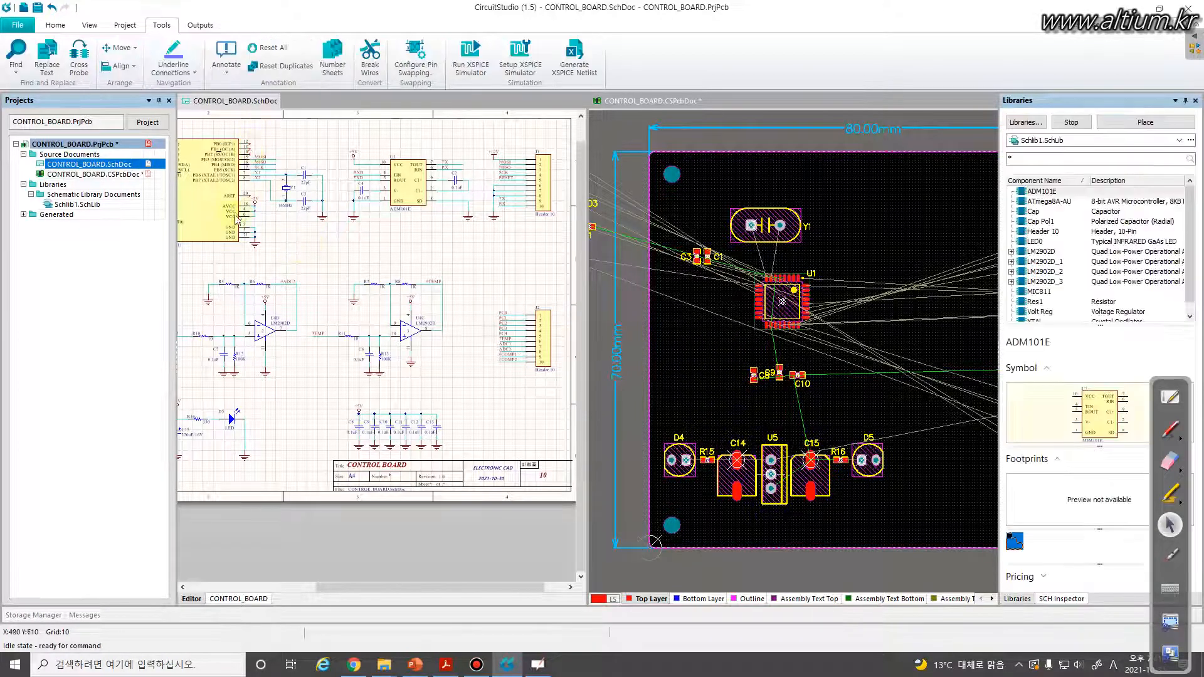
{"action": "scroll", "coordinate": [317, 254], "scroll_direction": "up", "scroll_amount": 5, "text": "ctrl"}
{"action": "right_click_drag", "start_coordinate": [321, 259], "coordinate": [374, 289]}
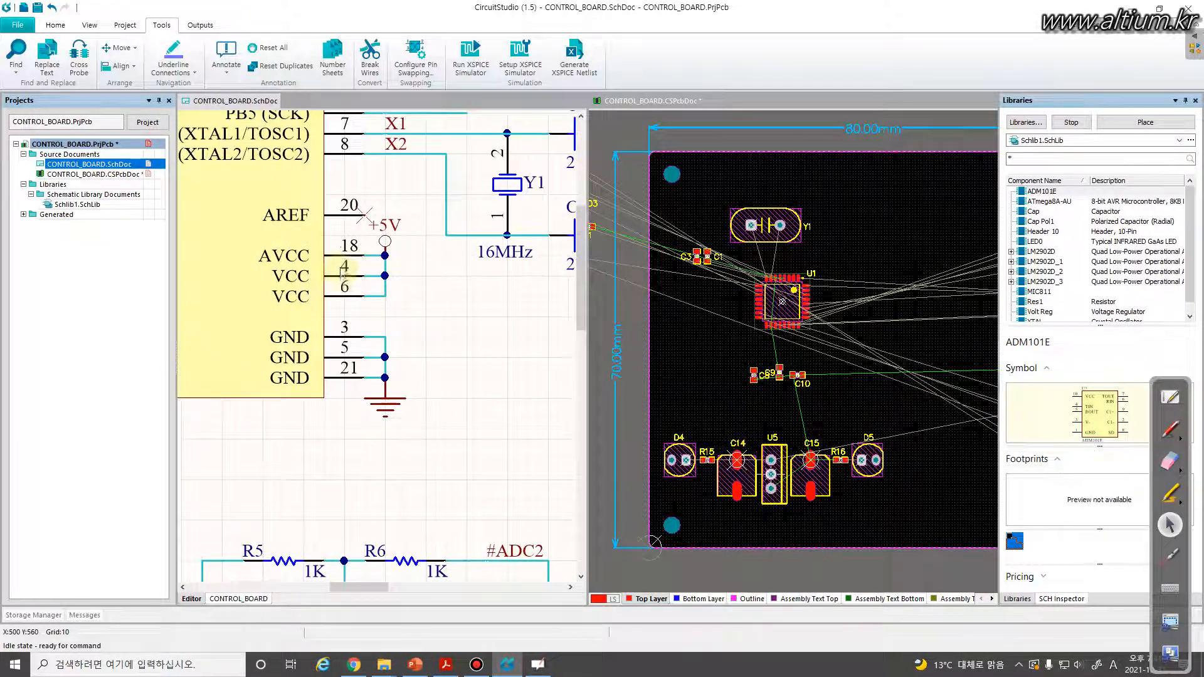
{"action": "left_click", "coordinate": [753, 365]}
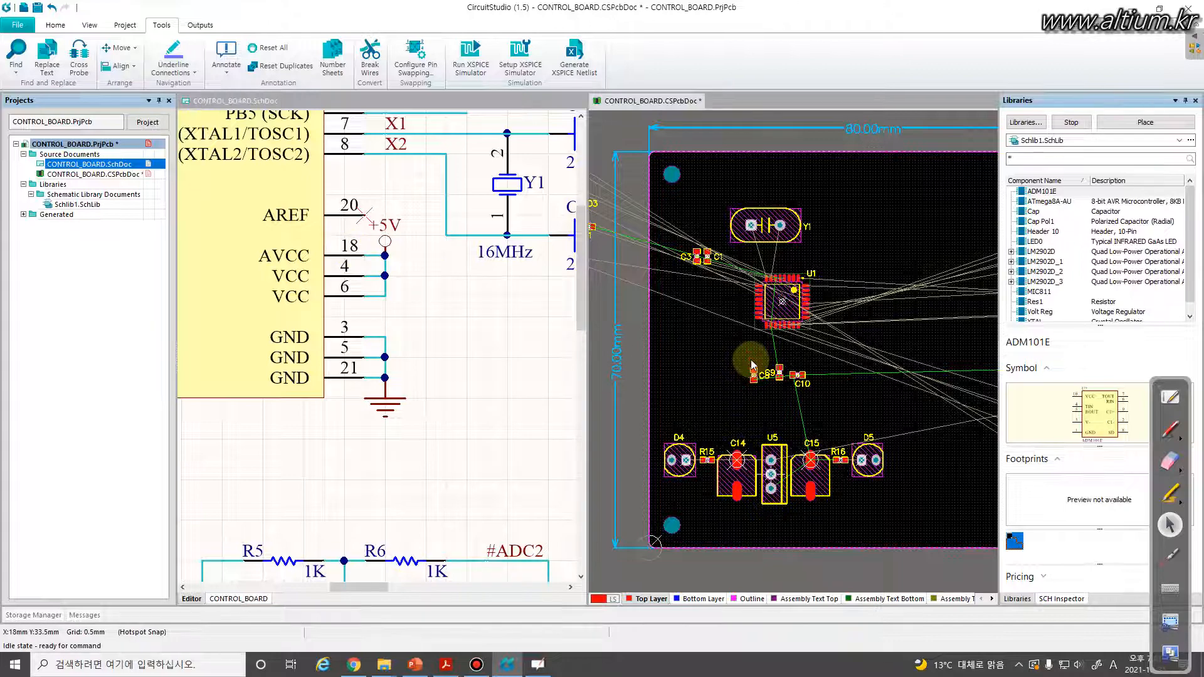
{"action": "scroll", "coordinate": [778, 356], "scroll_direction": "up", "scroll_amount": 4, "text": "ctrl"}
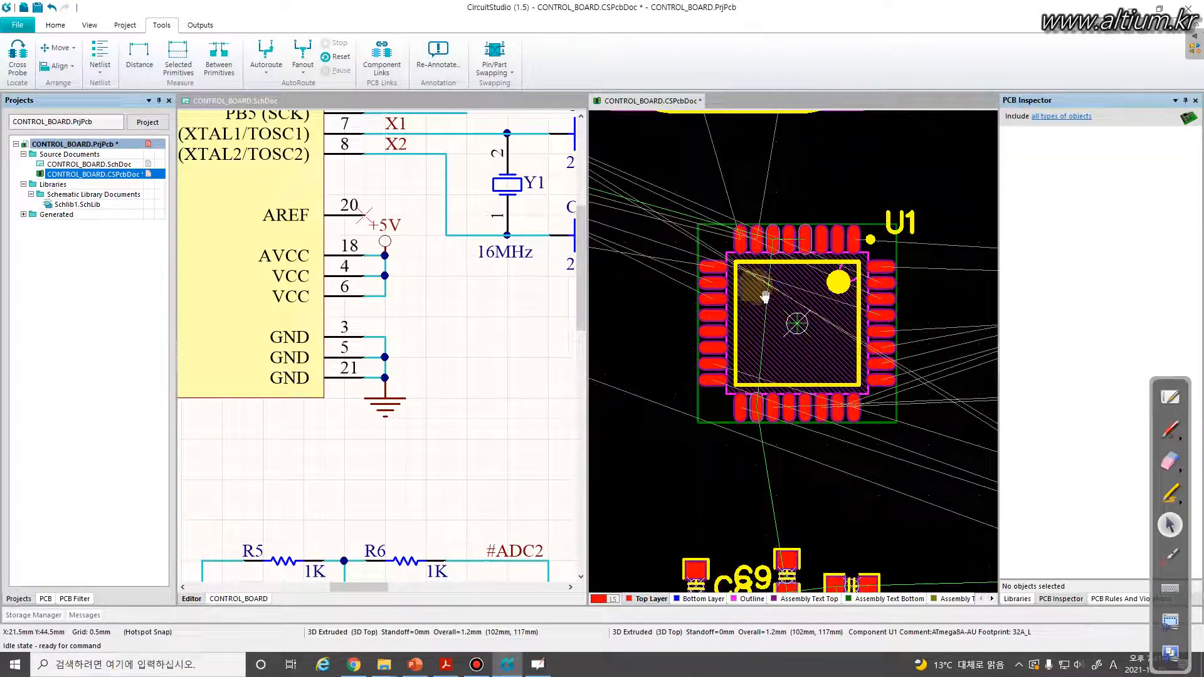
{"action": "scroll", "coordinate": [725, 294], "scroll_direction": "down", "scroll_amount": 2}
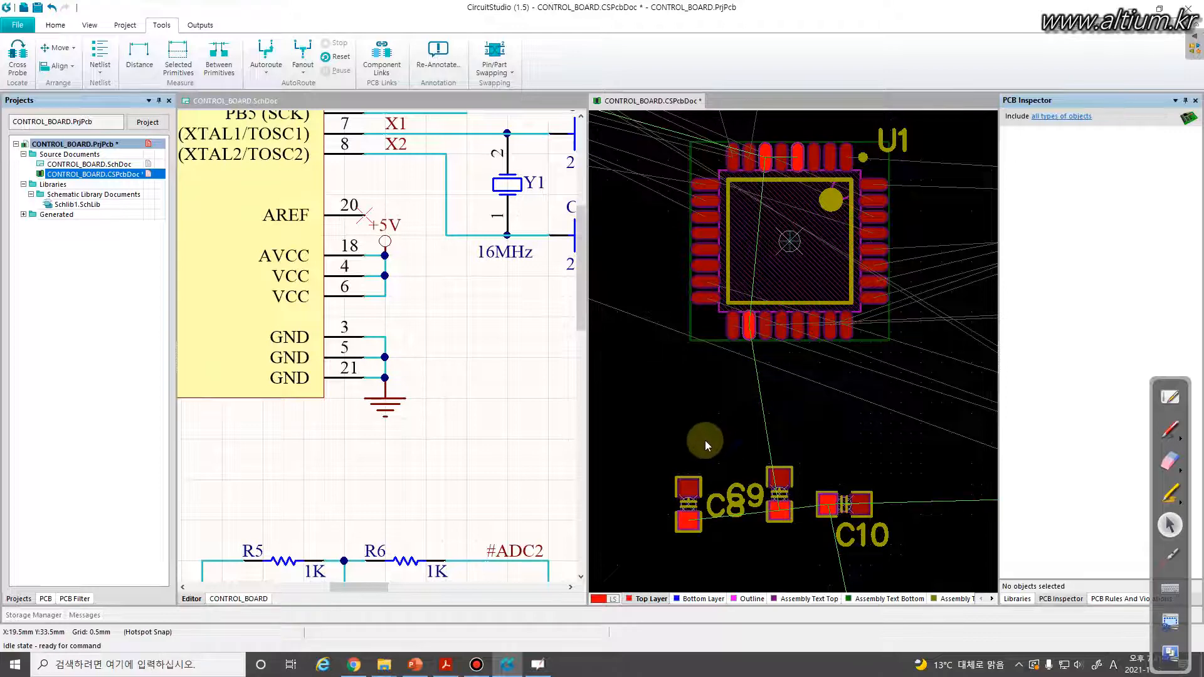
Place C8, rotated 180 degrees, below U1 and C9 and C10 upright above U1 at its +5V pins, and clear the net highlighting.
{"action": "left_click_drag", "start_coordinate": [688, 501], "coordinate": [750, 401]}
{"action": "key", "text": "space"}
{"action": "key", "text": "space"}
{"action": "left_click_drag", "start_coordinate": [779, 496], "coordinate": [770, 223]}
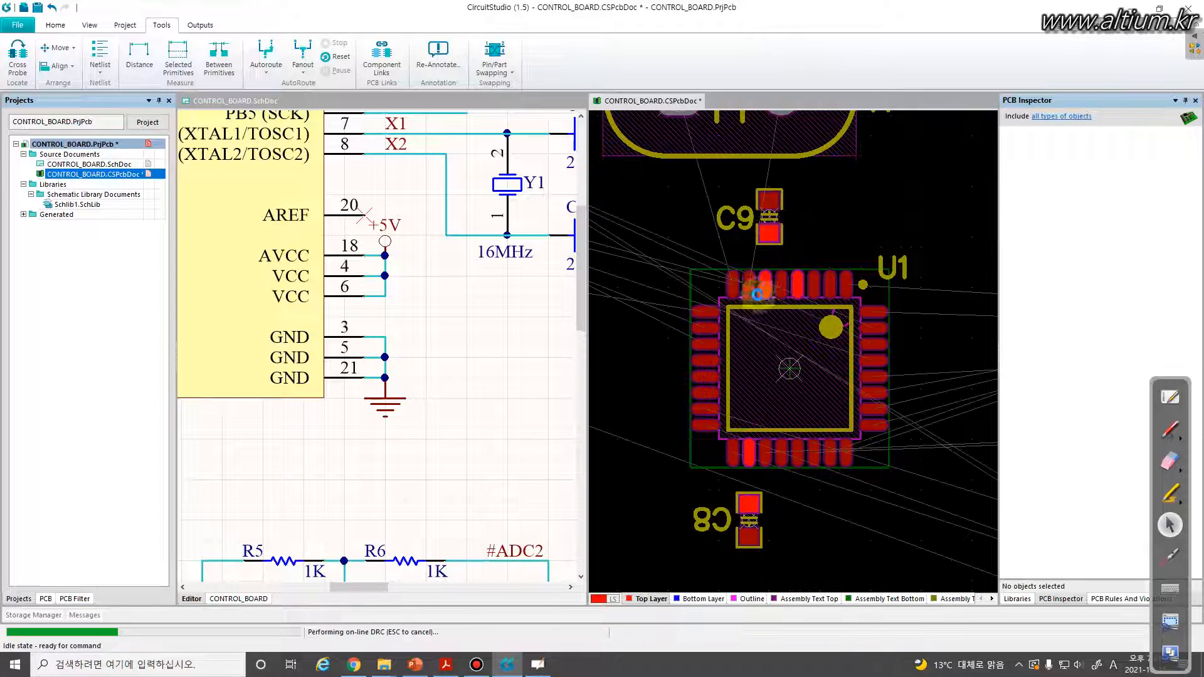
{"action": "right_click_drag", "start_coordinate": [761, 407], "coordinate": [728, 294]}
{"action": "left_click_drag", "start_coordinate": [808, 513], "coordinate": [771, 238]}
{"action": "key", "text": "space"}
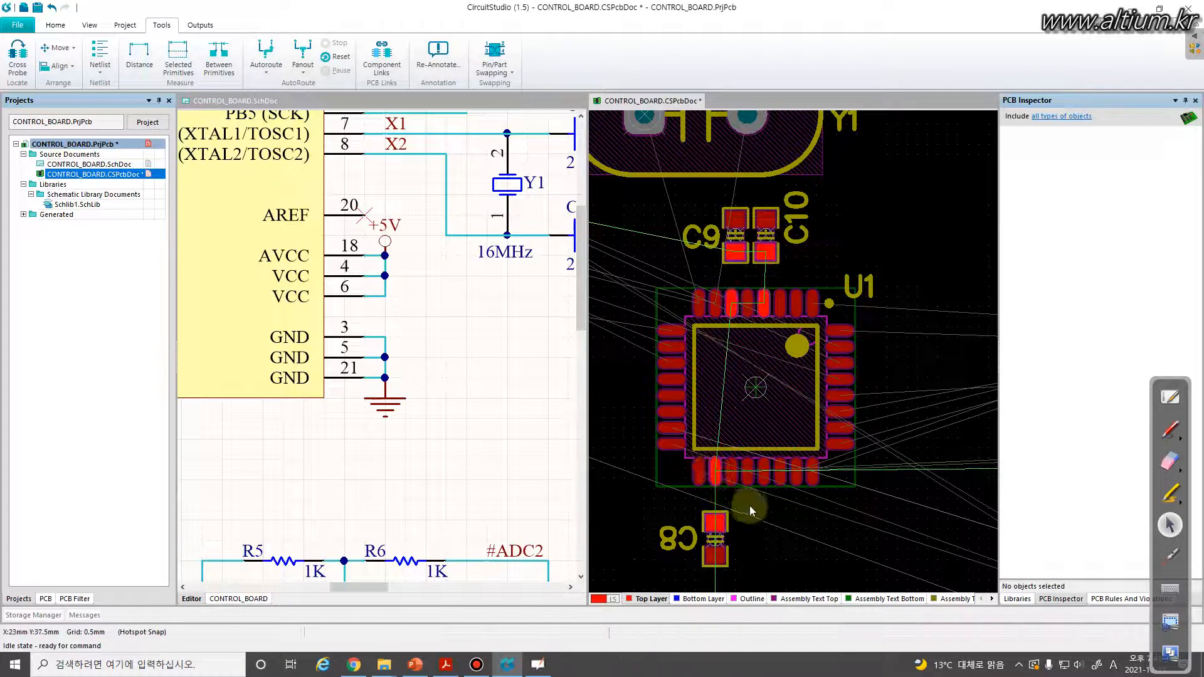
{"action": "left_click", "coordinate": [765, 506], "text": "ctrl"}
Route a straight vertical X1 track about 4.85 mm long from U1's pin 7 up past C9.
{"action": "right_click_drag", "start_coordinate": [779, 472], "coordinate": [834, 542]}
{"action": "scroll", "coordinate": [796, 376], "scroll_direction": "up", "scroll_amount": 3, "text": "ctrl"}
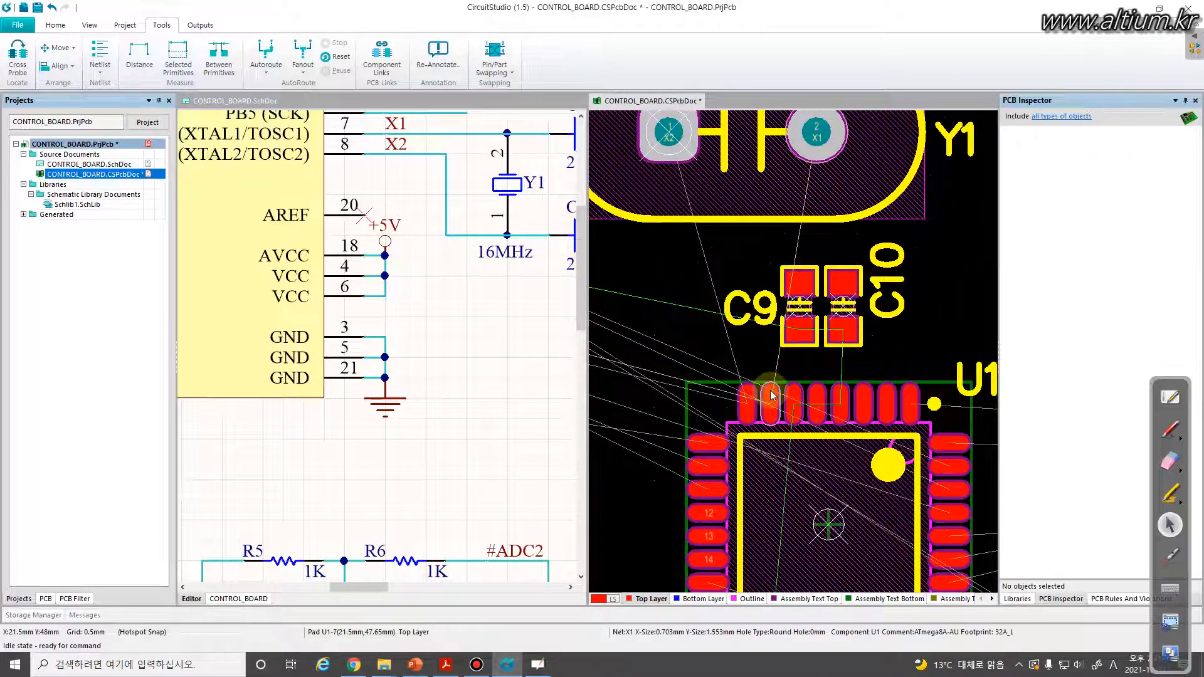
{"action": "key", "text": "ctrl+w"}
{"action": "left_click", "coordinate": [770, 403]}
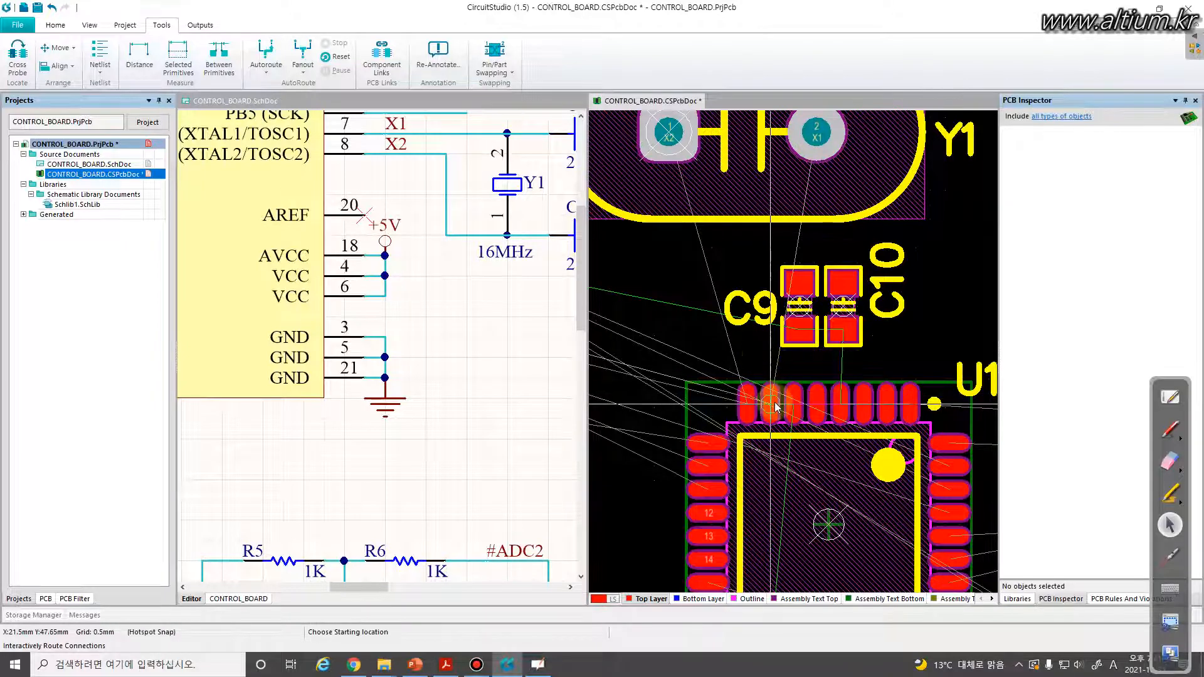
{"action": "left_click", "coordinate": [770, 269]}
{"action": "right_click", "coordinate": [769, 270]}
{"action": "right_click", "coordinate": [766, 326]}
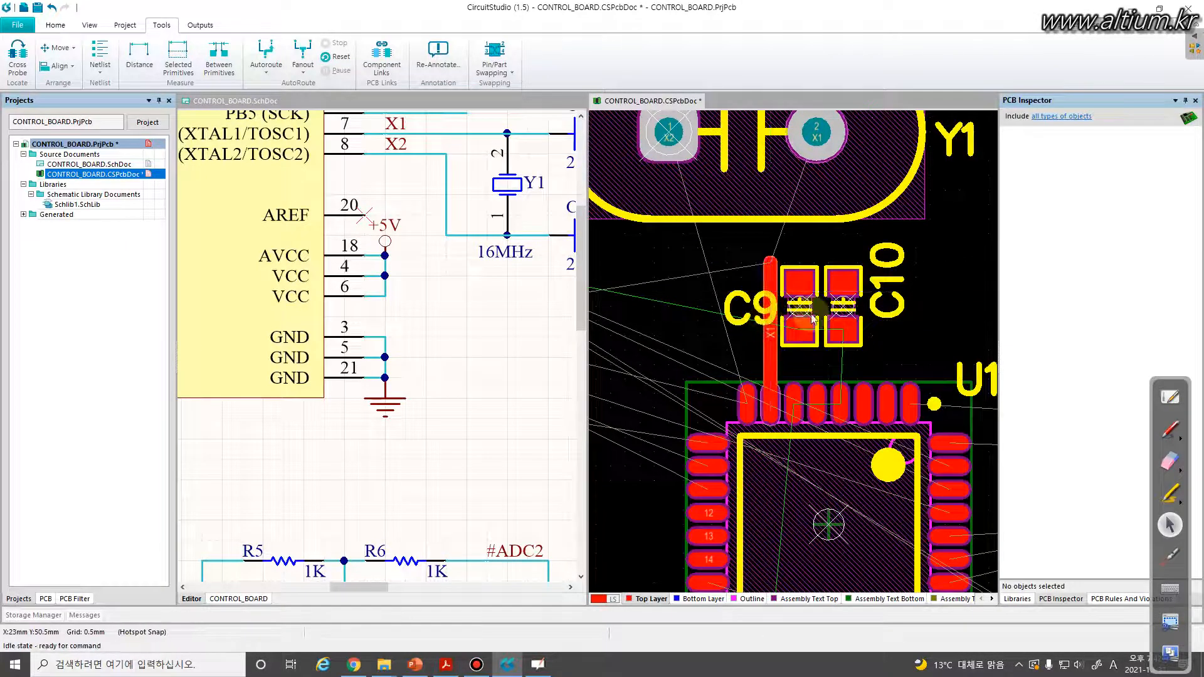
Delete the vertical X1 track at U1's pin 7 beside C9.
{"action": "left_click_drag", "start_coordinate": [802, 311], "coordinate": [797, 310]}
{"action": "left_click", "coordinate": [770, 339]}
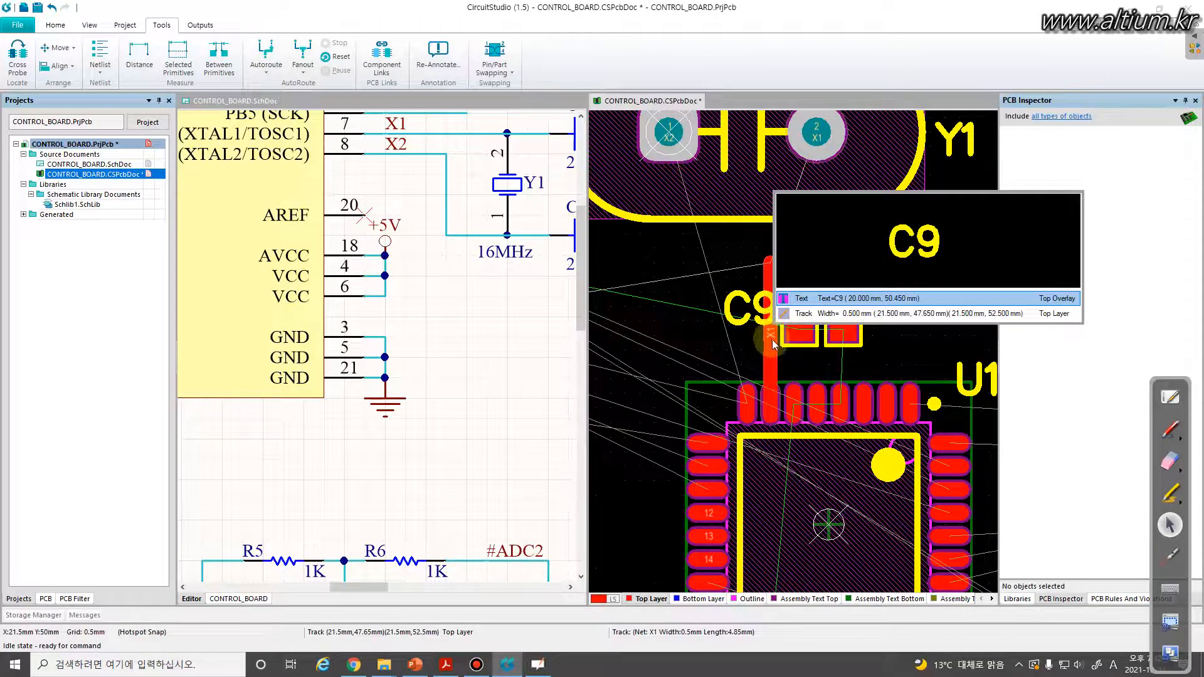
{"action": "left_click", "coordinate": [775, 355]}
{"action": "key", "text": "Delete"}
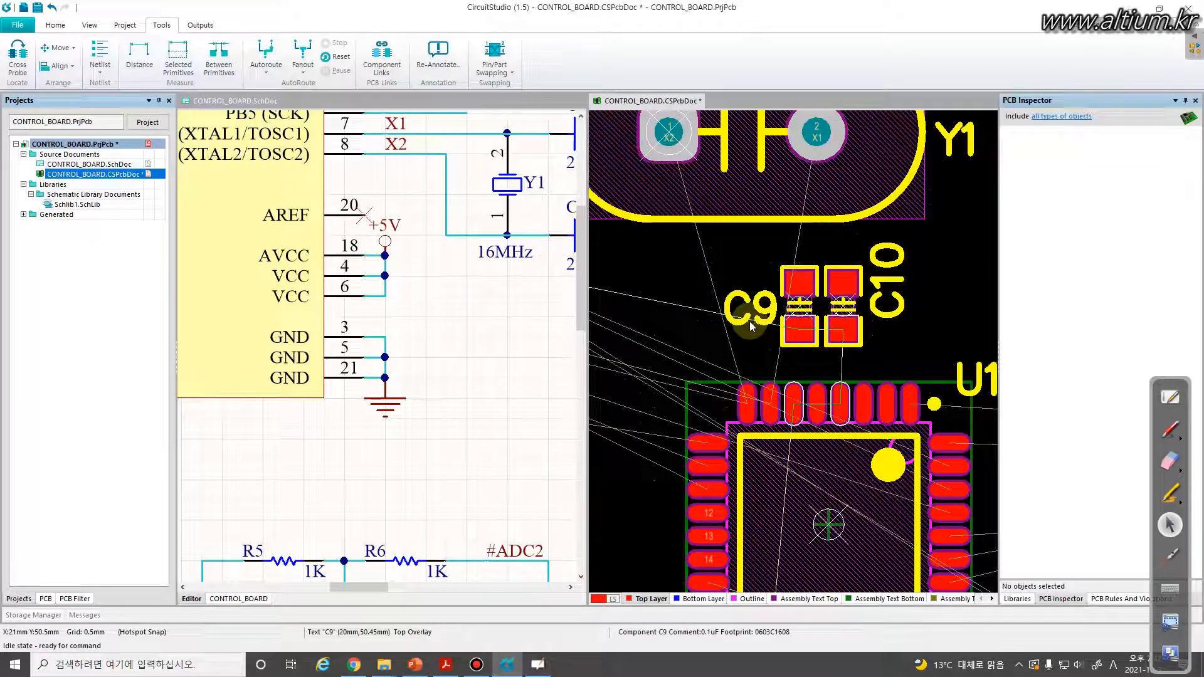
Move crystal Y1 closer to C9 and C10, with C3 and C1 directly above its two pads.
{"action": "right_click_drag", "start_coordinate": [739, 245], "coordinate": [744, 325]}
{"action": "left_click_drag", "start_coordinate": [746, 249], "coordinate": [675, 244]}
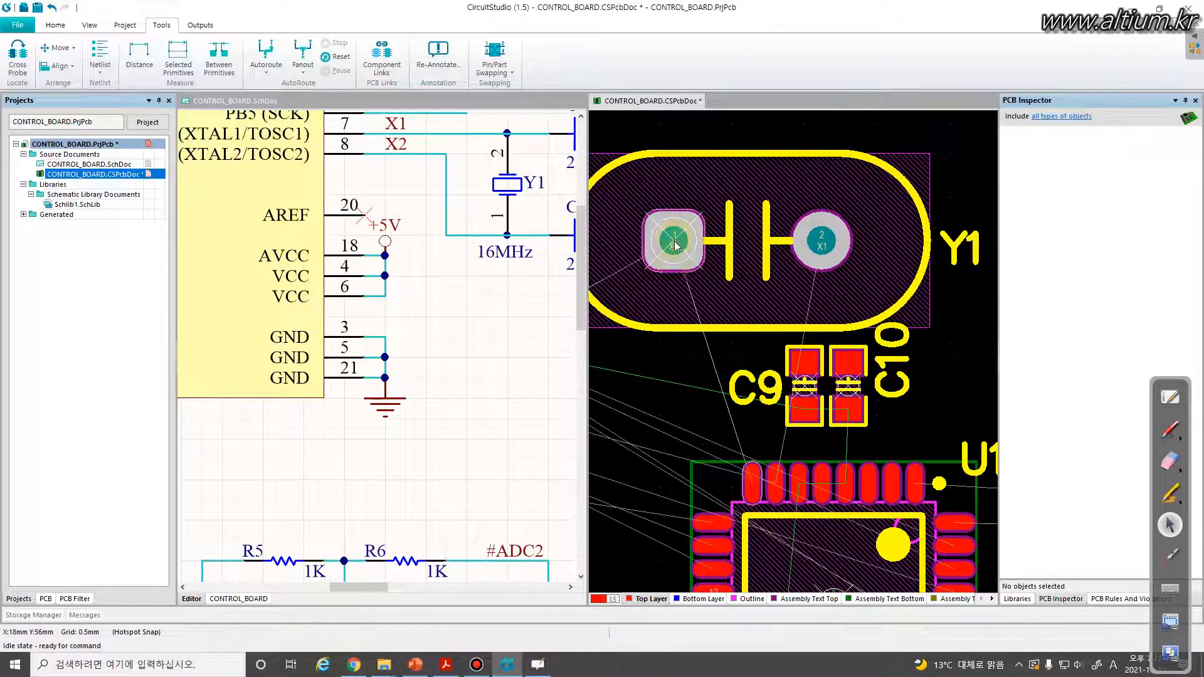
{"action": "scroll", "coordinate": [675, 295], "scroll_direction": "down", "scroll_amount": 5, "text": "ctrl"}
{"action": "right_click_drag", "start_coordinate": [677, 298], "coordinate": [887, 338]}
{"action": "left_click_drag", "start_coordinate": [733, 364], "coordinate": [910, 254]}
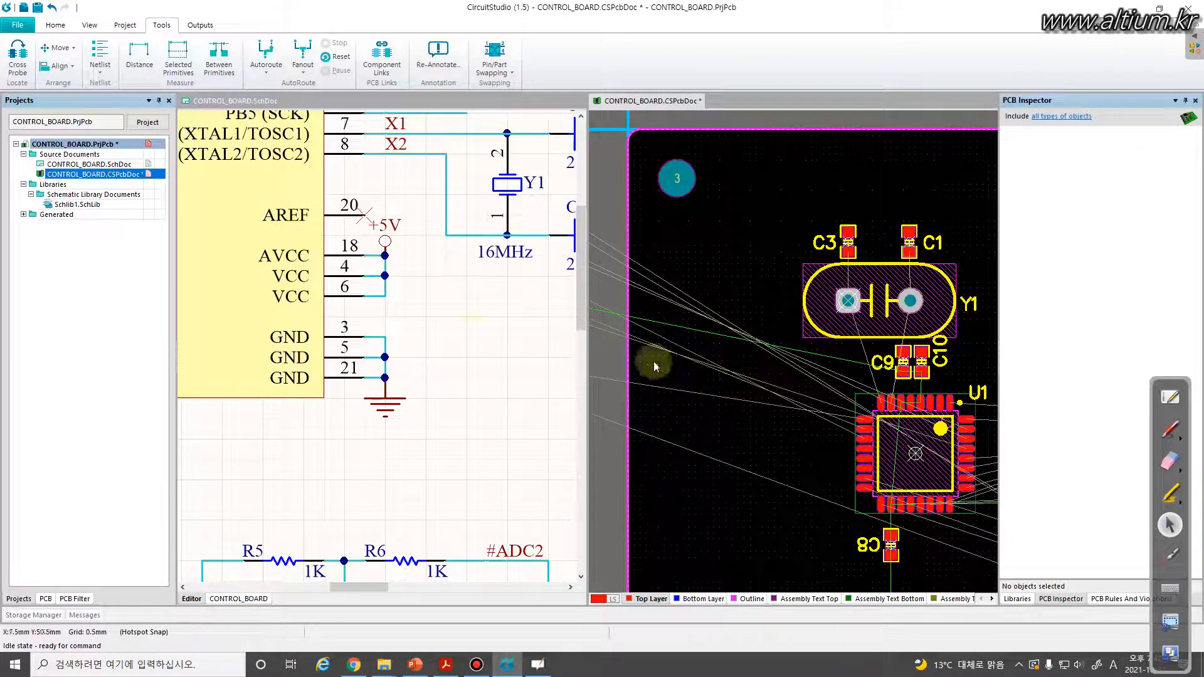
Select LEDs D1 to D3 and resistors R2 to R4 in the schematic and arrange them inside a rectangle left of U1 on the PCB.
{"action": "left_click", "coordinate": [449, 335]}
{"action": "scroll", "coordinate": [467, 321], "scroll_direction": "down", "scroll_amount": 4, "text": "ctrl"}
{"action": "mouse_move", "coordinate": [479, 316]}
{"action": "right_mouse_down"}
{"action": "mouse_move", "coordinate": [425, 338]}
{"action": "mouse_move", "coordinate": [548, 368]}
{"action": "right_mouse_up"}
{"action": "right_click_drag", "start_coordinate": [453, 370], "coordinate": [537, 378]}
{"action": "left_click_drag", "start_coordinate": [370, 431], "coordinate": [255, 326]}
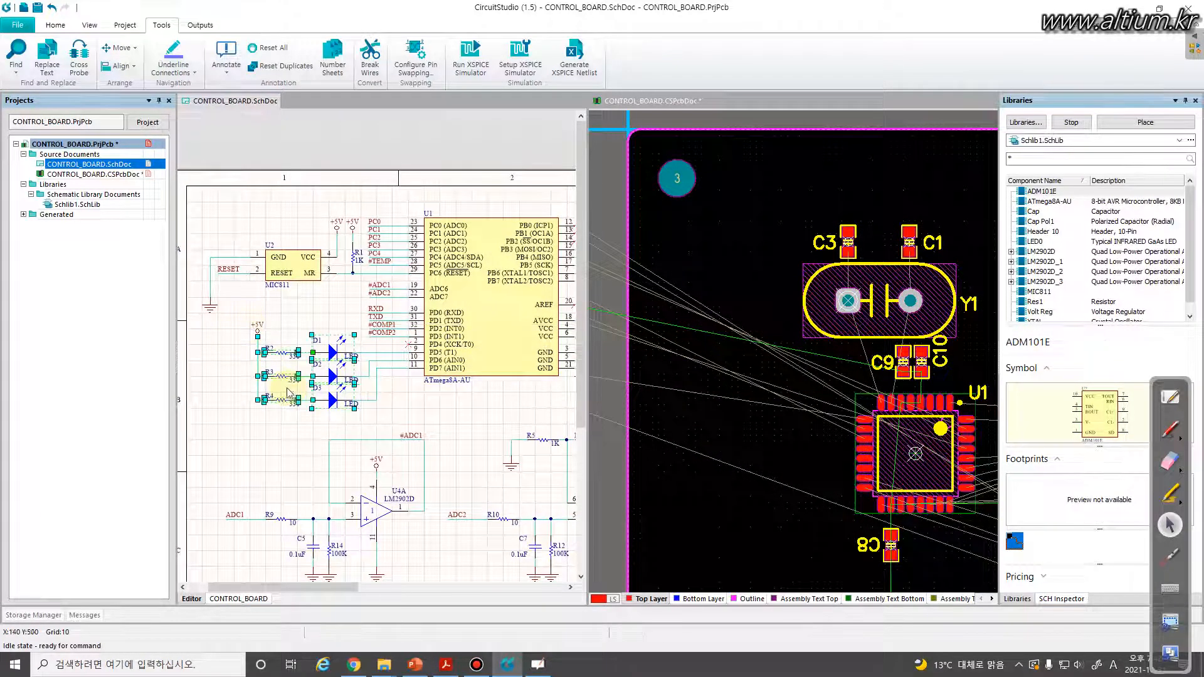
{"action": "left_click", "coordinate": [762, 411]}
{"action": "right_click_drag", "start_coordinate": [761, 351], "coordinate": [834, 234]}
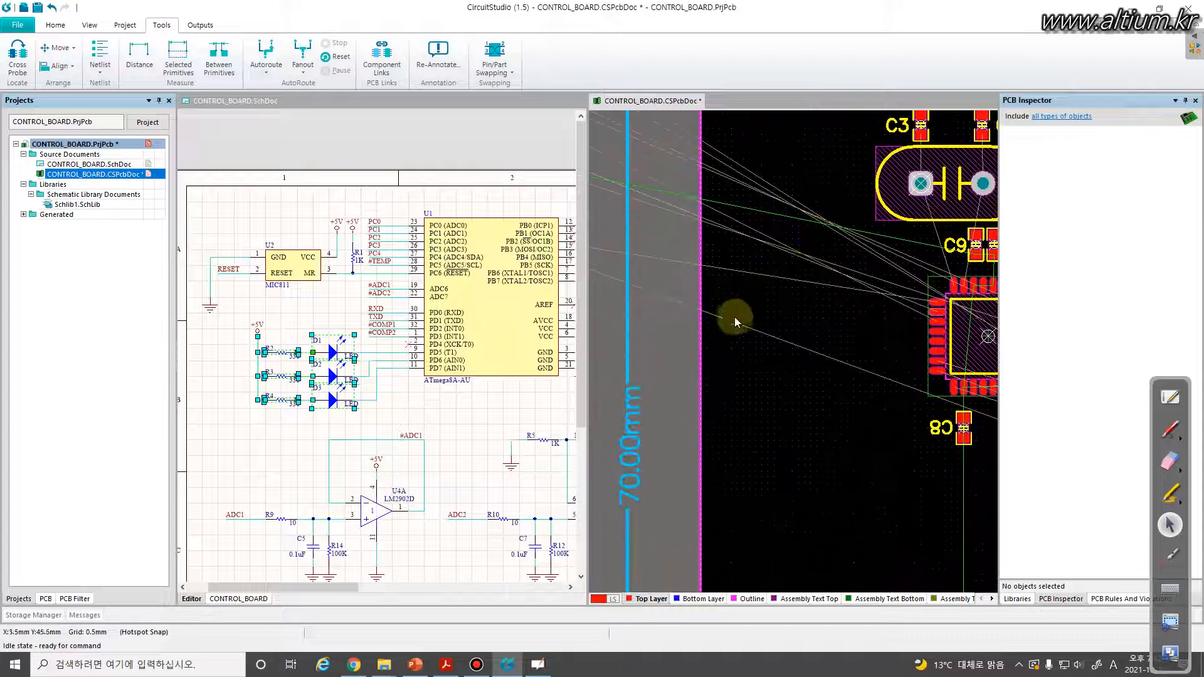
{"action": "key", "text": "r"}
{"action": "right_click_drag", "start_coordinate": [749, 441], "coordinate": [732, 411]}
{"action": "key", "text": "t"}
{"action": "key", "text": "o"}
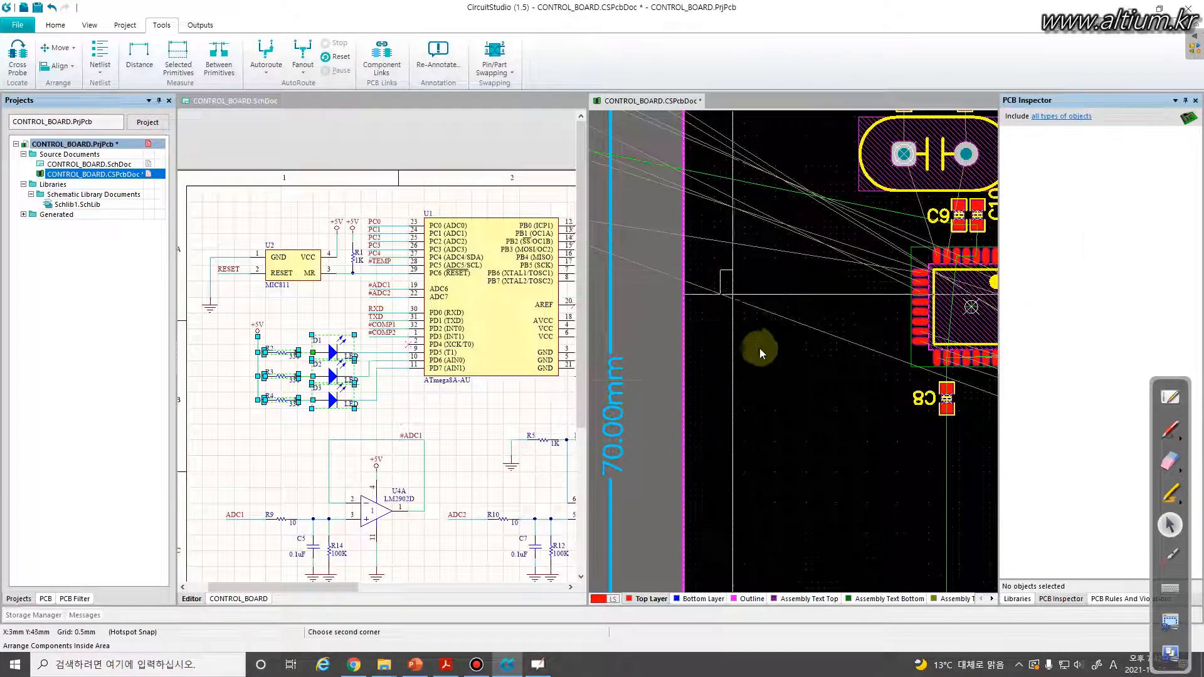
{"action": "left_click", "coordinate": [802, 420]}
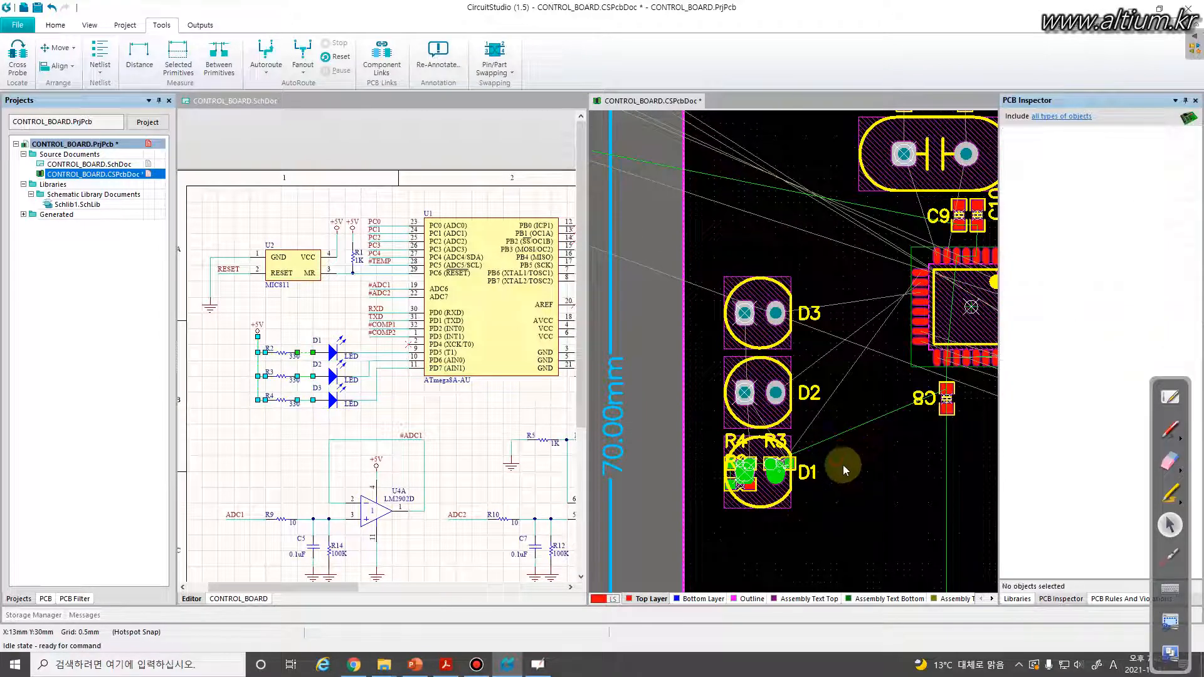
Reorder the three LEDs into a vertical column with D1 above D2 and D3 below, clear of the resistors.
{"action": "right_click_drag", "start_coordinate": [850, 452], "coordinate": [813, 428]}
{"action": "left_click_drag", "start_coordinate": [739, 374], "coordinate": [842, 473]}
{"action": "left_click_drag", "start_coordinate": [739, 447], "coordinate": [753, 239]}
{"action": "left_click_drag", "start_coordinate": [683, 343], "coordinate": [801, 389]}
{"action": "left_click_drag", "start_coordinate": [813, 467], "coordinate": [741, 322]}
{"action": "left_click_drag", "start_coordinate": [801, 387], "coordinate": [740, 400]}
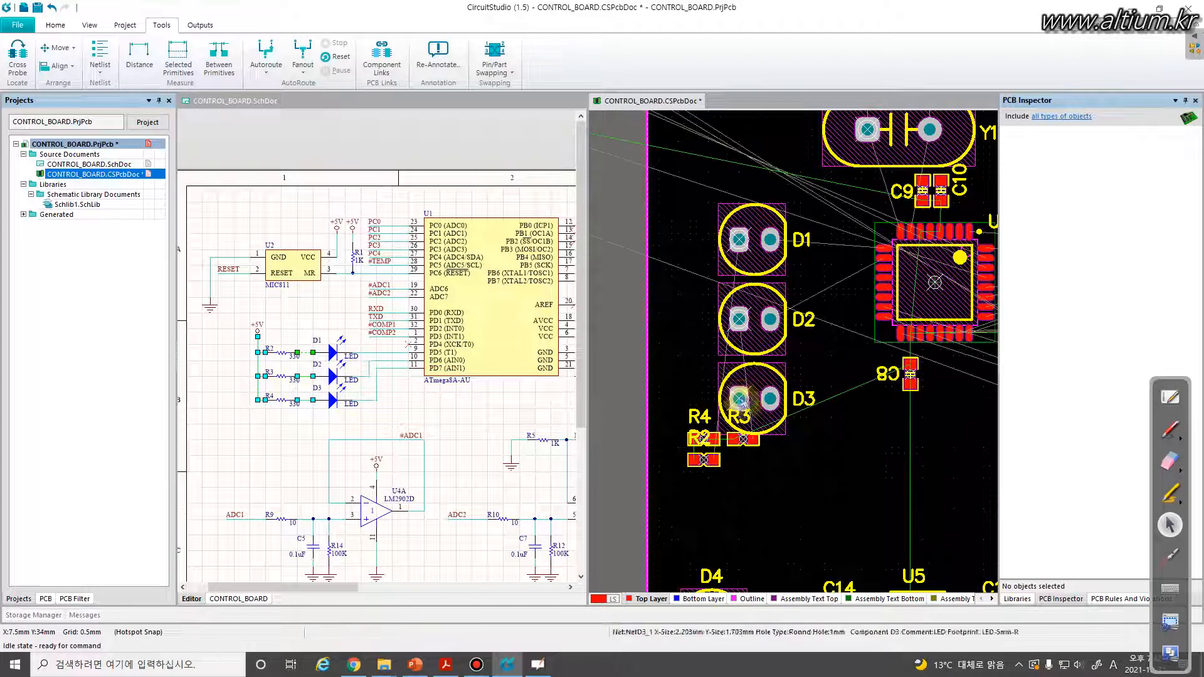
Shift the LED column up beside U1, aligning D1, D2 and D3 vertically with equal gaps between them.
{"action": "scroll", "coordinate": [796, 462], "scroll_direction": "up", "scroll_amount": 3}
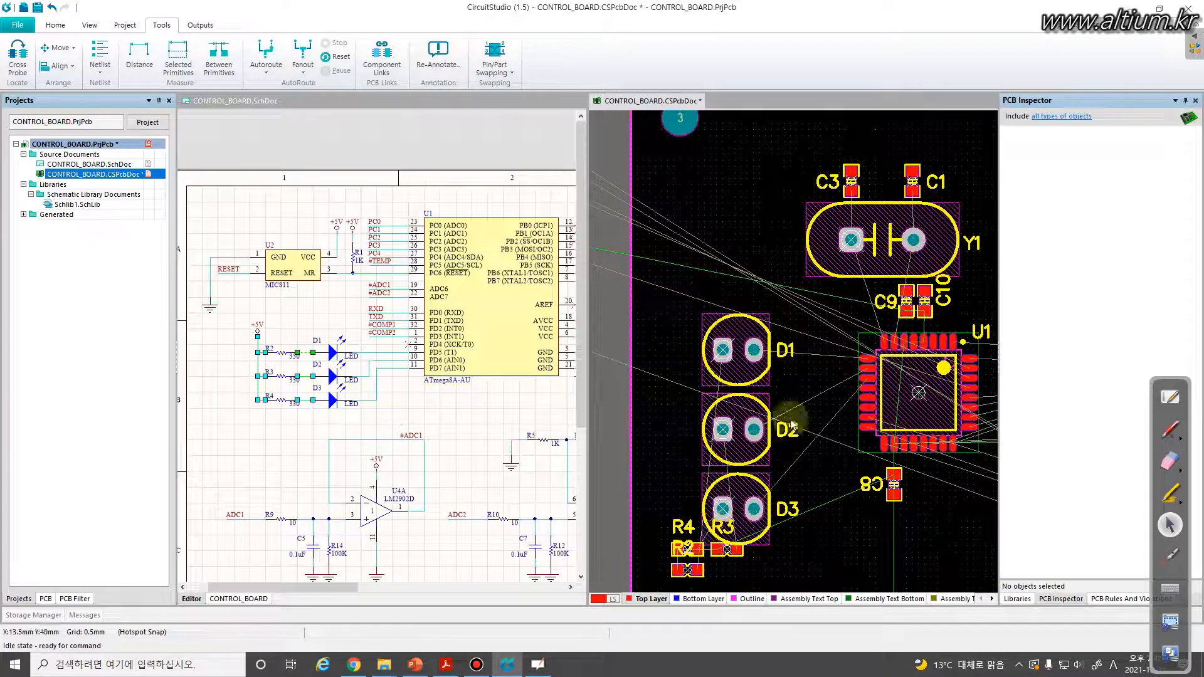
{"action": "left_click_drag", "start_coordinate": [754, 352], "coordinate": [747, 270]}
{"action": "left_click_drag", "start_coordinate": [753, 428], "coordinate": [758, 372]}
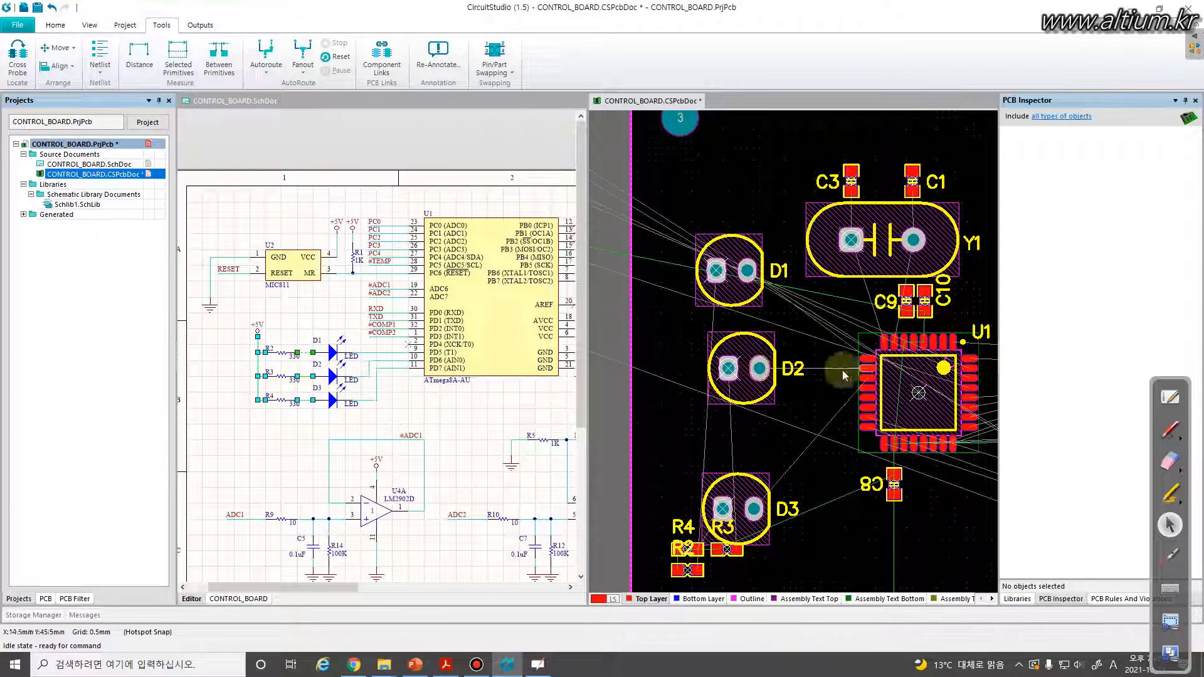
{"action": "mouse_move", "coordinate": [757, 291]}
{"action": "left_mouse_down"}
{"action": "mouse_move", "coordinate": [751, 281]}
{"action": "mouse_move", "coordinate": [760, 295]}
{"action": "left_mouse_up"}
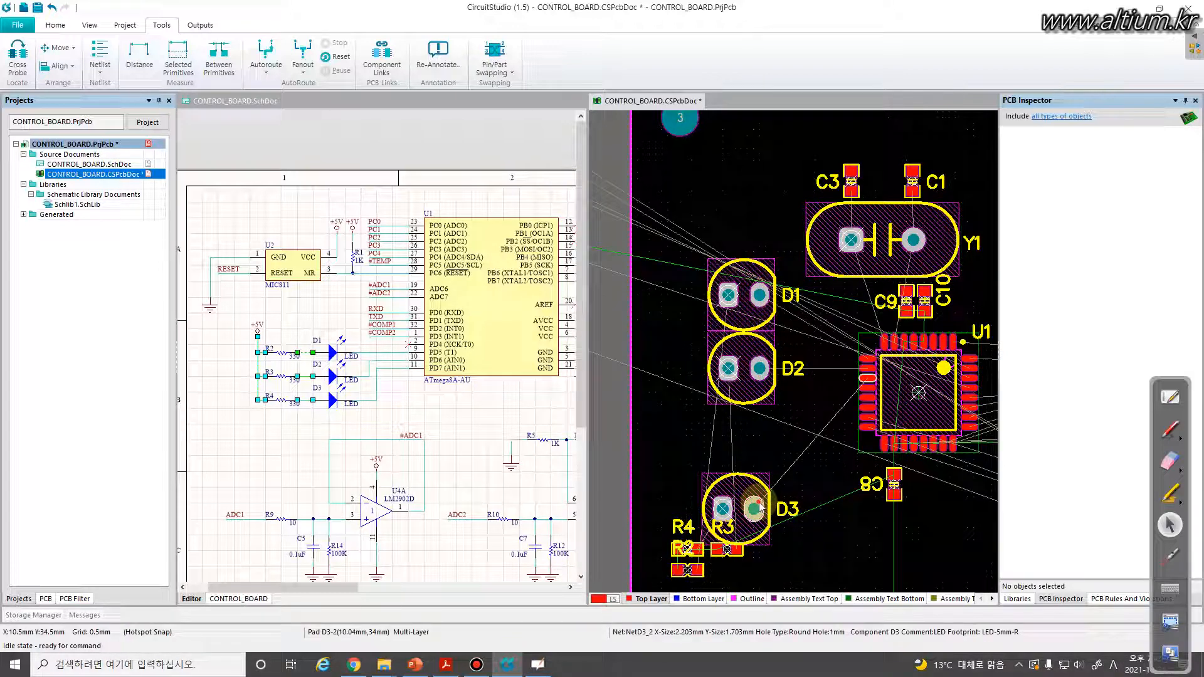
{"action": "left_click_drag", "start_coordinate": [758, 506], "coordinate": [766, 446]}
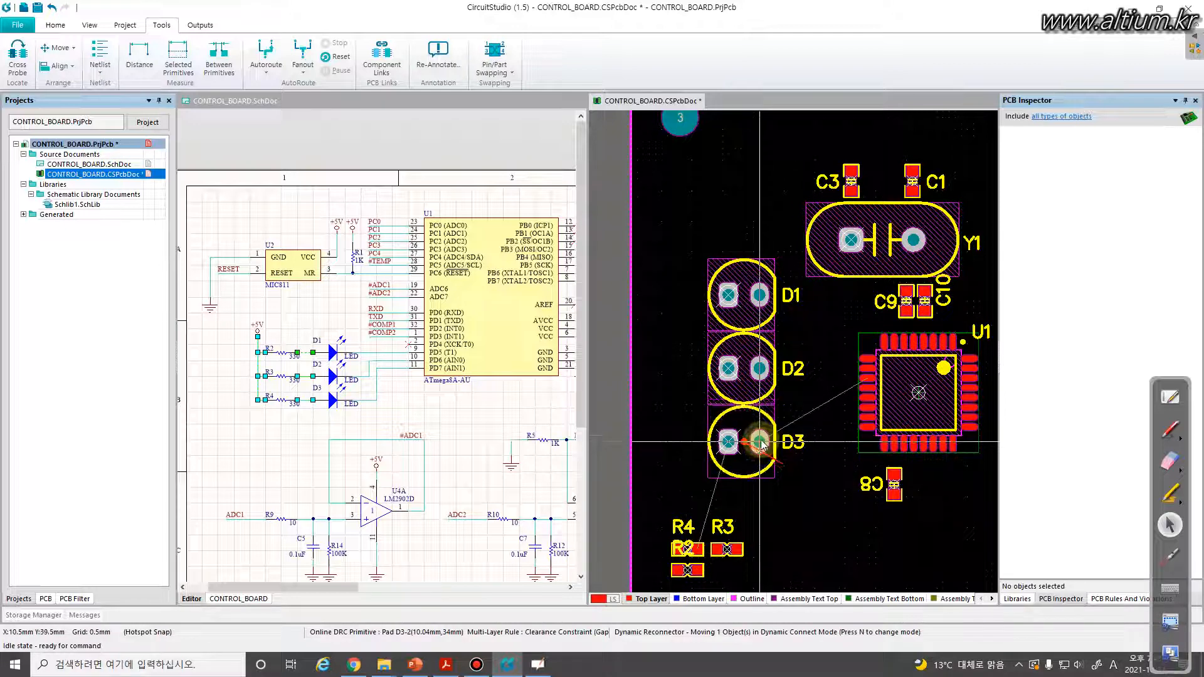
{"action": "left_click_drag", "start_coordinate": [761, 442], "coordinate": [761, 457]}
{"action": "left_click_drag", "start_coordinate": [757, 301], "coordinate": [757, 294]}
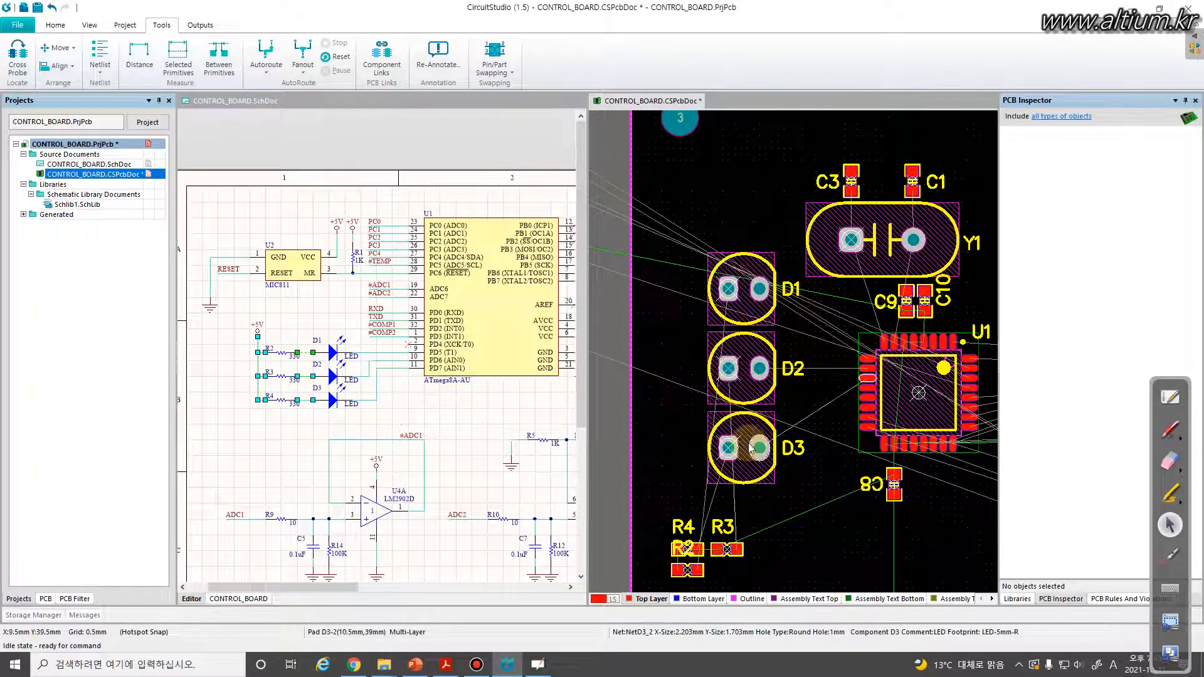
Place R2, R3 and R4 to the left of D1, D2 and D3 respectively, each level with its LED.
{"action": "right_click_drag", "start_coordinate": [795, 467], "coordinate": [791, 428]}
{"action": "left_click_drag", "start_coordinate": [726, 502], "coordinate": [685, 333]}
{"action": "left_click_drag", "start_coordinate": [683, 508], "coordinate": [683, 412]}
{"action": "left_click_drag", "start_coordinate": [683, 530], "coordinate": [682, 250]}
Locate U1's reset pin 29 and move U2 and R1 onto the board on that side of U1.
{"action": "left_click", "coordinate": [397, 451]}
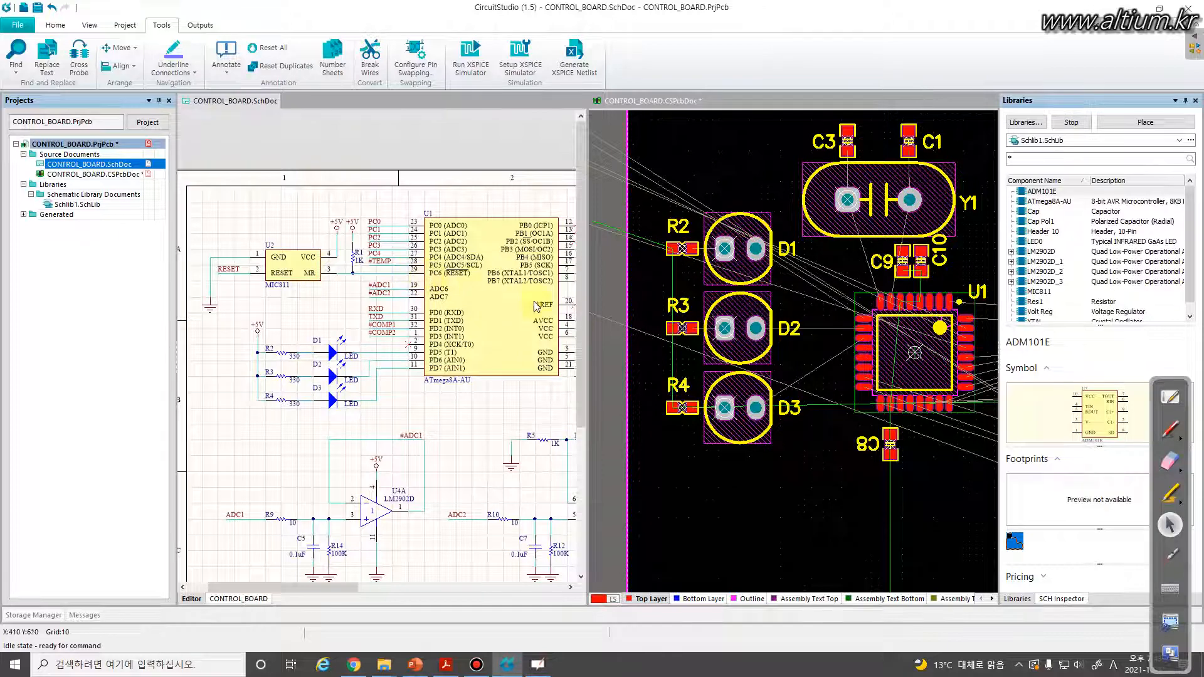
{"action": "left_click", "coordinate": [856, 419]}
{"action": "scroll", "coordinate": [787, 375], "scroll_direction": "up", "scroll_amount": 6, "text": "ctrl"}
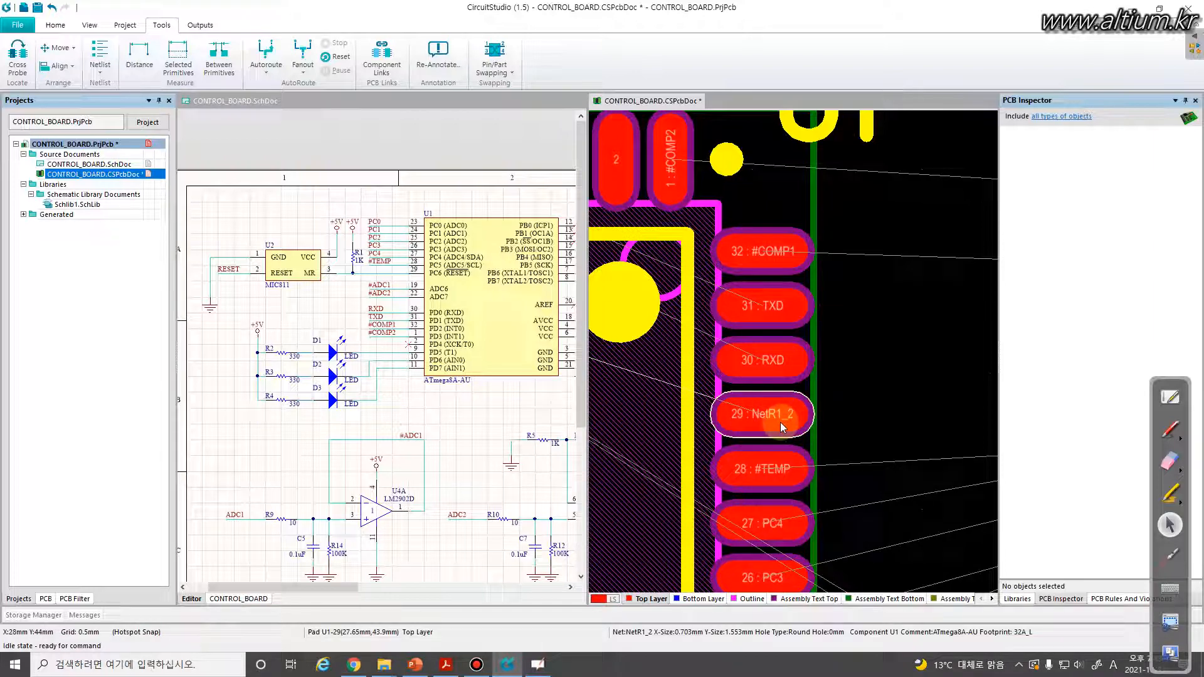
{"action": "scroll", "coordinate": [782, 427], "scroll_direction": "down", "scroll_amount": 6, "text": "ctrl"}
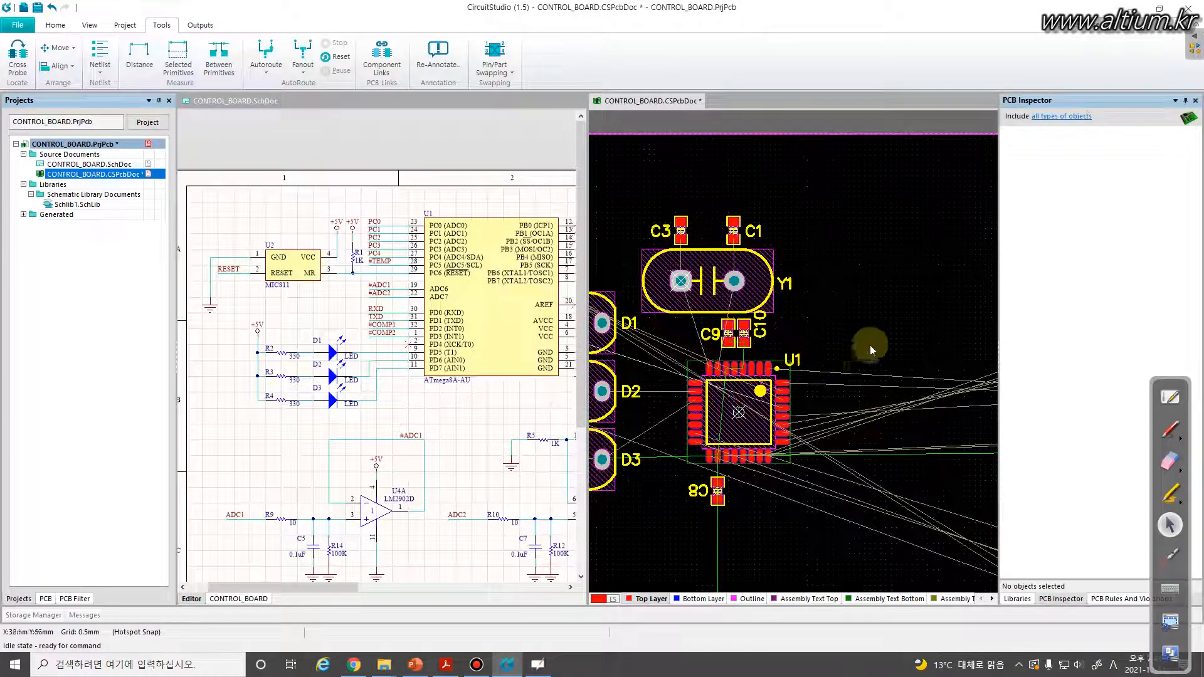
{"action": "scroll", "coordinate": [887, 393], "scroll_direction": "down", "scroll_amount": 6, "text": "ctrl"}
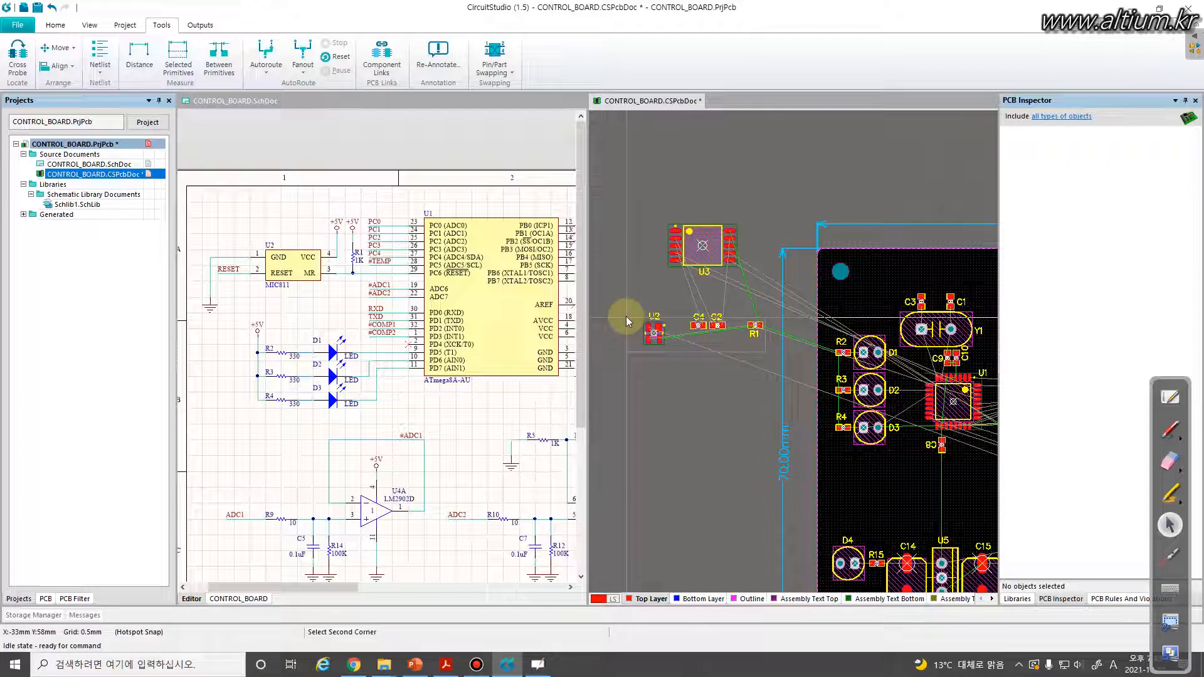
{"action": "left_click_drag", "start_coordinate": [660, 384], "coordinate": [663, 383]}
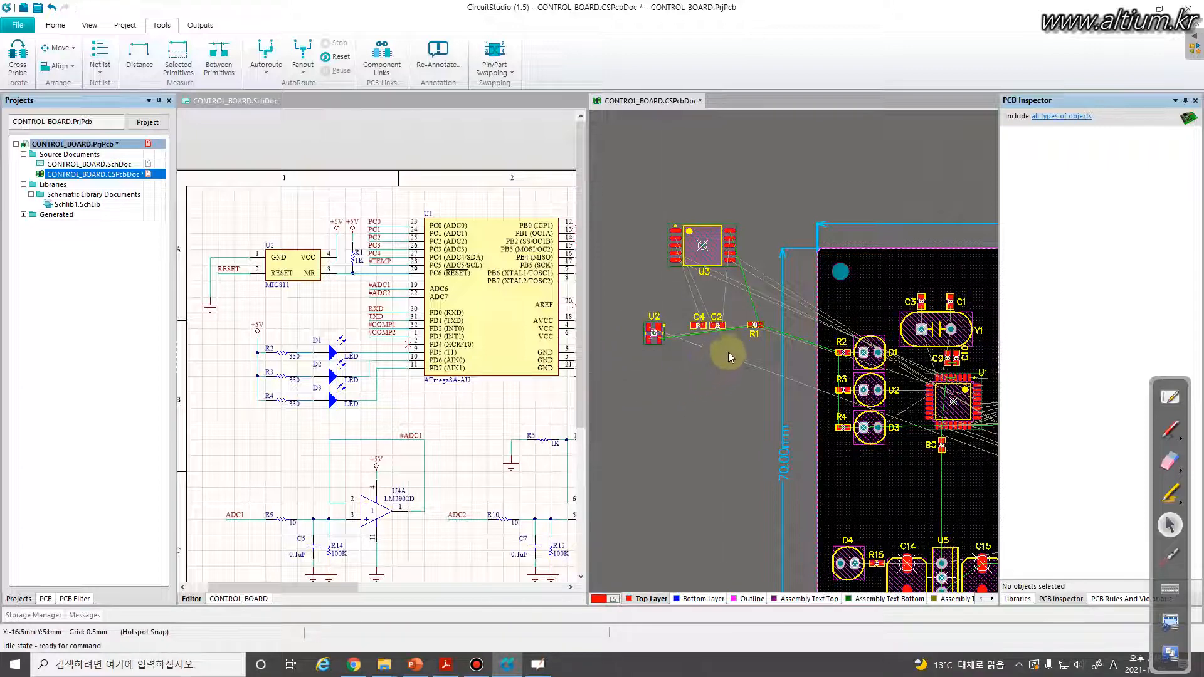
{"action": "left_click_drag", "start_coordinate": [754, 325], "coordinate": [842, 381]}
{"action": "left_click", "coordinate": [812, 403]}
{"action": "middle_click_drag", "start_coordinate": [812, 397], "coordinate": [812, 376]}
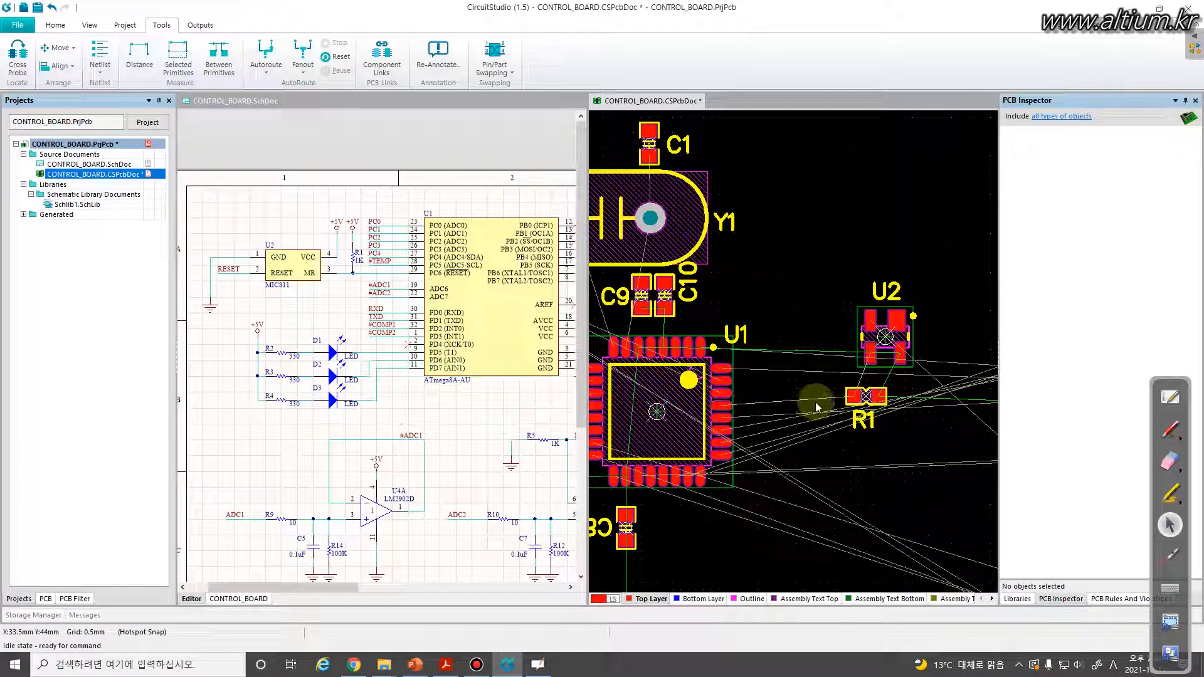
Highlight net NetR1_2, then move R1 level with U1's pin 29 and U2 directly above R1.
{"action": "scroll", "coordinate": [806, 414], "scroll_direction": "up", "scroll_amount": 4, "text": "ctrl"}
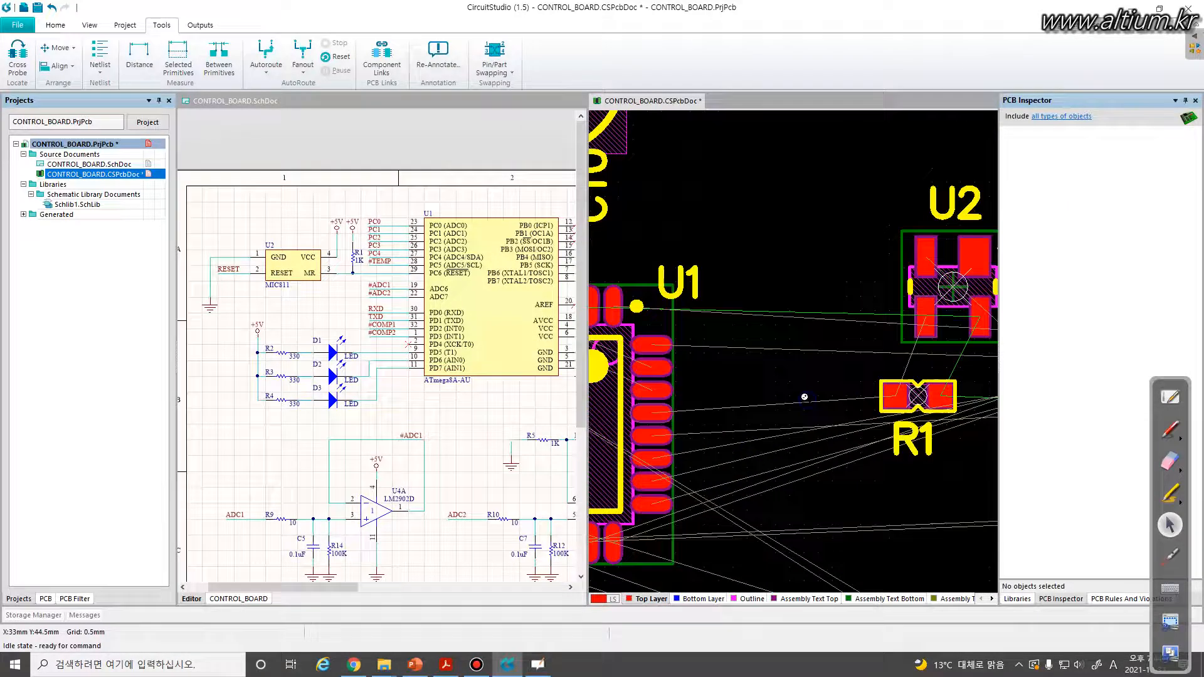
{"action": "left_click", "coordinate": [876, 404]}
{"action": "left_click", "coordinate": [876, 405], "text": "ctrl"}
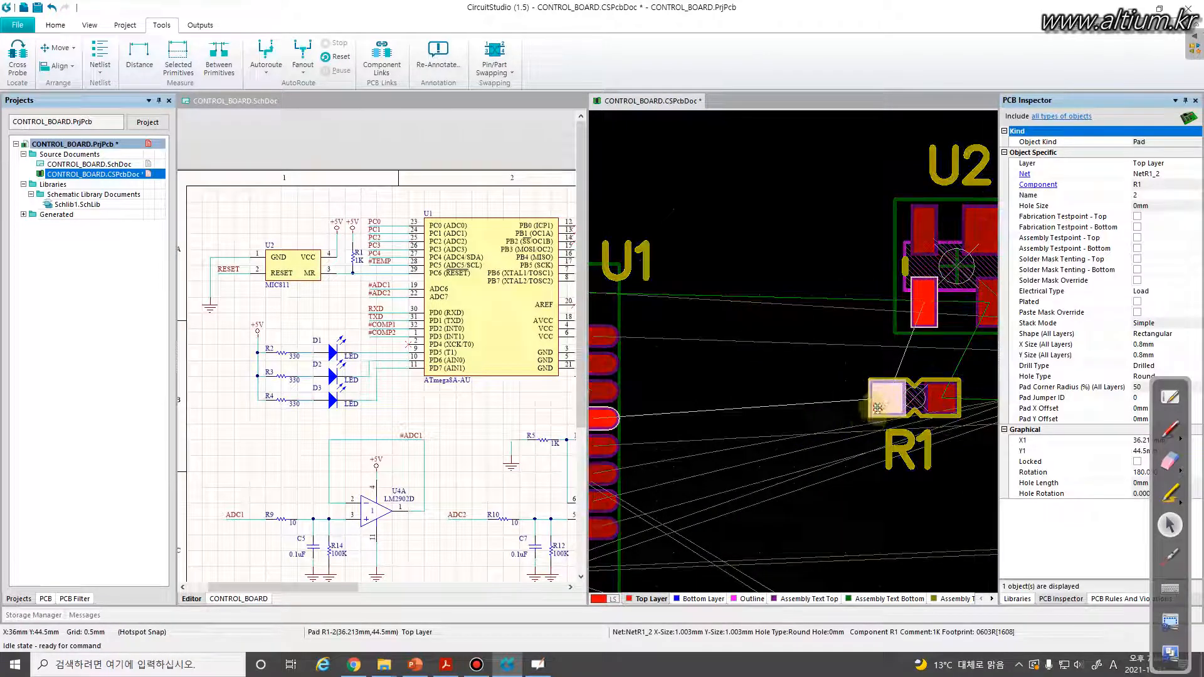
{"action": "left_click_drag", "start_coordinate": [897, 405], "coordinate": [809, 426]}
{"action": "left_click_drag", "start_coordinate": [922, 309], "coordinate": [808, 353]}
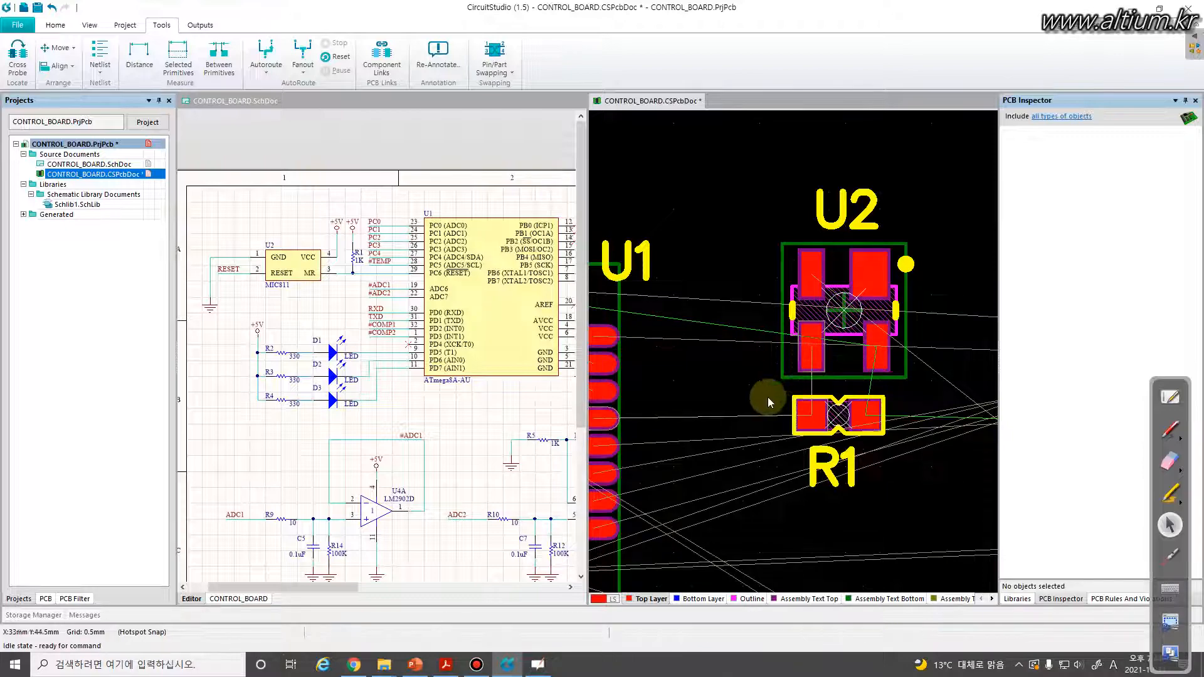
Bring C11 from outside the board and place it upright to the right of U2, near its +5V and GND pins.
{"action": "scroll", "coordinate": [770, 401], "scroll_direction": "down", "scroll_amount": 5, "text": "ctrl"}
{"action": "scroll", "coordinate": [841, 449], "scroll_direction": "up", "scroll_amount": 5, "text": "ctrl"}
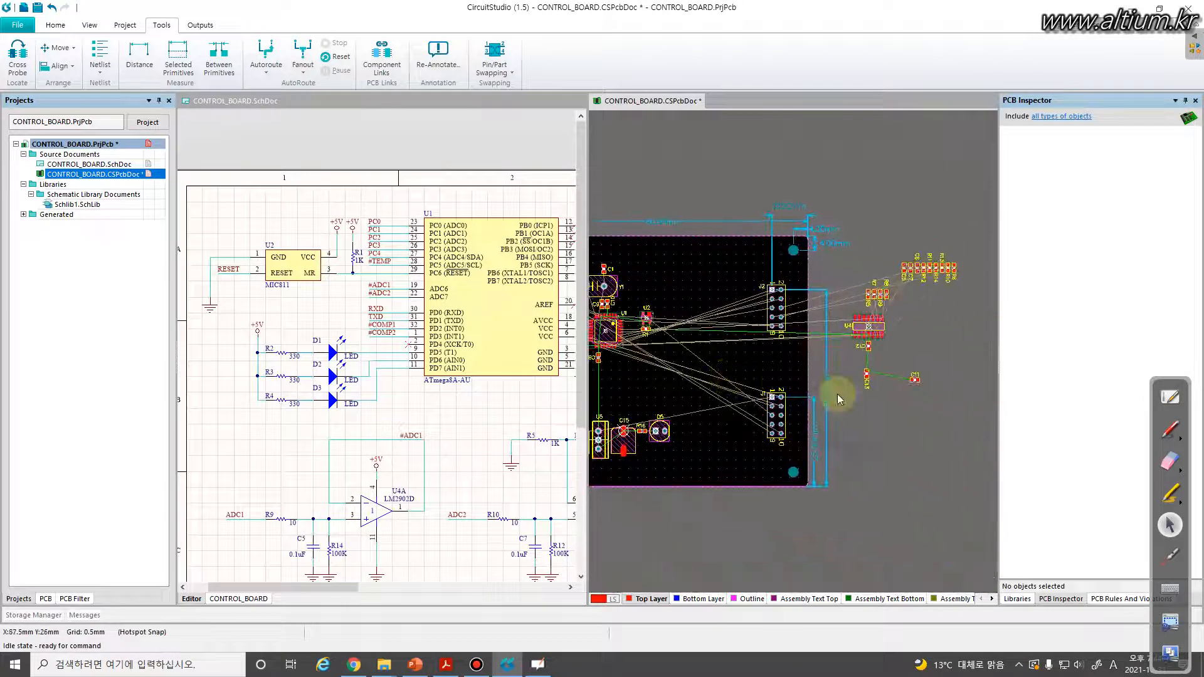
{"action": "left_click_drag", "start_coordinate": [900, 319], "coordinate": [853, 336]}
{"action": "right_click_drag", "start_coordinate": [914, 375], "coordinate": [867, 369]}
{"action": "left_click_drag", "start_coordinate": [944, 371], "coordinate": [895, 255]}
{"action": "scroll", "coordinate": [858, 232], "scroll_direction": "up", "scroll_amount": 3, "text": "ctrl"}
{"action": "left_click_drag", "start_coordinate": [962, 304], "coordinate": [816, 136]}
{"action": "scroll", "coordinate": [816, 197], "scroll_direction": "up", "scroll_amount": 3, "text": "ctrl"}
{"action": "right_click_drag", "start_coordinate": [817, 219], "coordinate": [796, 266]}
{"action": "scroll", "coordinate": [797, 272], "scroll_direction": "down", "scroll_amount": 4, "text": "ctrl"}
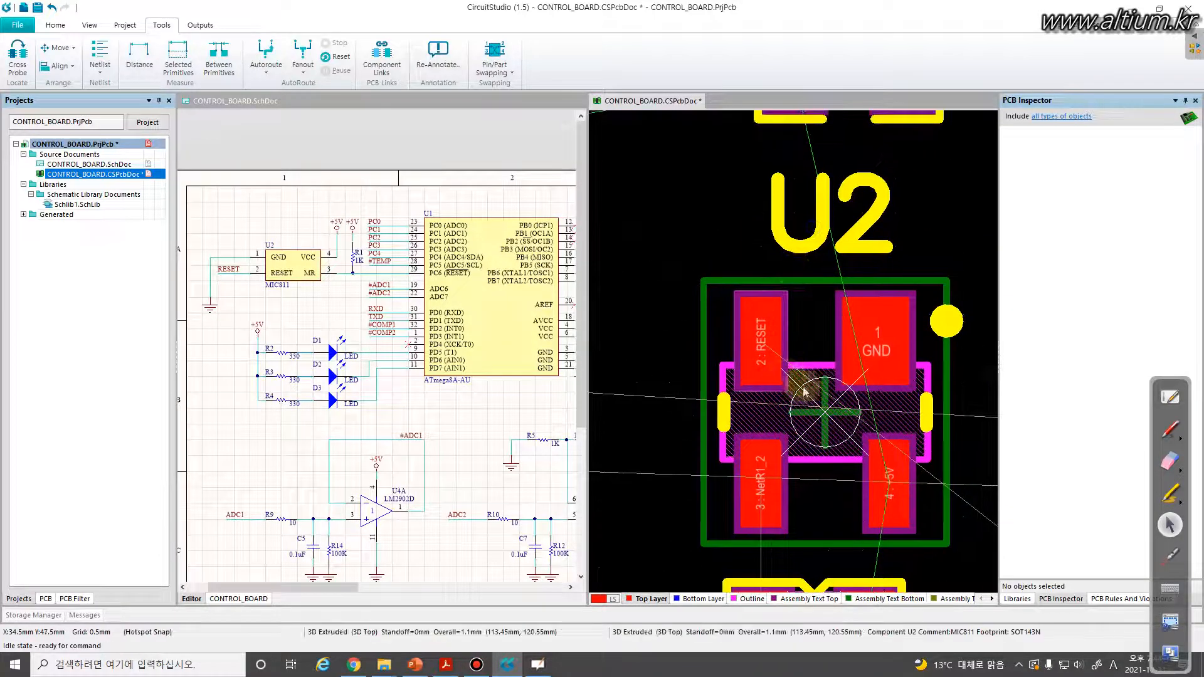
{"action": "left_click_drag", "start_coordinate": [765, 223], "coordinate": [862, 390]}
{"action": "key", "text": "space"}
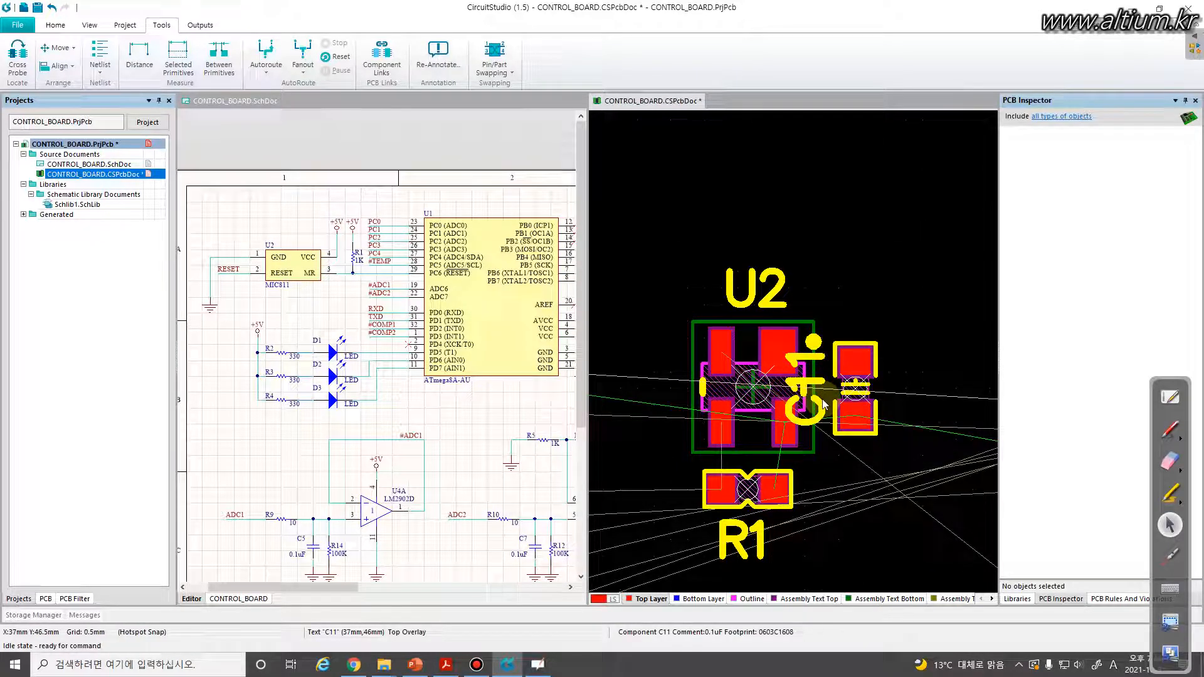
Rotate the C11 designator to read horizontally and place it to the right of the capacitor.
{"action": "left_click", "coordinate": [808, 386]}
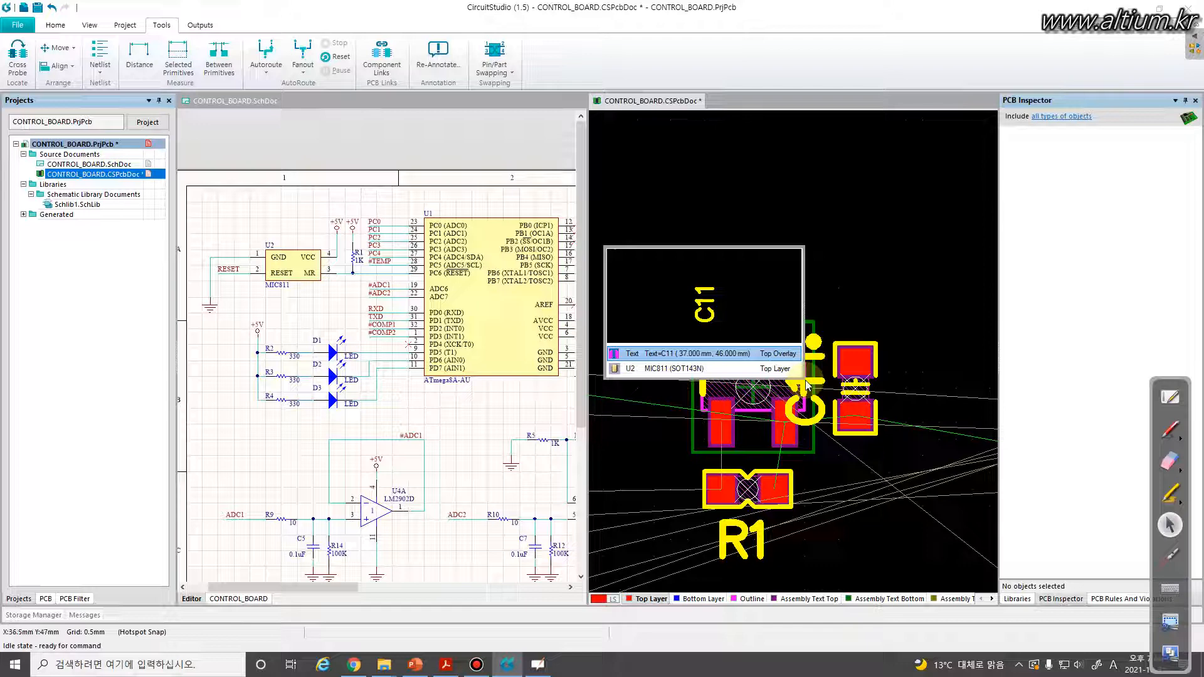
{"action": "left_click", "coordinate": [763, 354]}
{"action": "key", "text": "space"}
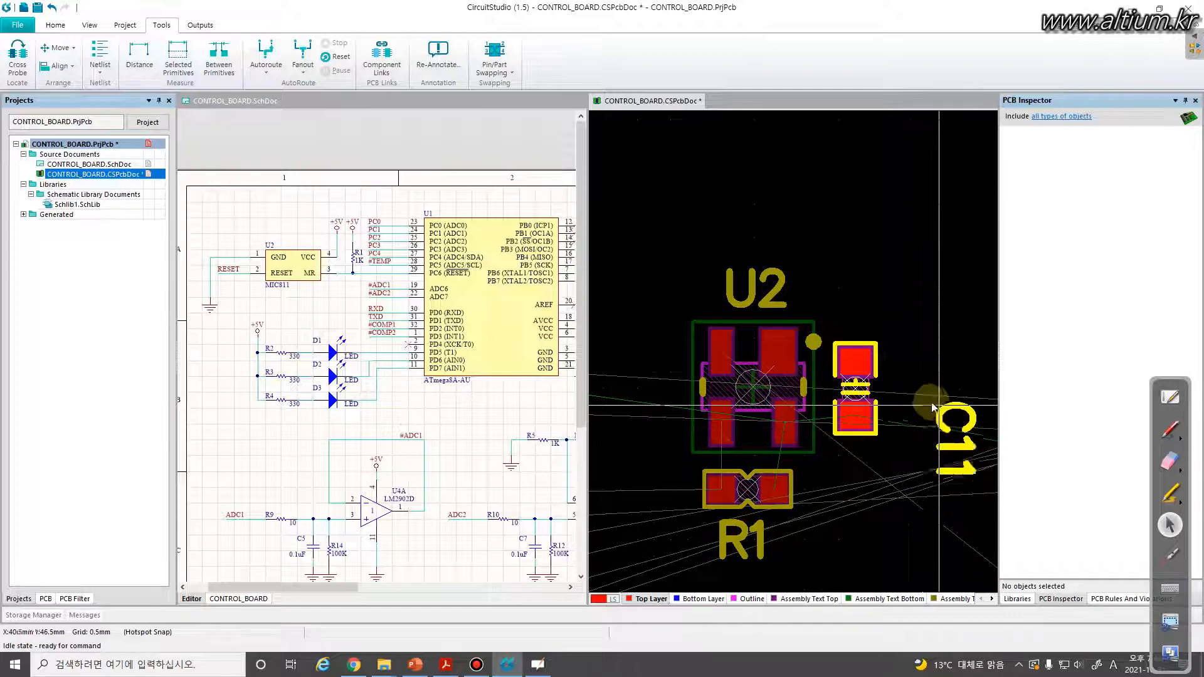
{"action": "left_click", "coordinate": [881, 404]}
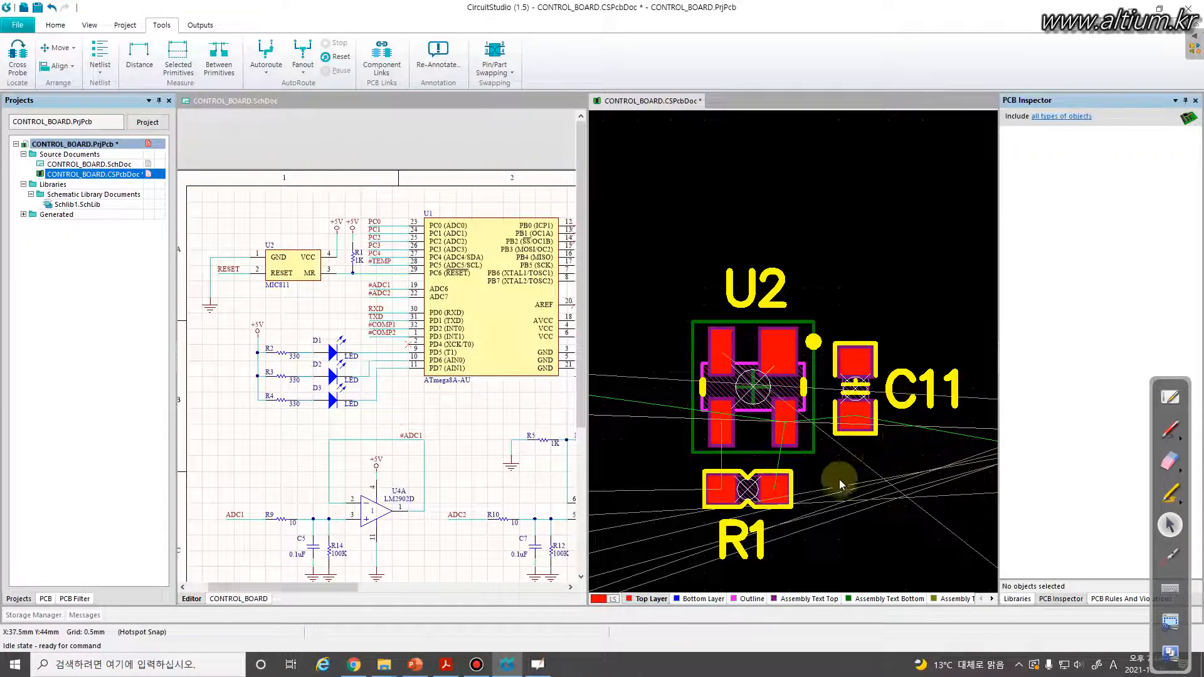
Find the ADM101E circuit in the schematic and move U3, C4 and C2 together onto the board between Y1 and J2.
{"action": "scroll", "coordinate": [840, 484], "scroll_direction": "down", "scroll_amount": 5, "text": "ctrl"}
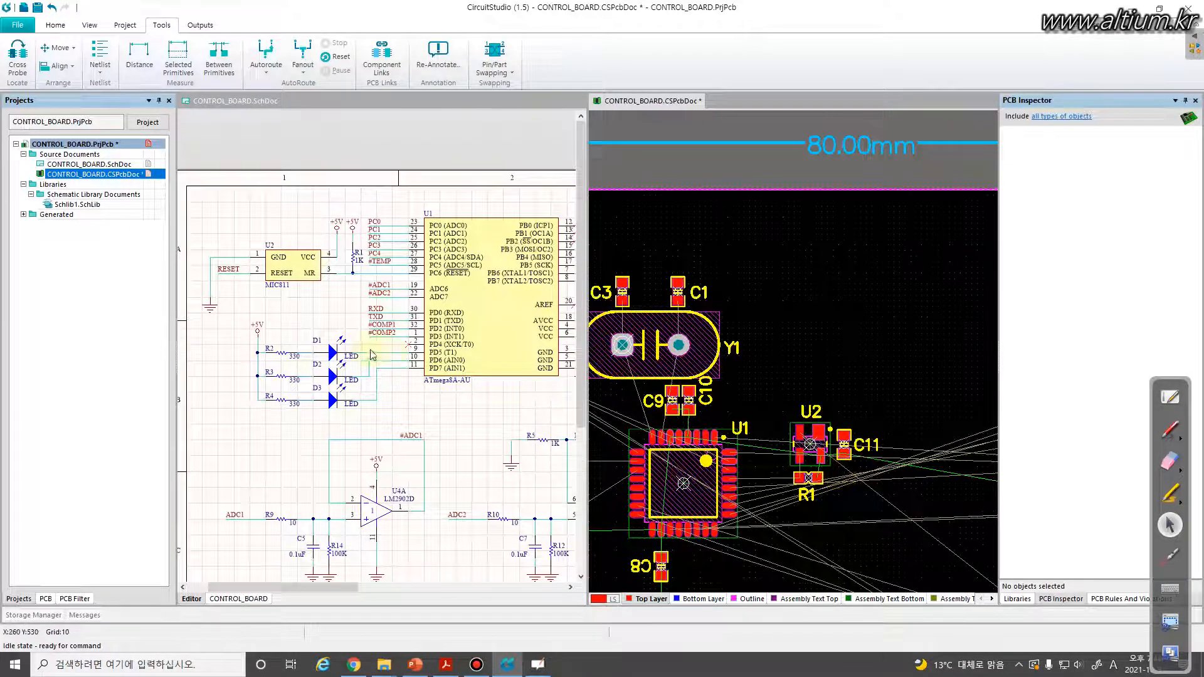
{"action": "left_click", "coordinate": [325, 303]}
{"action": "right_click_drag", "start_coordinate": [488, 325], "coordinate": [267, 311]}
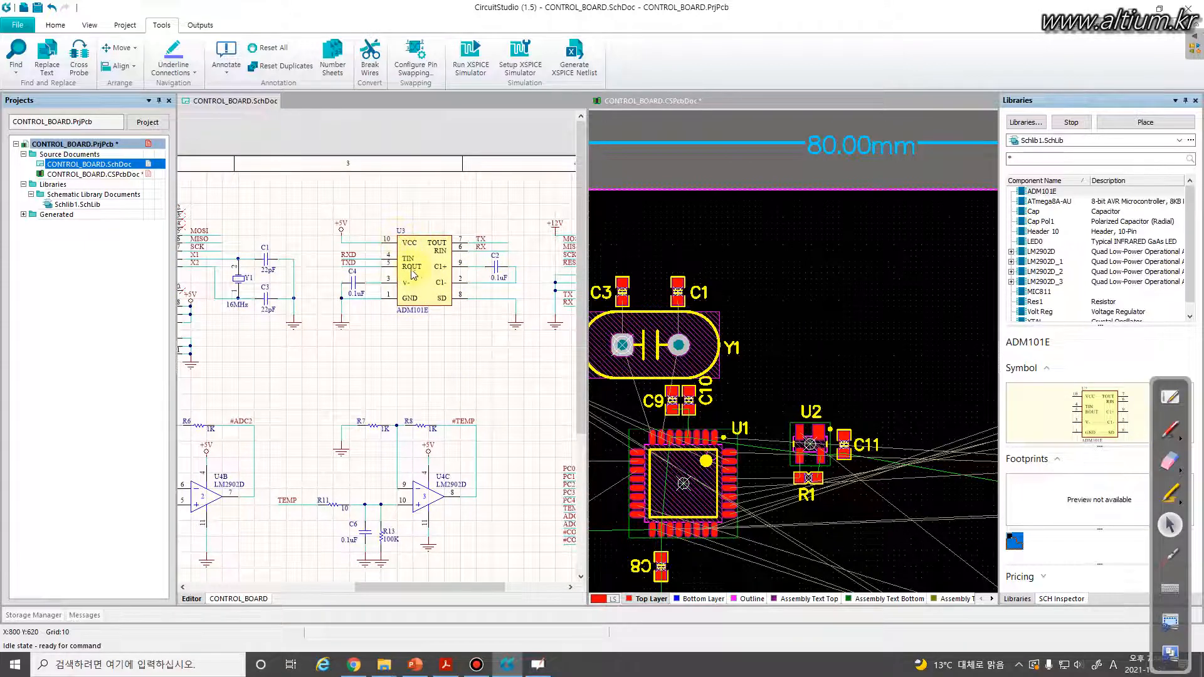
{"action": "left_click", "coordinate": [798, 336]}
{"action": "scroll", "coordinate": [799, 332], "scroll_direction": "down", "scroll_amount": 5, "text": "ctrl"}
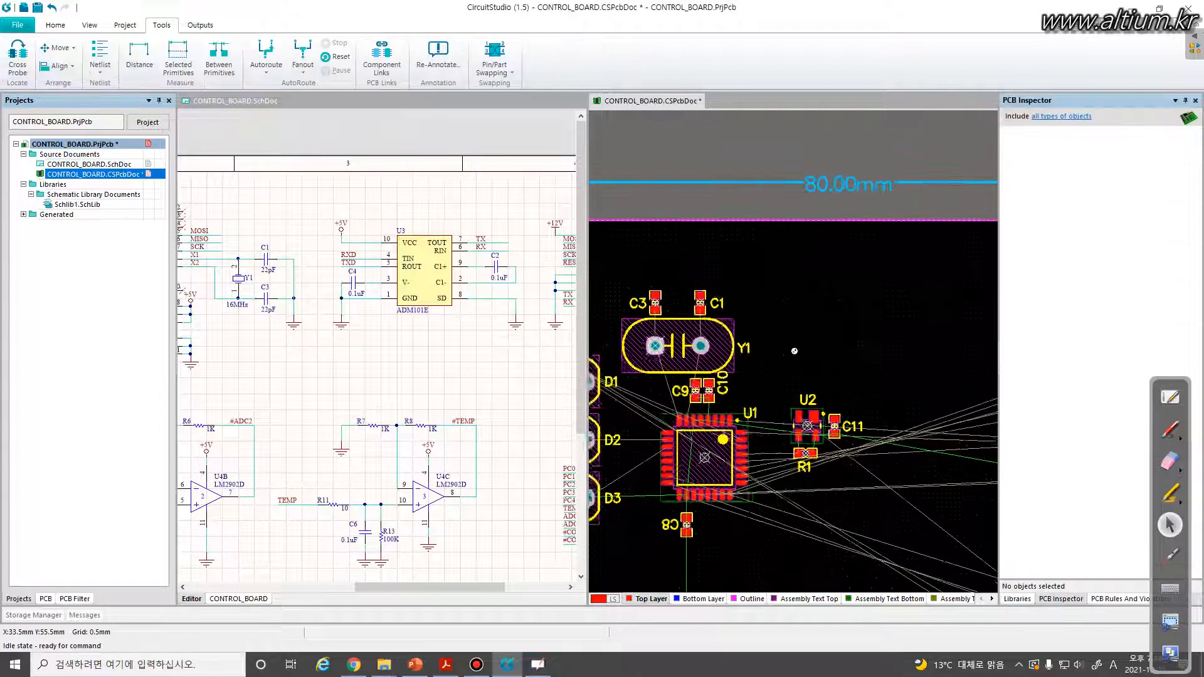
{"action": "left_click_drag", "start_coordinate": [613, 277], "coordinate": [841, 364]}
{"action": "left_click", "coordinate": [838, 391]}
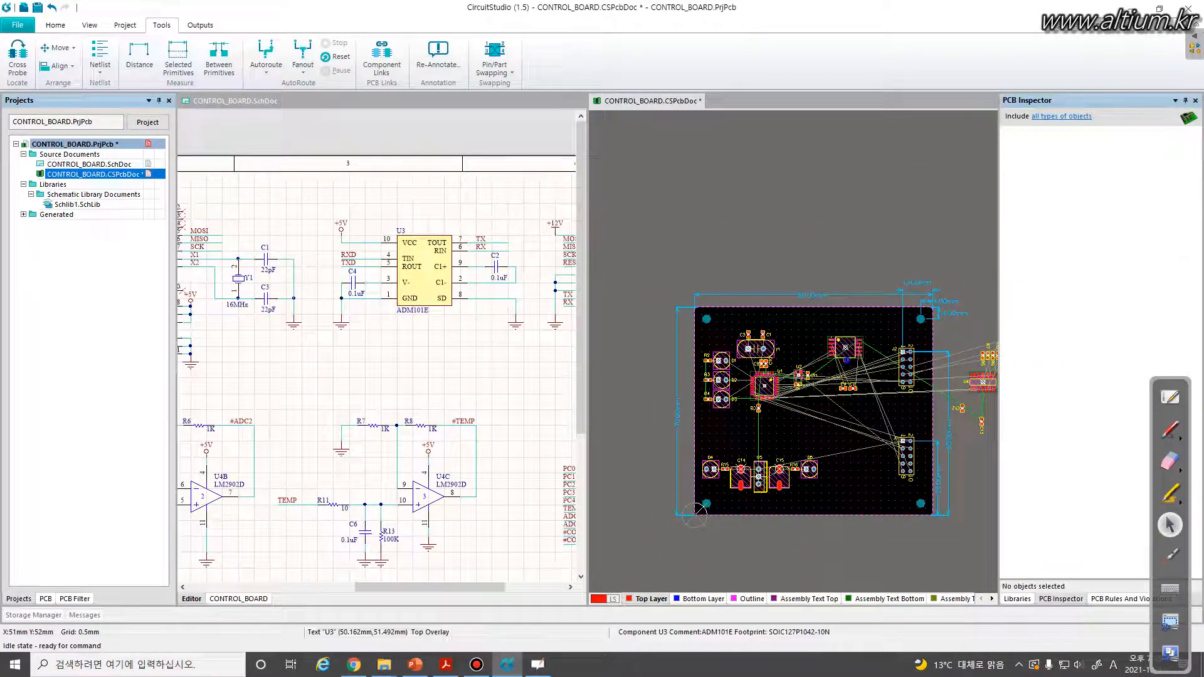
Cycle U3 through its rotations and place it to the right of Y1 with pin 1 at the upper corner facing C1.
{"action": "scroll", "coordinate": [846, 360], "scroll_direction": "up", "scroll_amount": 3, "text": "ctrl"}
{"action": "left_click_drag", "start_coordinate": [840, 323], "coordinate": [807, 317]}
{"action": "key", "text": "space"}
{"action": "key", "text": "space"}
{"action": "key", "text": "space"}
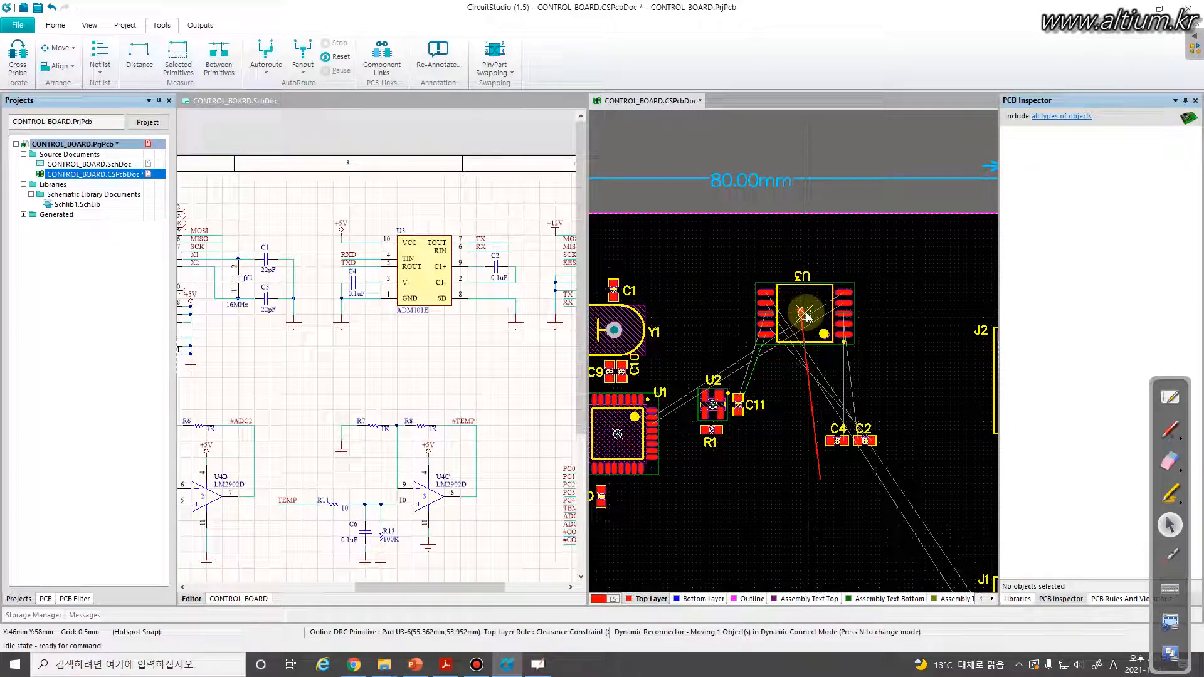
{"action": "key", "text": "space"}
{"action": "left_click_drag", "start_coordinate": [807, 316], "coordinate": [759, 306]}
Place C4 horizontally between C1 and U3, next to U3's left pin row.
{"action": "left_click_drag", "start_coordinate": [837, 441], "coordinate": [681, 287]}
{"action": "scroll", "coordinate": [689, 314], "scroll_direction": "up", "scroll_amount": 3, "text": "ctrl"}
{"action": "scroll", "coordinate": [719, 323], "scroll_direction": "down", "scroll_amount": 5, "text": "ctrl"}
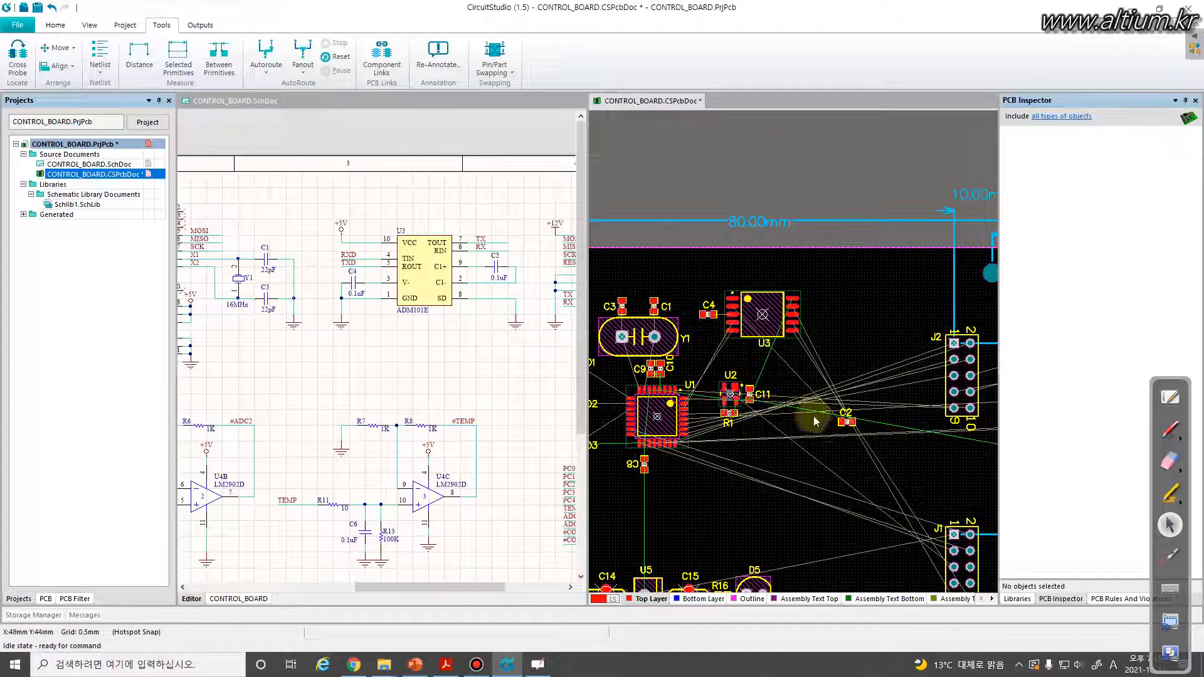
Place C2 horizontally above U3 and check the nets of its two pads against U3's pins.
{"action": "left_click_drag", "start_coordinate": [847, 419], "coordinate": [767, 260]}
{"action": "scroll", "coordinate": [761, 282], "scroll_direction": "up", "scroll_amount": 5, "text": "ctrl"}
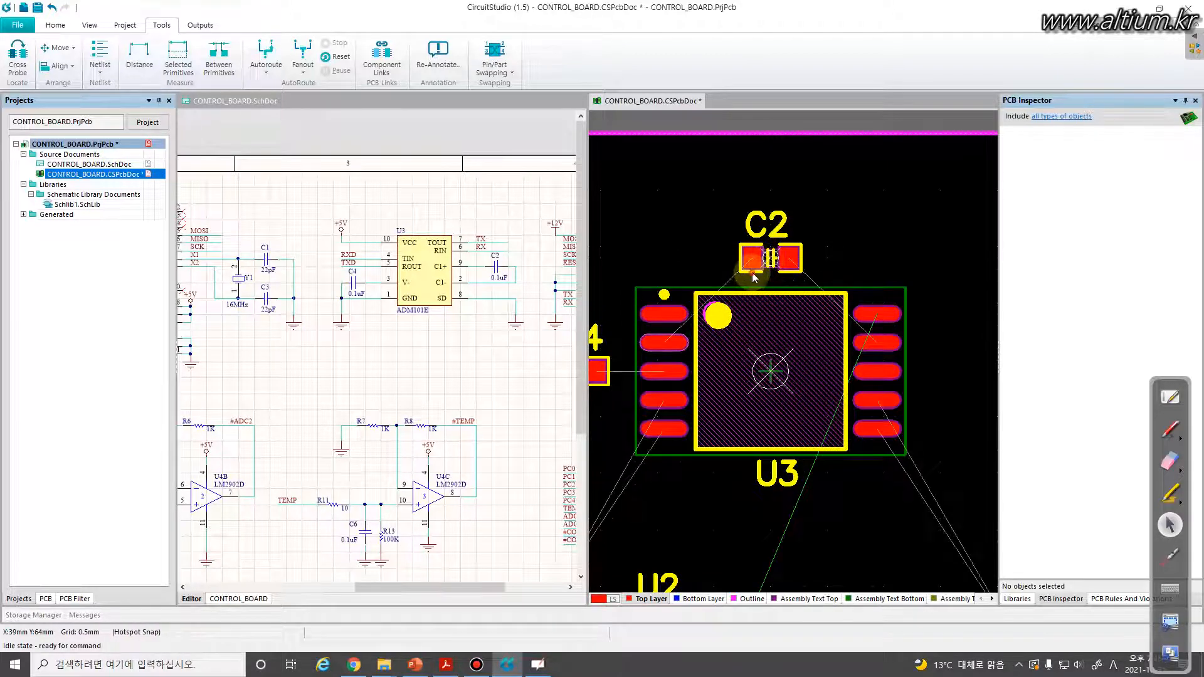
{"action": "left_click", "coordinate": [754, 269], "text": "ctrl"}
{"action": "left_click", "coordinate": [787, 263], "text": "ctrl"}
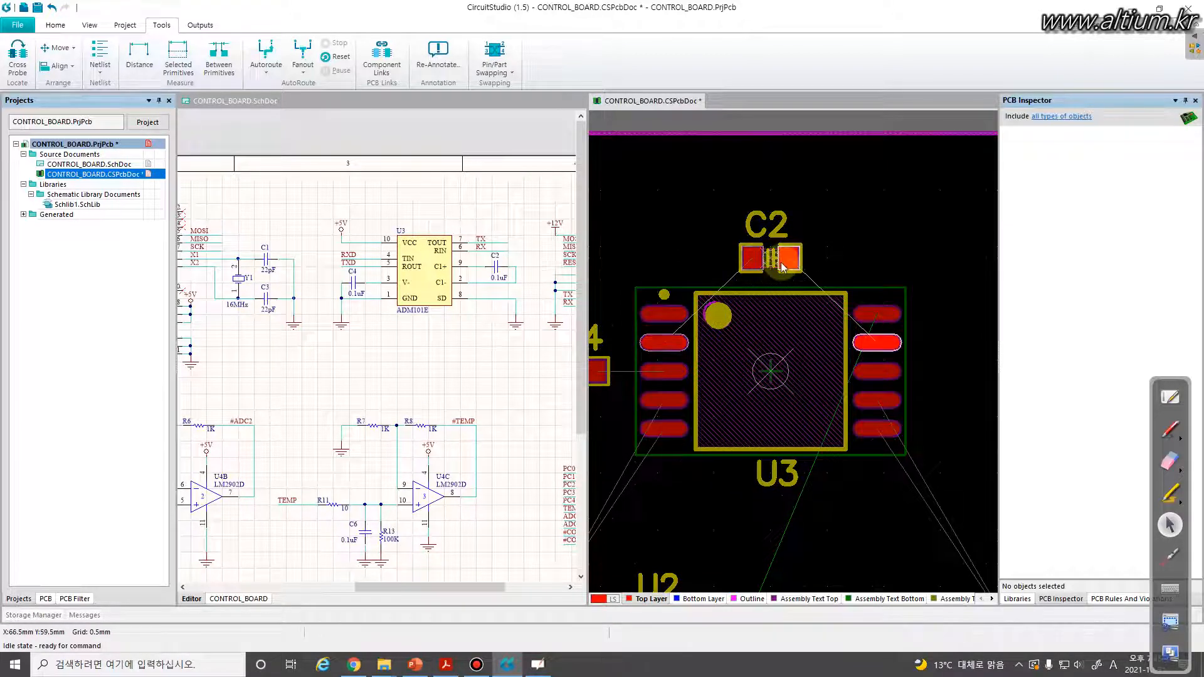
{"action": "left_click", "coordinate": [812, 286]}
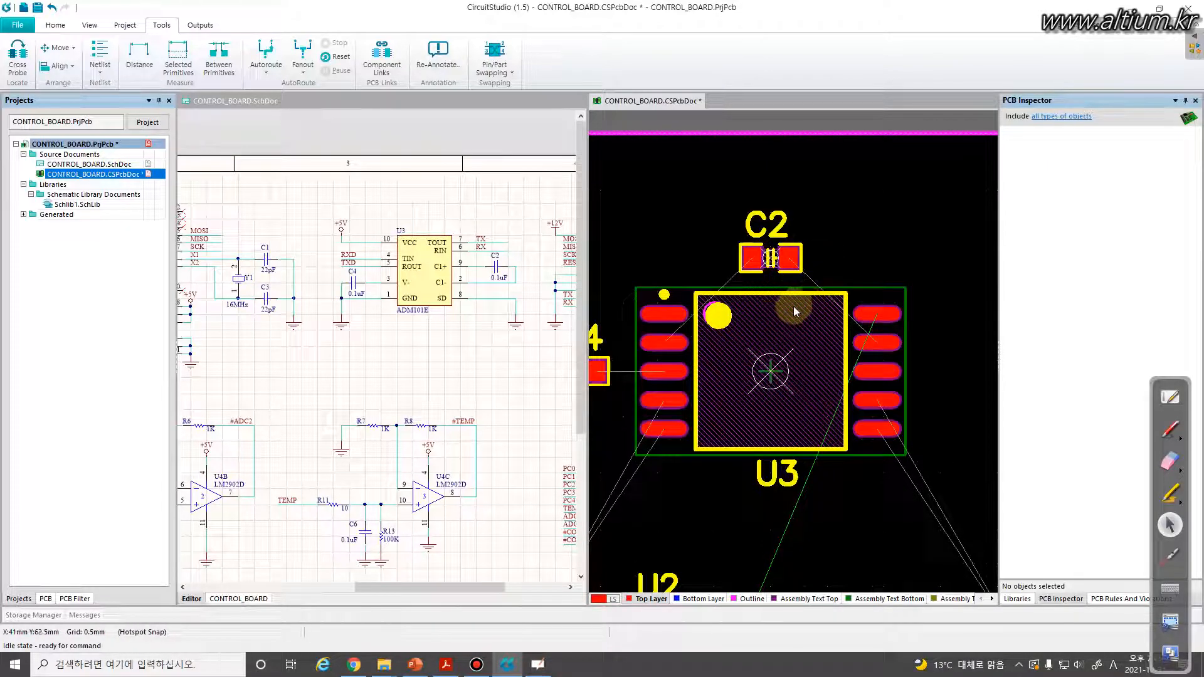
Move C12 from outside the board to beside U3's uppermost right-hand pin, oriented horizontally.
{"action": "scroll", "coordinate": [795, 306], "scroll_direction": "down", "scroll_amount": 2, "text": "ctrl"}
{"action": "scroll", "coordinate": [793, 351], "scroll_direction": "down", "scroll_amount": 3, "text": "ctrl"}
{"action": "scroll", "coordinate": [880, 395], "scroll_direction": "up", "scroll_amount": 3, "text": "ctrl"}
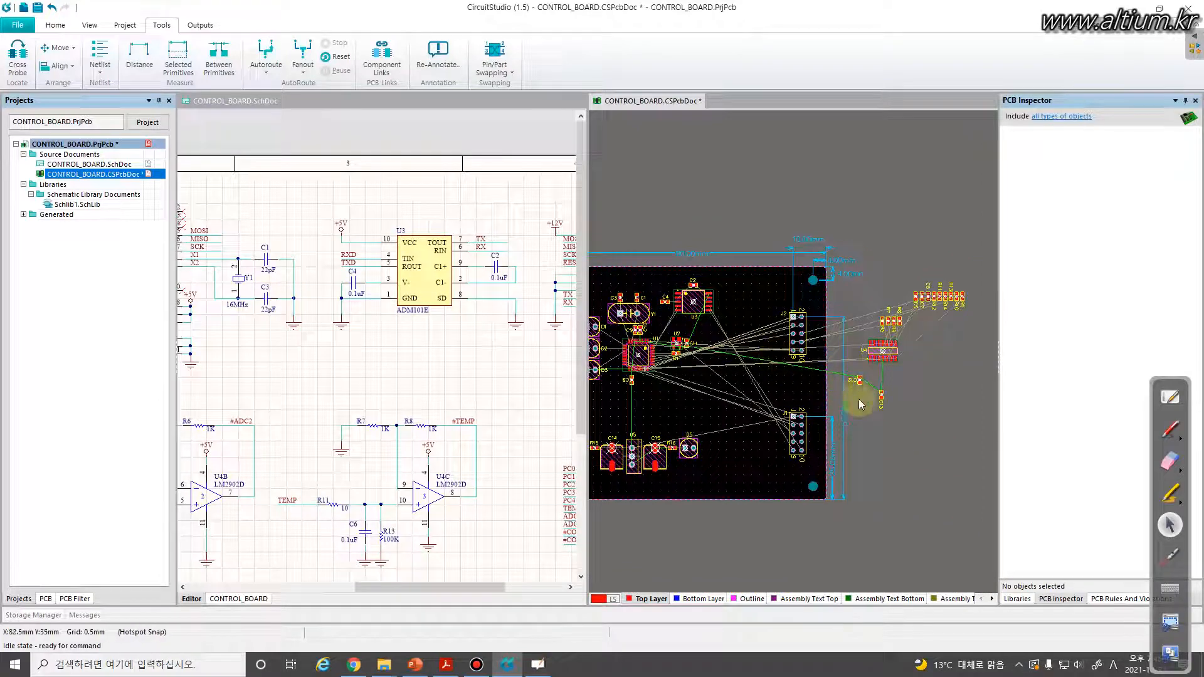
{"action": "left_click_drag", "start_coordinate": [807, 343], "coordinate": [855, 268]}
{"action": "scroll", "coordinate": [961, 327], "scroll_direction": "up", "scroll_amount": 5, "text": "ctrl"}
{"action": "key", "text": "space"}
{"action": "scroll", "coordinate": [761, 332], "scroll_direction": "down", "scroll_amount": 5, "text": "ctrl"}
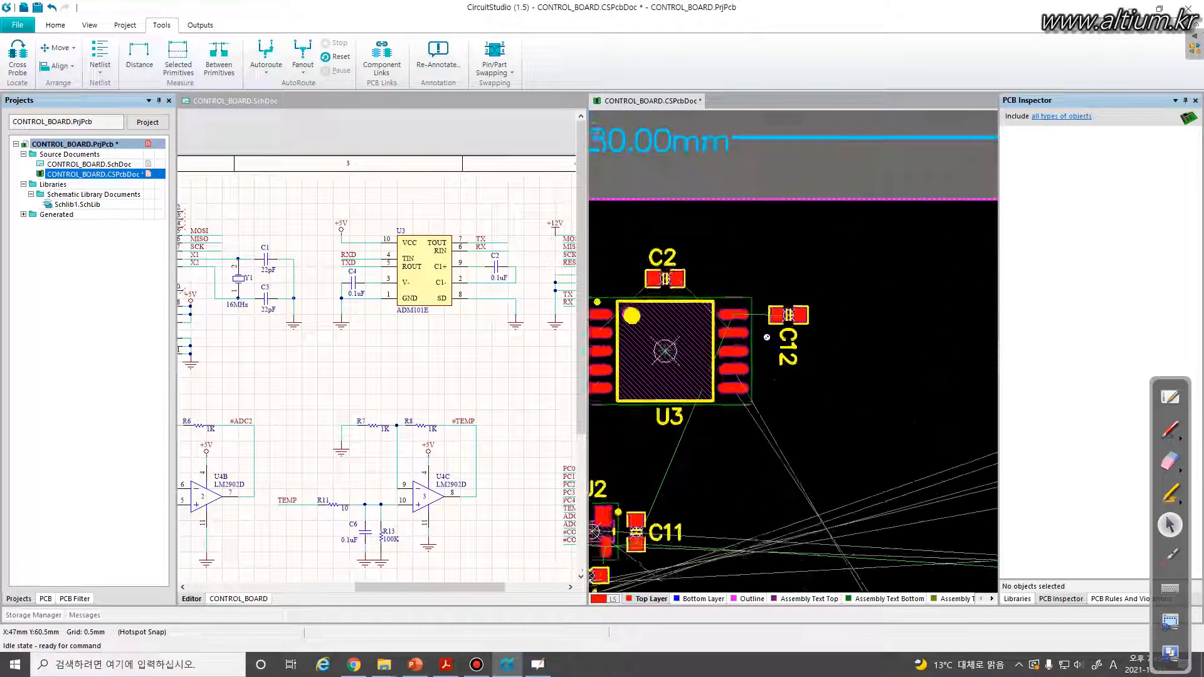
Move U4 onto the board and position it horizontally between U1 and the J1 and J2 connectors.
{"action": "right_click_drag", "start_coordinate": [832, 396], "coordinate": [885, 260]}
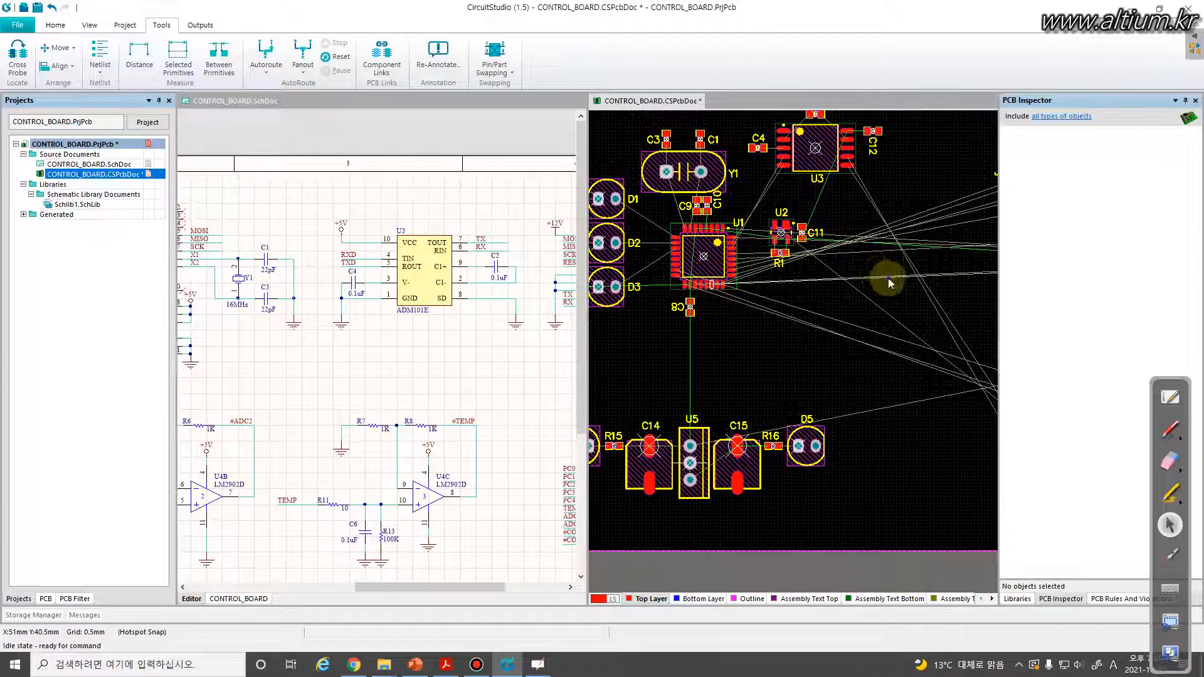
{"action": "right_click_drag", "start_coordinate": [987, 301], "coordinate": [830, 293]}
{"action": "scroll", "coordinate": [852, 296], "scroll_direction": "down", "scroll_amount": 2, "text": "ctrl"}
{"action": "right_click_drag", "start_coordinate": [987, 300], "coordinate": [908, 314]}
{"action": "left_click_drag", "start_coordinate": [911, 273], "coordinate": [717, 323]}
{"action": "right_click_drag", "start_coordinate": [723, 351], "coordinate": [820, 350]}
{"action": "left_click_drag", "start_coordinate": [868, 322], "coordinate": [841, 322]}
{"action": "left_click_drag", "start_coordinate": [841, 321], "coordinate": [841, 319]}
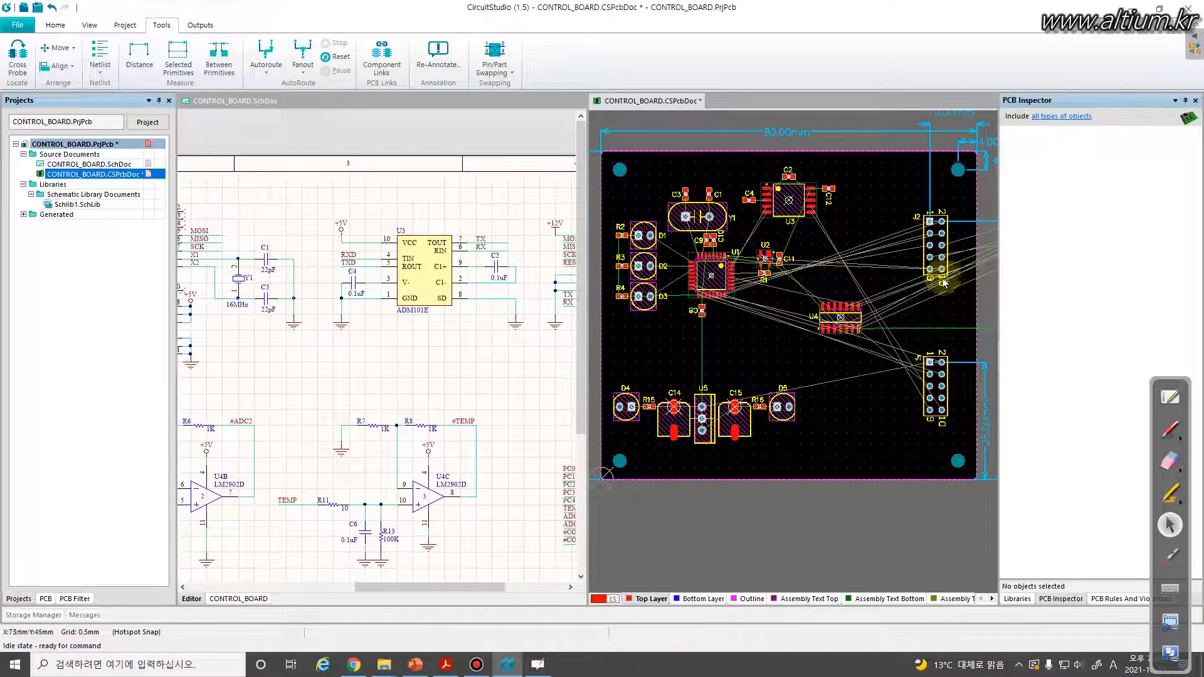
{"action": "left_click_drag", "start_coordinate": [847, 320], "coordinate": [850, 316]}
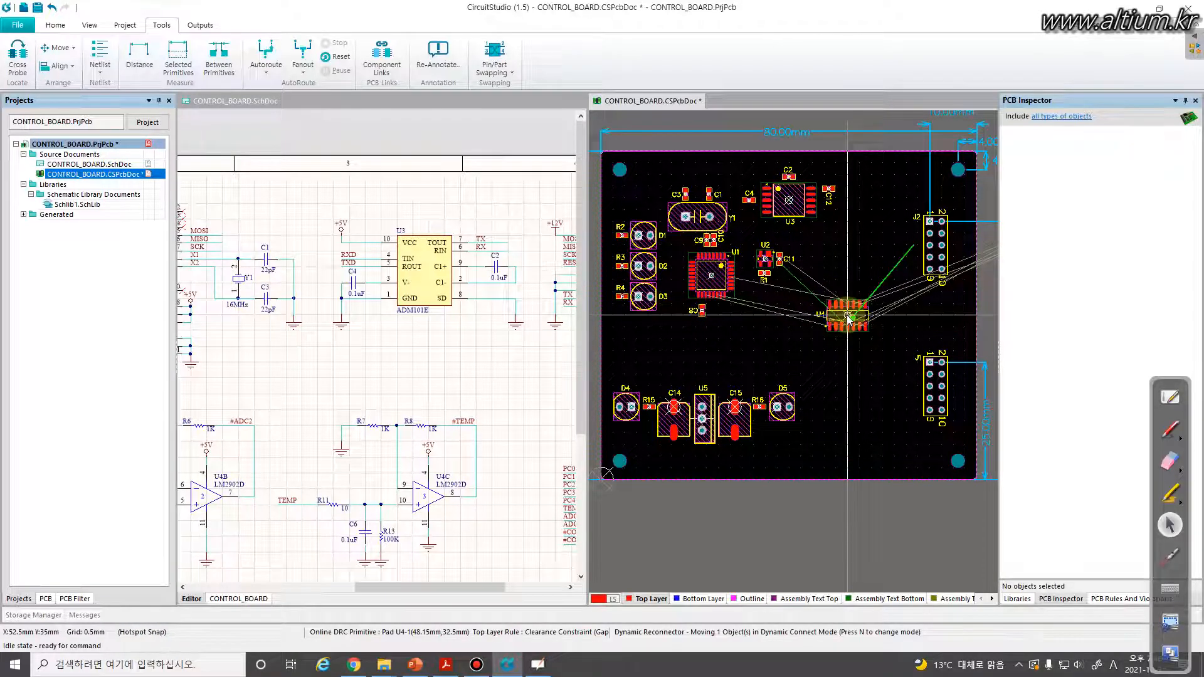
{"action": "left_click_drag", "start_coordinate": [849, 319], "coordinate": [862, 318]}
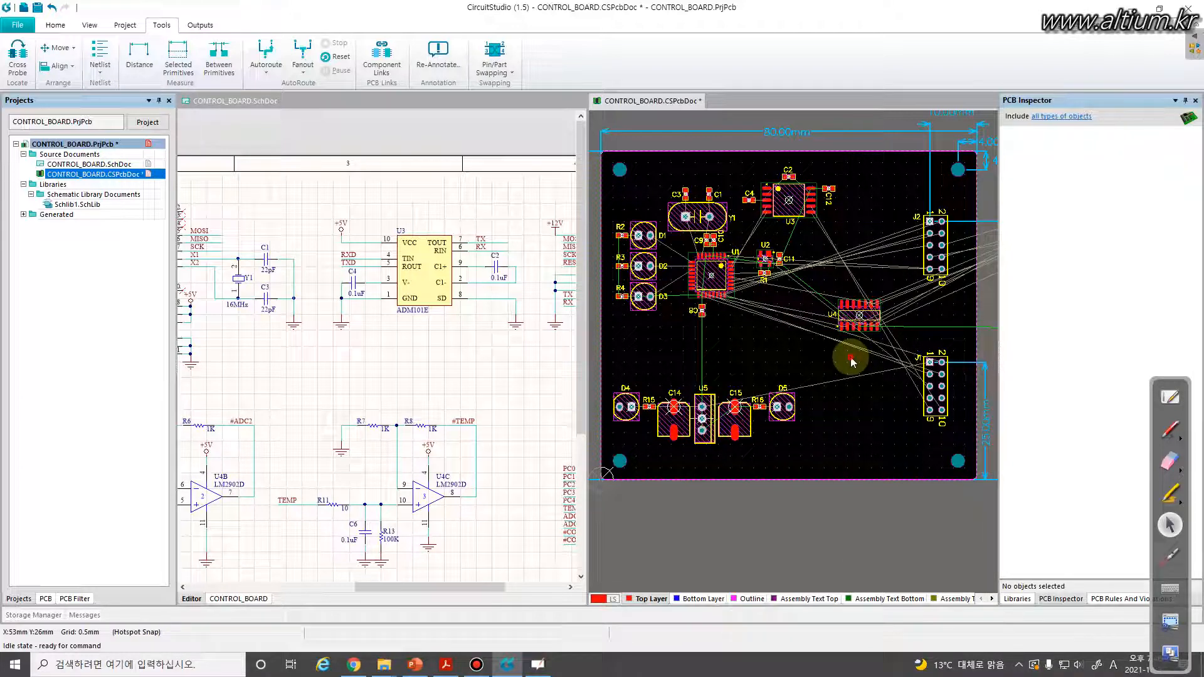
Find the U4A input circuit in the schematic and arrange R9, C5 and R14 within a rectangle on the board below U4.
{"action": "left_click", "coordinate": [475, 372]}
{"action": "right_click_drag", "start_coordinate": [360, 329], "coordinate": [432, 245]}
{"action": "right_click_drag", "start_coordinate": [404, 294], "coordinate": [617, 291]}
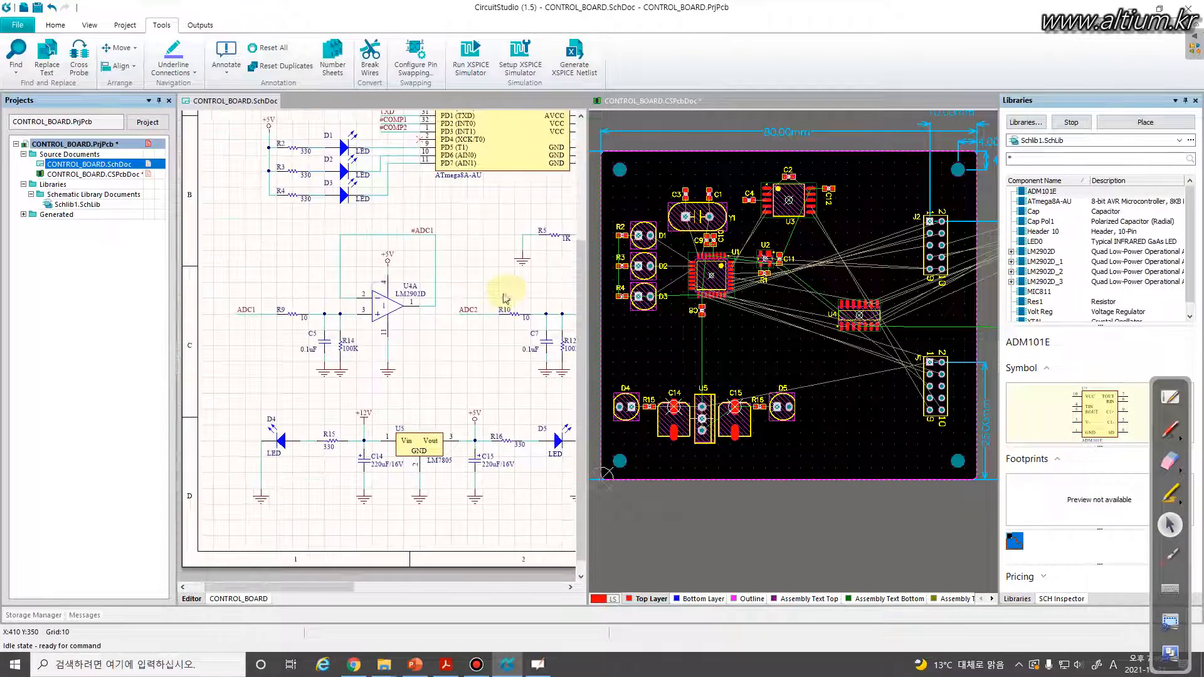
{"action": "right_click_drag", "start_coordinate": [472, 312], "coordinate": [494, 270]}
{"action": "scroll", "coordinate": [367, 293], "scroll_direction": "up", "scroll_amount": 2, "text": "ctrl"}
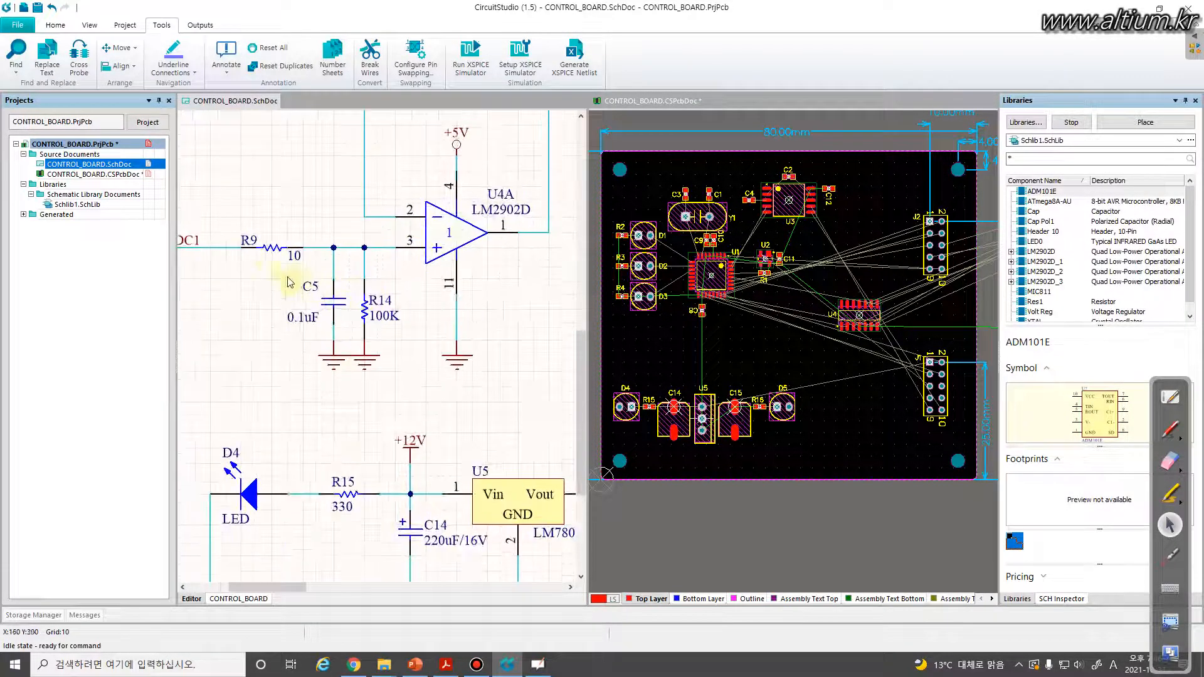
{"action": "left_click_drag", "start_coordinate": [220, 215], "coordinate": [398, 392]}
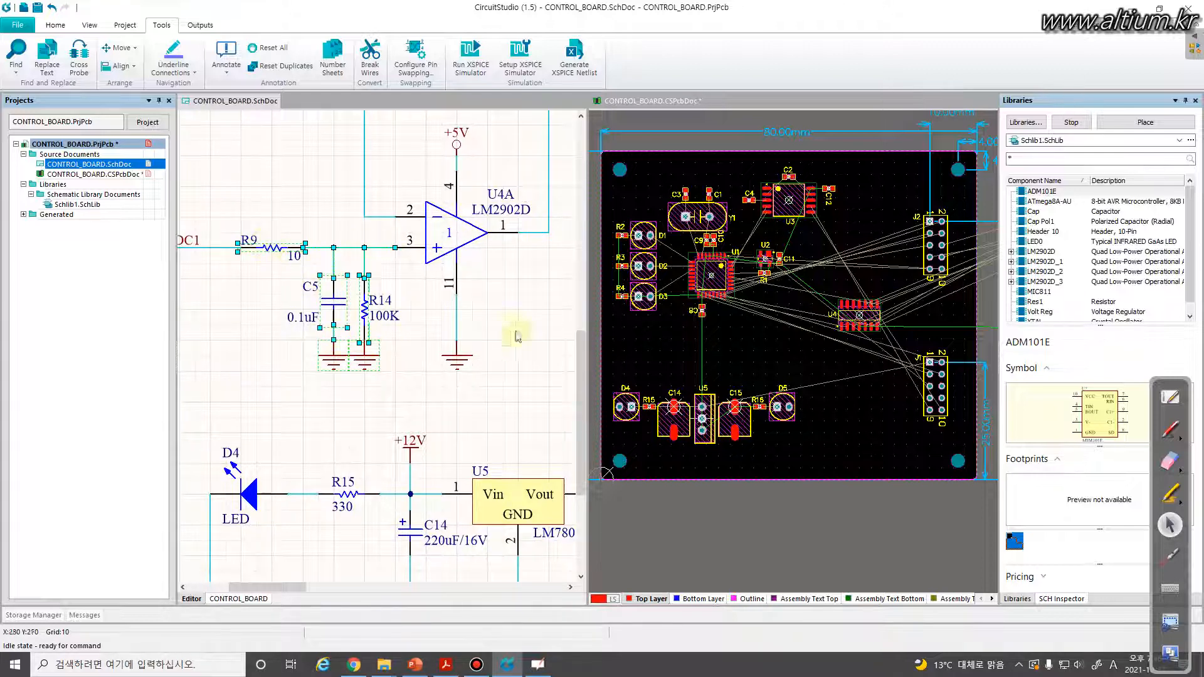
{"action": "left_click", "coordinate": [849, 344]}
{"action": "scroll", "coordinate": [771, 351], "scroll_direction": "up", "scroll_amount": 5, "text": "ctrl"}
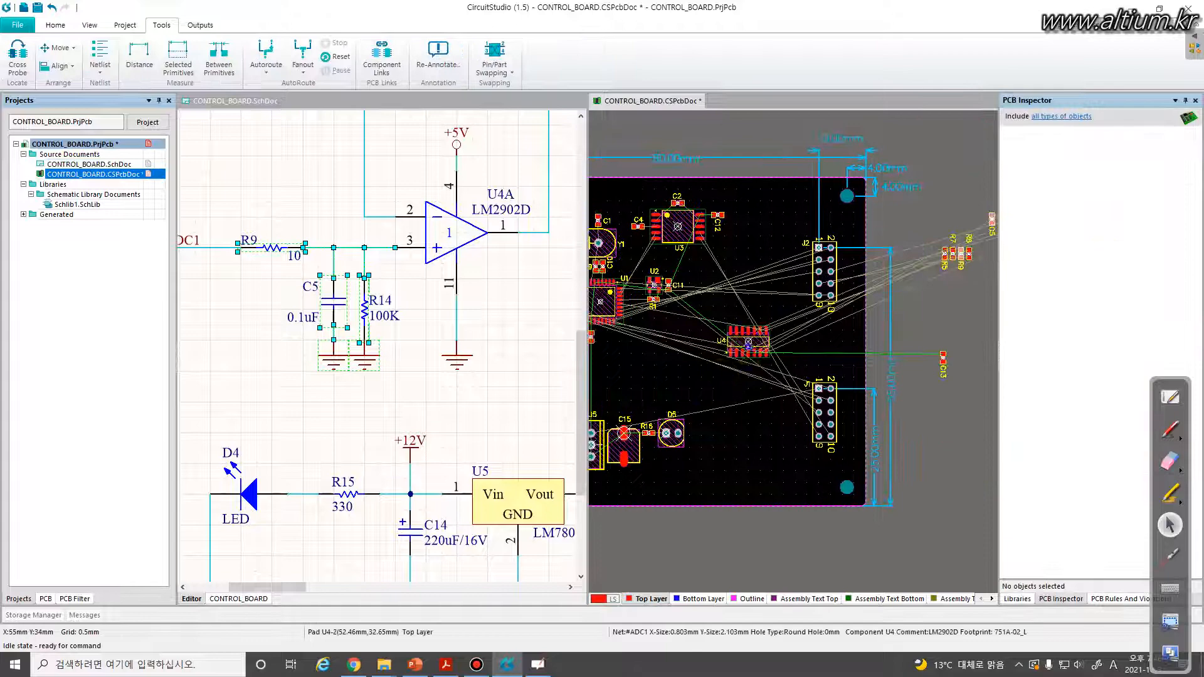
{"action": "scroll", "coordinate": [748, 347], "scroll_direction": "up", "scroll_amount": 2, "text": "ctrl"}
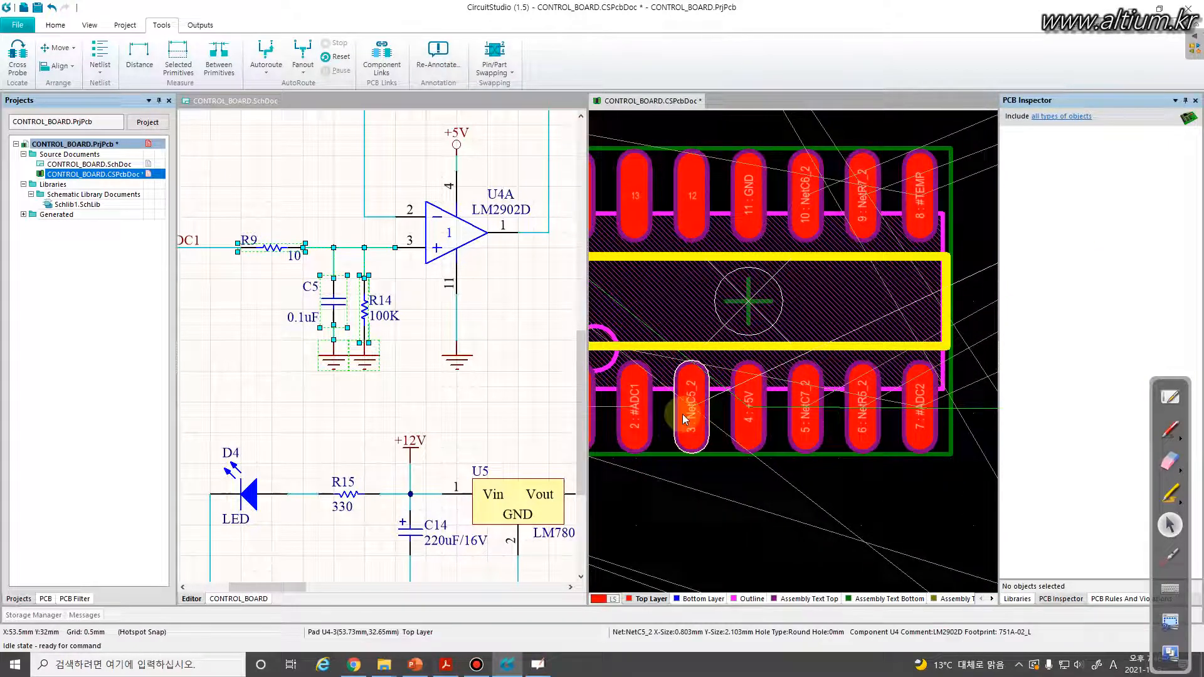
{"action": "scroll", "coordinate": [688, 432], "scroll_direction": "down", "scroll_amount": 3, "text": "ctrl"}
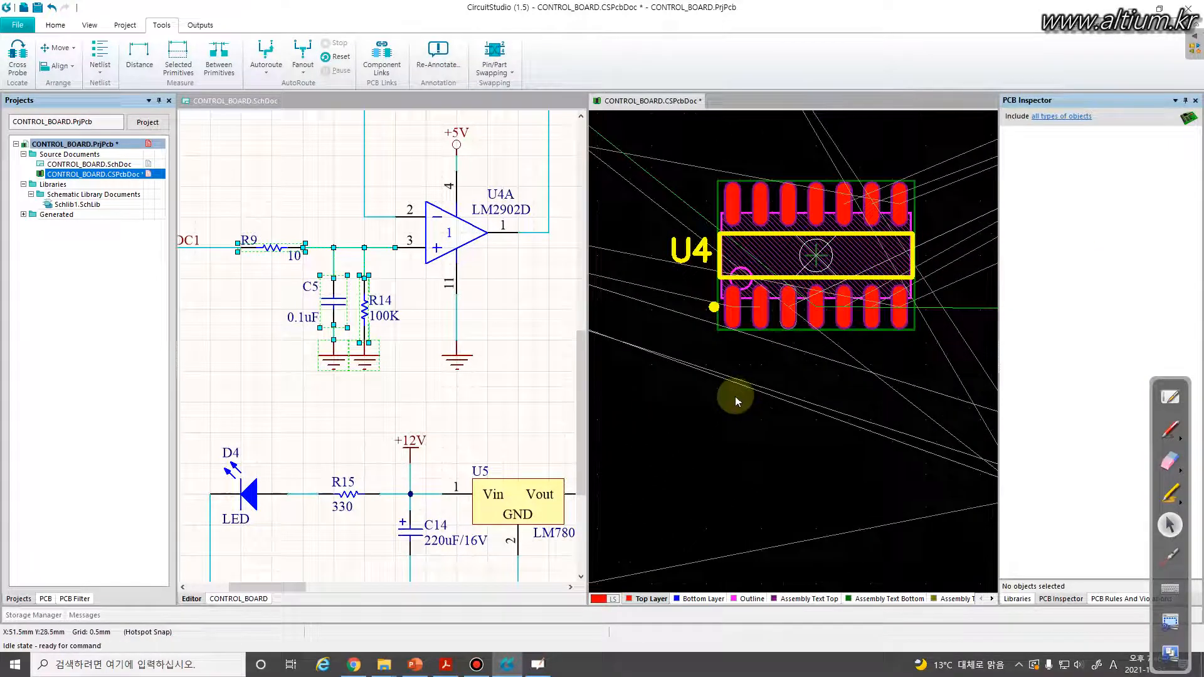
{"action": "right_click", "coordinate": [734, 396]}
{"action": "key", "text": "o"}
{"action": "key", "text": "l"}
{"action": "left_click", "coordinate": [673, 400]}
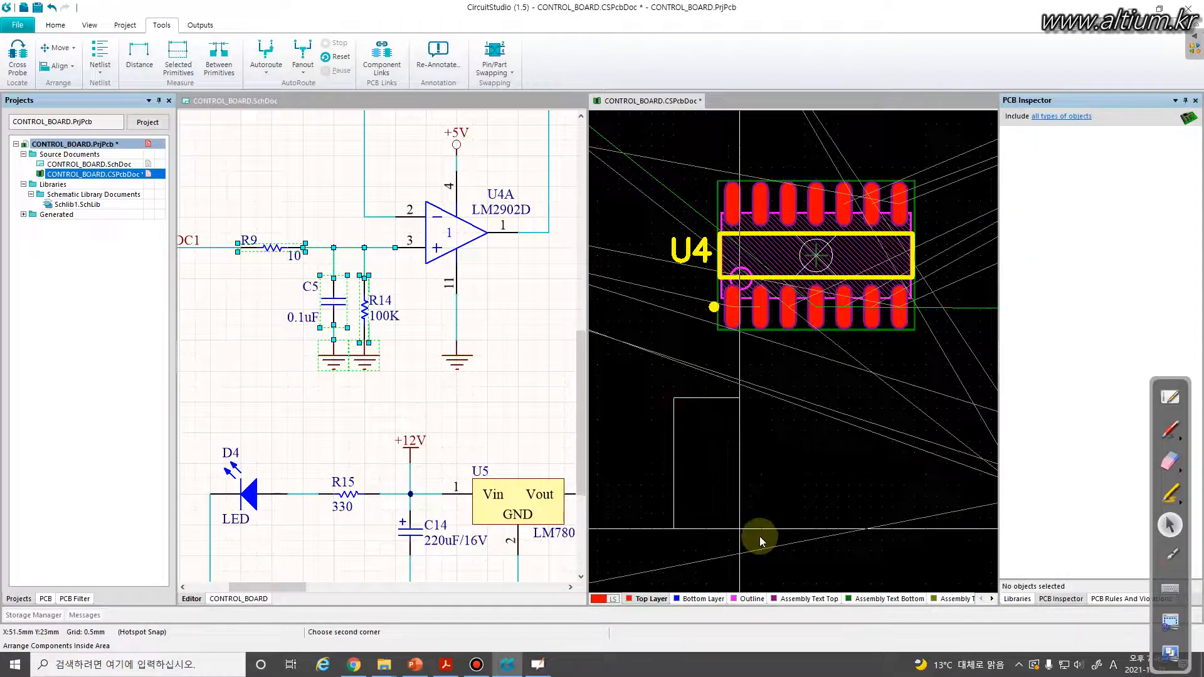
{"action": "left_click", "coordinate": [761, 531]}
{"action": "key", "text": "Escape"}
{"action": "left_click", "coordinate": [788, 517]}
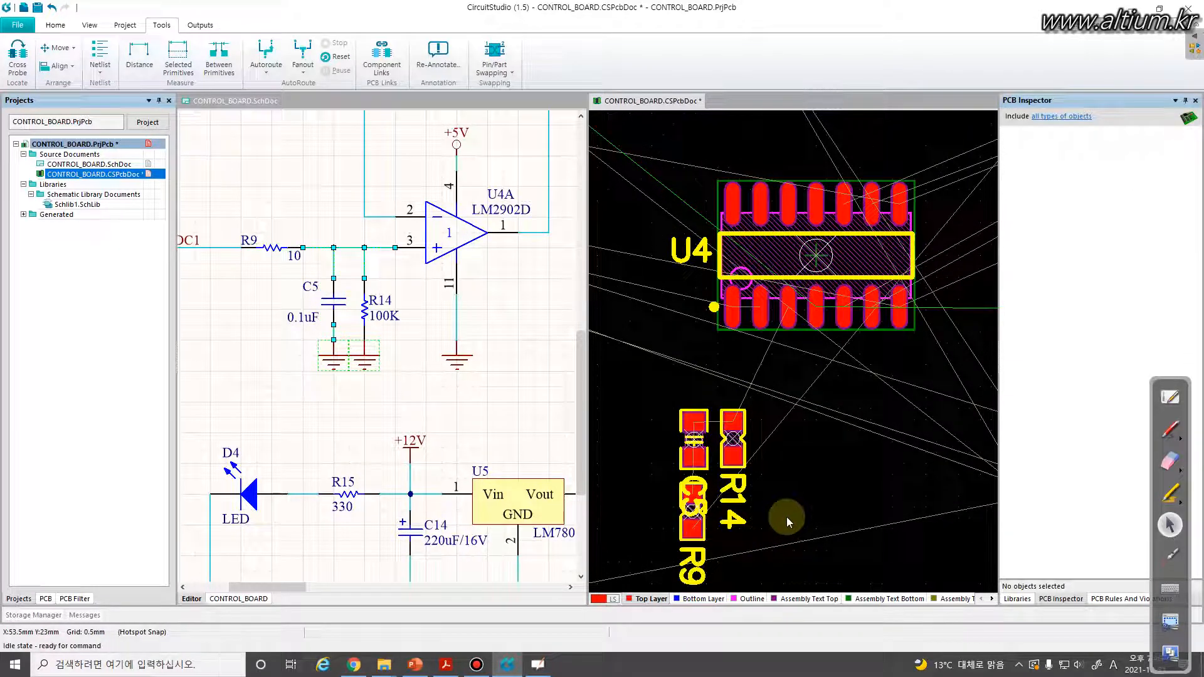
Line up R14, C5 and R9 vertically side by side in a row beneath U4.
{"action": "left_click_drag", "start_coordinate": [685, 538], "coordinate": [818, 539]}
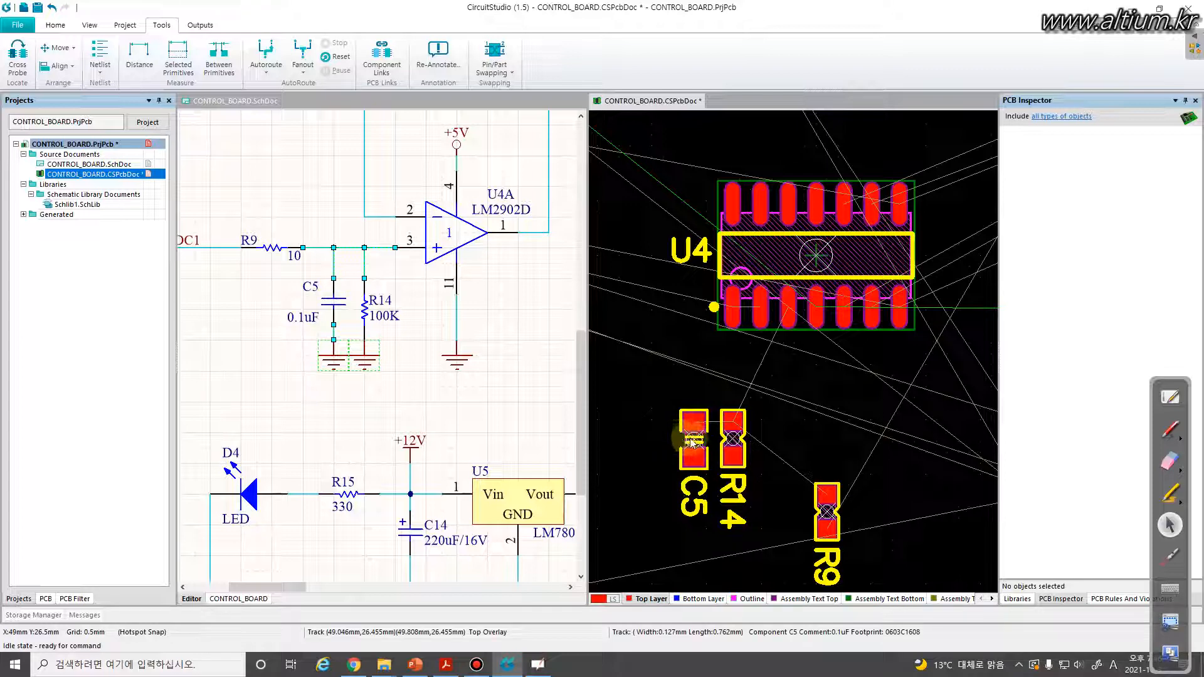
{"action": "left_click_drag", "start_coordinate": [733, 439], "coordinate": [761, 409]}
{"action": "left_click_drag", "start_coordinate": [691, 442], "coordinate": [794, 409]}
{"action": "left_click_drag", "start_coordinate": [816, 505], "coordinate": [826, 409]}
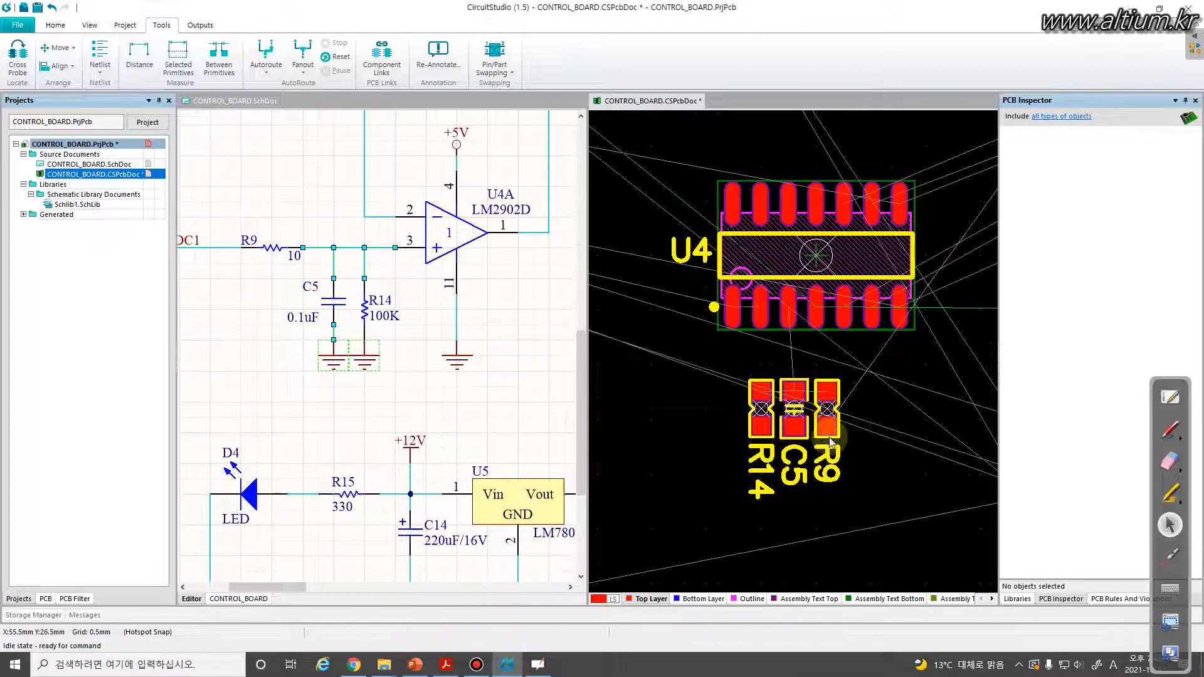
Trace R9's net and shift R14, C5 and R9 so that R9 sits directly below U4's pin 3.
{"action": "scroll", "coordinate": [833, 432], "scroll_direction": "down", "scroll_amount": 3, "text": "ctrl"}
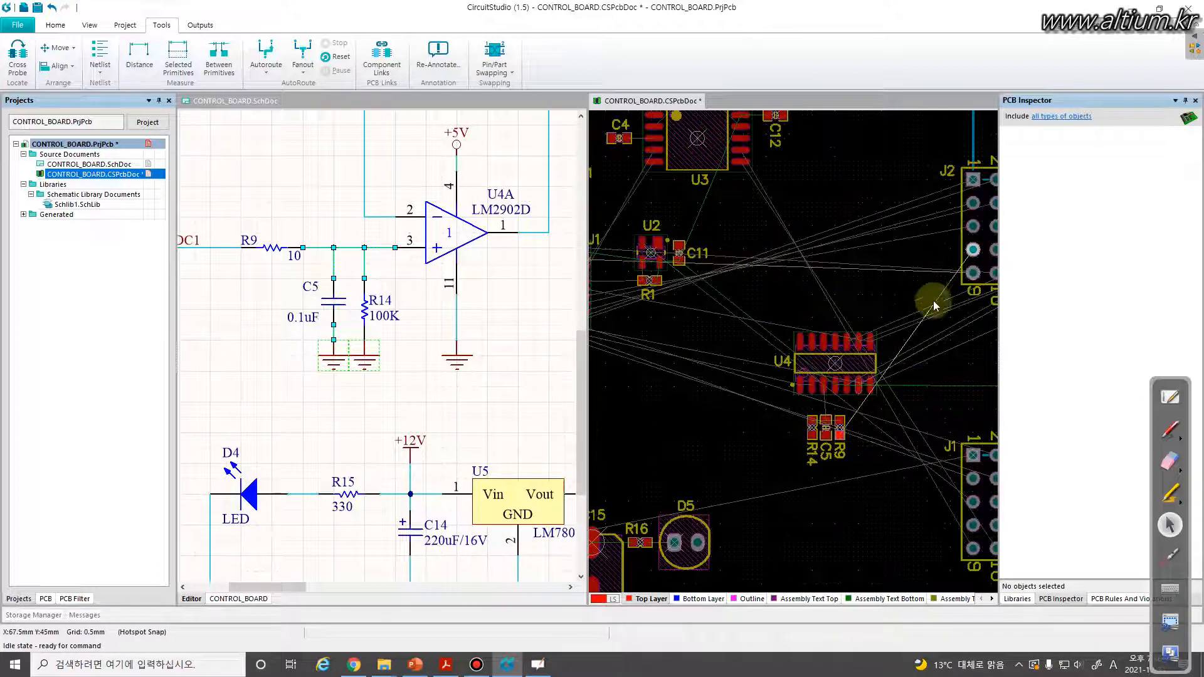
{"action": "scroll", "coordinate": [829, 421], "scroll_direction": "up", "scroll_amount": 4, "text": "ctrl"}
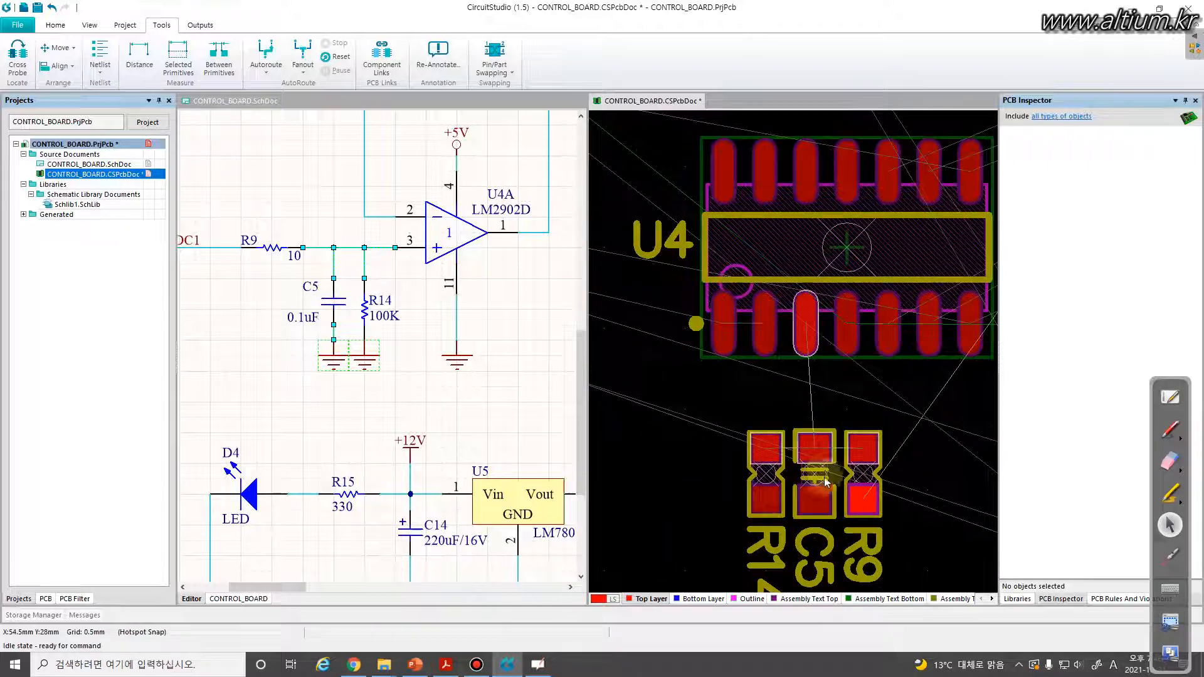
{"action": "right_click_drag", "start_coordinate": [840, 412], "coordinate": [827, 340]}
{"action": "left_click_drag", "start_coordinate": [759, 357], "coordinate": [711, 356]}
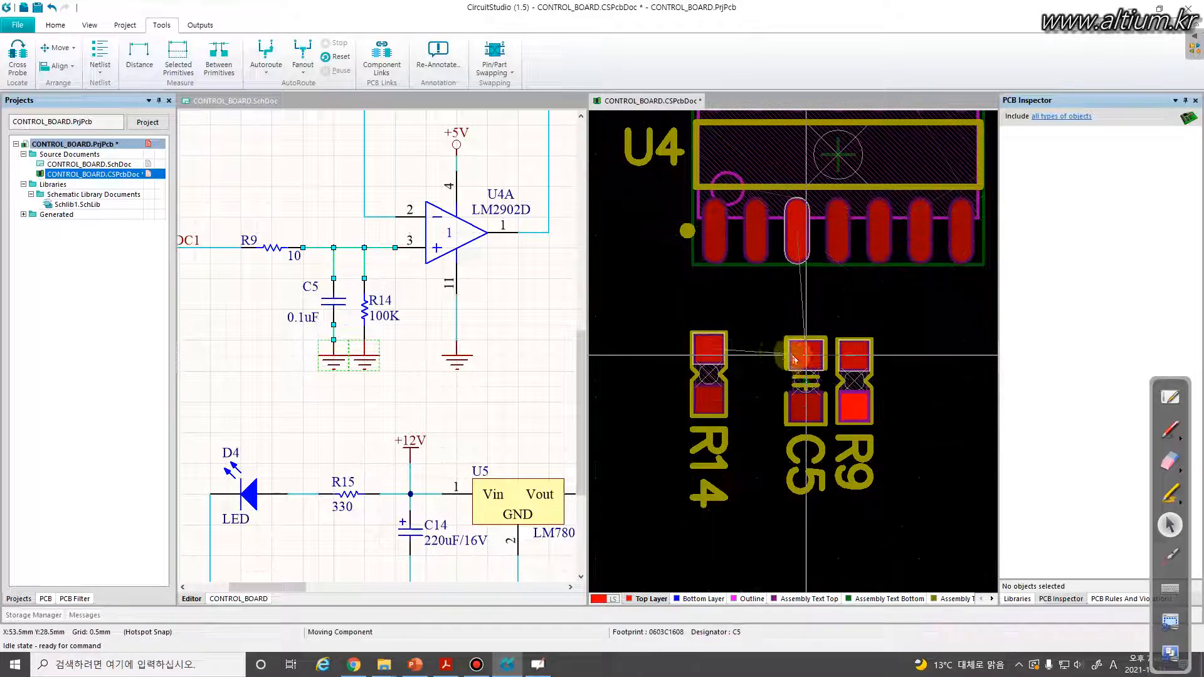
{"action": "left_click_drag", "start_coordinate": [807, 358], "coordinate": [761, 356]}
{"action": "left_click_drag", "start_coordinate": [854, 356], "coordinate": [805, 358]}
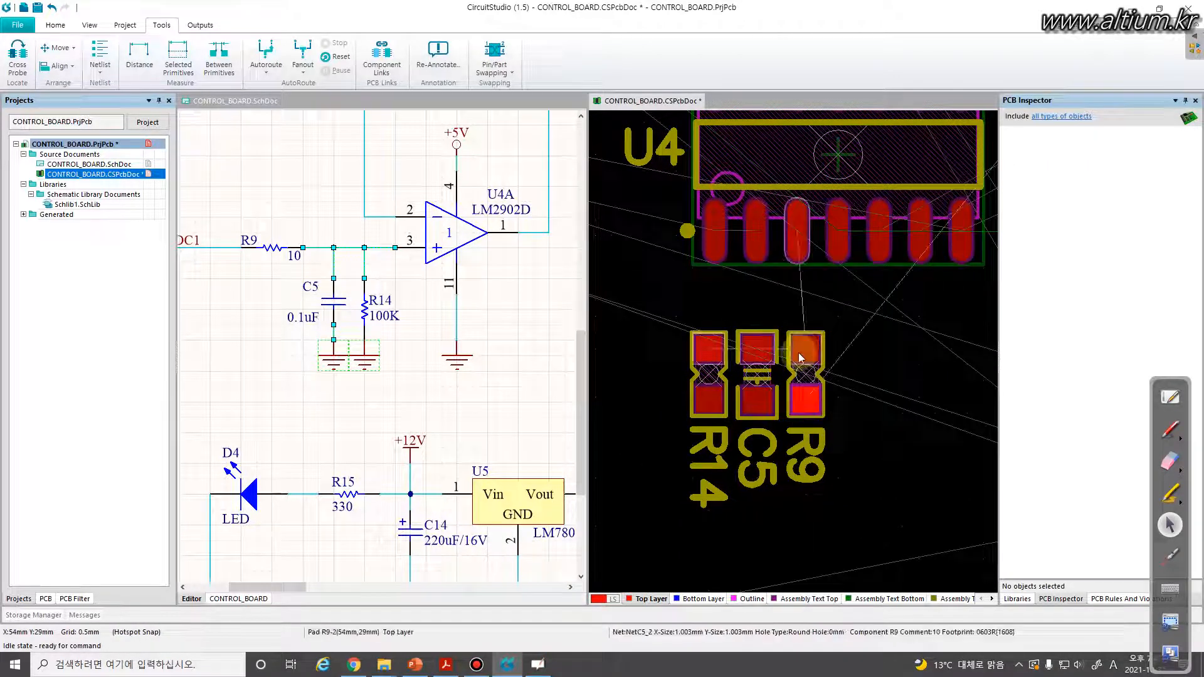
Highlight the net of U4's pin 3 and compare its connections to R9, C5 and R14 with the schematic.
{"action": "left_click_drag", "start_coordinate": [795, 231], "coordinate": [803, 235]}
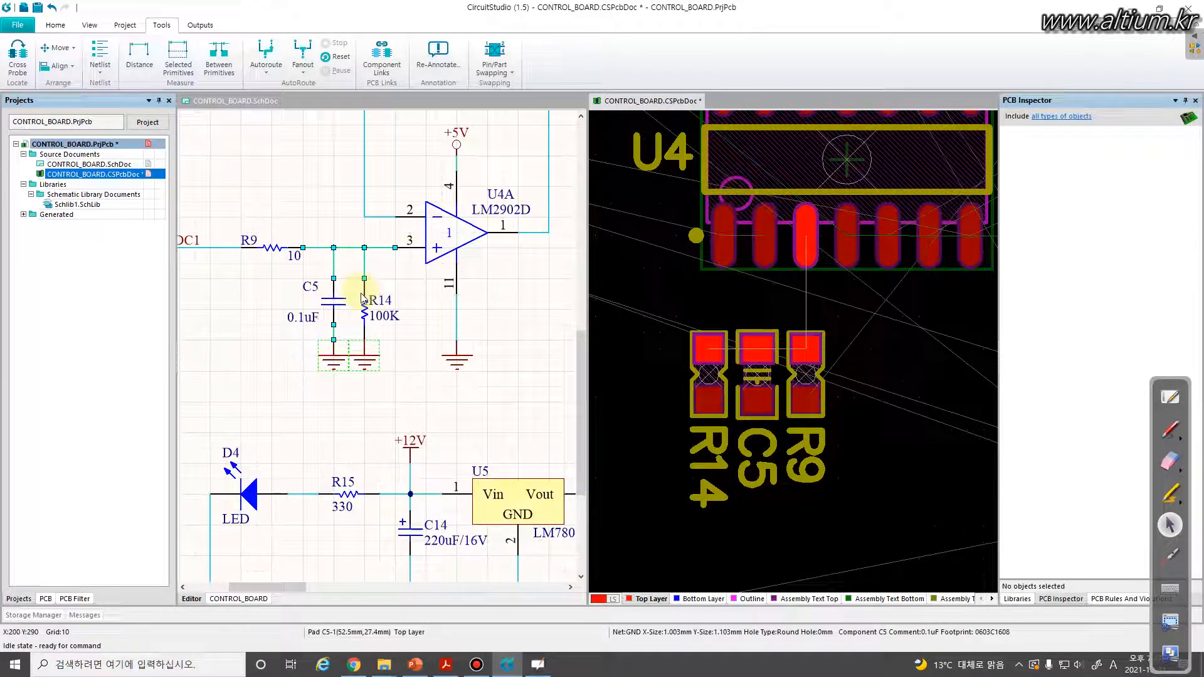
{"action": "scroll", "coordinate": [843, 443], "scroll_direction": "down", "scroll_amount": 2, "text": "ctrl"}
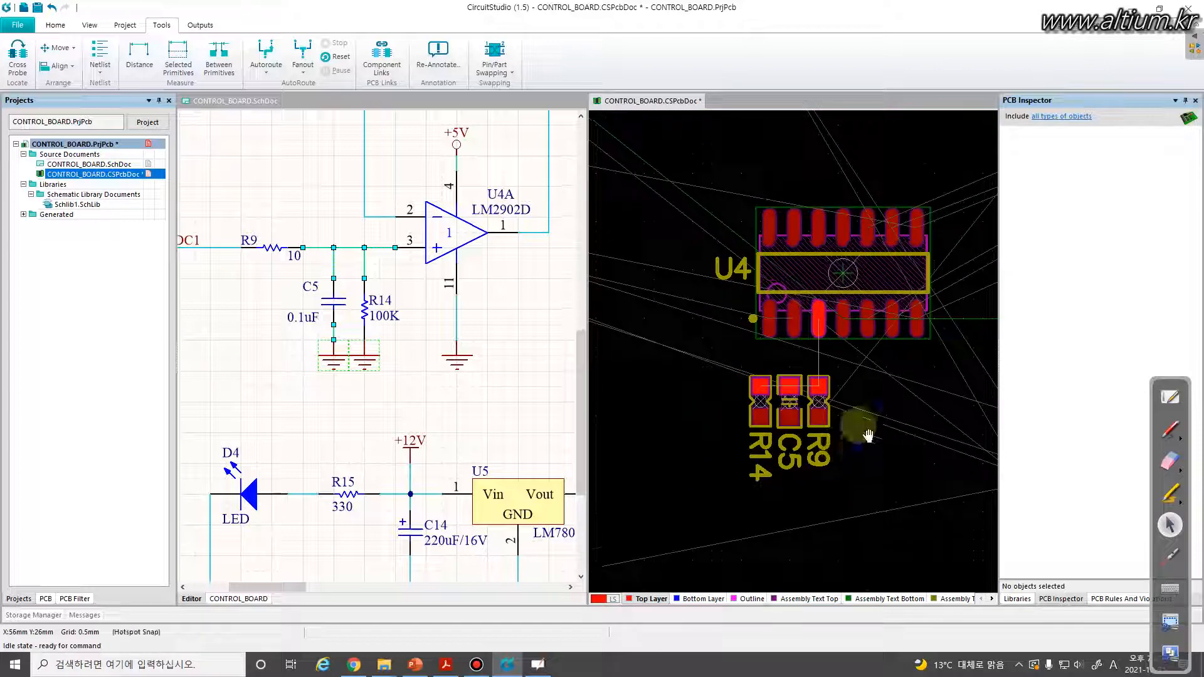
{"action": "left_click", "coordinate": [844, 382]}
{"action": "scroll", "coordinate": [838, 397], "scroll_direction": "down", "scroll_amount": 2, "text": "ctrl"}
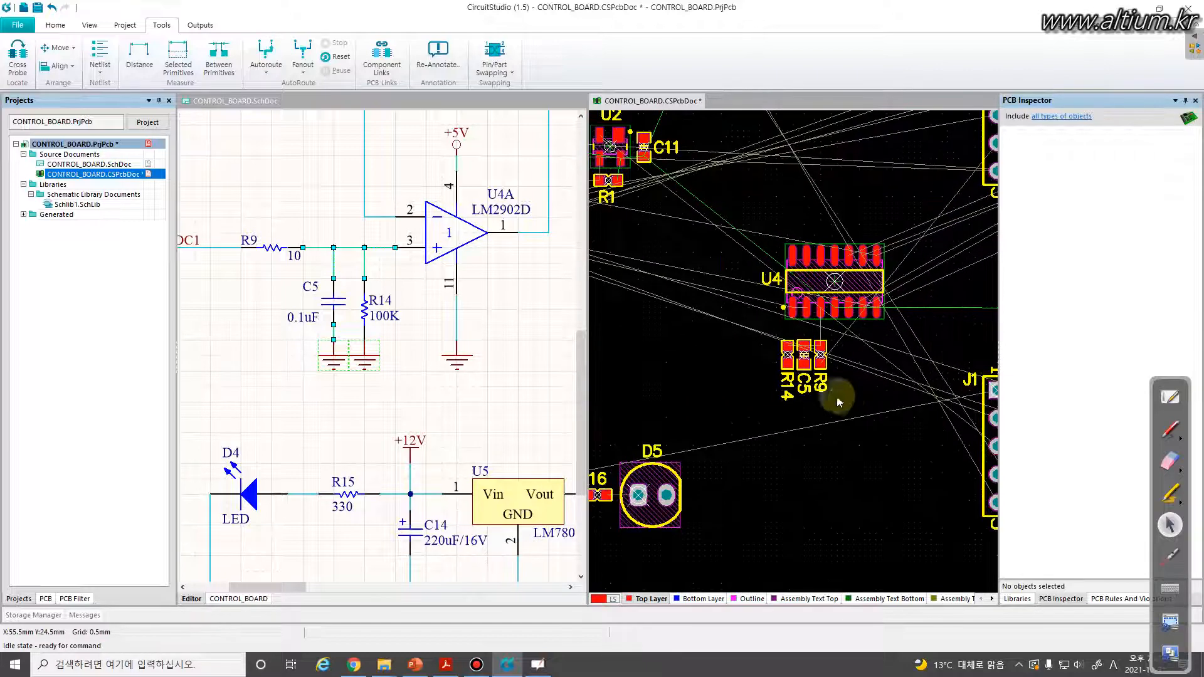
{"action": "right_click_drag", "start_coordinate": [845, 401], "coordinate": [771, 413]}
{"action": "left_click_drag", "start_coordinate": [772, 414], "coordinate": [729, 372]}
{"action": "left_click", "coordinate": [780, 403]}
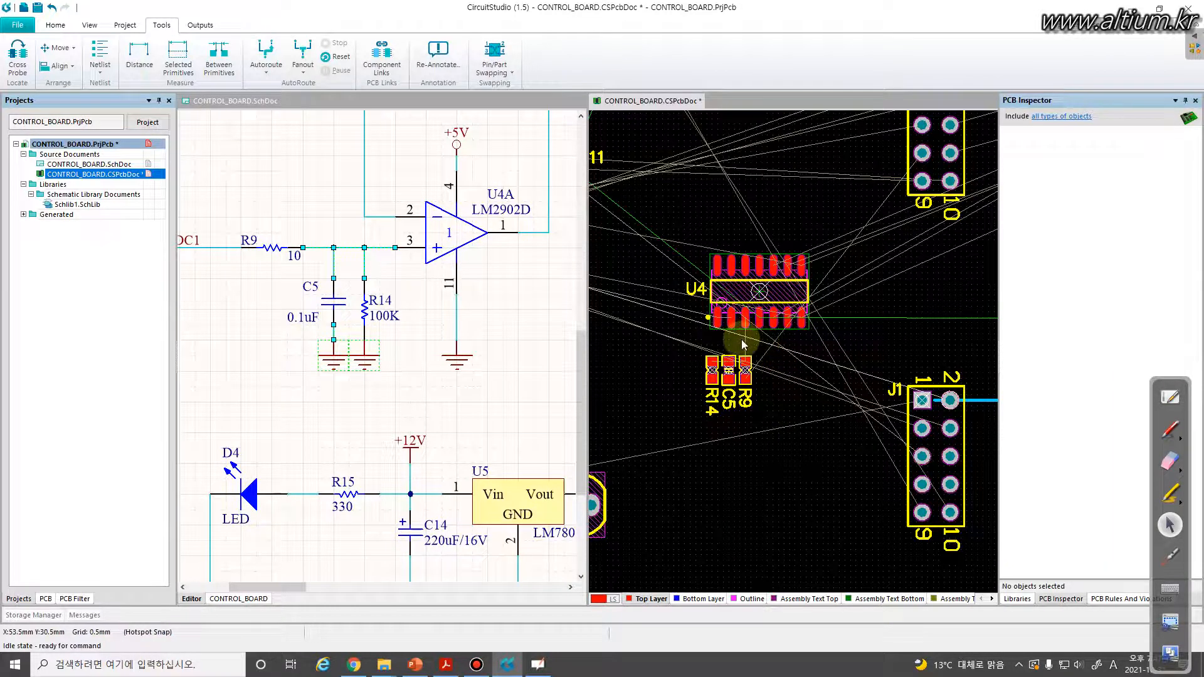
Select R10, C7 and R12 of the U4B circuit in the schematic and arrange them within a rectangle between U4 and J1.
{"action": "left_click", "coordinate": [555, 344]}
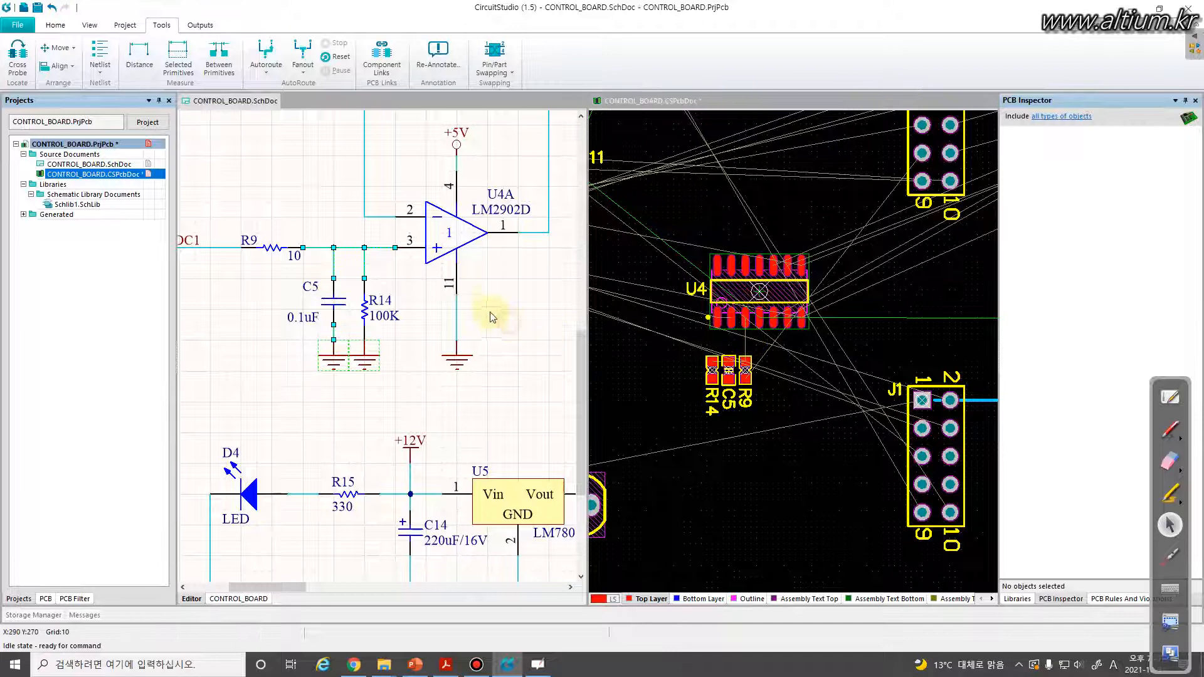
{"action": "scroll", "coordinate": [438, 270], "scroll_direction": "down", "scroll_amount": 2, "text": "ctrl"}
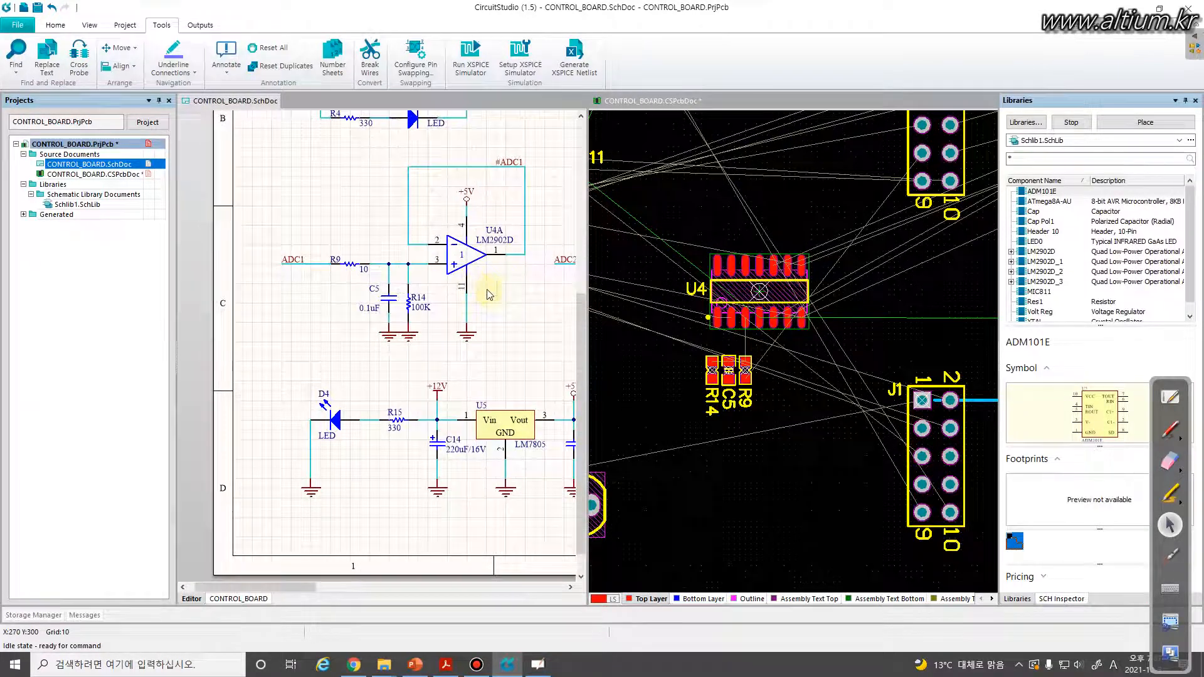
{"action": "right_click_drag", "start_coordinate": [489, 294], "coordinate": [231, 293]}
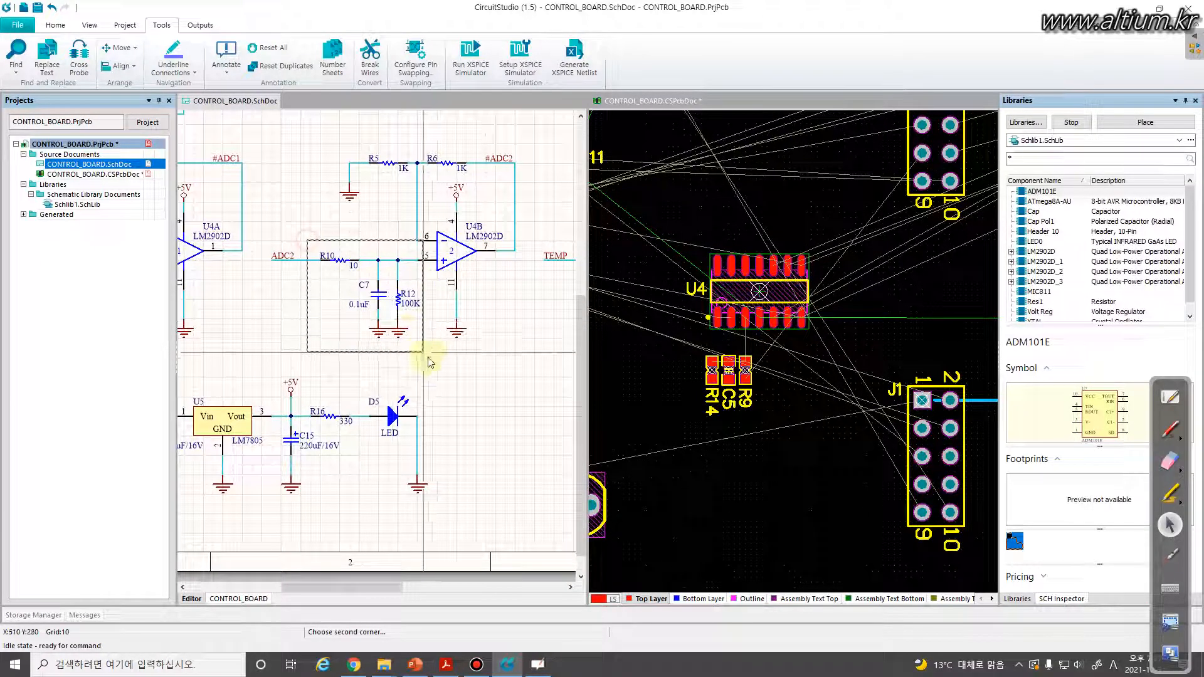
{"action": "right_click_drag", "start_coordinate": [774, 377], "coordinate": [652, 364]}
{"action": "right_click", "coordinate": [669, 388]}
{"action": "mouse_move", "coordinate": [752, 193]}
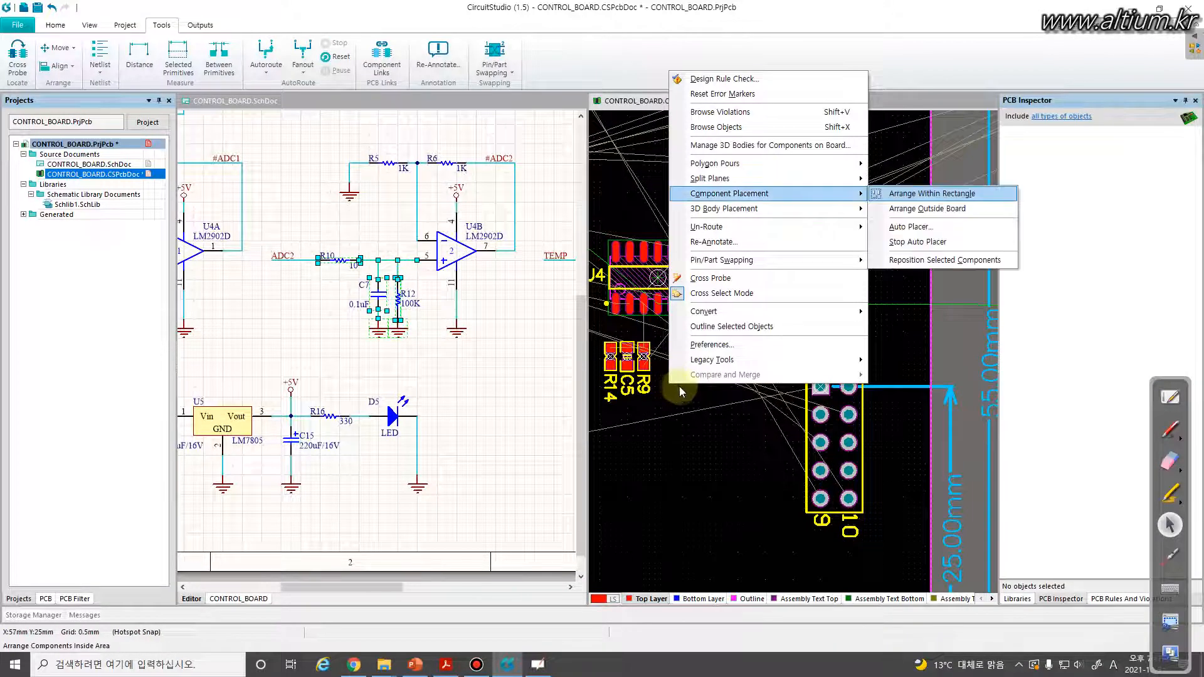
{"action": "left_click", "coordinate": [928, 194]}
{"action": "left_click", "coordinate": [693, 393]}
{"action": "left_click", "coordinate": [750, 448]}
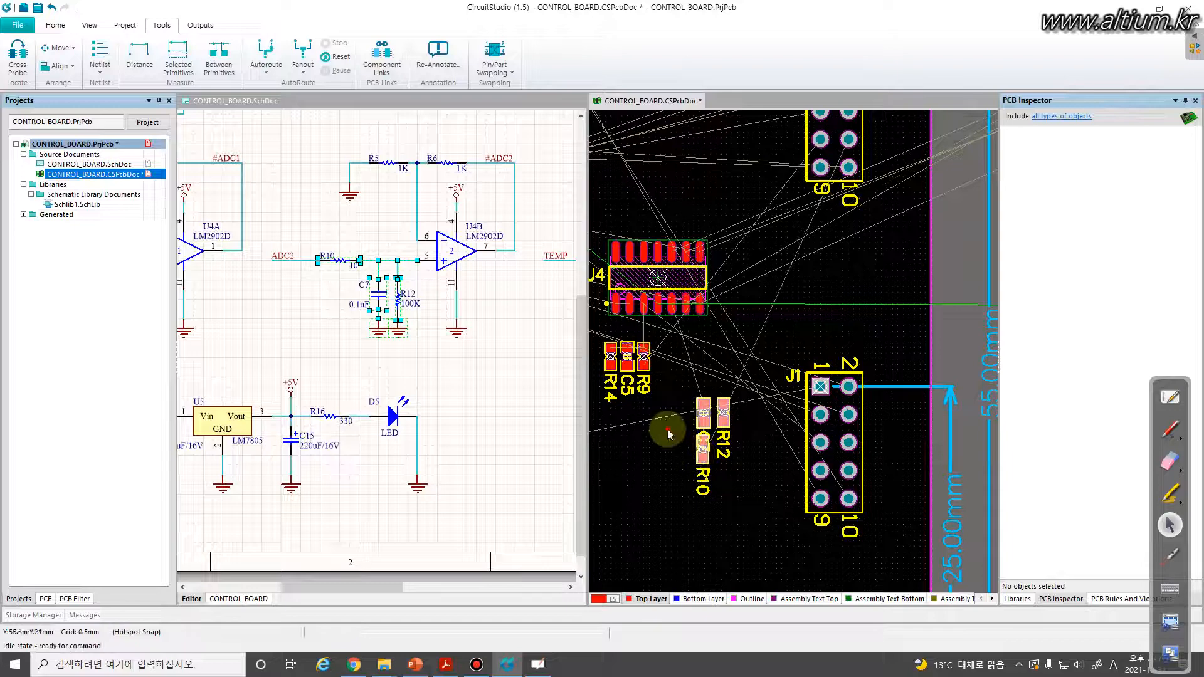
{"action": "left_click", "coordinate": [428, 370]}
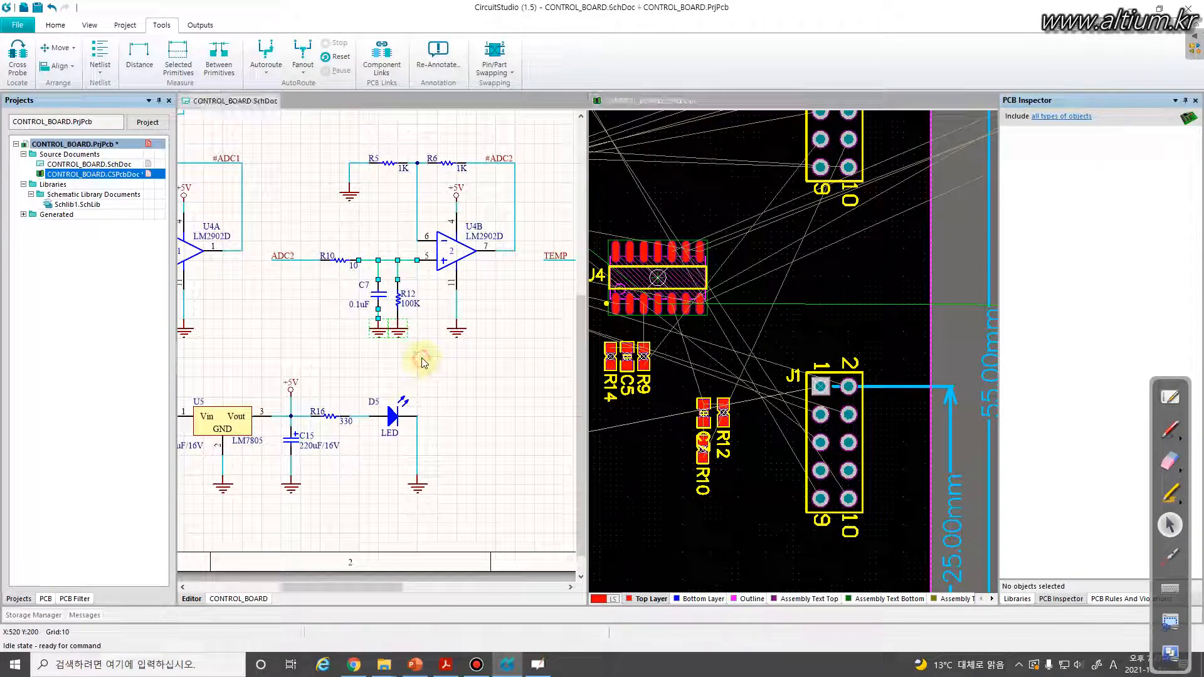
Place R12 below U4's pin 5 and bring C13 in vertically below pin 4, next to R9.
{"action": "left_click", "coordinate": [722, 405]}
{"action": "left_click_drag", "start_coordinate": [724, 413], "coordinate": [673, 362]}
{"action": "scroll", "coordinate": [658, 317], "scroll_direction": "up", "scroll_amount": 5, "text": "ctrl"}
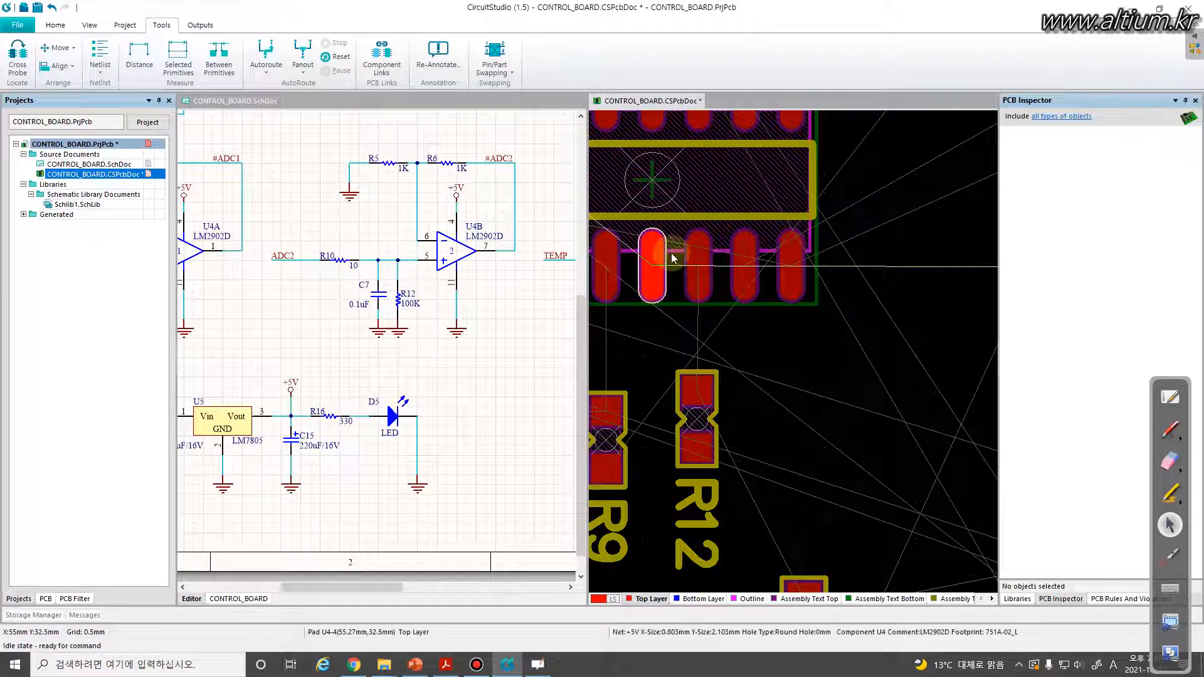
{"action": "scroll", "coordinate": [658, 285], "scroll_direction": "down", "scroll_amount": 6, "text": "ctrl"}
{"action": "left_click_drag", "start_coordinate": [980, 309], "coordinate": [661, 334]}
{"action": "scroll", "coordinate": [660, 333], "scroll_direction": "up", "scroll_amount": 4, "text": "ctrl"}
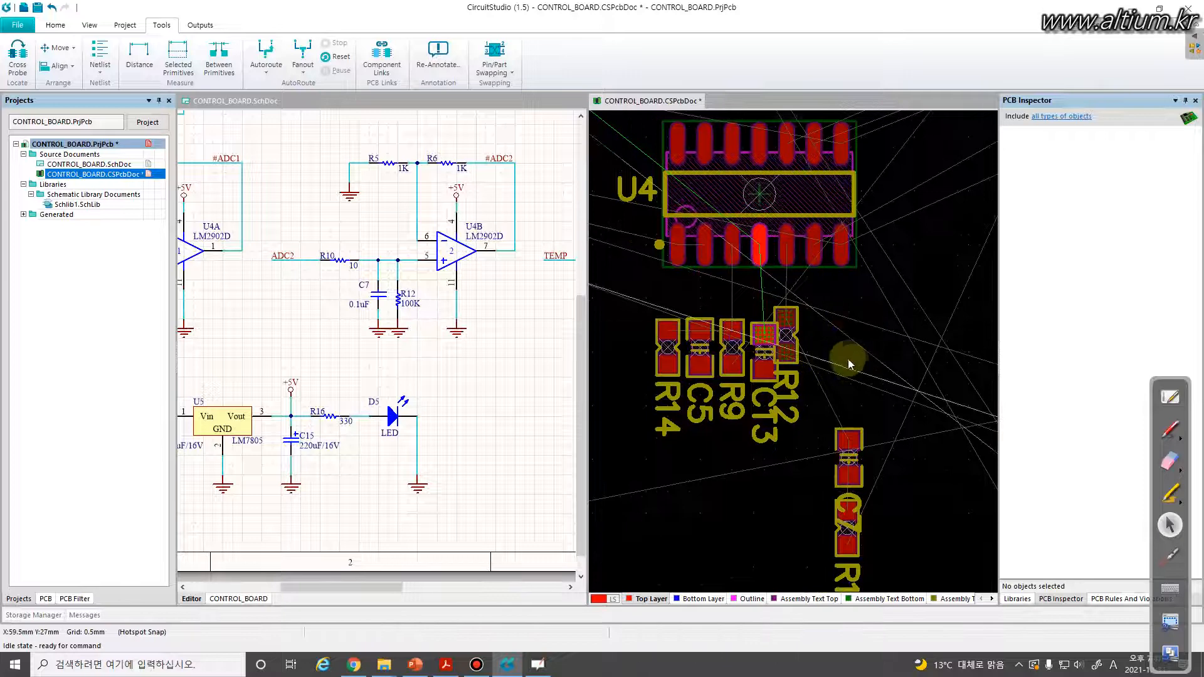
Nudge C13 up between R9 and R12 and set the snap grid to 0.250 mm.
{"action": "left_click_drag", "start_coordinate": [763, 353], "coordinate": [763, 352]}
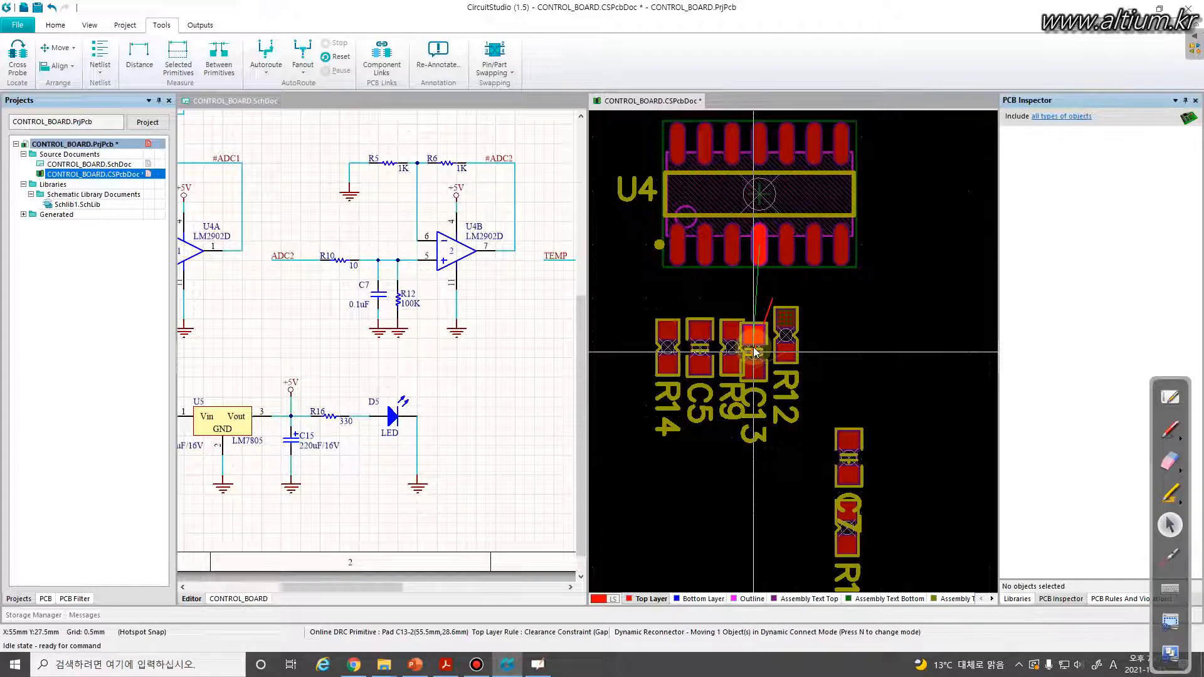
{"action": "left_click_drag", "start_coordinate": [763, 351], "coordinate": [763, 351]}
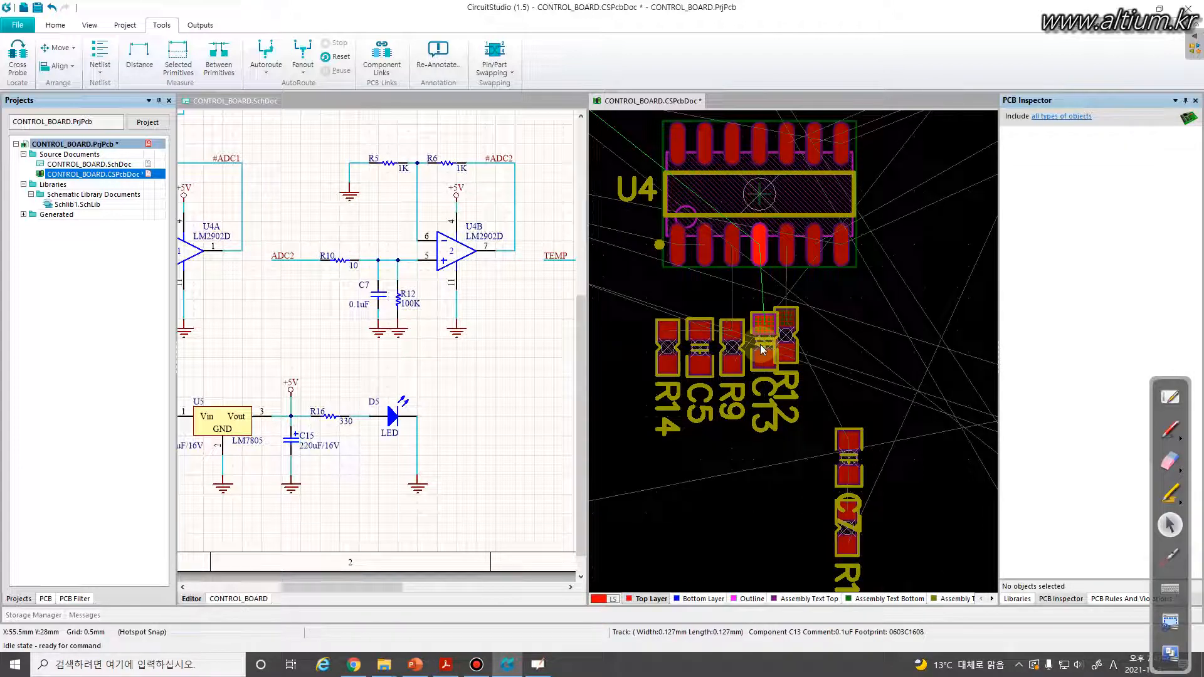
{"action": "key", "text": "g"}
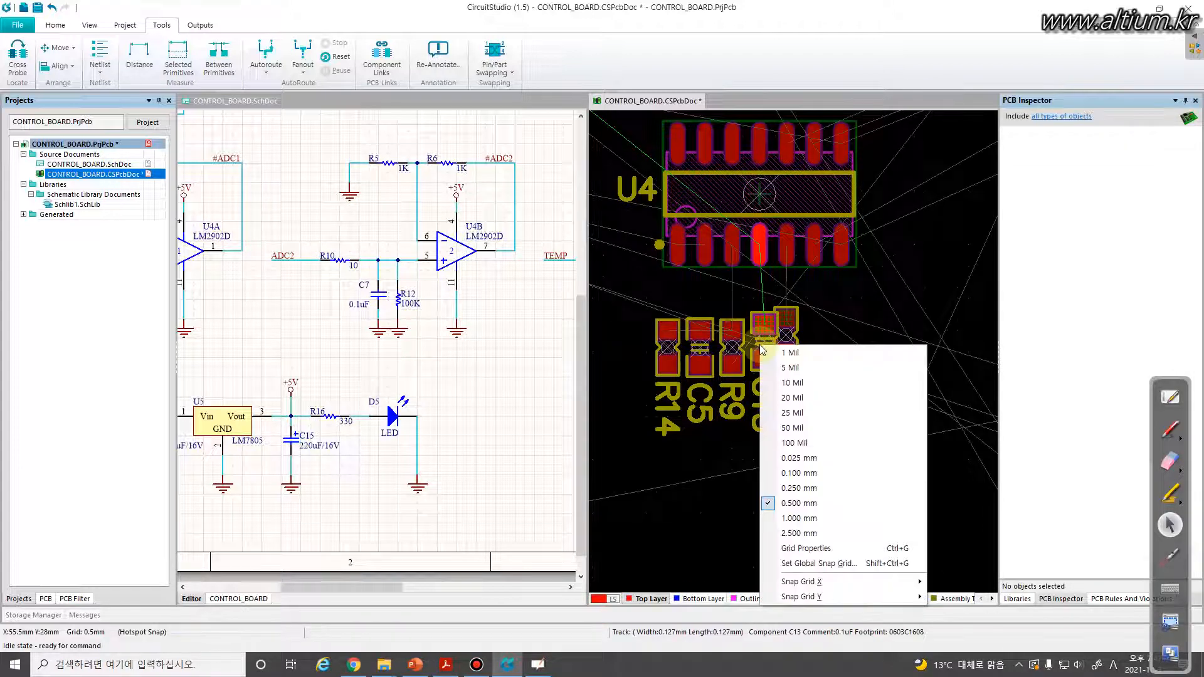
{"action": "left_click", "coordinate": [812, 489]}
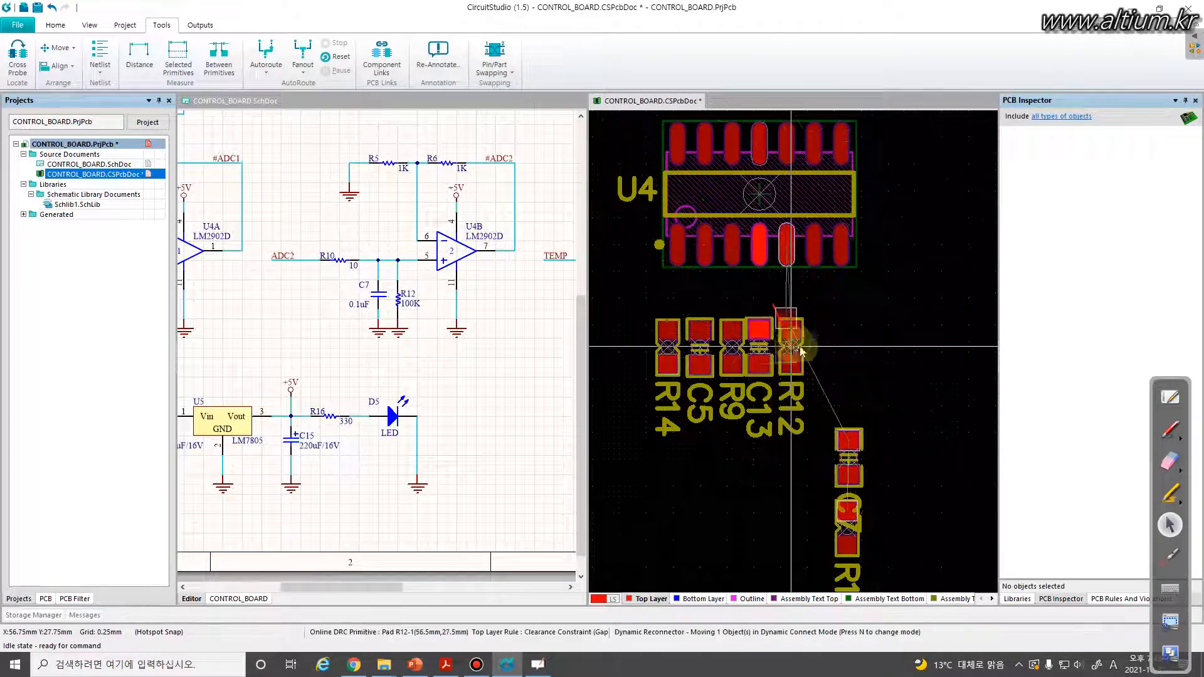
Line up C13 and R12 in the row beside R9 with even spacing between the parts.
{"action": "left_click", "coordinate": [755, 355]}
{"action": "left_click_drag", "start_coordinate": [757, 353], "coordinate": [705, 349]}
{"action": "mouse_move", "coordinate": [668, 348]}
{"action": "left_mouse_down"}
{"action": "mouse_move", "coordinate": [706, 347]}
{"action": "mouse_move", "coordinate": [668, 347]}
{"action": "left_mouse_up"}
{"action": "left_click_drag", "start_coordinate": [804, 349], "coordinate": [797, 348]}
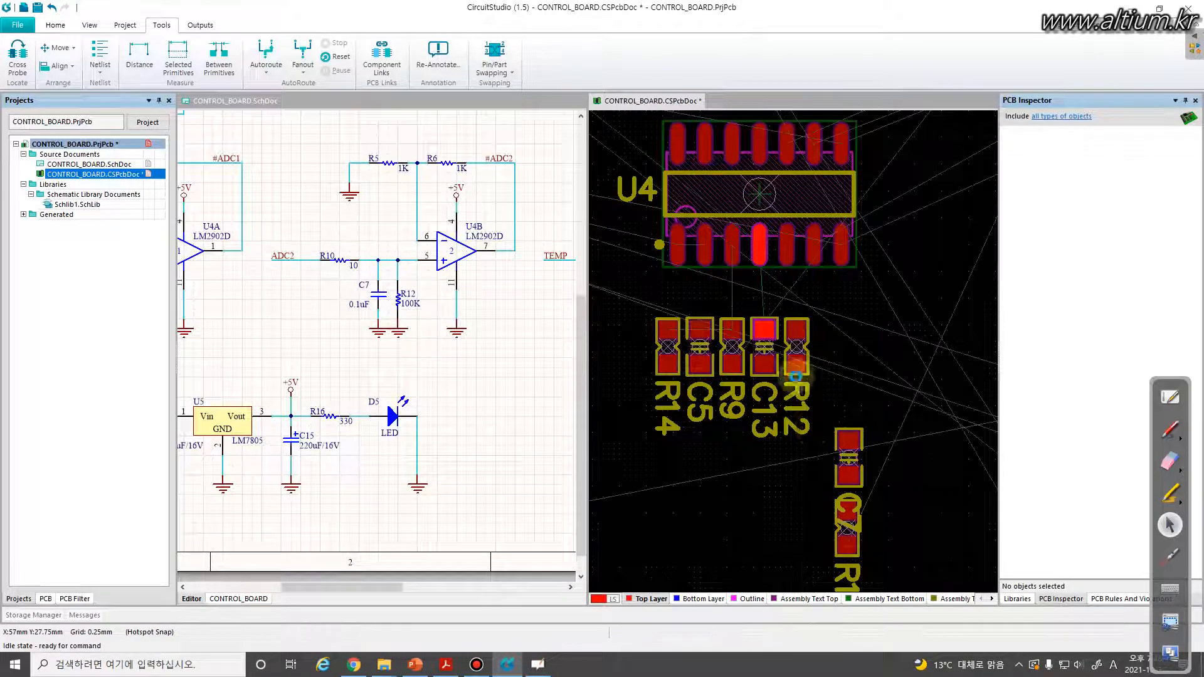
{"action": "left_click", "coordinate": [807, 473]}
Highlight the net of R12's upper pad and place C7 and R10 vertically beside R12, extending the row.
{"action": "left_click", "coordinate": [796, 331], "text": "ctrl"}
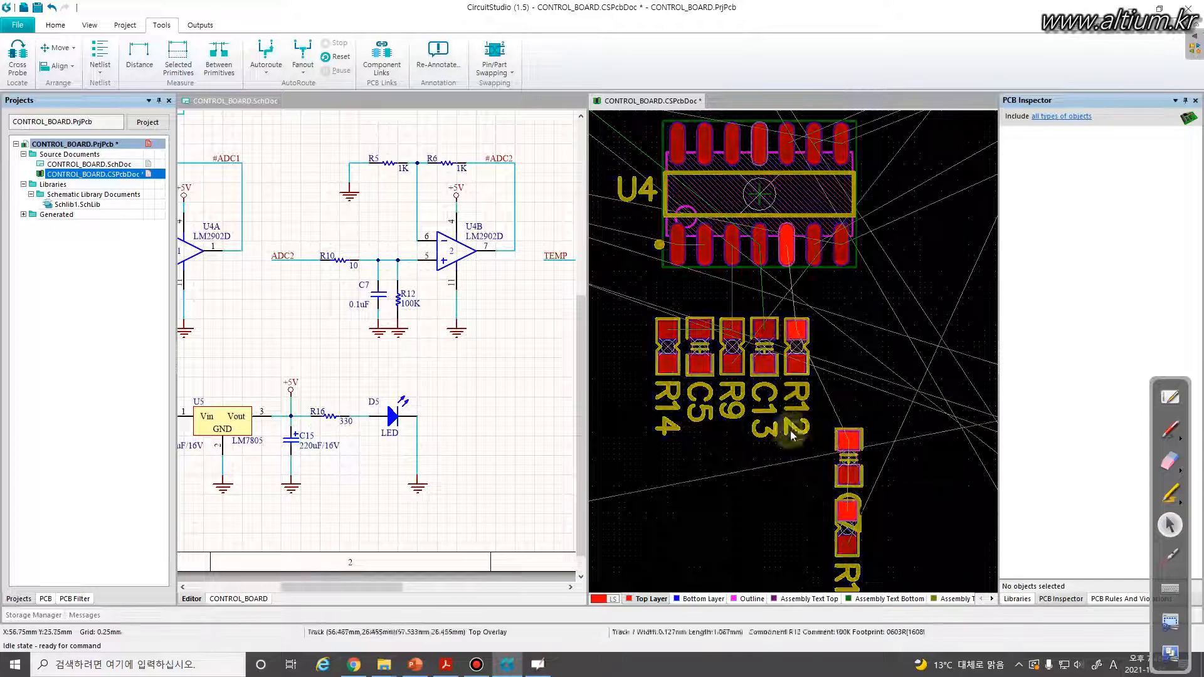
{"action": "left_click_drag", "start_coordinate": [833, 459], "coordinate": [829, 346]}
{"action": "left_click_drag", "start_coordinate": [847, 527], "coordinate": [860, 352]}
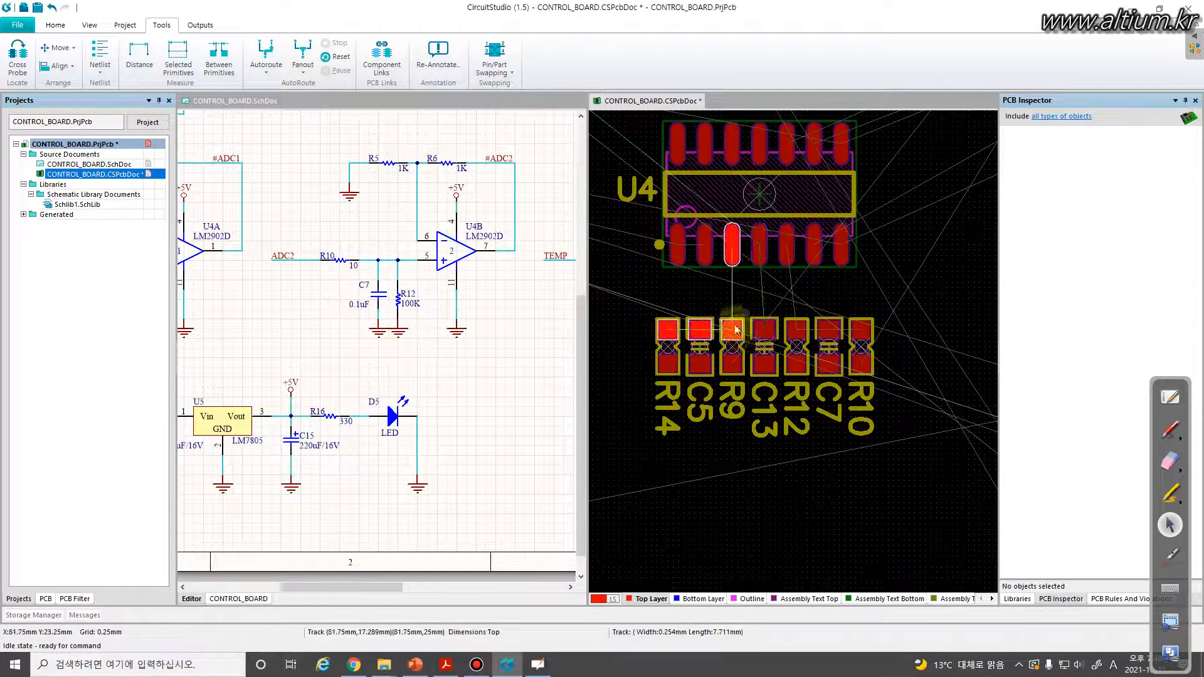
{"action": "left_click", "coordinate": [750, 482]}
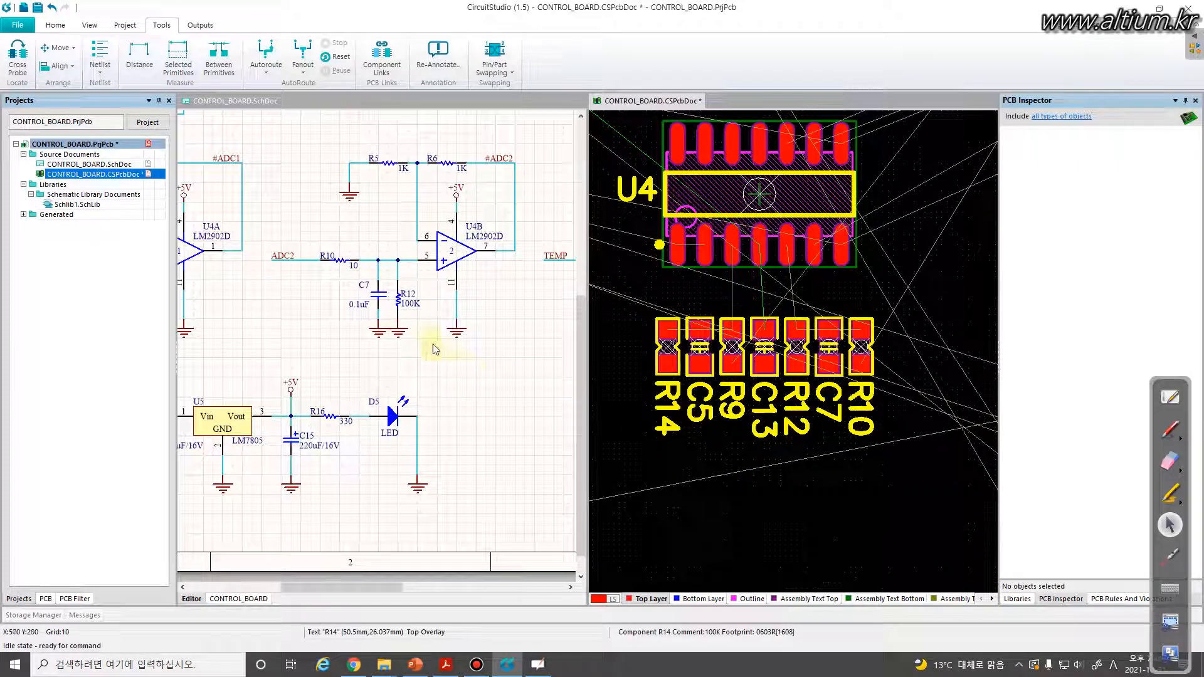
Select R5 and R6 of the U4B circuit in the schematic and arrange them within a rectangle between U4 and J1.
{"action": "left_click", "coordinate": [354, 148]}
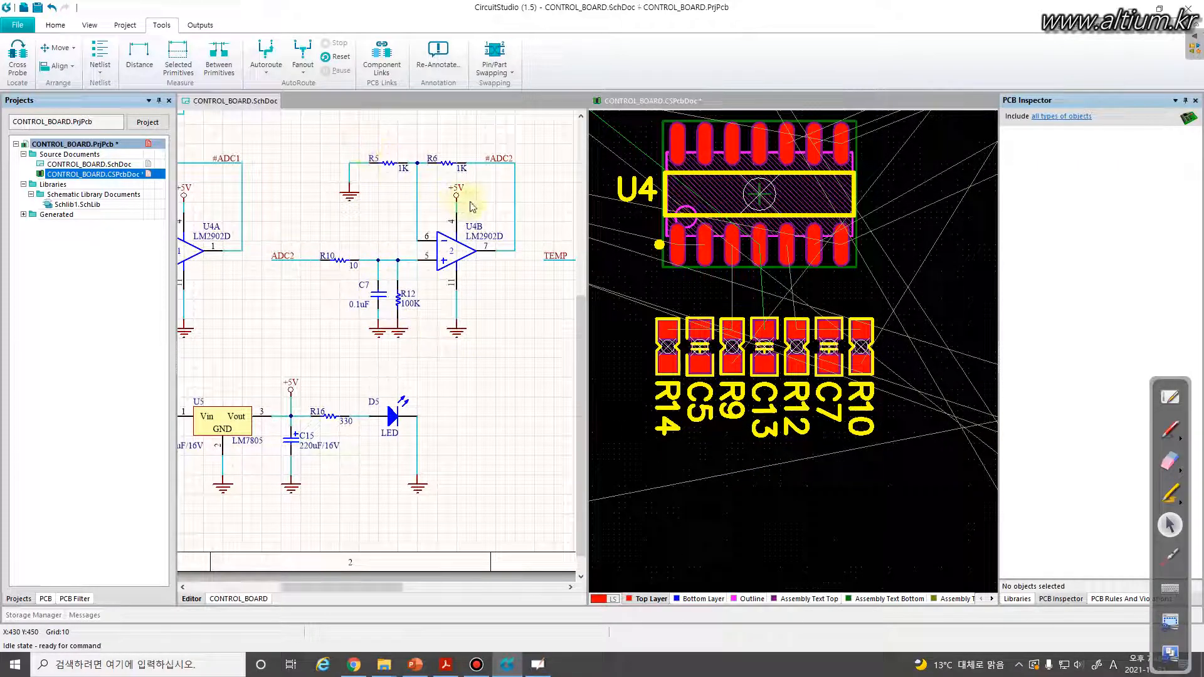
{"action": "left_click_drag", "start_coordinate": [349, 135], "coordinate": [471, 194]}
{"action": "left_click", "coordinate": [744, 304]}
{"action": "right_click_drag", "start_coordinate": [816, 304], "coordinate": [666, 342]}
{"action": "key", "text": "t"}
{"action": "key", "text": "o"}
{"action": "key", "text": "l"}
{"action": "left_click", "coordinate": [778, 286]}
{"action": "left_click", "coordinate": [881, 369]}
{"action": "right_click", "coordinate": [820, 448]}
{"action": "left_click", "coordinate": [819, 446]}
Stand R6 and R5 vertically at the end of the row below U4, with R6 next to R10 and R5 outermost.
{"action": "left_click_drag", "start_coordinate": [792, 326], "coordinate": [789, 414]}
{"action": "key", "text": "space"}
{"action": "key", "text": "space"}
{"action": "left_click_drag", "start_coordinate": [831, 341], "coordinate": [845, 360]}
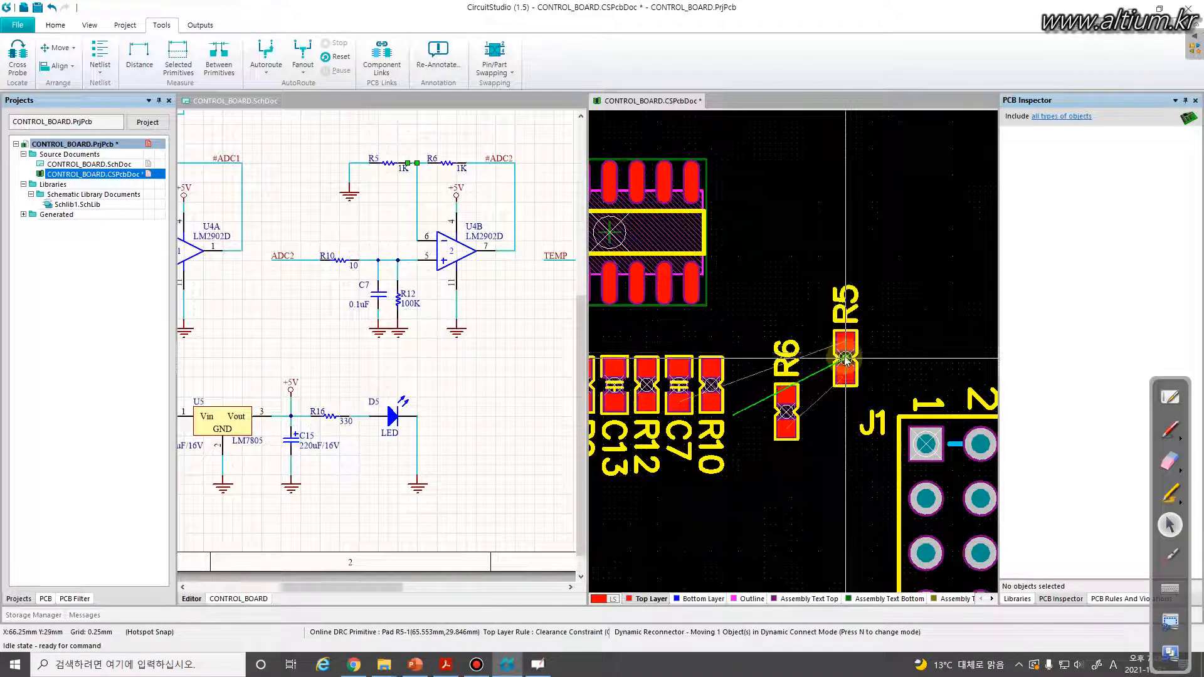
{"action": "left_click_drag", "start_coordinate": [845, 359], "coordinate": [750, 375]}
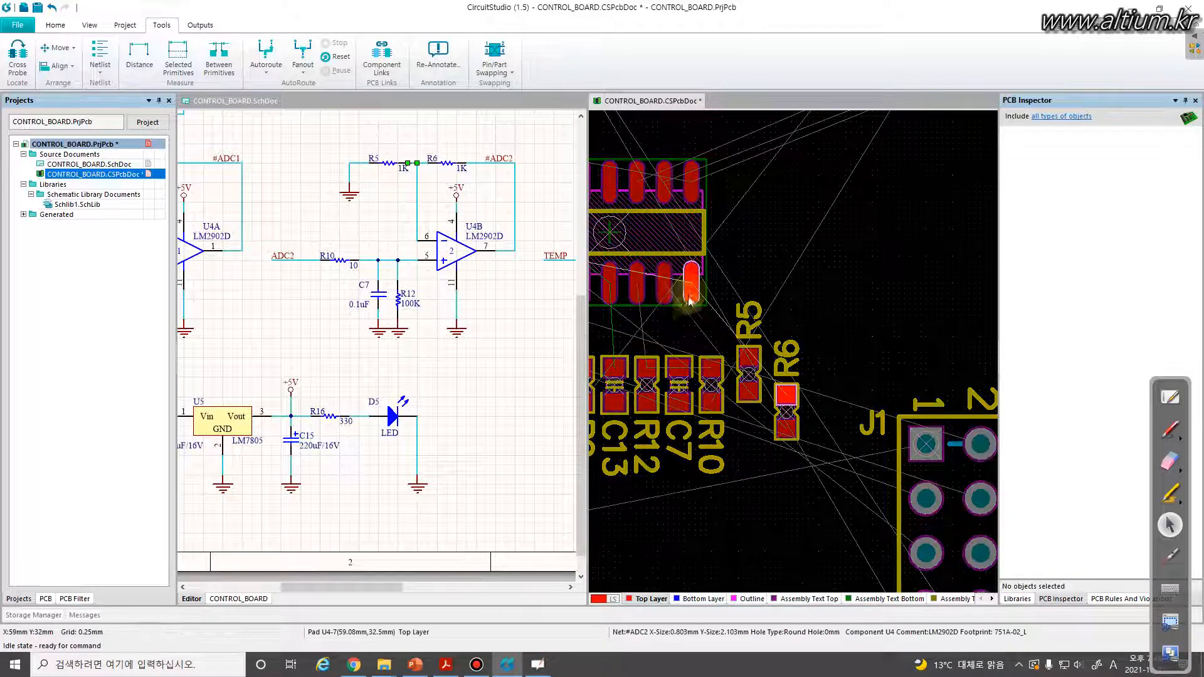
{"action": "left_click_drag", "start_coordinate": [749, 375], "coordinate": [828, 326]}
{"action": "left_click_drag", "start_coordinate": [779, 412], "coordinate": [738, 385]}
{"action": "left_click_drag", "start_coordinate": [818, 349], "coordinate": [767, 389]}
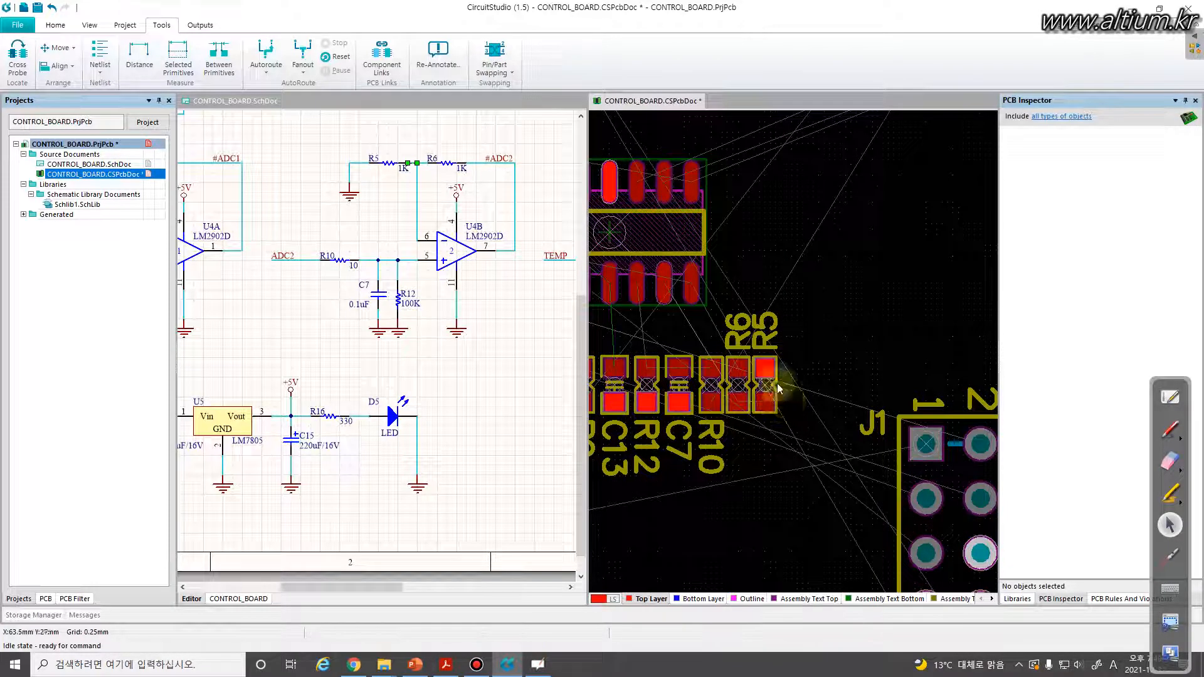
Check the pad nets of R6 and R5 against the U4B schematic and review the completed row below U4.
{"action": "scroll", "coordinate": [778, 388], "scroll_direction": "up", "scroll_amount": 4, "text": "ctrl"}
{"action": "scroll", "coordinate": [776, 382], "scroll_direction": "down", "scroll_amount": 4, "text": "ctrl"}
{"action": "scroll", "coordinate": [775, 375], "scroll_direction": "up", "scroll_amount": 1, "text": "ctrl"}
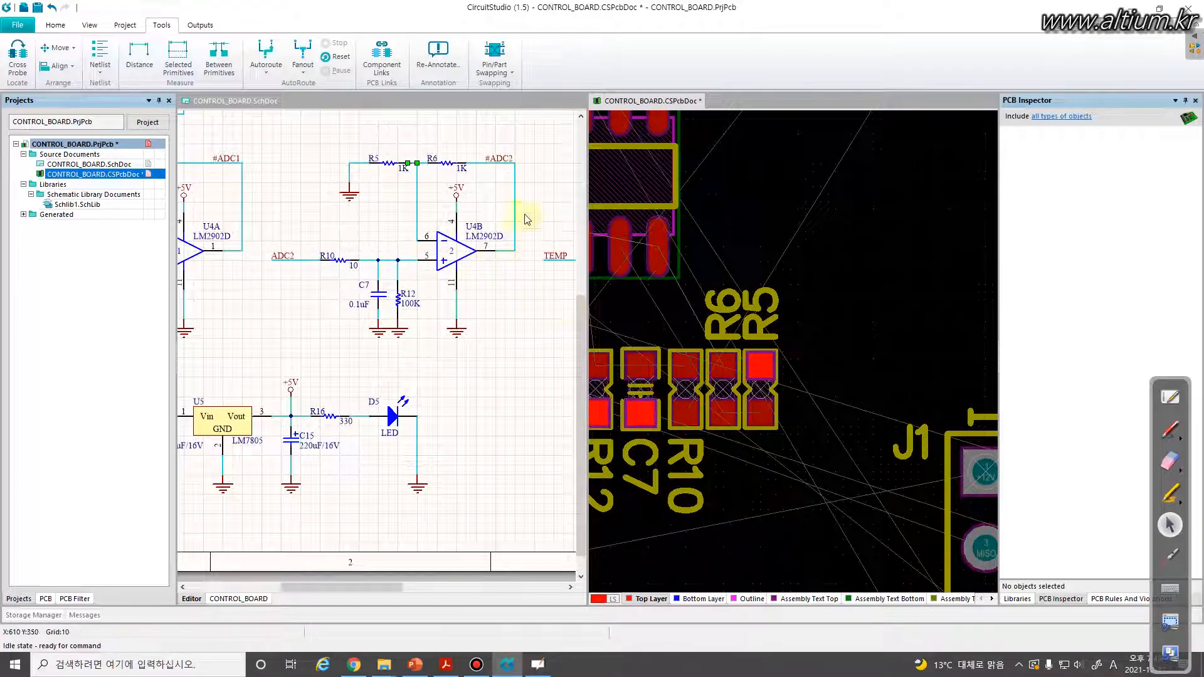
{"action": "scroll", "coordinate": [723, 406], "scroll_direction": "up", "scroll_amount": 3, "text": "ctrl"}
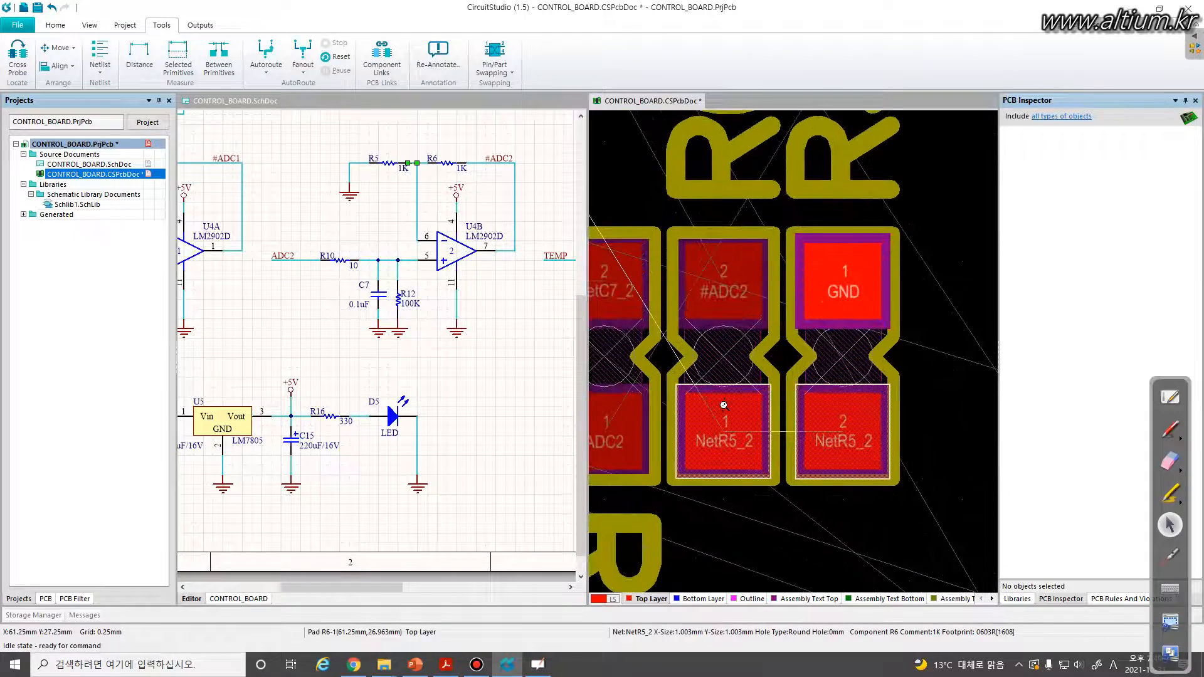
{"action": "scroll", "coordinate": [723, 405], "scroll_direction": "down", "scroll_amount": 3, "text": "ctrl"}
{"action": "scroll", "coordinate": [717, 361], "scroll_direction": "down", "scroll_amount": 5, "text": "ctrl"}
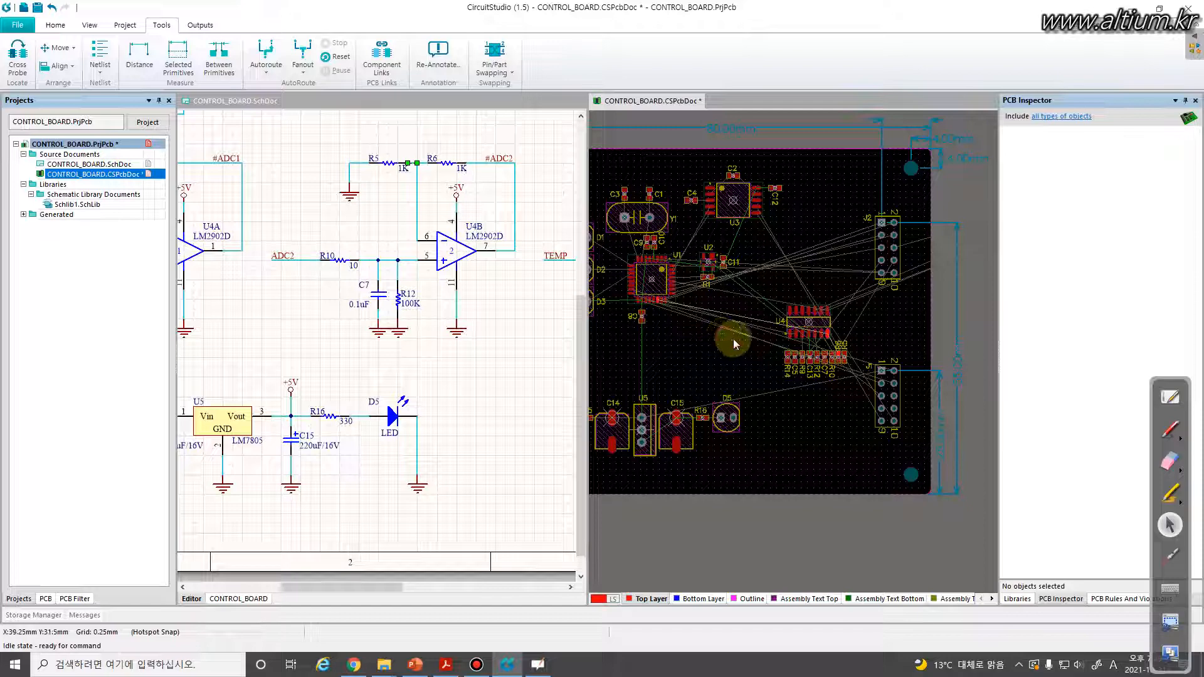
{"action": "scroll", "coordinate": [809, 354], "scroll_direction": "up", "scroll_amount": 4, "text": "ctrl"}
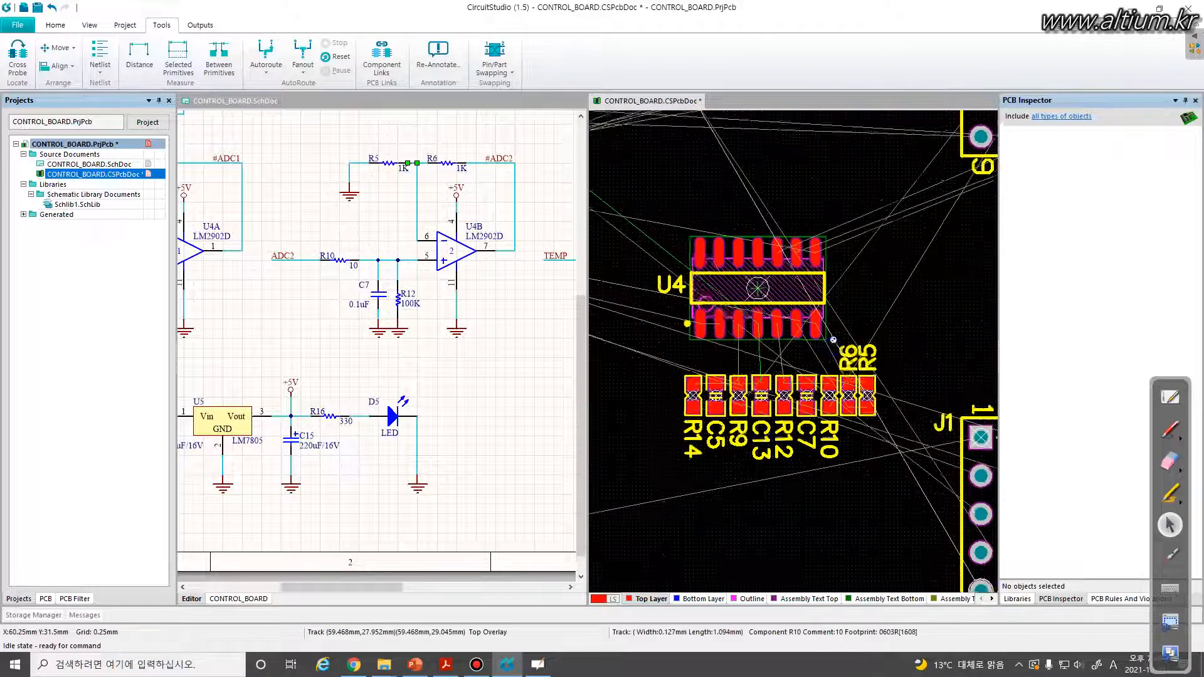
{"action": "left_click_drag", "start_coordinate": [785, 267], "coordinate": [807, 325]}
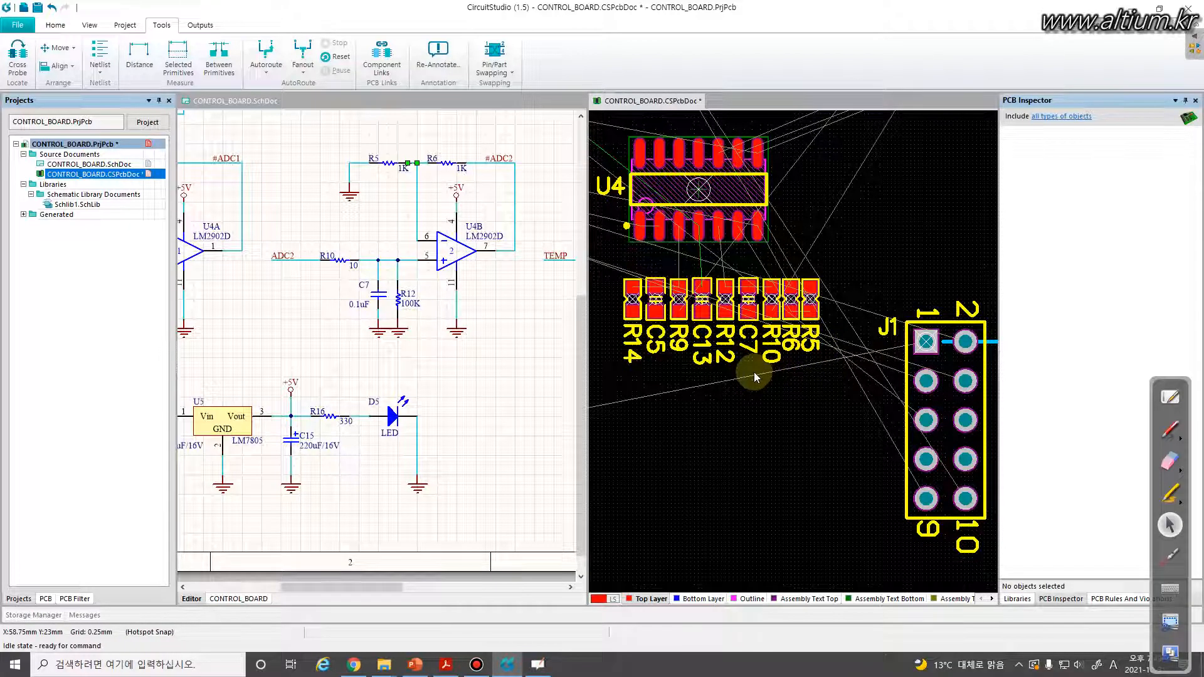
Select R11, C6 and R13 of the U4C circuit in the schematic and arrange them within a rectangle above U4.
{"action": "left_click", "coordinate": [497, 342]}
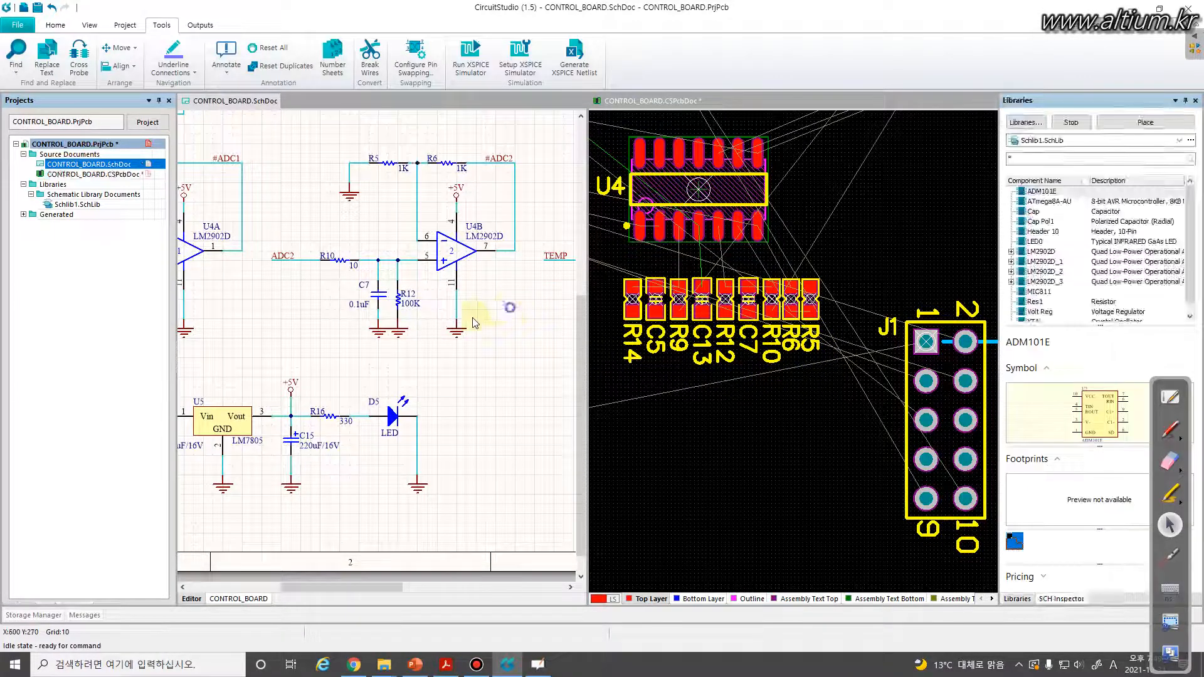
{"action": "right_click_drag", "start_coordinate": [459, 332], "coordinate": [201, 330]}
{"action": "right_click_drag", "start_coordinate": [349, 329], "coordinate": [328, 351]}
{"action": "left_click_drag", "start_coordinate": [298, 254], "coordinate": [428, 387]}
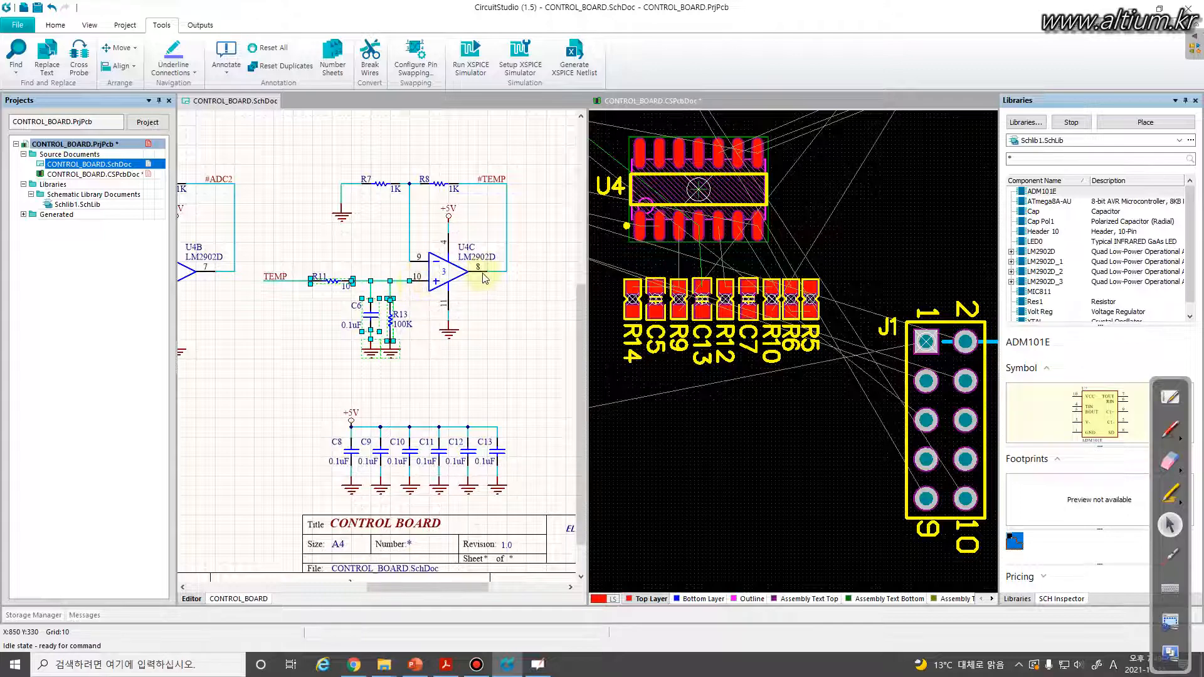
{"action": "left_click", "coordinate": [665, 244]}
{"action": "right_click_drag", "start_coordinate": [795, 349], "coordinate": [878, 517]}
{"action": "scroll", "coordinate": [815, 326], "scroll_direction": "up", "scroll_amount": 5, "text": "ctrl"}
{"action": "scroll", "coordinate": [815, 323], "scroll_direction": "down", "scroll_amount": 4, "text": "ctrl"}
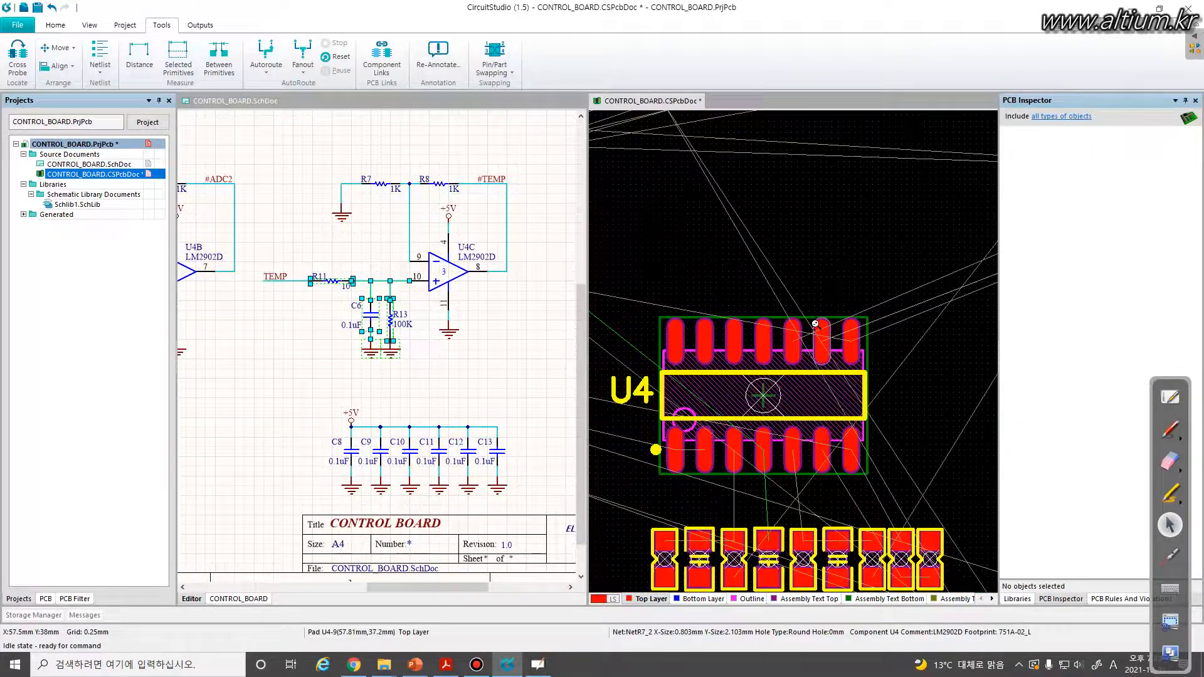
{"action": "scroll", "coordinate": [815, 324], "scroll_direction": "down", "scroll_amount": 1, "text": "ctrl"}
{"action": "key", "text": "t"}
{"action": "key", "text": "o"}
{"action": "key", "text": "l"}
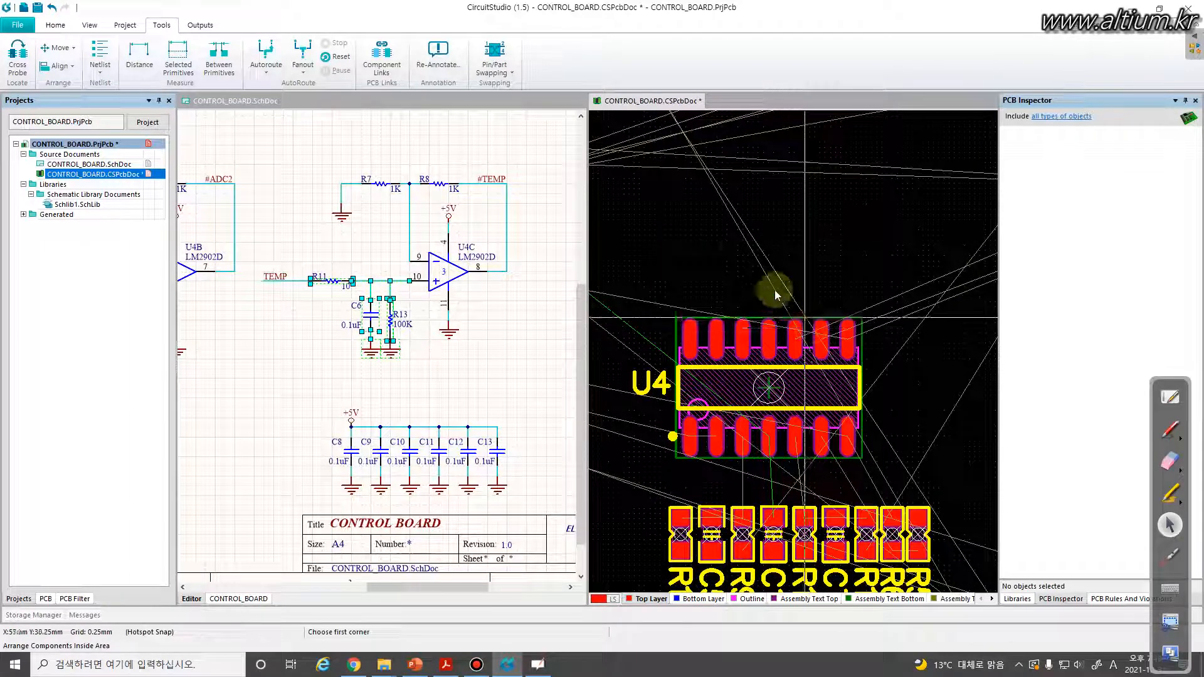
{"action": "left_click", "coordinate": [691, 168]}
{"action": "left_click", "coordinate": [775, 226]}
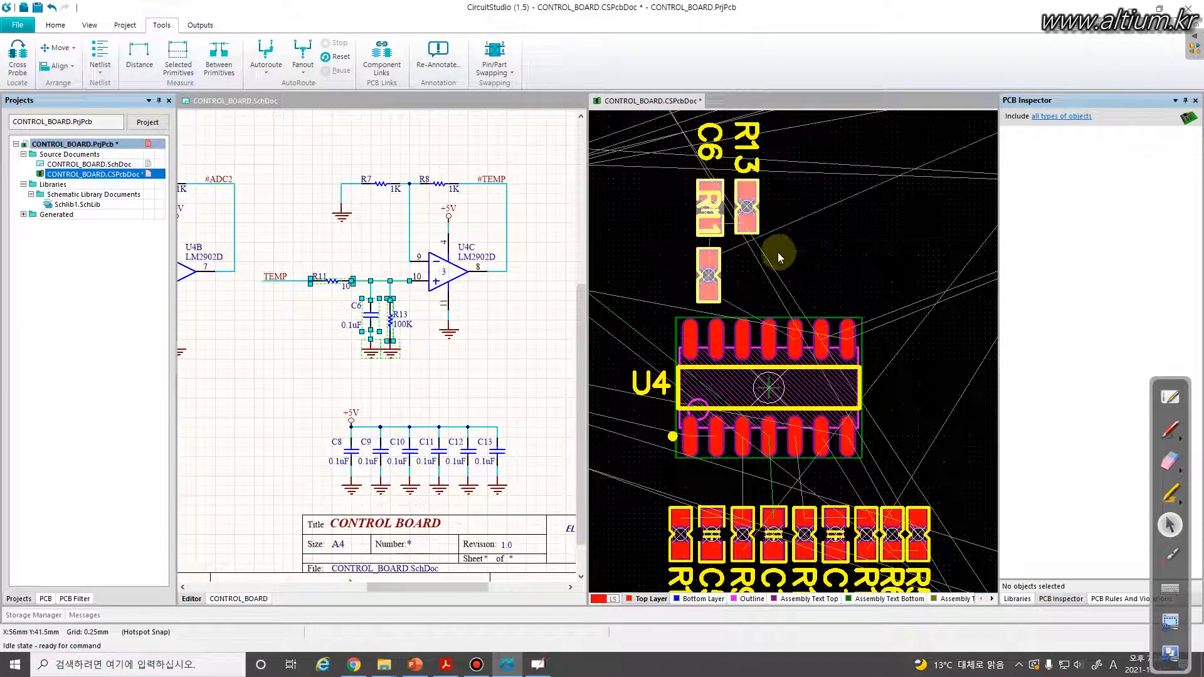
Spread R13, C6 and R11 apart above U4, picking component C6 from the overlapping objects.
{"action": "left_click_drag", "start_coordinate": [820, 200], "coordinate": [830, 199]}
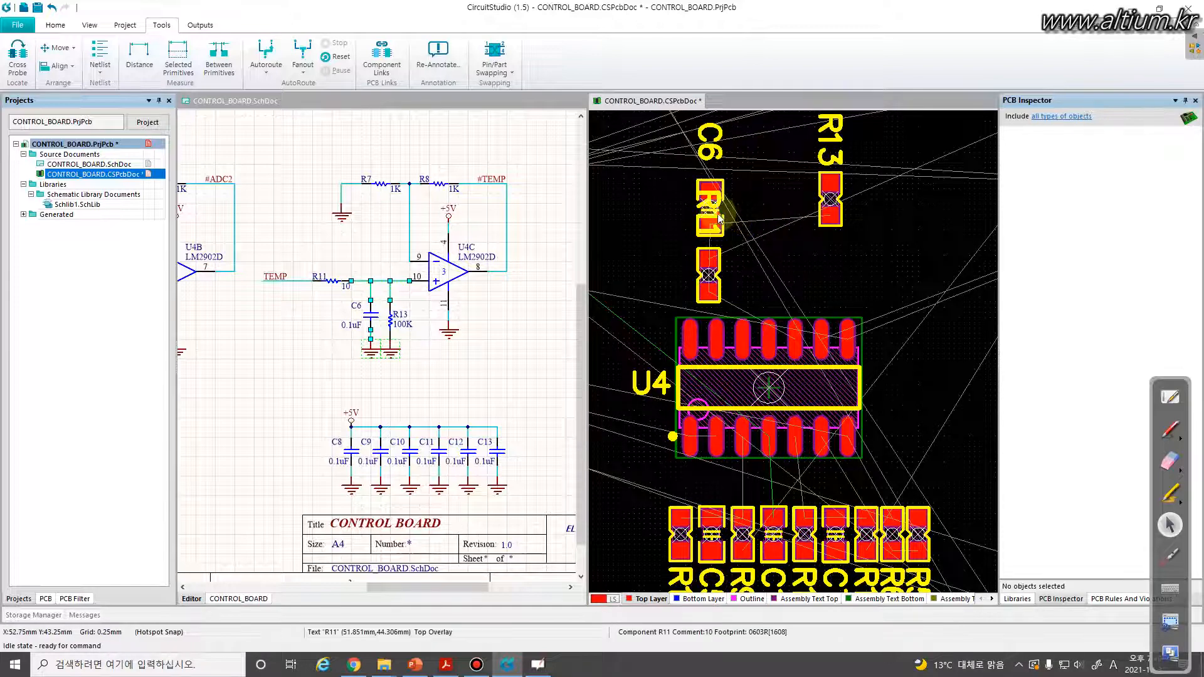
{"action": "left_click_drag", "start_coordinate": [714, 215], "coordinate": [681, 211]}
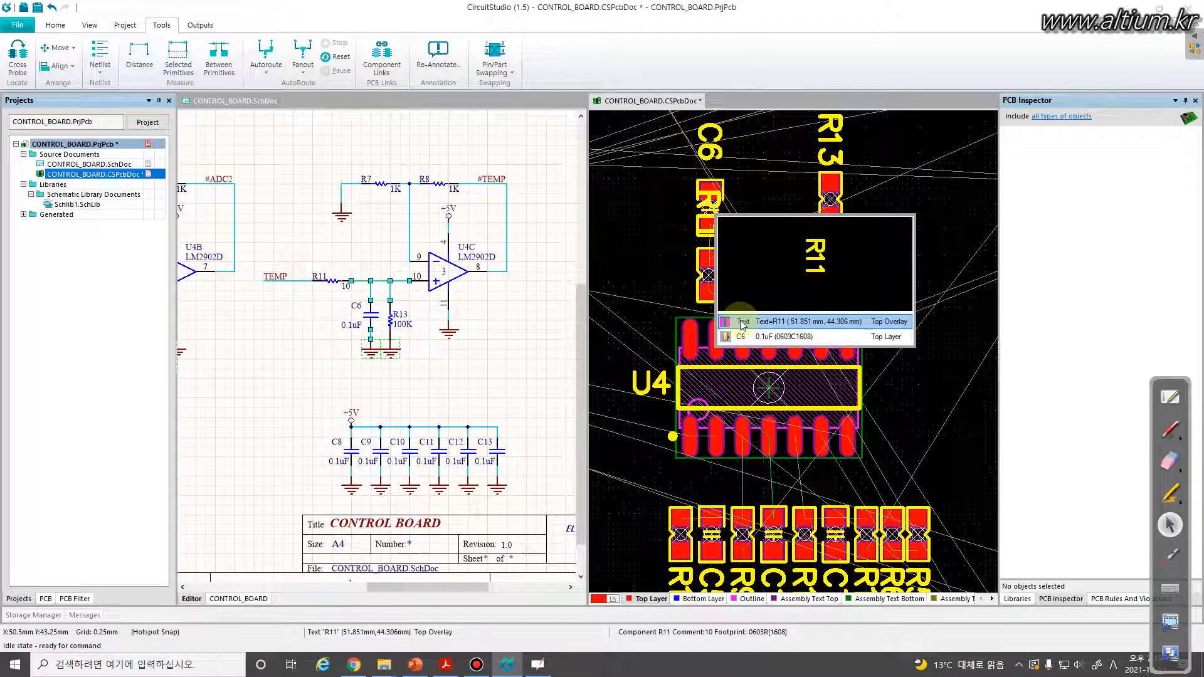
{"action": "left_click", "coordinate": [743, 337]}
{"action": "left_click", "coordinate": [660, 208]}
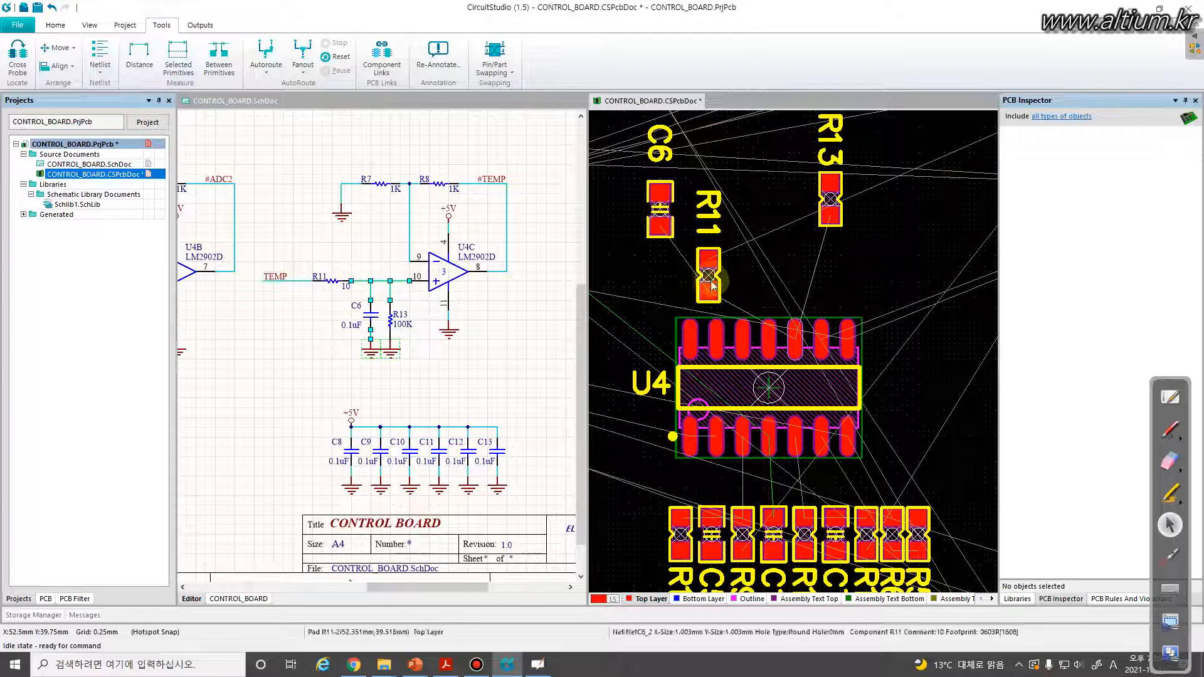
{"action": "left_click_drag", "start_coordinate": [712, 267], "coordinate": [917, 213]}
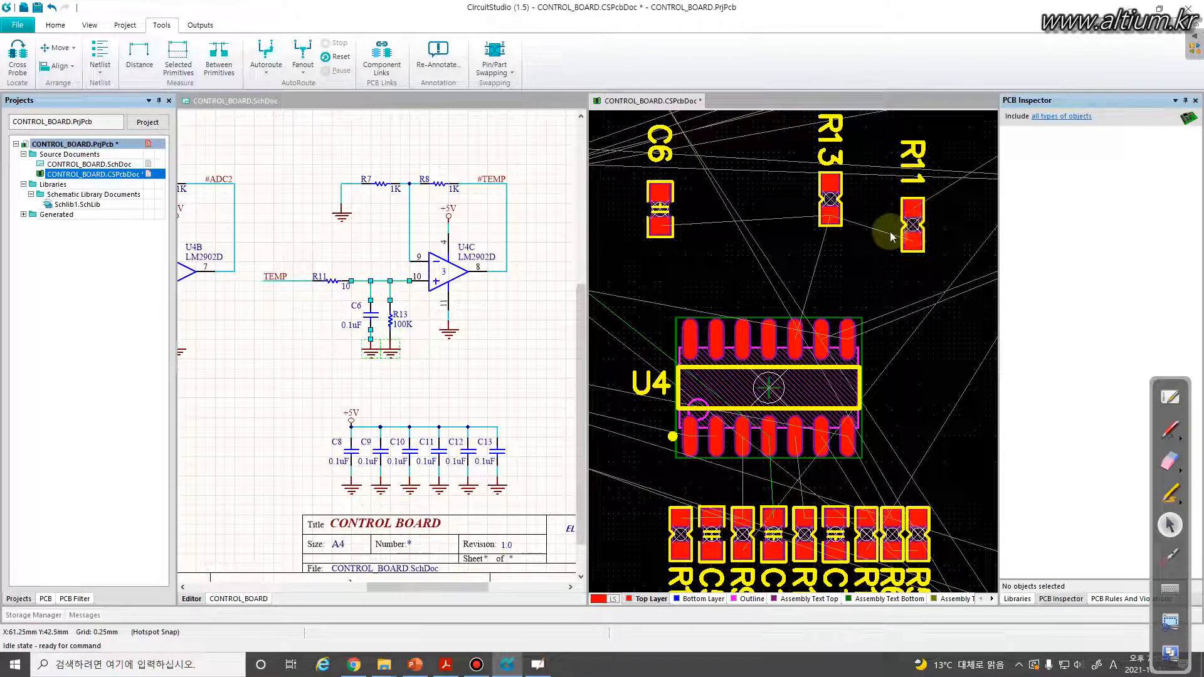
Line up R13, C6 and R11 in a row with R13 above U4's pin 10, and highlight that pin's net.
{"action": "left_click_drag", "start_coordinate": [830, 210], "coordinate": [743, 214]}
{"action": "left_click_drag", "start_coordinate": [659, 213], "coordinate": [835, 221]}
{"action": "left_click_drag", "start_coordinate": [753, 212], "coordinate": [825, 240]}
{"action": "left_click_drag", "start_coordinate": [899, 241], "coordinate": [858, 241]}
{"action": "left_click", "coordinate": [794, 336], "text": "ctrl"}
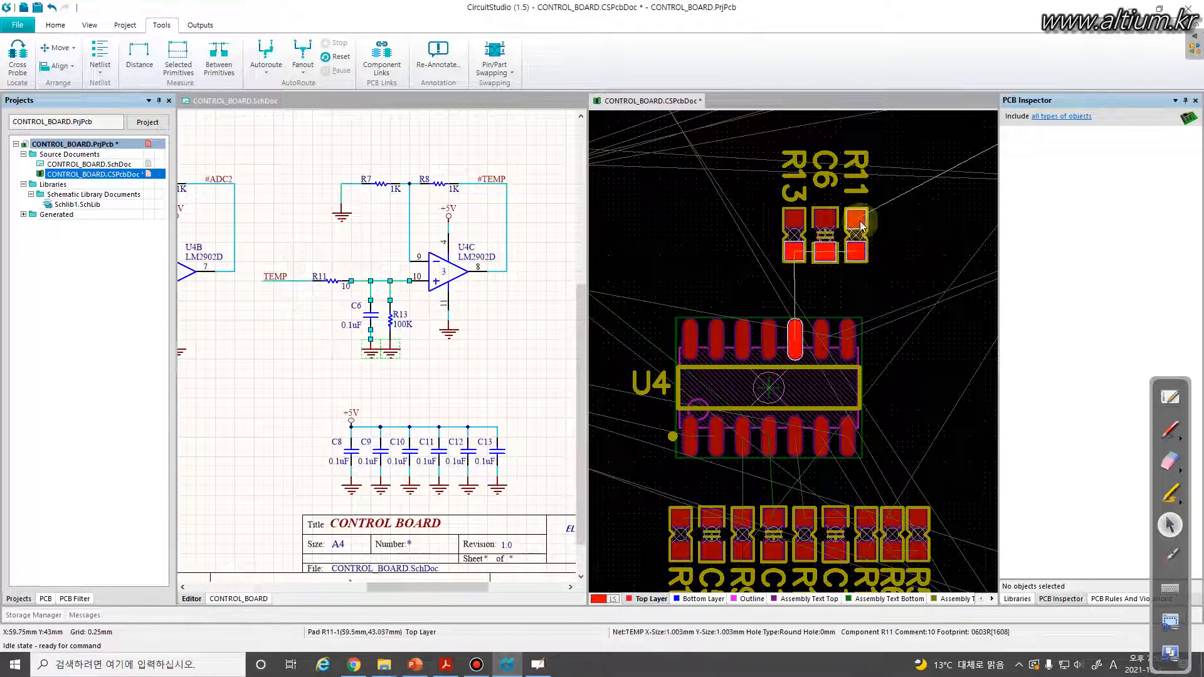
Select R7 and R8 of the U4C circuit in the schematic and arrange them within a rectangle beside U4's pin 7 and 8 end.
{"action": "scroll", "coordinate": [891, 230], "scroll_direction": "down", "scroll_amount": 3, "text": "ctrl"}
{"action": "right_click_drag", "start_coordinate": [894, 223], "coordinate": [843, 261]}
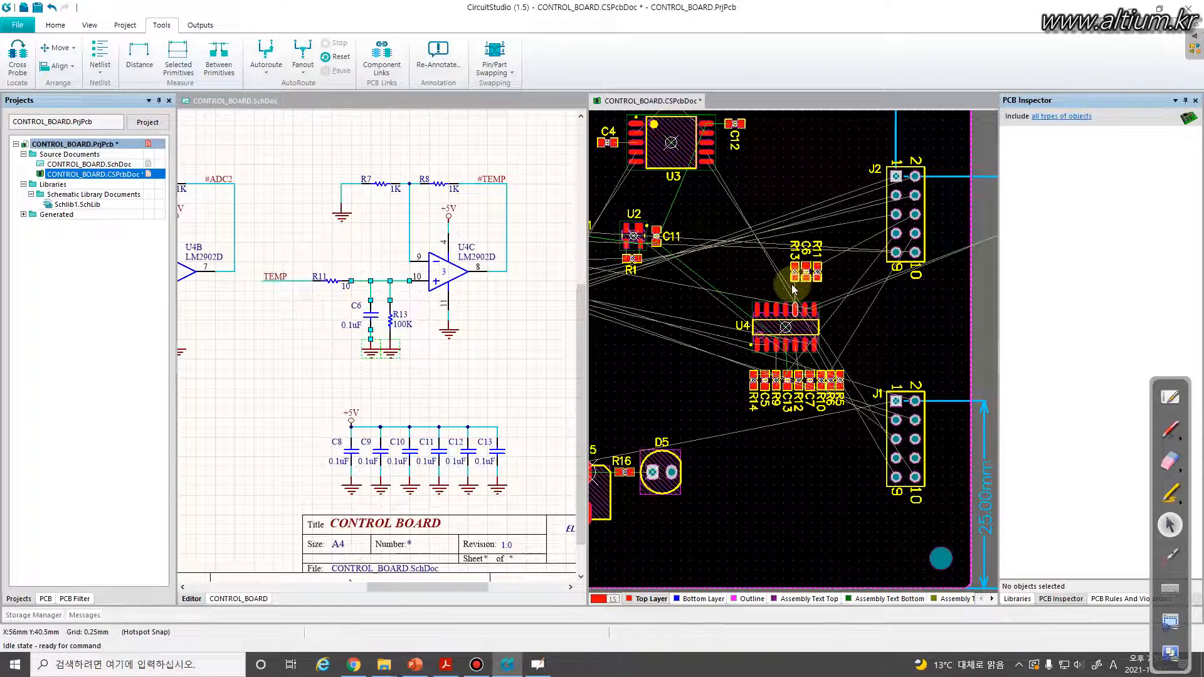
{"action": "left_click", "coordinate": [357, 167]}
{"action": "left_click_drag", "start_coordinate": [343, 154], "coordinate": [472, 219]}
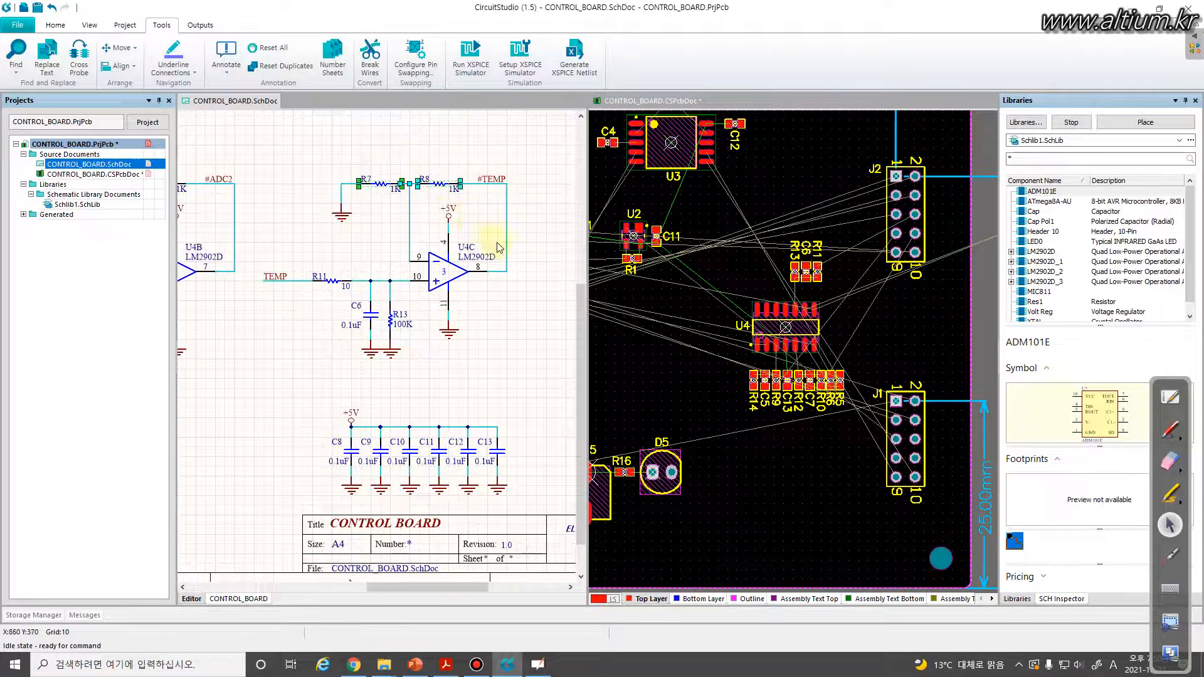
{"action": "left_click", "coordinate": [693, 282]}
{"action": "right_click_drag", "start_coordinate": [719, 284], "coordinate": [691, 269]}
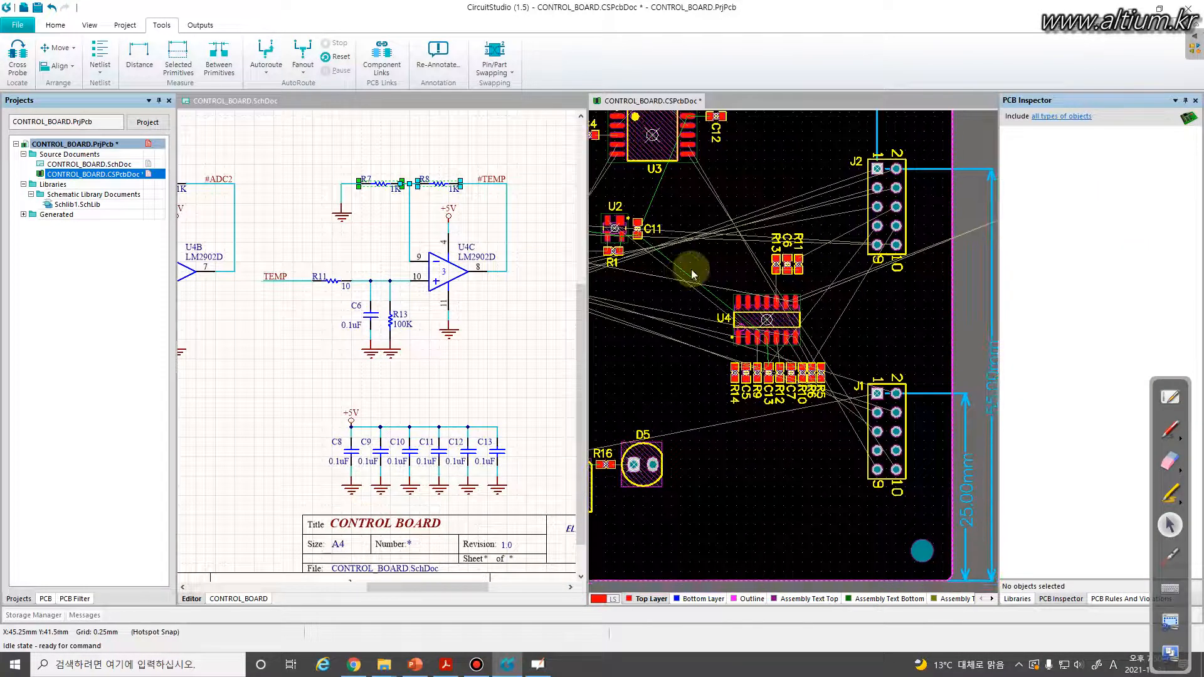
{"action": "key", "text": "t"}
{"action": "key", "text": "o"}
{"action": "key", "text": "l"}
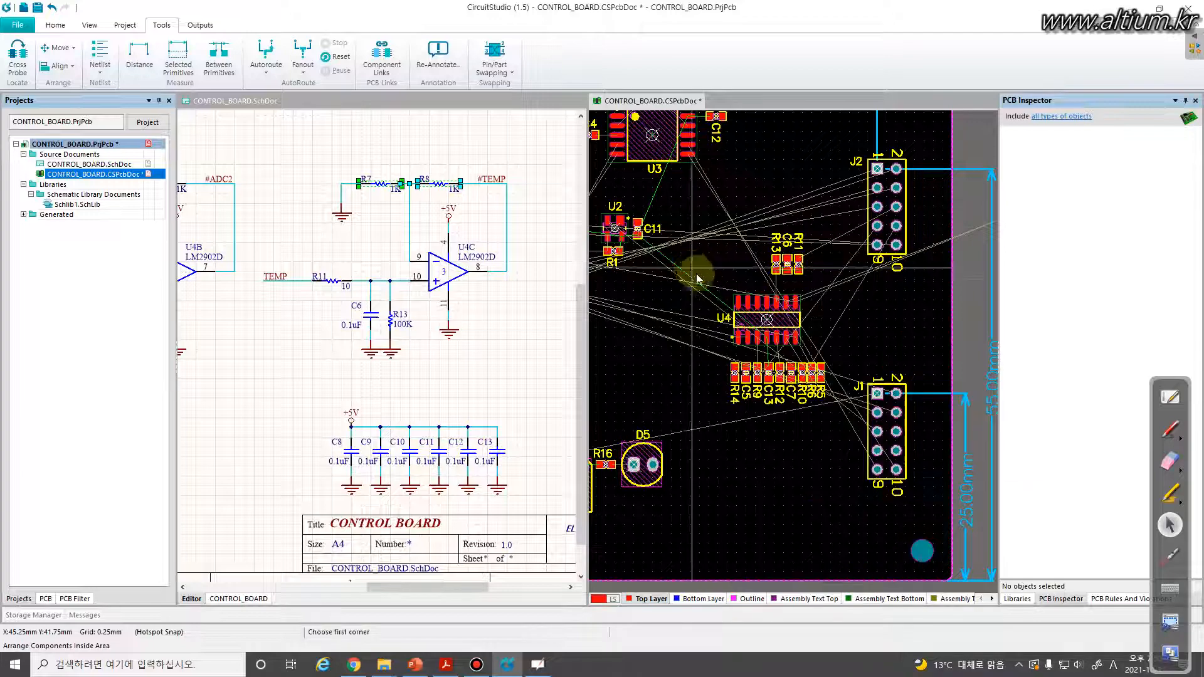
{"action": "left_click", "coordinate": [833, 302]}
{"action": "left_click", "coordinate": [875, 341]}
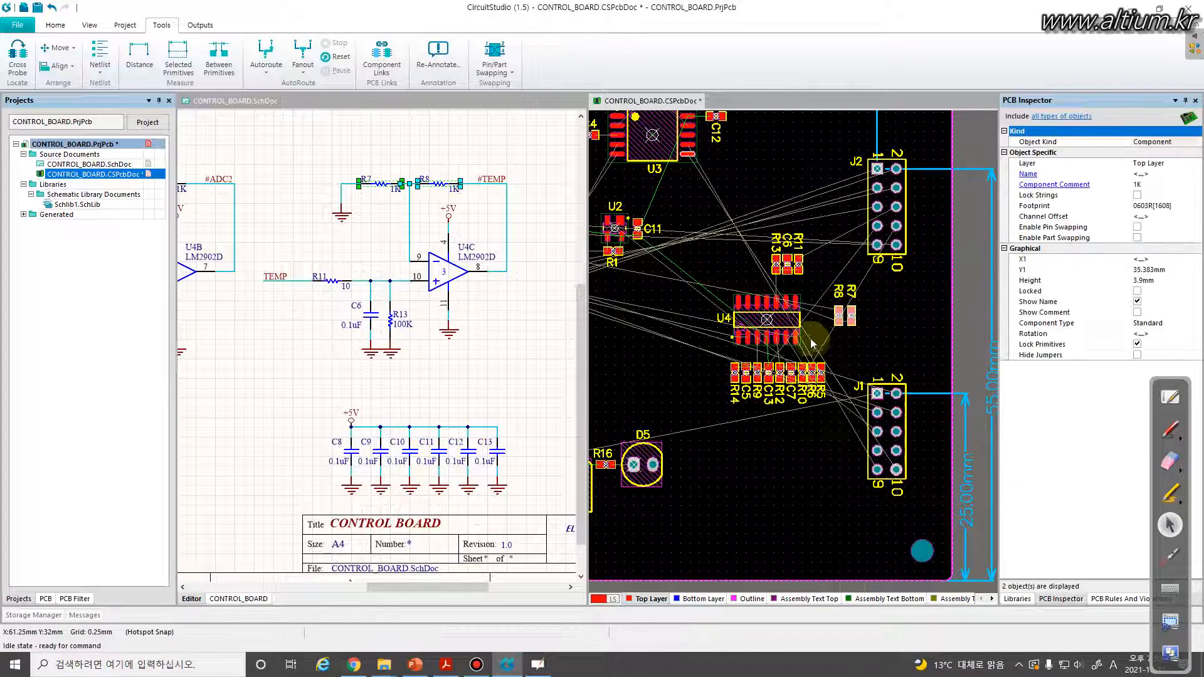
Move R13, C6 and R11 together along U4 so that R11 sits above pin 10.
{"action": "scroll", "coordinate": [787, 301], "scroll_direction": "up", "scroll_amount": 2, "text": "ctrl"}
{"action": "scroll", "coordinate": [787, 301], "scroll_direction": "up", "scroll_amount": 3, "text": "ctrl"}
{"action": "scroll", "coordinate": [787, 301], "scroll_direction": "down", "scroll_amount": 2, "text": "ctrl"}
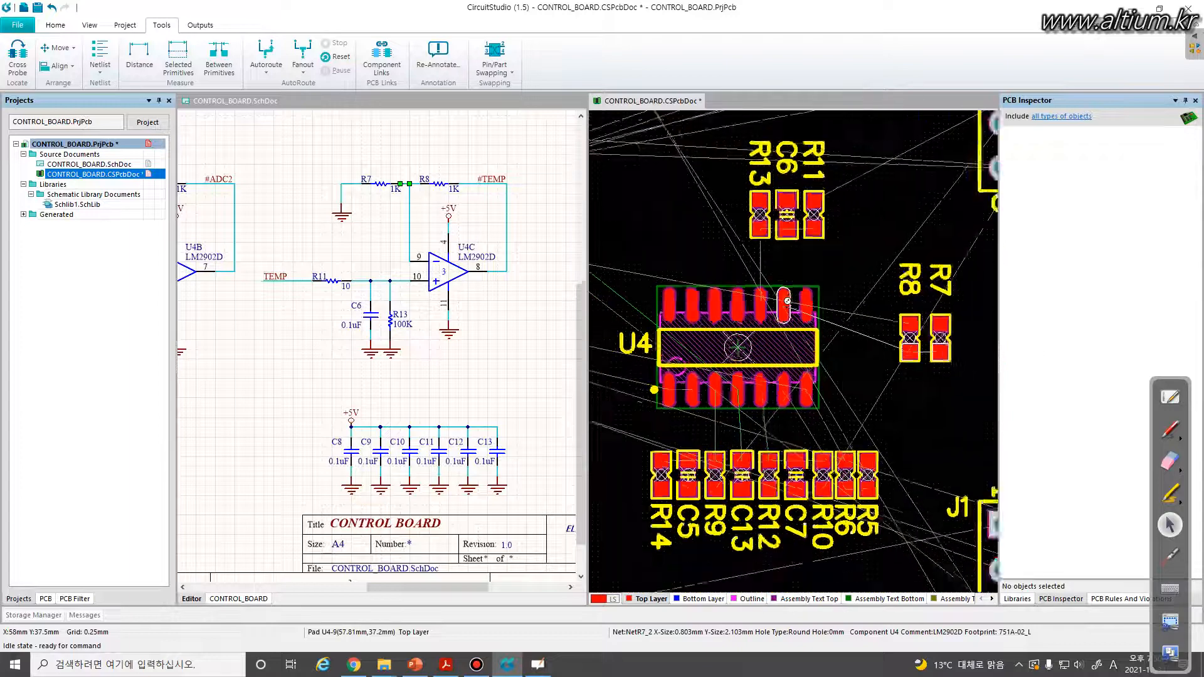
{"action": "left_click_drag", "start_coordinate": [830, 263], "coordinate": [732, 210]}
{"action": "left_click_drag", "start_coordinate": [810, 233], "coordinate": [763, 239]}
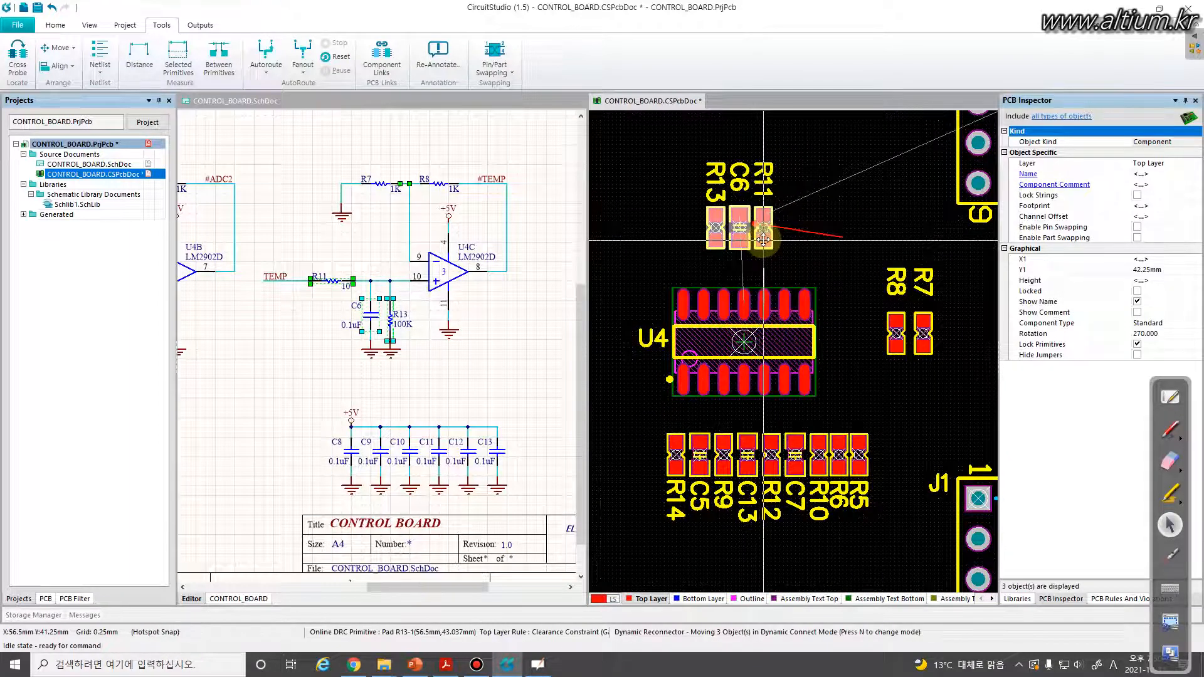
{"action": "left_click", "coordinate": [809, 250]}
{"action": "scroll", "coordinate": [738, 318], "scroll_direction": "up", "scroll_amount": 3, "text": "ctrl"}
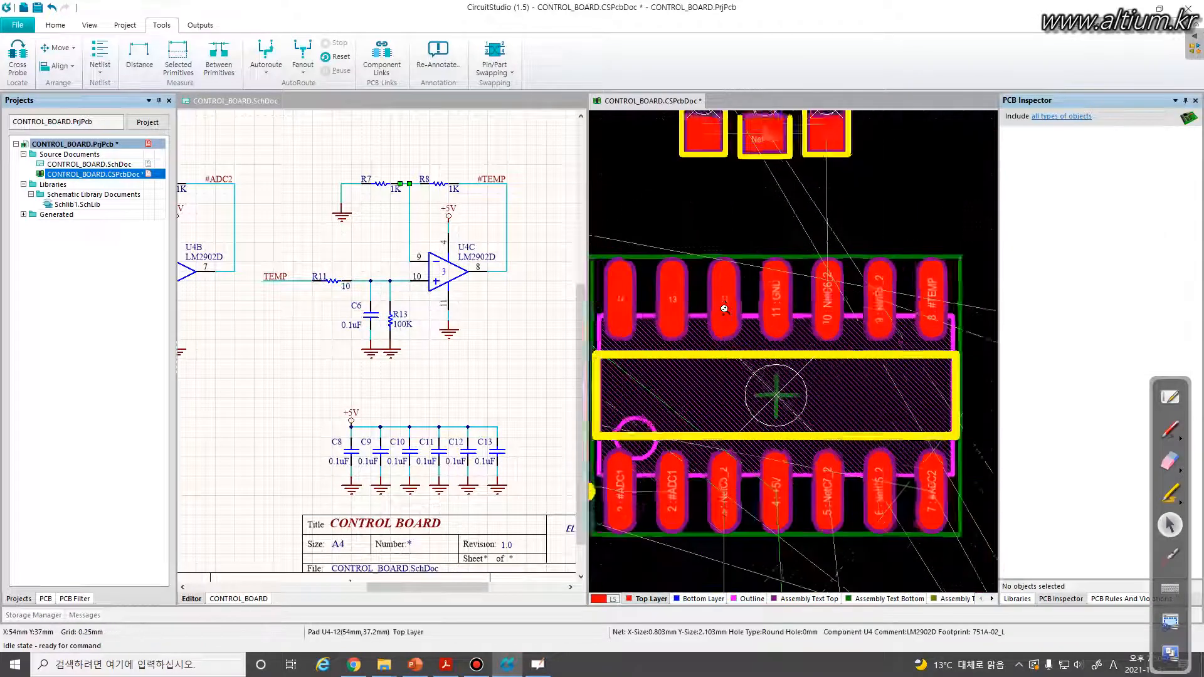
Move R8 and R7 from beside U4 to the free space next to R11, rotating each so its designator sits below it.
{"action": "scroll", "coordinate": [746, 275], "scroll_direction": "down", "scroll_amount": 1, "text": "ctrl"}
{"action": "scroll", "coordinate": [747, 274], "scroll_direction": "down", "scroll_amount": 1, "text": "ctrl"}
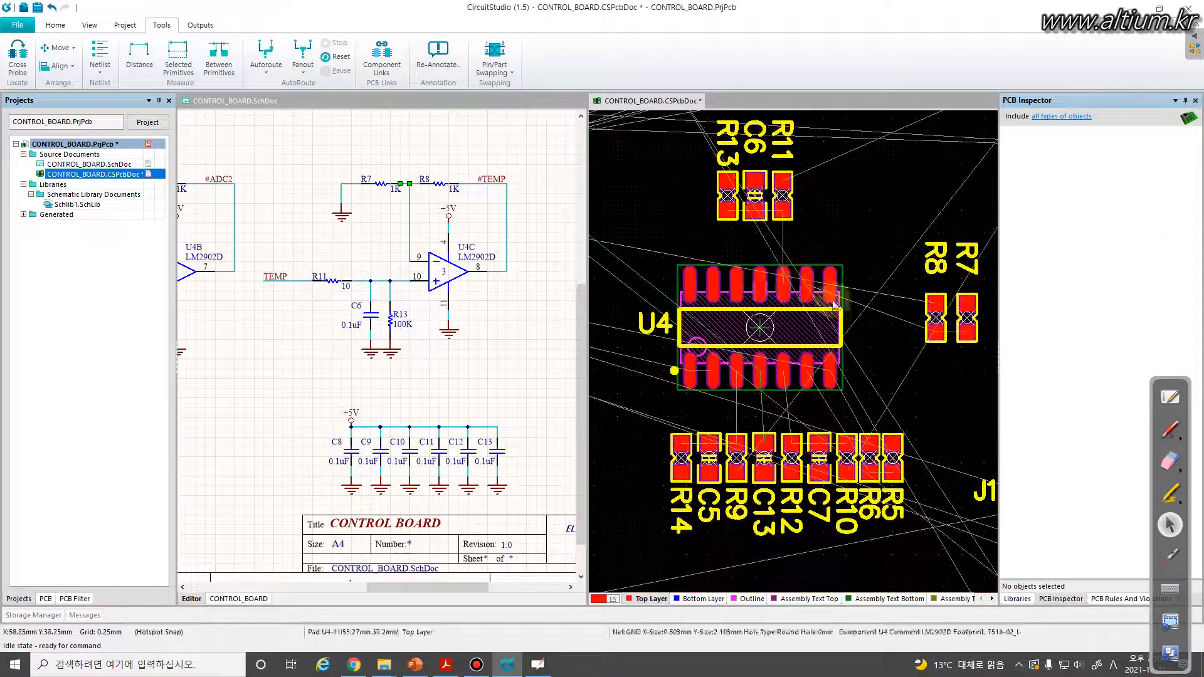
{"action": "left_click_drag", "start_coordinate": [930, 314], "coordinate": [911, 205]}
{"action": "key", "text": "space"}
{"action": "key", "text": "space"}
{"action": "left_click_drag", "start_coordinate": [966, 318], "coordinate": [856, 192]}
{"action": "key", "text": "space"}
{"action": "key", "text": "space"}
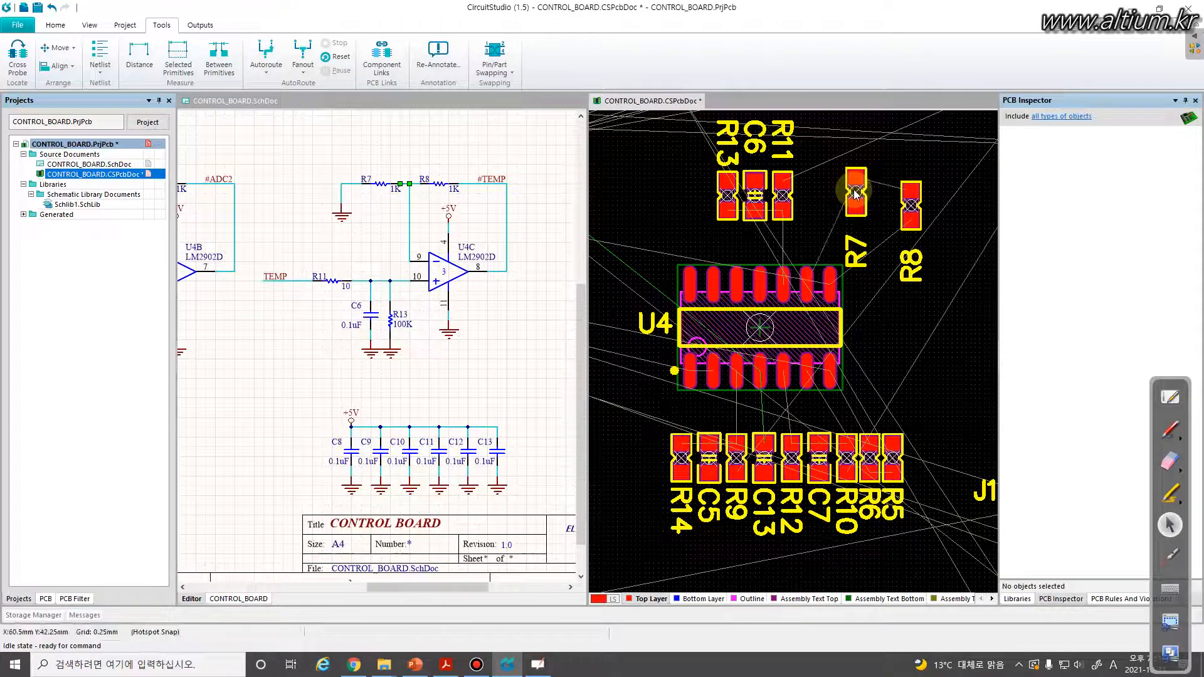
Rotate R7 and R8 back with their designators on top and line them up beside R11, above U4's pins 9 and 8.
{"action": "key", "text": "space"}
{"action": "left_click_drag", "start_coordinate": [855, 193], "coordinate": [806, 197]}
{"action": "key", "text": "space"}
{"action": "left_click_drag", "start_coordinate": [910, 205], "coordinate": [828, 198]}
{"action": "scroll", "coordinate": [775, 229], "scroll_direction": "up", "scroll_amount": 4, "text": "ctrl"}
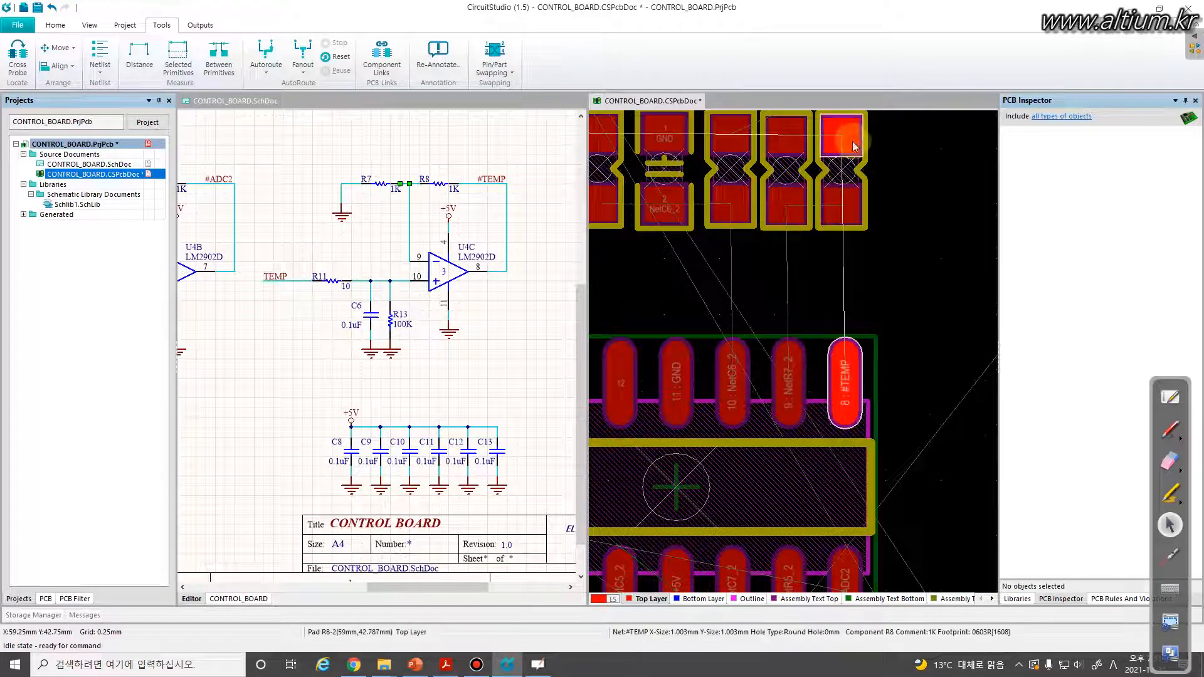
Select the U1, U2, U3, Y1 and D1–D3 blocks with their surrounding parts and shift them together slightly towards U4.
{"action": "scroll", "coordinate": [871, 292], "scroll_direction": "down", "scroll_amount": 5, "text": "ctrl"}
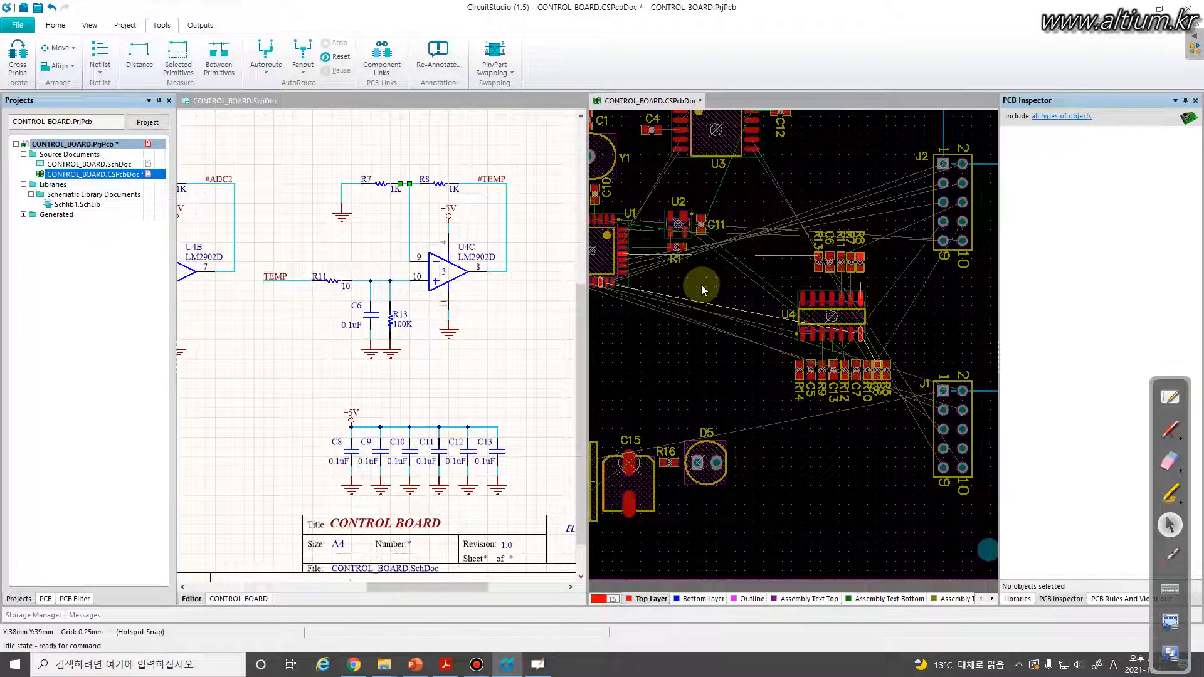
{"action": "left_click", "coordinate": [725, 289]}
{"action": "right_click", "coordinate": [740, 297]}
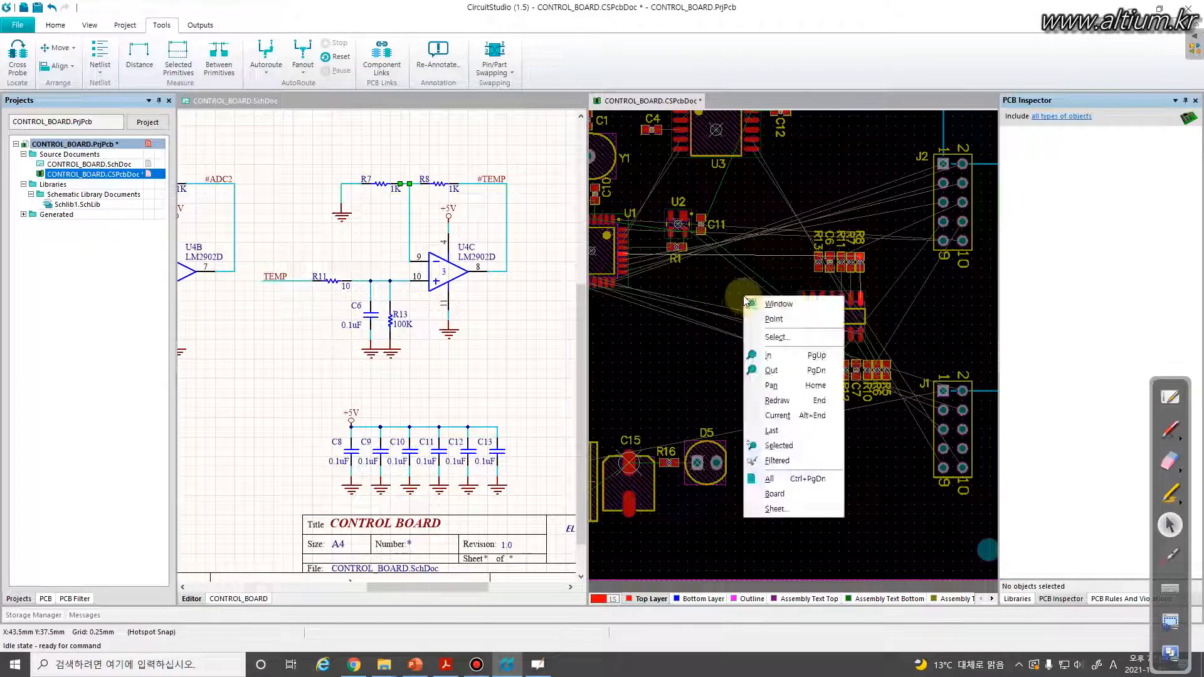
{"action": "left_click", "coordinate": [744, 321]}
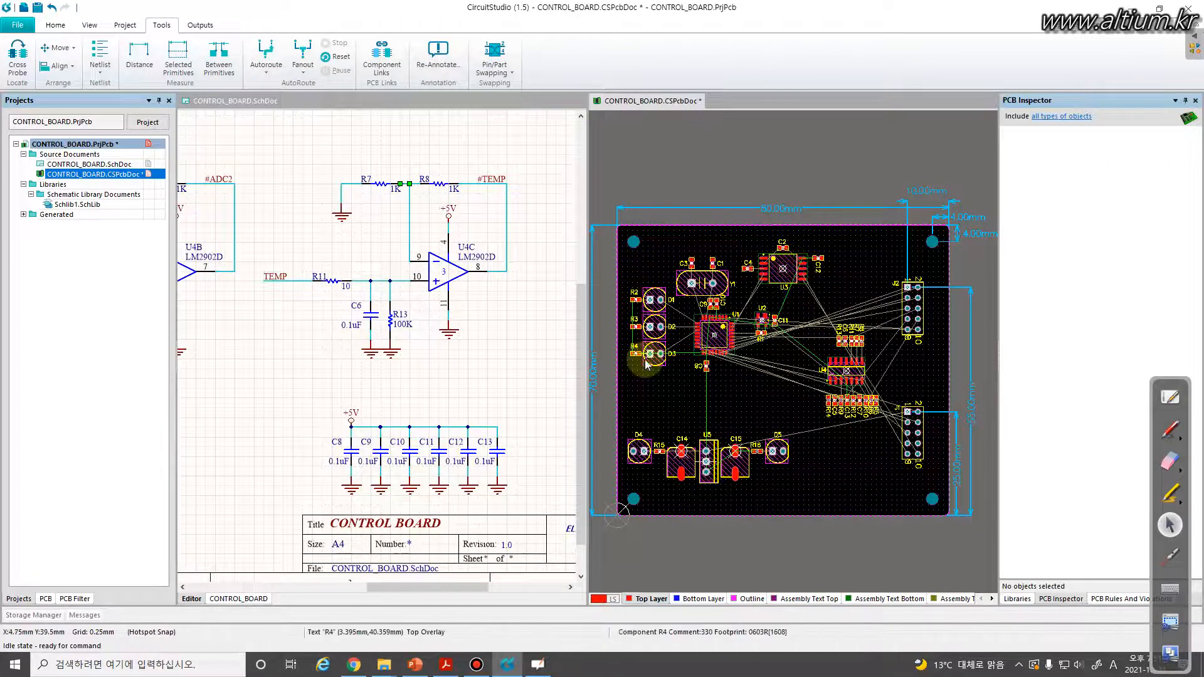
{"action": "left_click_drag", "start_coordinate": [813, 373], "coordinate": [620, 260]}
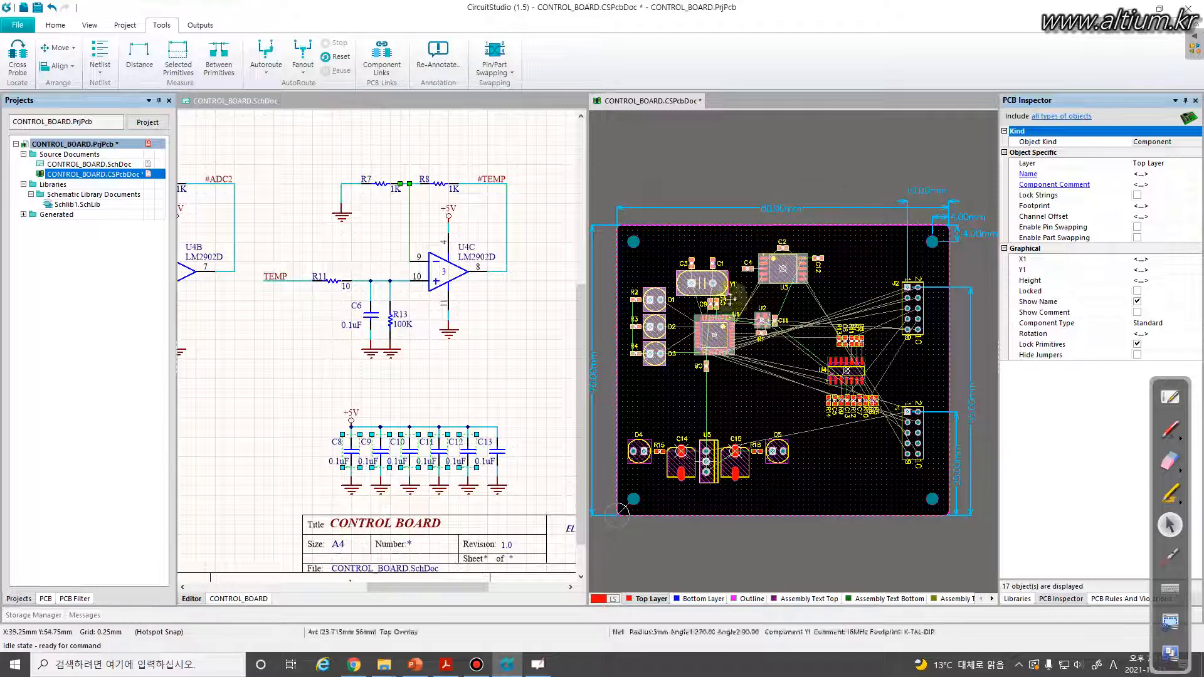
{"action": "mouse_move", "coordinate": [731, 349]}
{"action": "left_mouse_down"}
{"action": "mouse_move", "coordinate": [721, 342]}
{"action": "mouse_move", "coordinate": [741, 348]}
{"action": "left_mouse_up"}
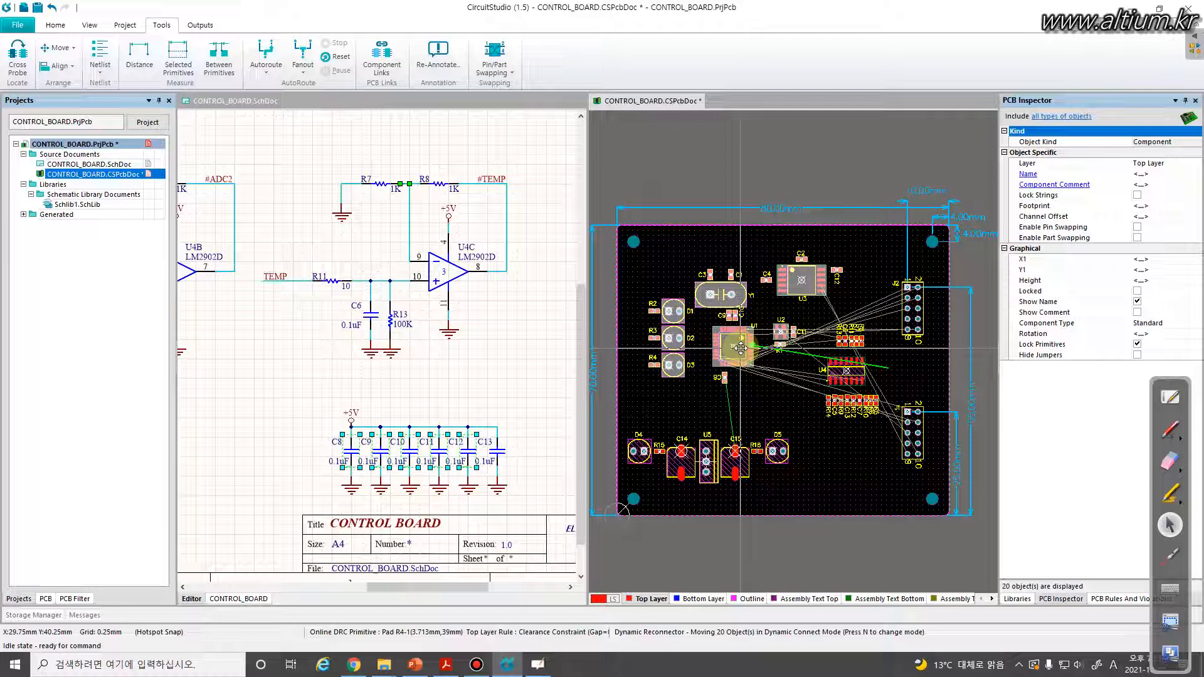
{"action": "left_click_drag", "start_coordinate": [742, 348], "coordinate": [735, 349]}
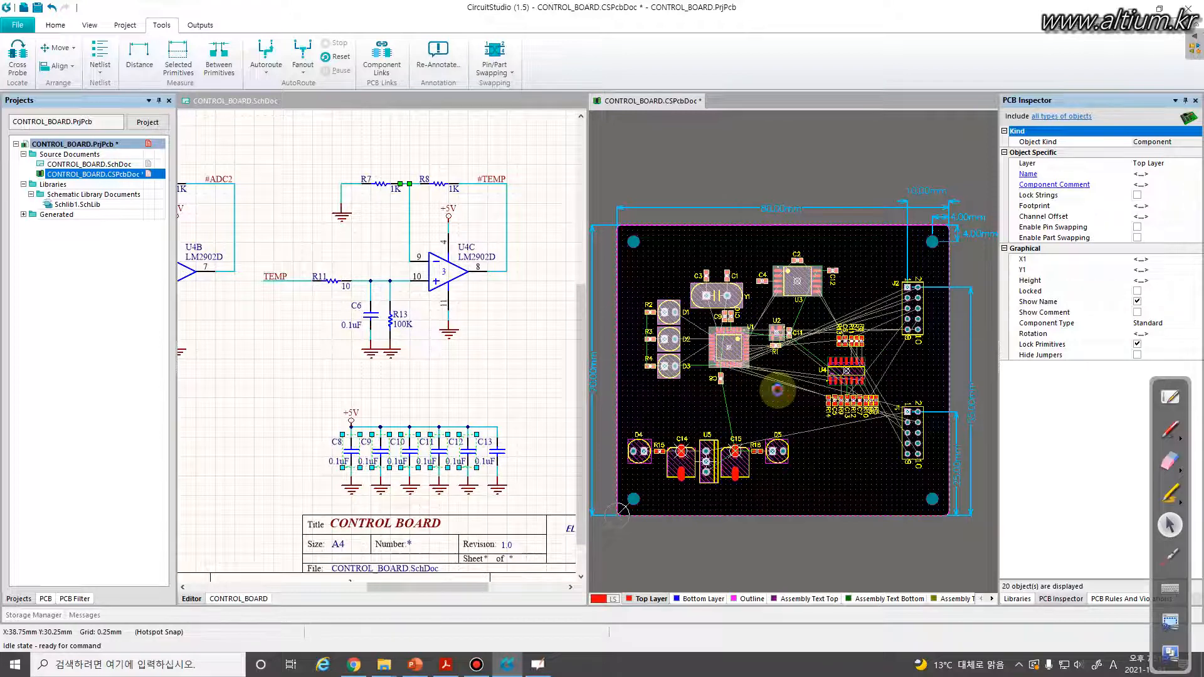
{"action": "left_click", "coordinate": [781, 410]}
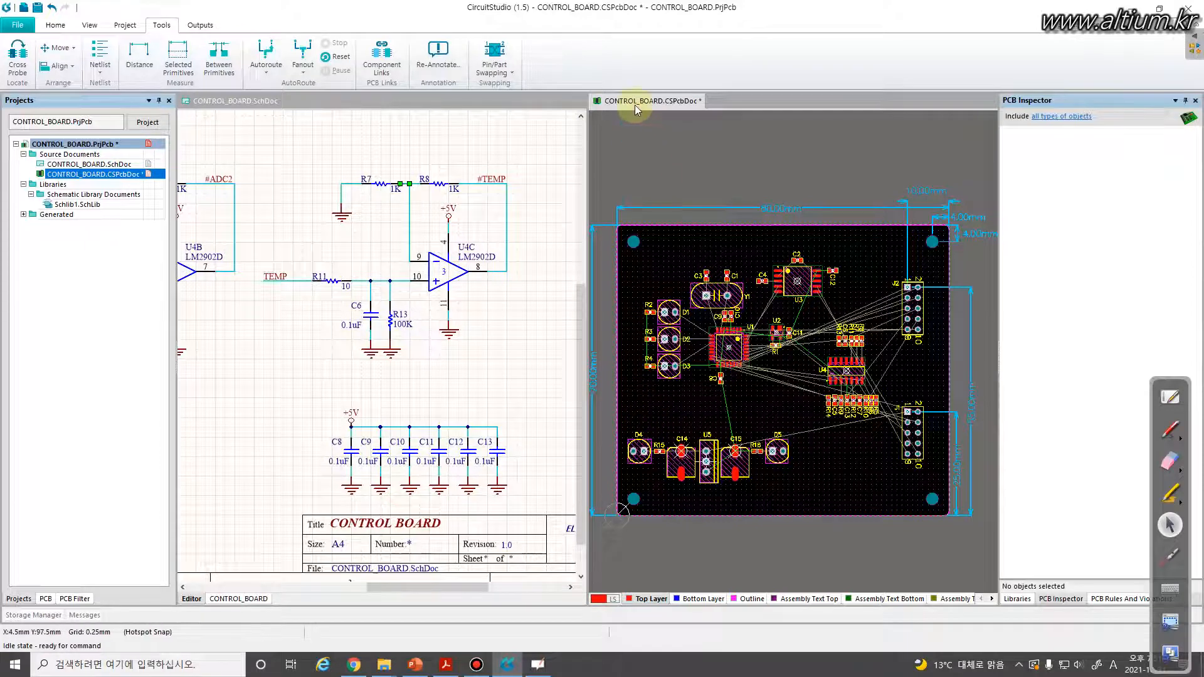
Merge the split schematic and PCB views into a single window and fit the whole board in the PCB view.
{"action": "left_click", "coordinate": [540, 153]}
{"action": "left_click", "coordinate": [641, 103]}
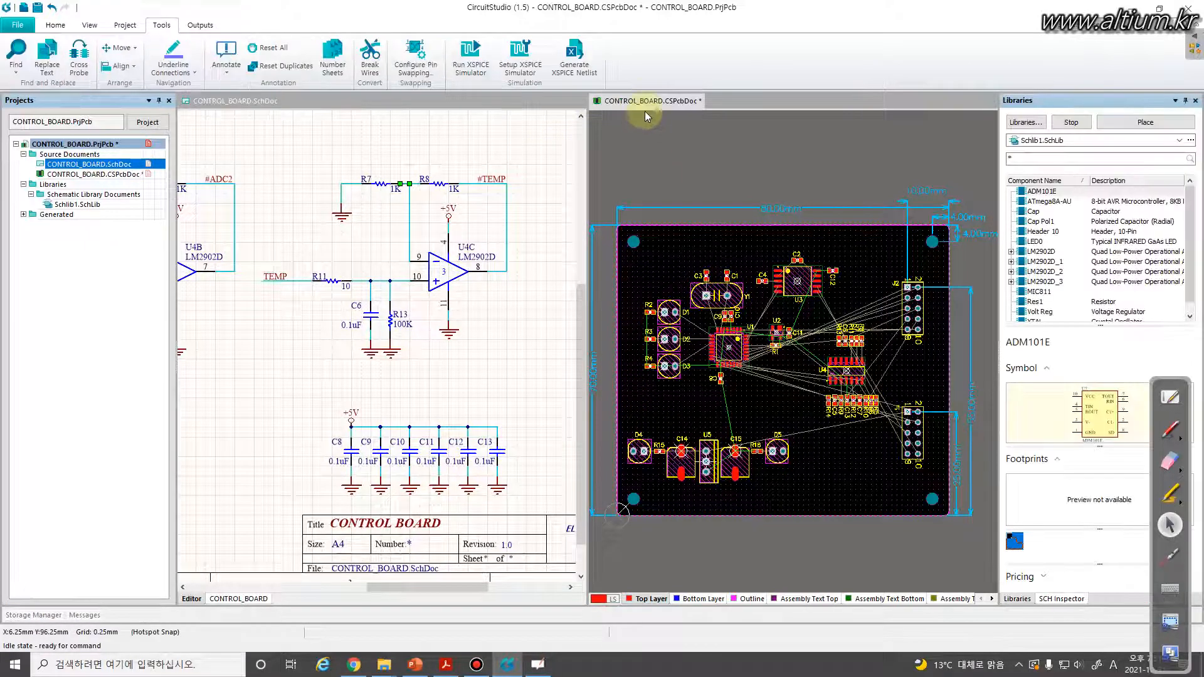
{"action": "right_click", "coordinate": [643, 105]}
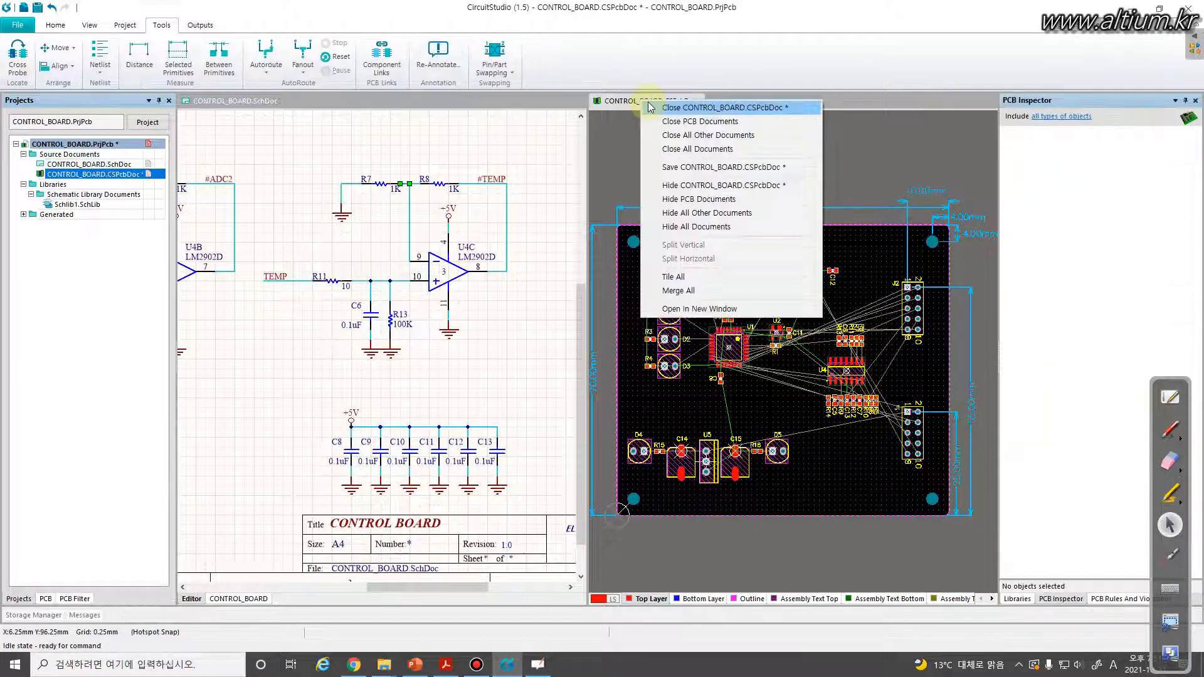
{"action": "left_click", "coordinate": [692, 297]}
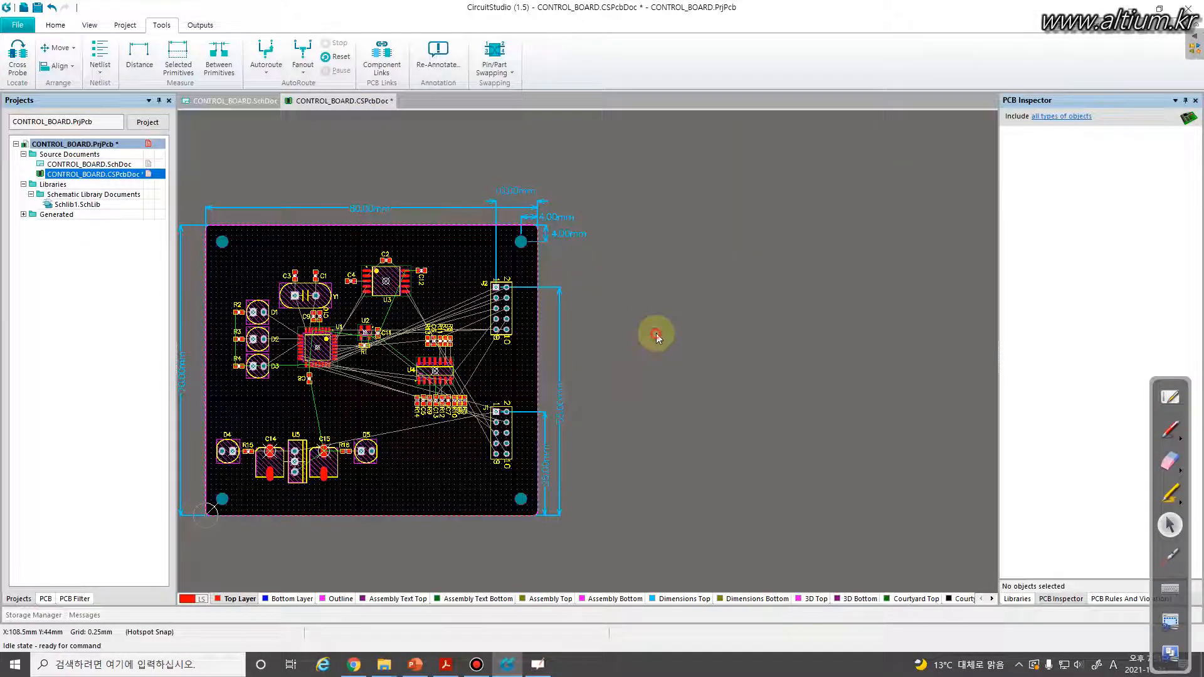
{"action": "key", "text": "z"}
{"action": "key", "text": "a"}
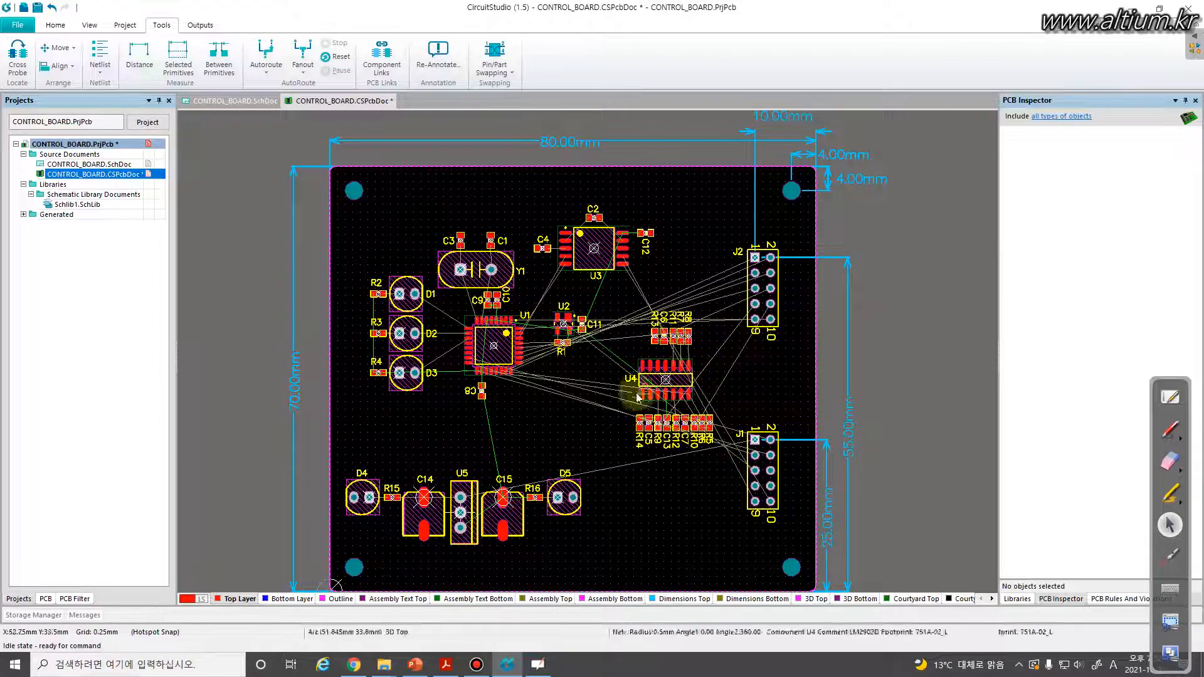
Move C8's designator to the other side of the capacitor, facing D3's opposite side, and rotate it upright.
{"action": "scroll", "coordinate": [483, 400], "scroll_direction": "up", "scroll_amount": 2, "text": "ctrl"}
{"action": "scroll", "coordinate": [483, 402], "scroll_direction": "up", "scroll_amount": 2, "text": "ctrl"}
{"action": "left_click_drag", "start_coordinate": [447, 380], "coordinate": [497, 382]}
{"action": "key", "text": "space"}
{"action": "key", "text": "space"}
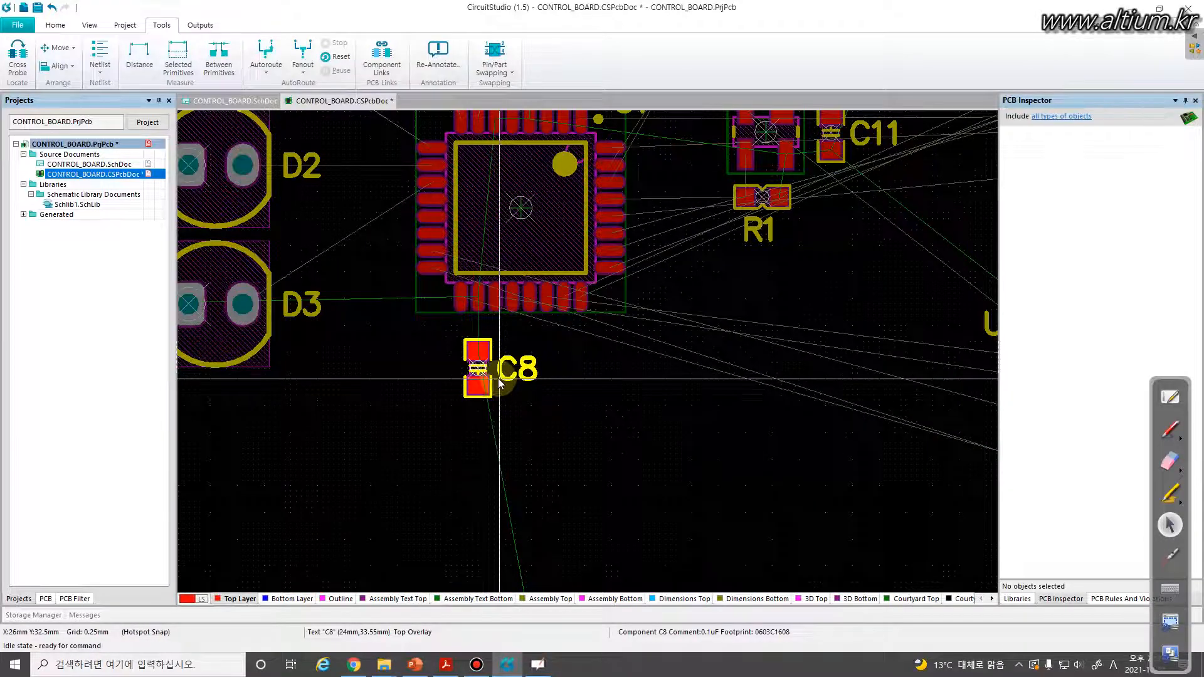
Rotate C10's designator to read horizontally and place it beside the capacitor.
{"action": "scroll", "coordinate": [424, 362], "scroll_direction": "down", "scroll_amount": 3, "text": "ctrl"}
{"action": "scroll", "coordinate": [440, 287], "scroll_direction": "up", "scroll_amount": 3, "text": "ctrl"}
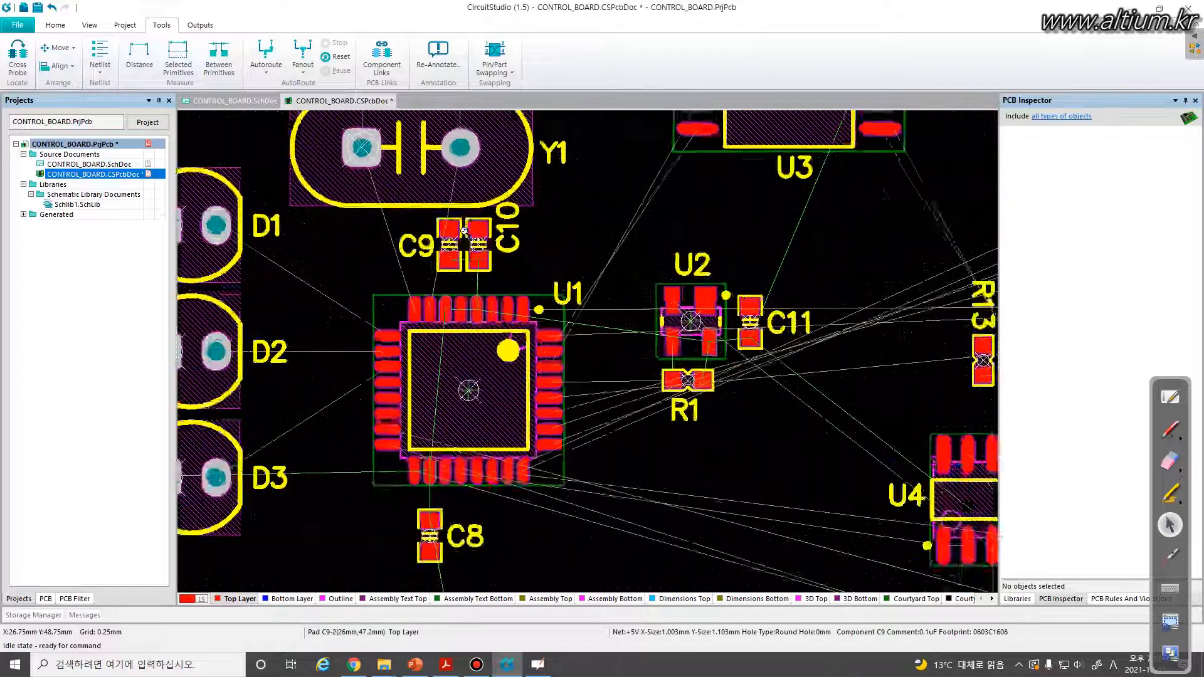
{"action": "mouse_move", "coordinate": [521, 245]}
{"action": "left_mouse_down"}
{"action": "mouse_move", "coordinate": [547, 284]}
{"action": "mouse_move", "coordinate": [517, 247]}
{"action": "mouse_move", "coordinate": [504, 258]}
{"action": "left_mouse_up"}
{"action": "key", "text": "space"}
{"action": "key", "text": "space"}
{"action": "key", "text": "space"}
Shift C15 slightly away from U5 towards R16 in the power supply row.
{"action": "scroll", "coordinate": [537, 287], "scroll_direction": "down", "scroll_amount": 2, "text": "ctrl"}
{"action": "scroll", "coordinate": [537, 286], "scroll_direction": "down", "scroll_amount": 3, "text": "ctrl"}
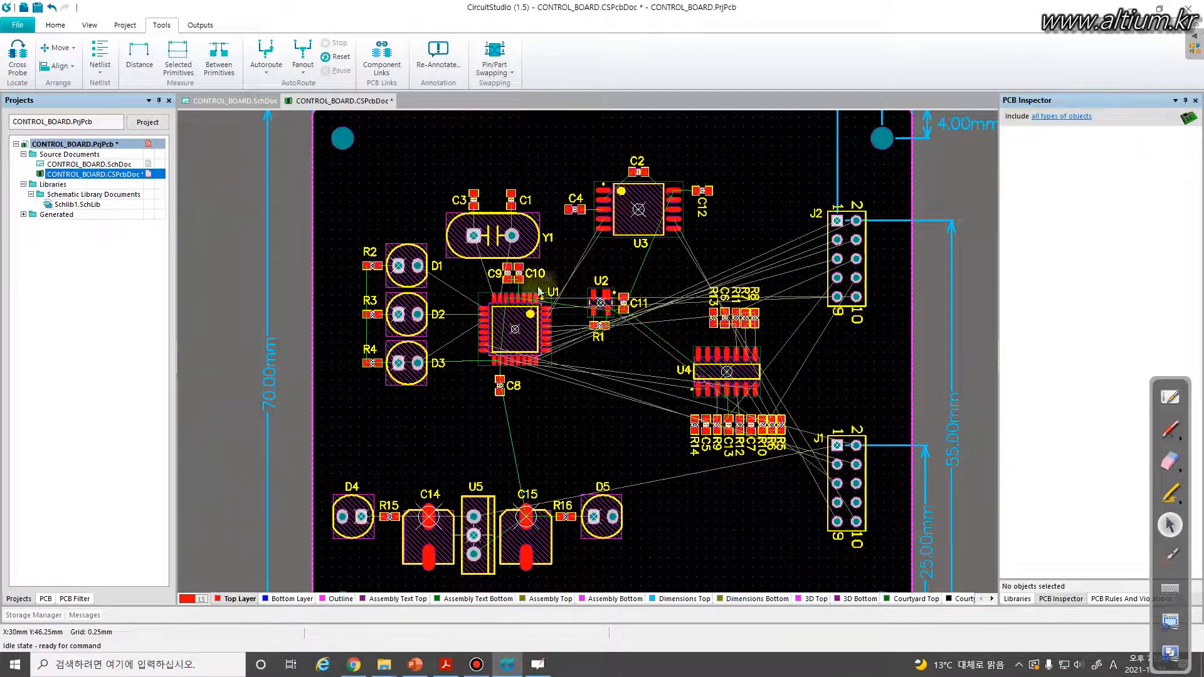
{"action": "right_click_drag", "start_coordinate": [593, 403], "coordinate": [582, 339]}
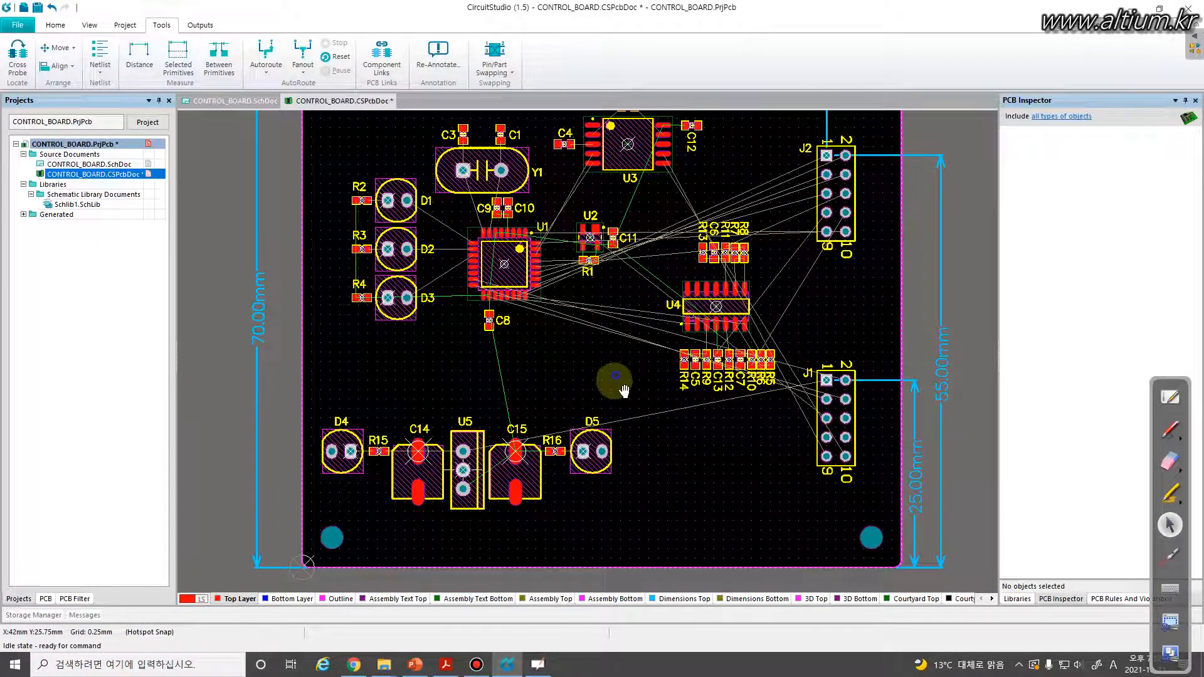
{"action": "right_click_drag", "start_coordinate": [624, 391], "coordinate": [600, 424]}
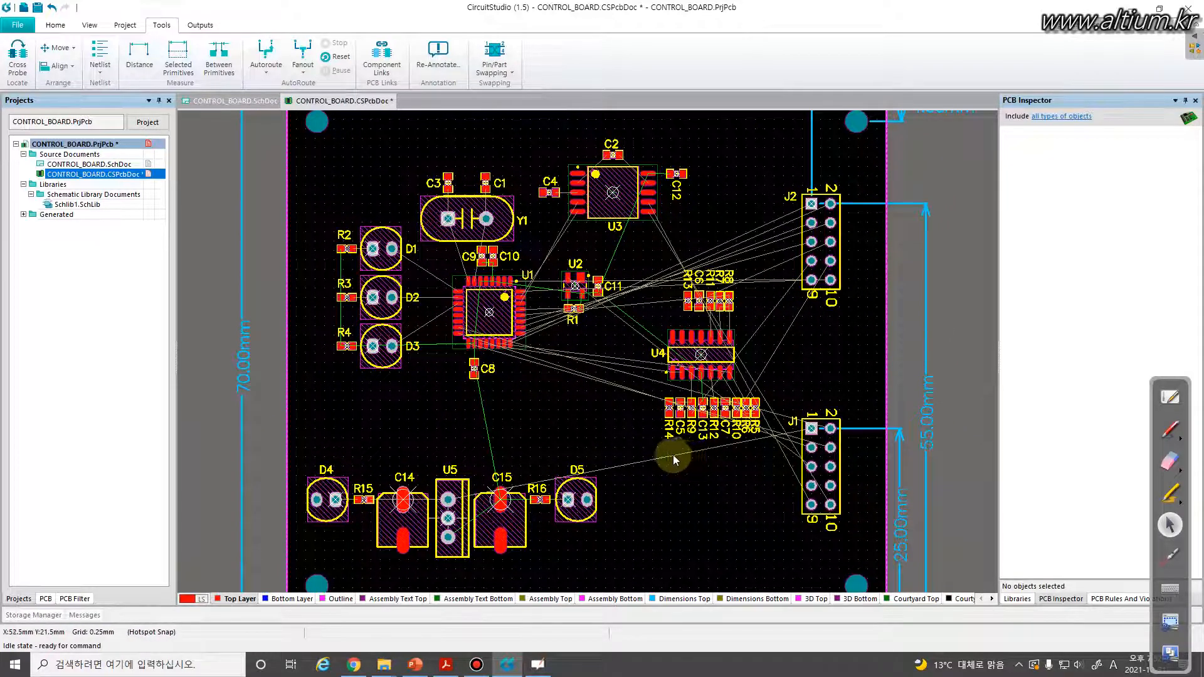
{"action": "scroll", "coordinate": [663, 454], "scroll_direction": "down", "scroll_amount": 3, "text": "ctrl"}
{"action": "key", "text": "v"}
{"action": "key", "text": "d"}
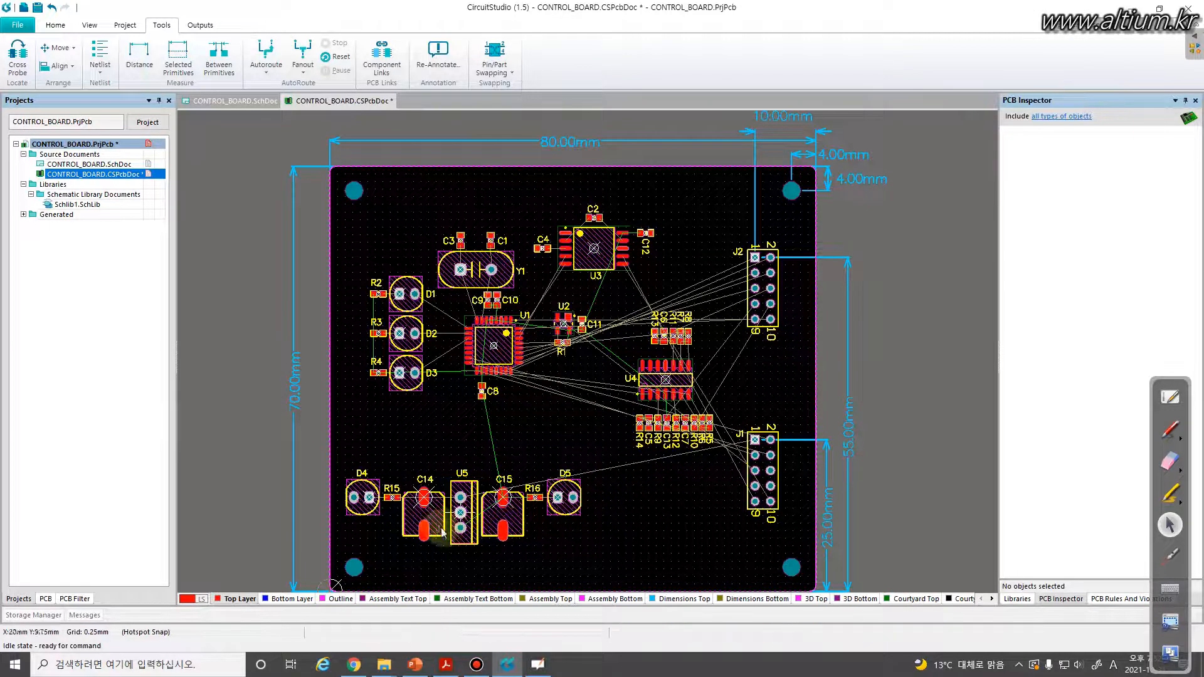
{"action": "scroll", "coordinate": [521, 512], "scroll_direction": "up", "scroll_amount": 2, "text": "ctrl"}
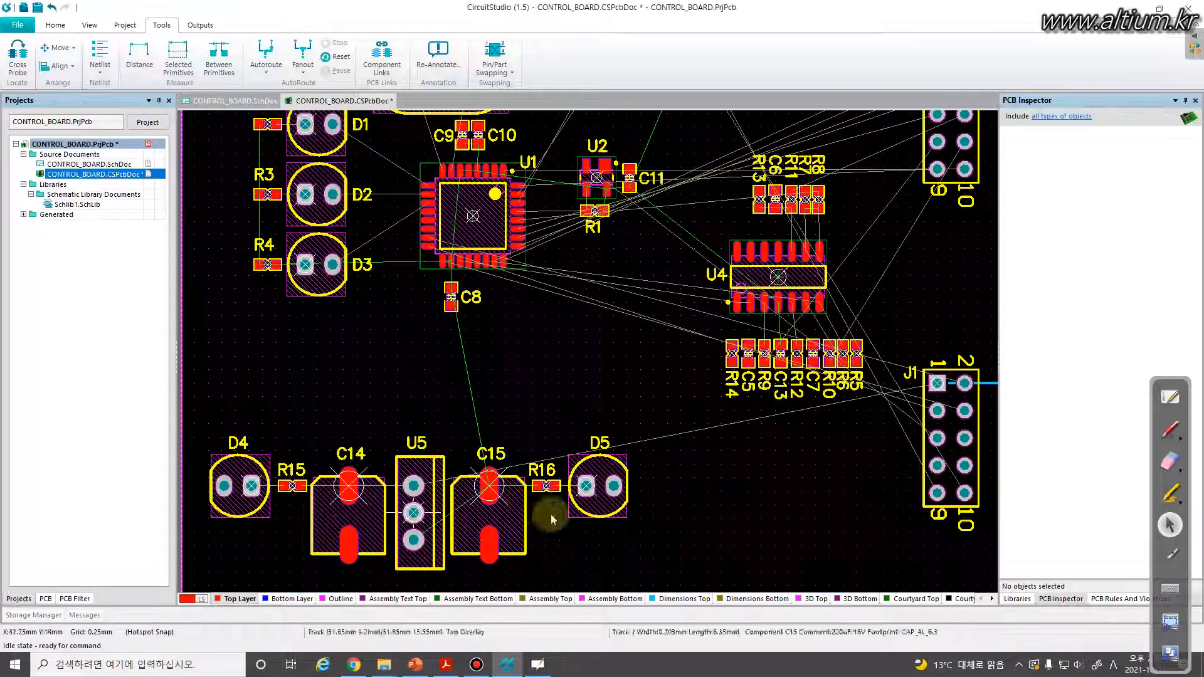
{"action": "left_click_drag", "start_coordinate": [650, 563], "coordinate": [453, 447]}
{"action": "left_click_drag", "start_coordinate": [489, 487], "coordinate": [491, 498]}
{"action": "left_click_drag", "start_coordinate": [493, 494], "coordinate": [493, 492]}
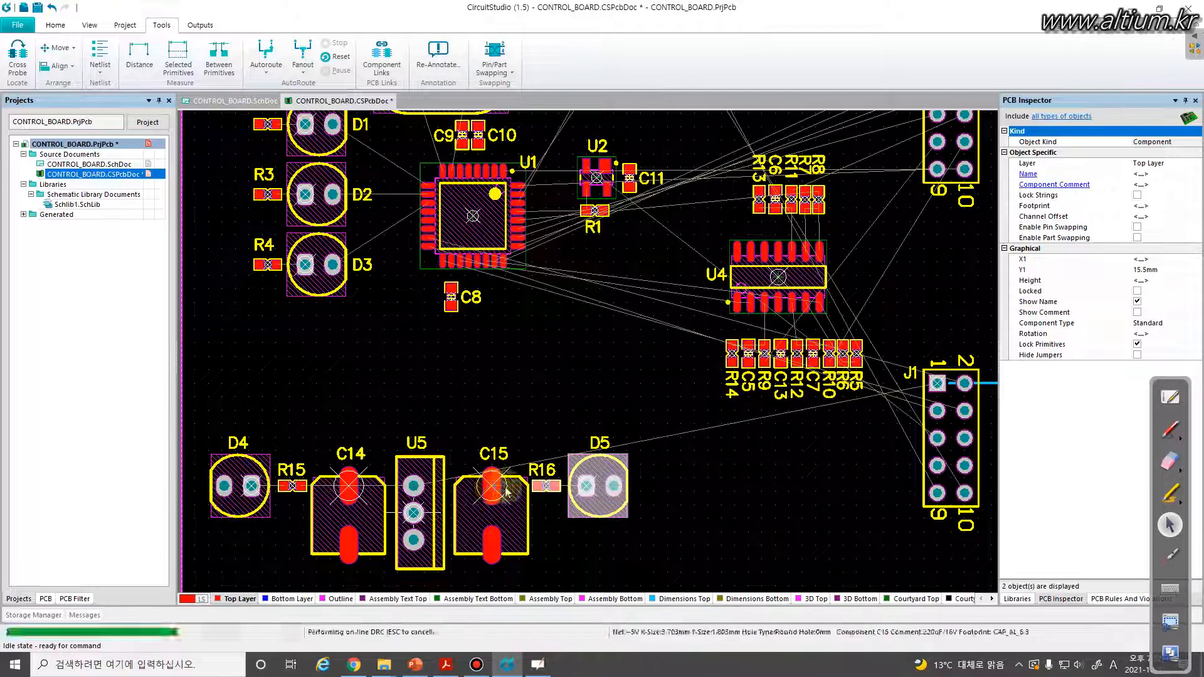
{"action": "left_click", "coordinate": [555, 517]}
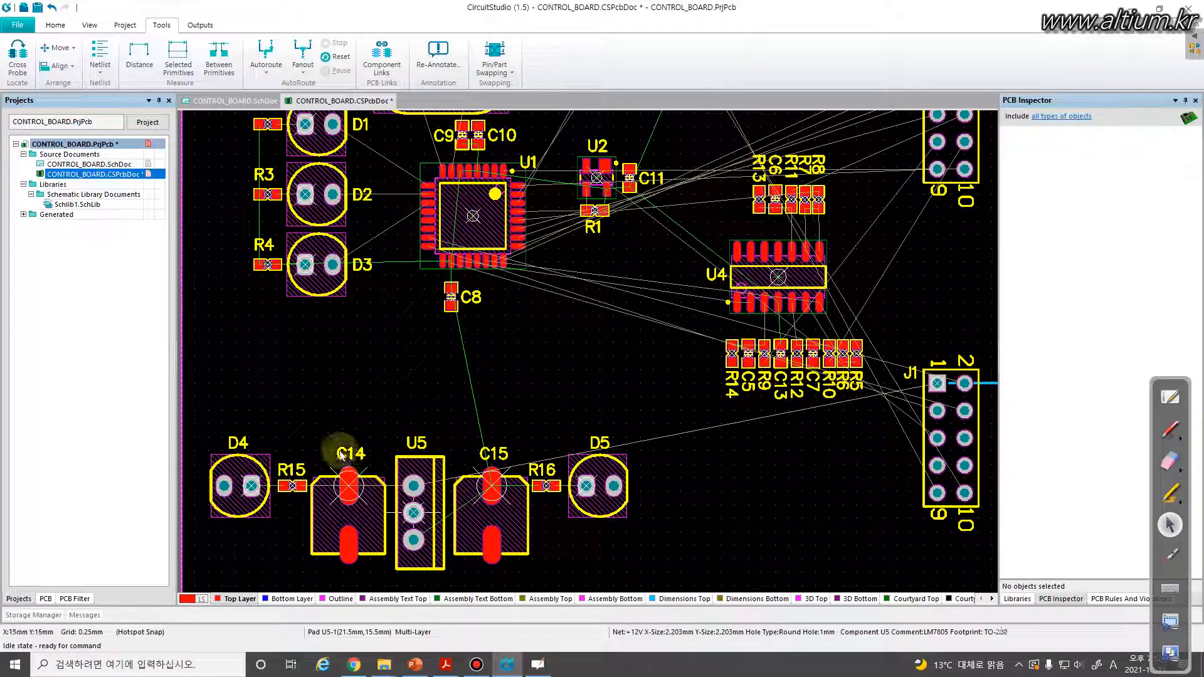
{"action": "scroll", "coordinate": [438, 429], "scroll_direction": "down", "scroll_amount": 3, "text": "ctrl"}
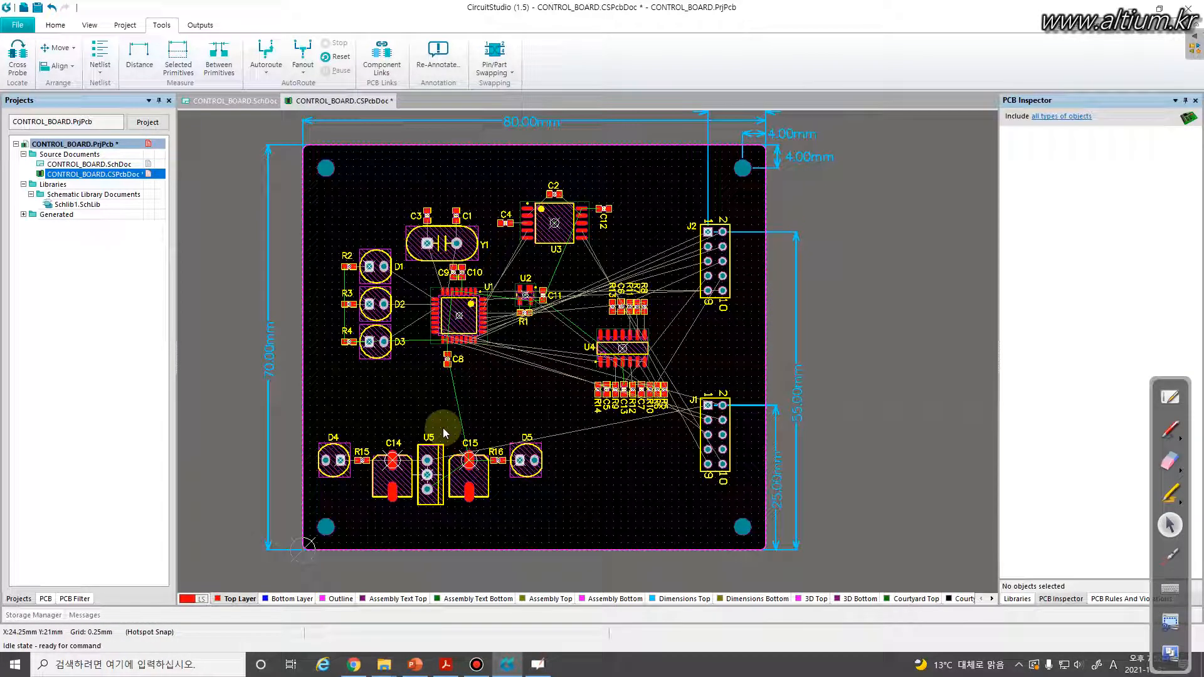